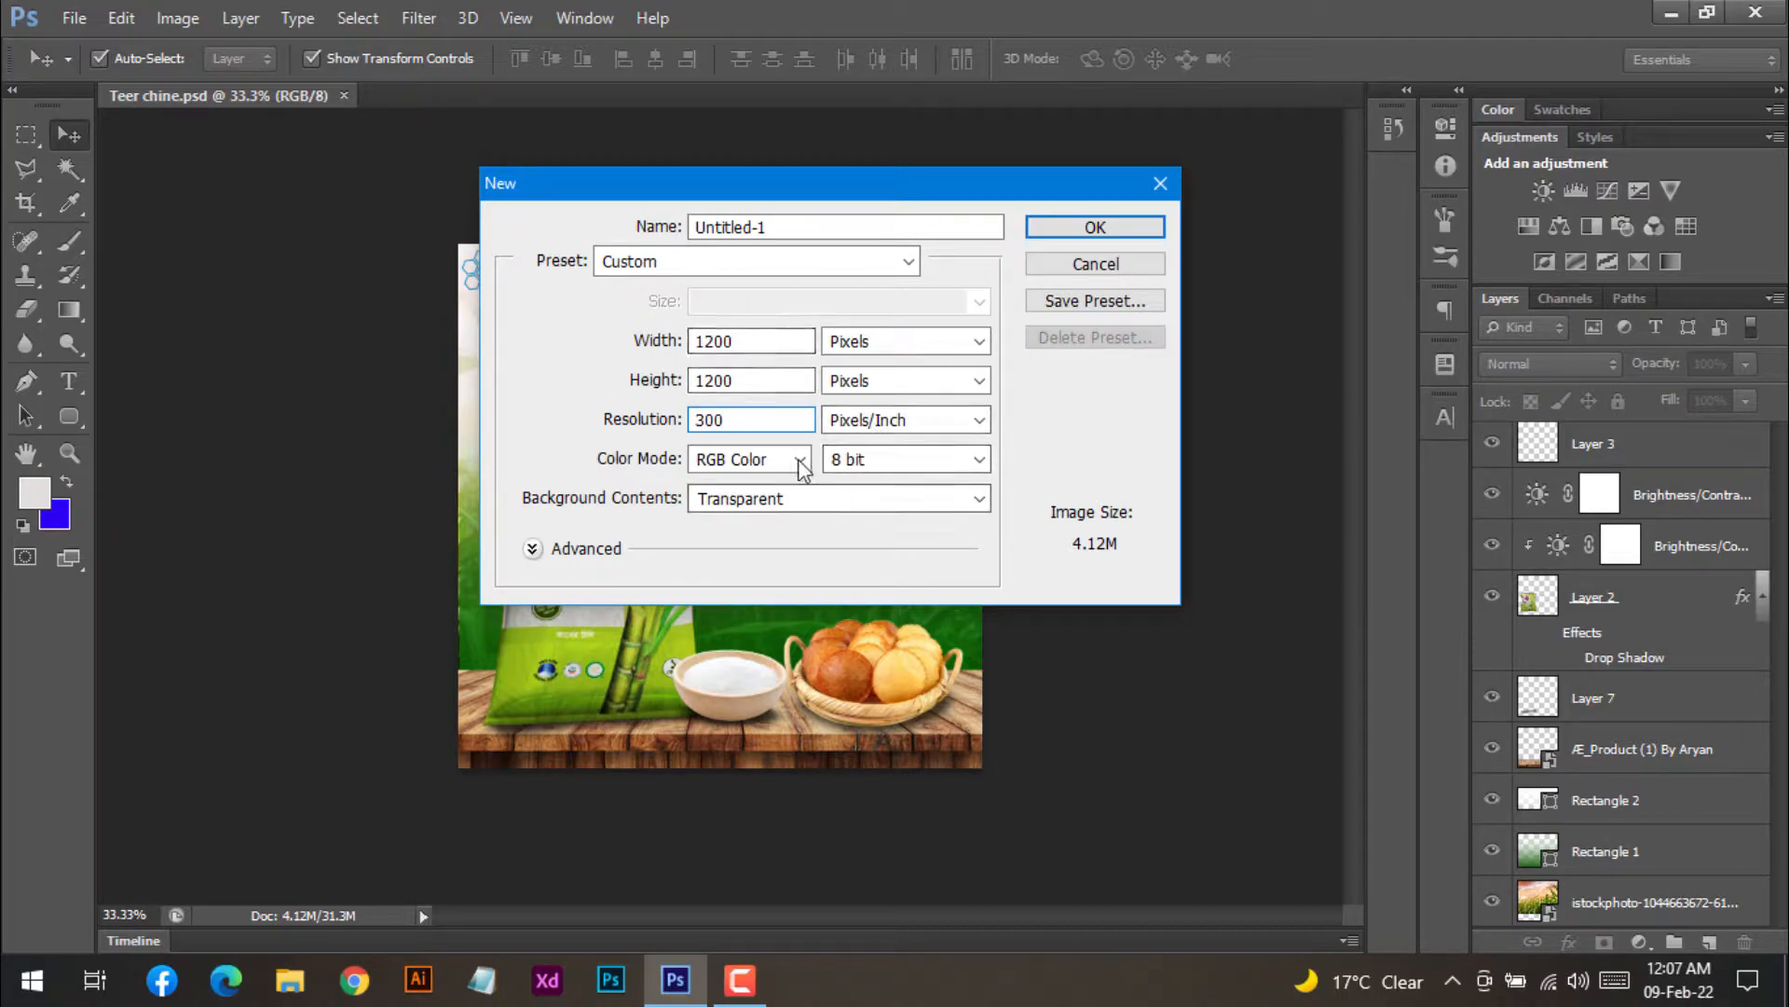
- Create a 1200 × 1200 pixel RGB document at 300 pixels/inch with transparent background, and view the Teer chine.psd design for reference
click(1087, 228)
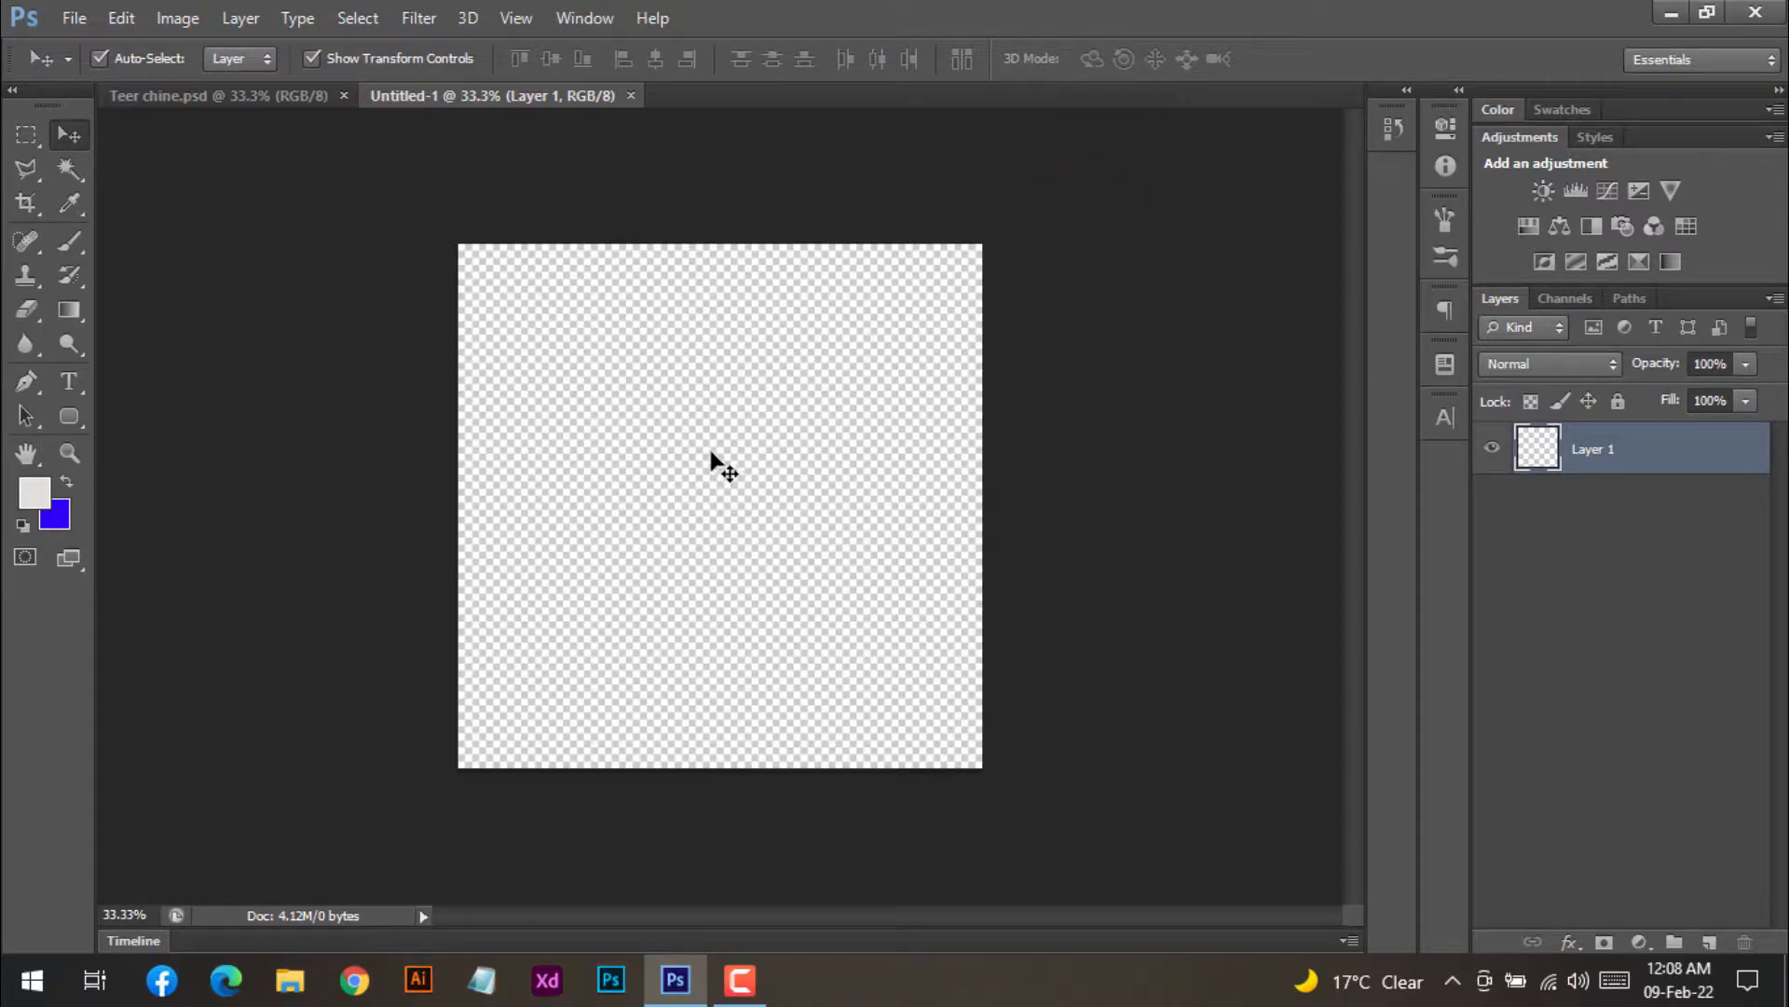
click(259, 97)
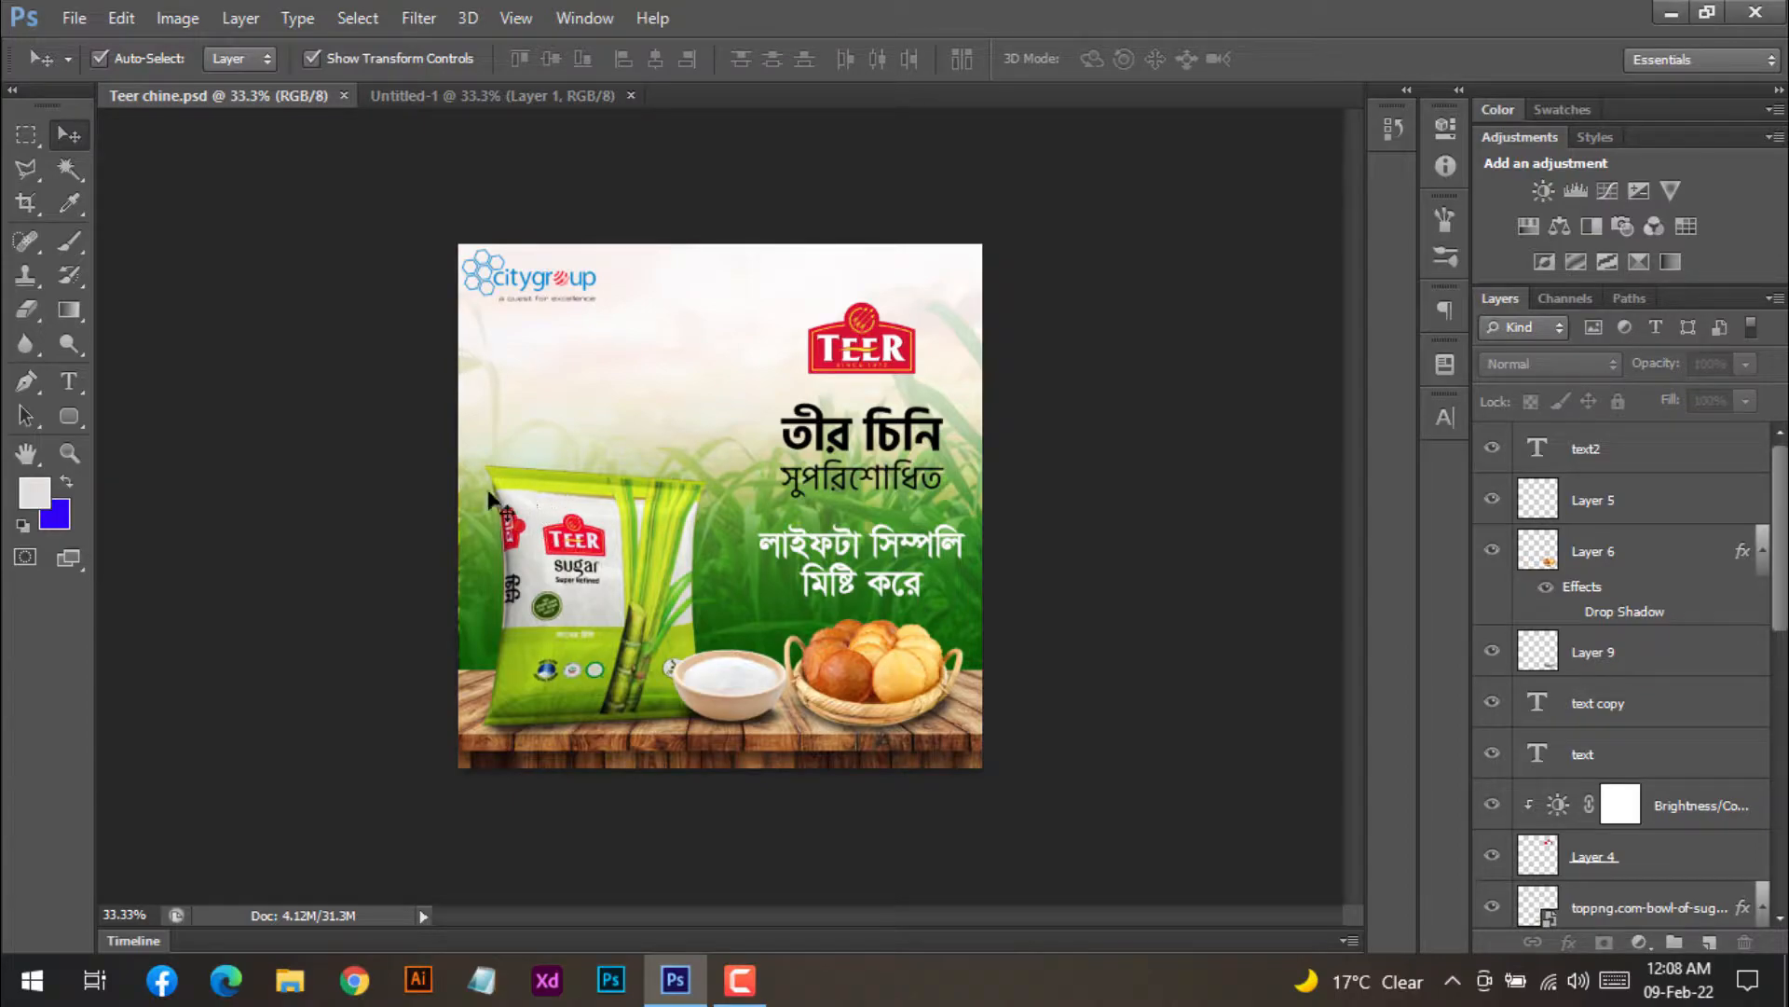
click(394, 95)
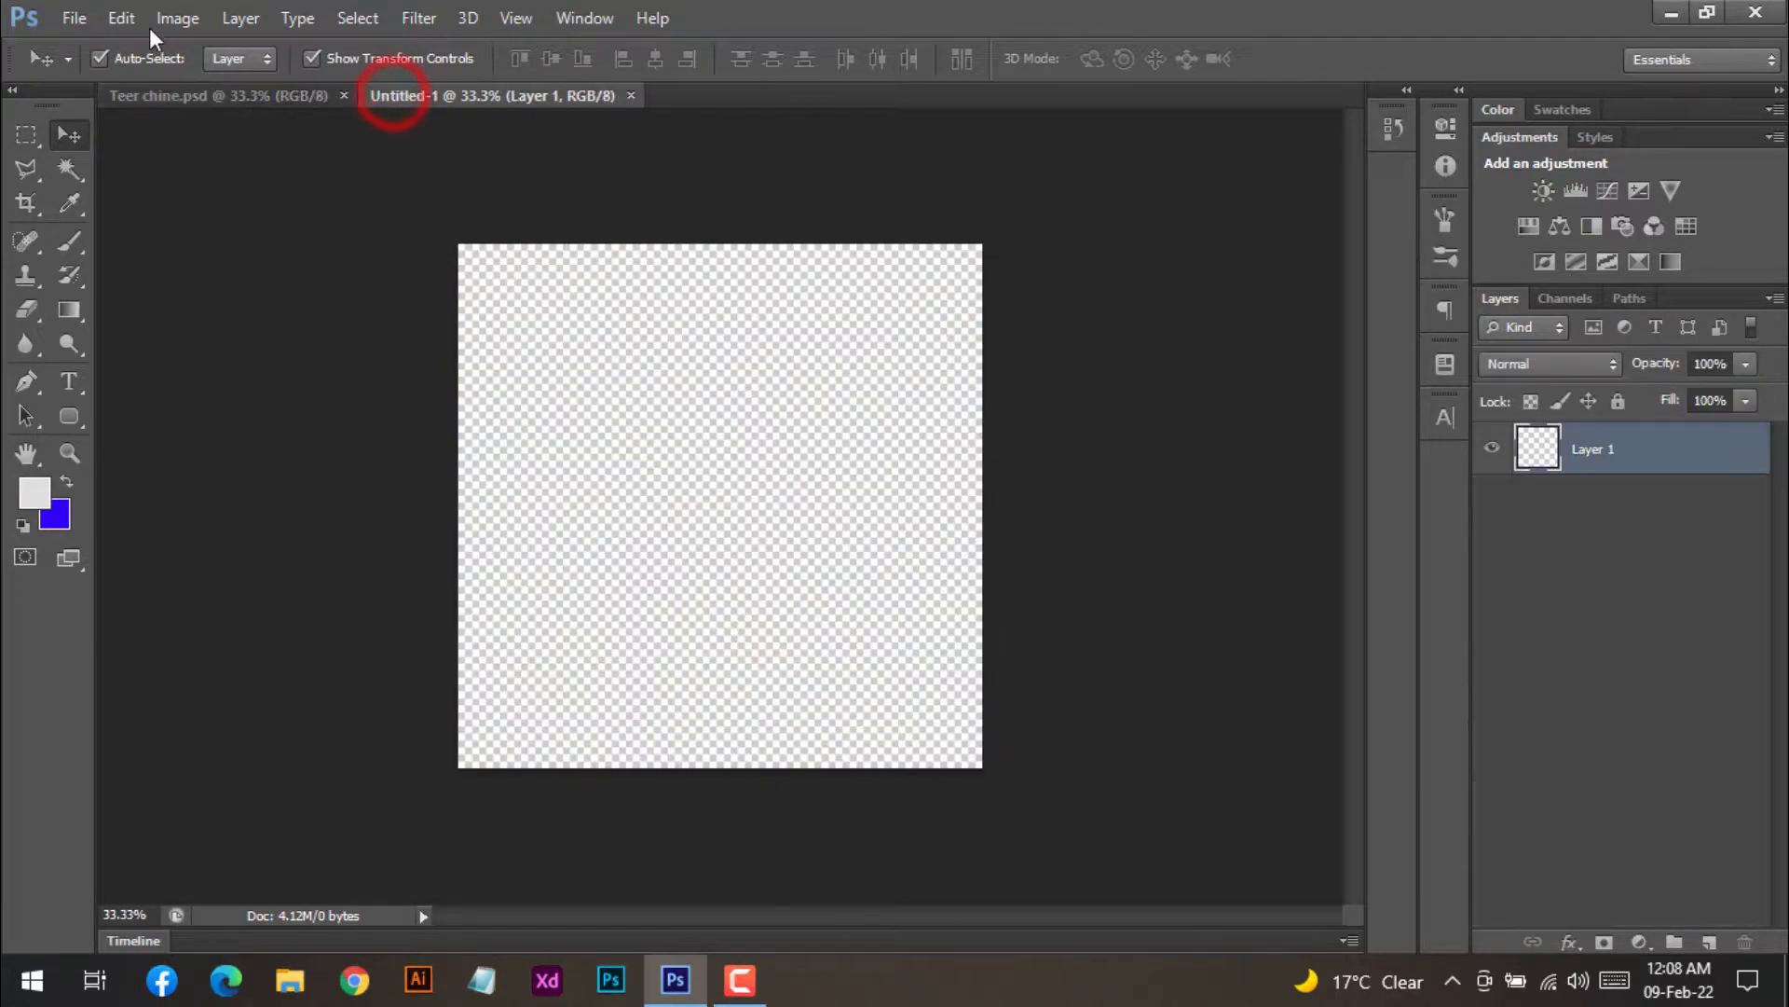
click(76, 19)
click(110, 444)
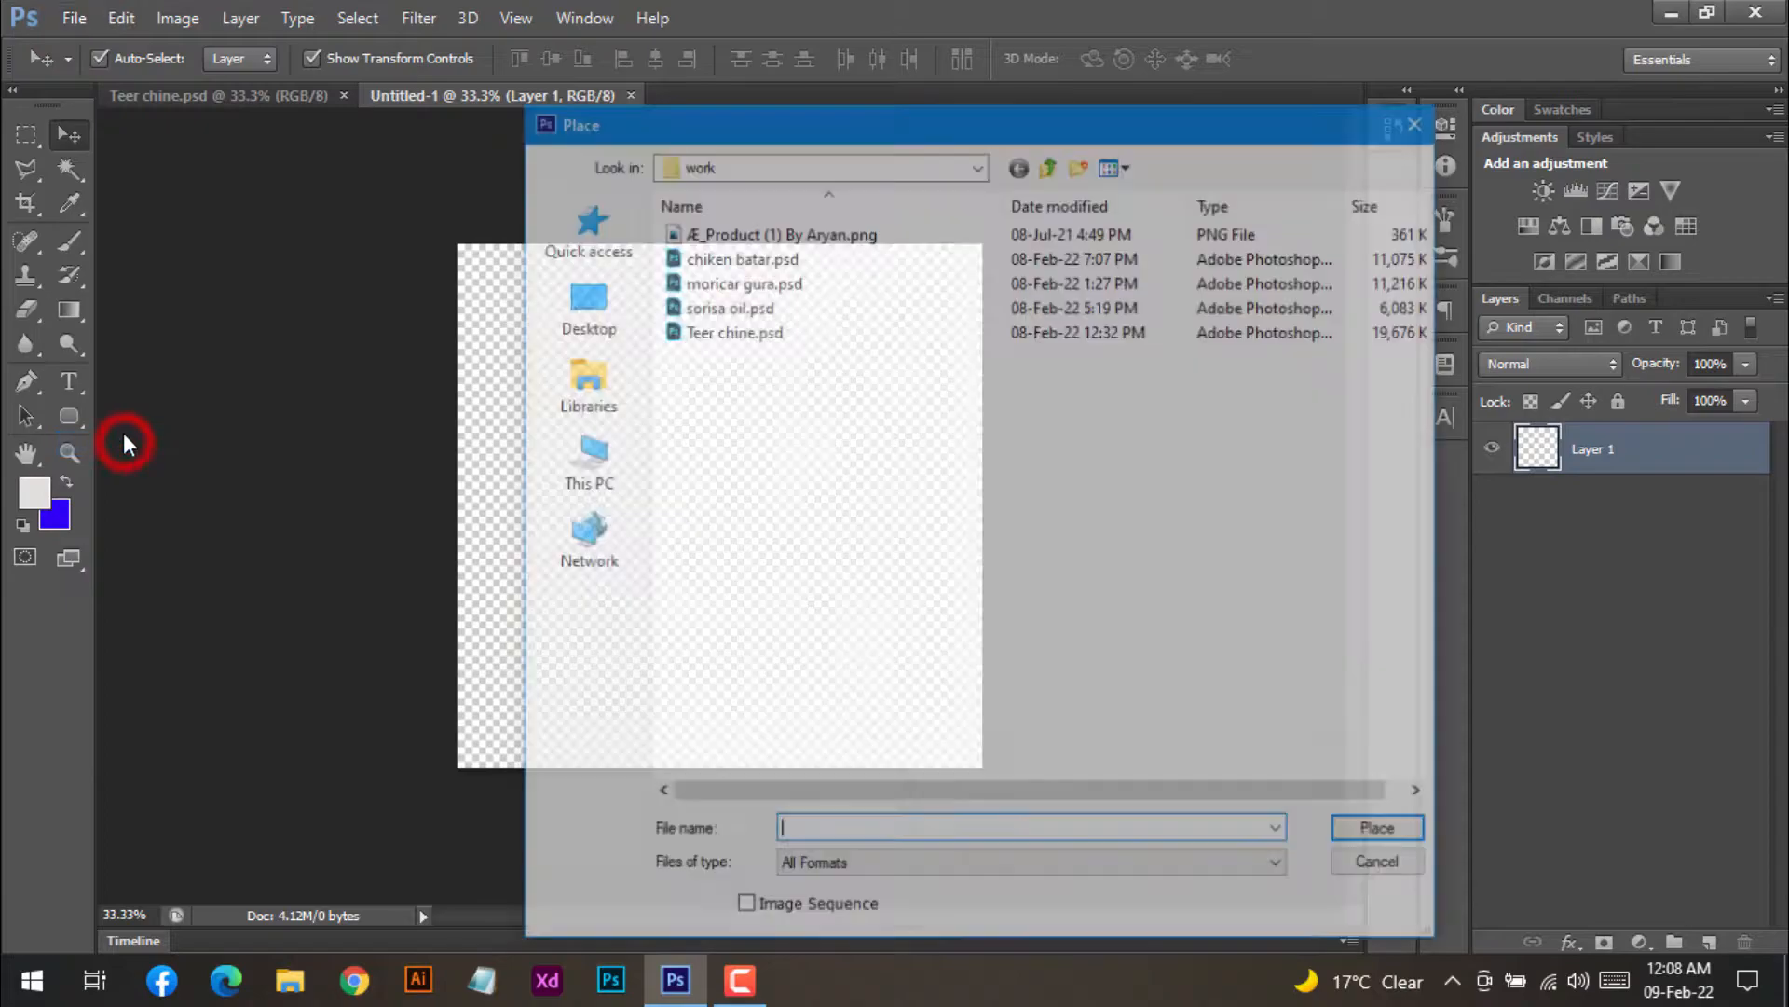
click(1050, 164)
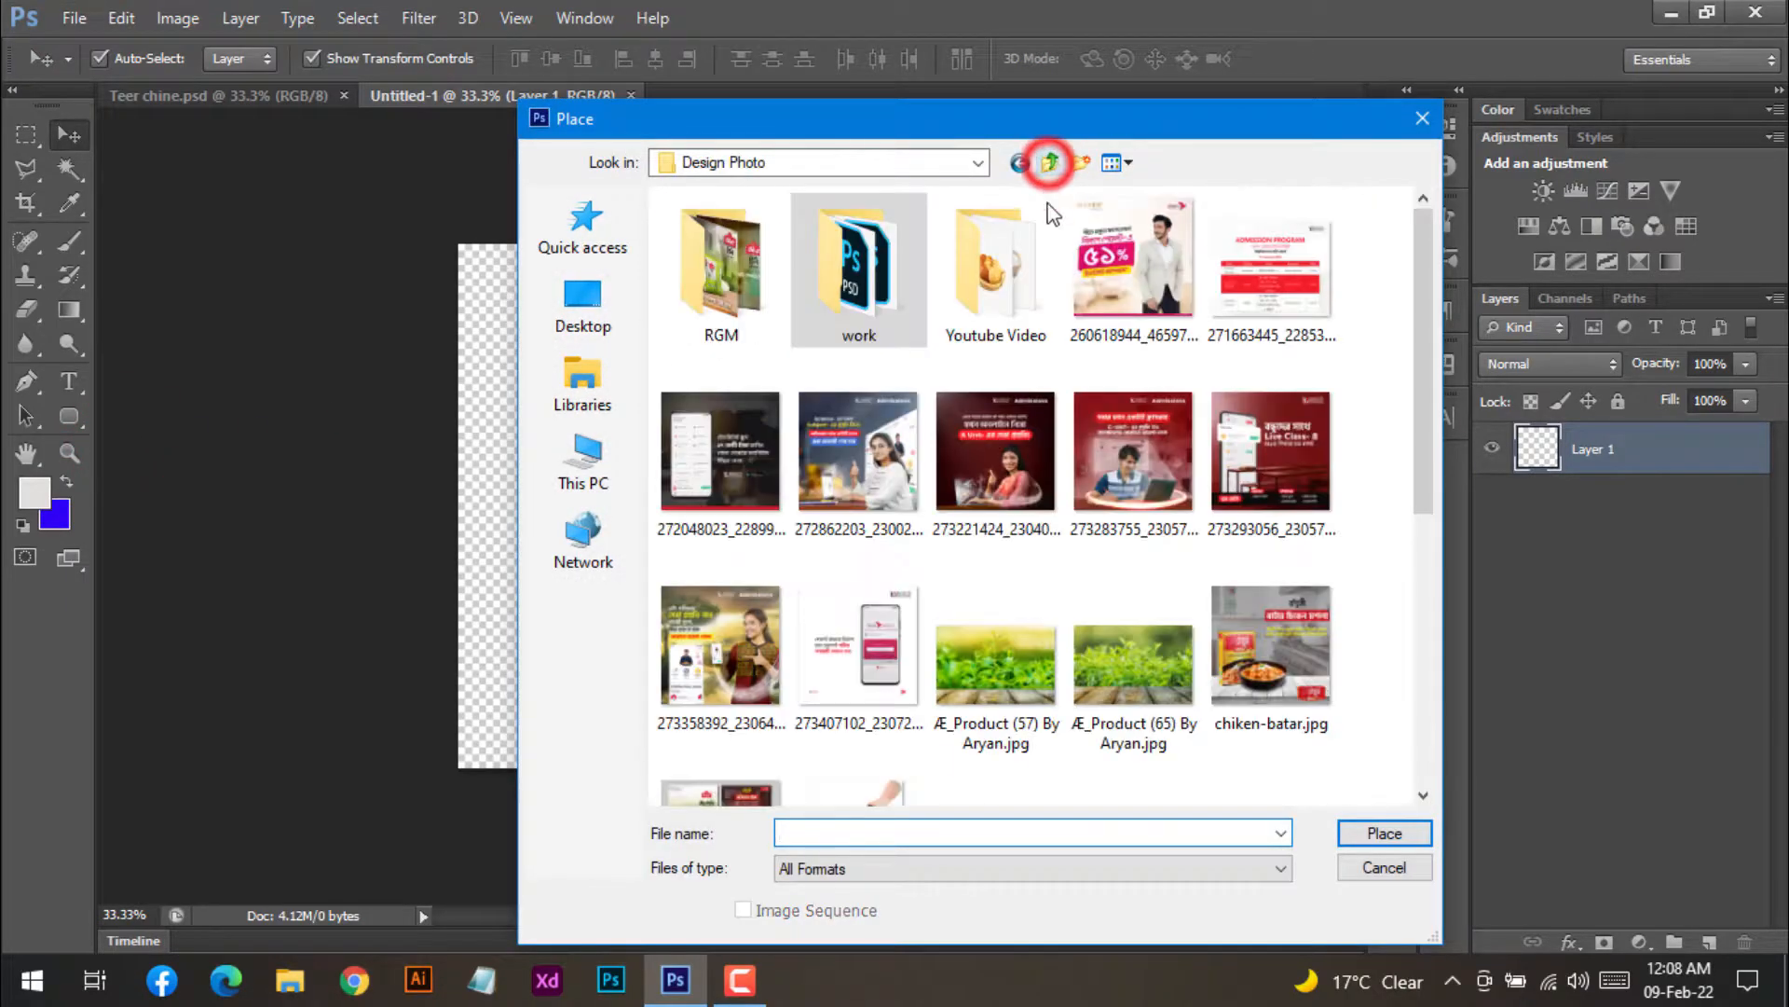
double_click(1001, 305)
click(701, 471)
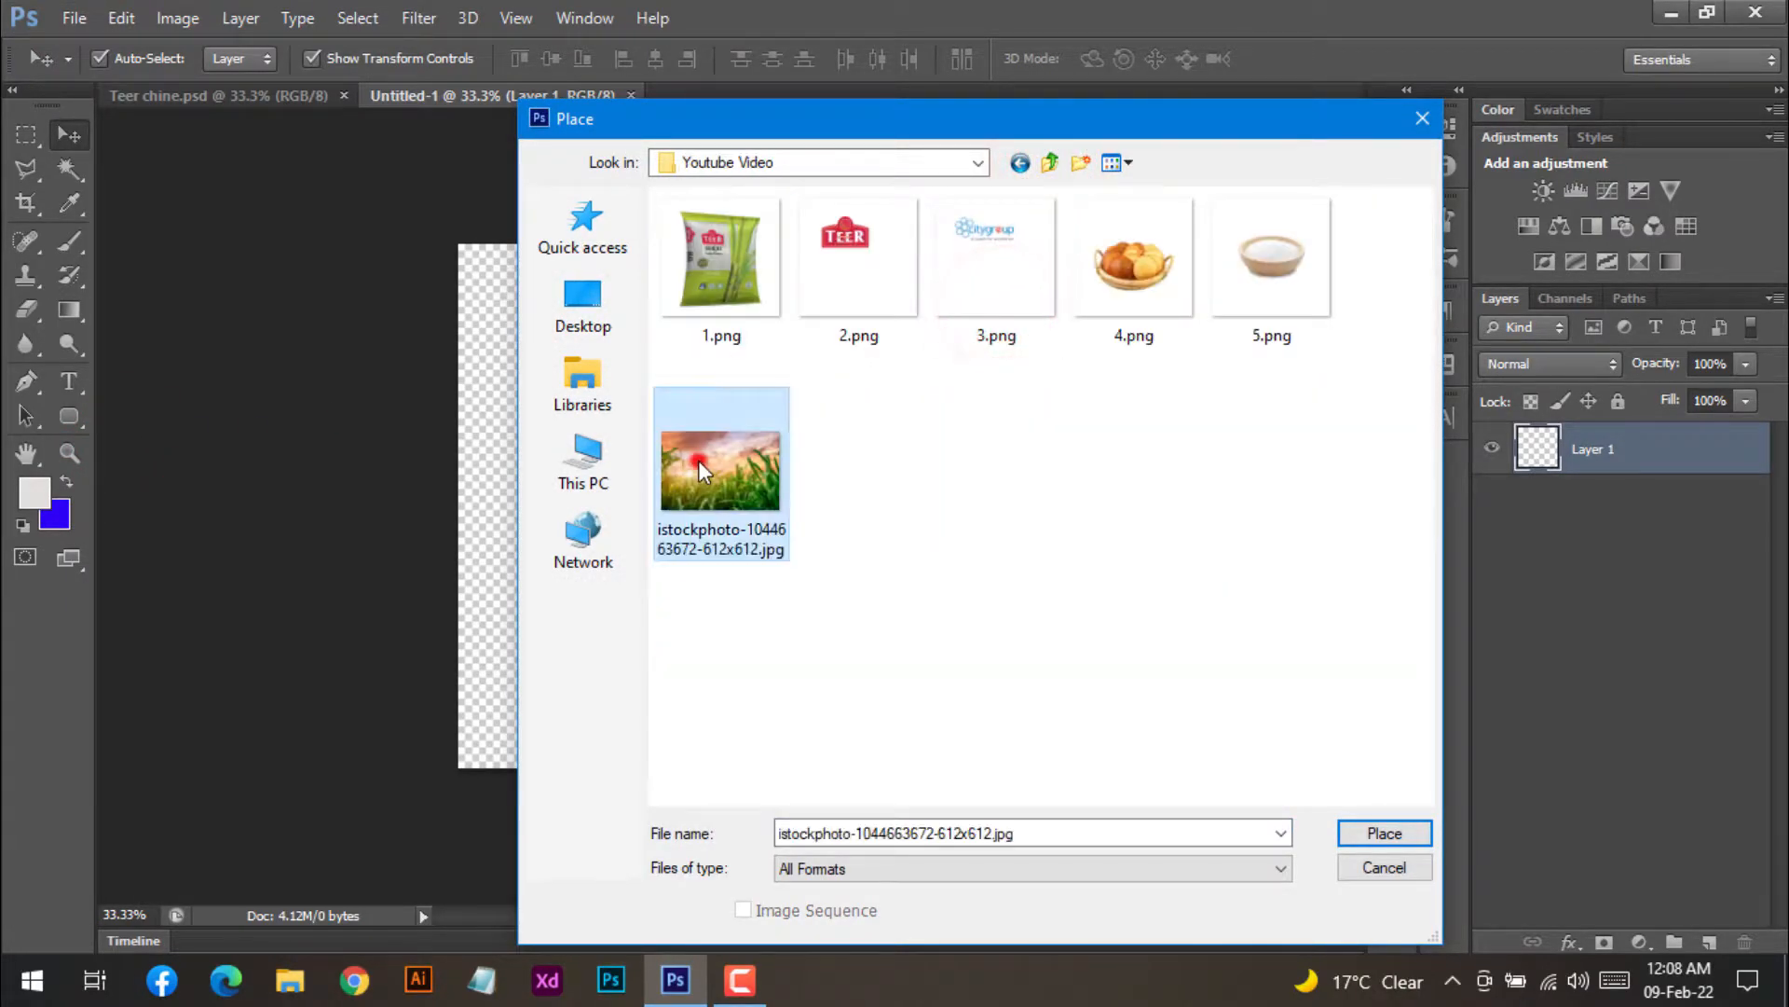
click(1381, 833)
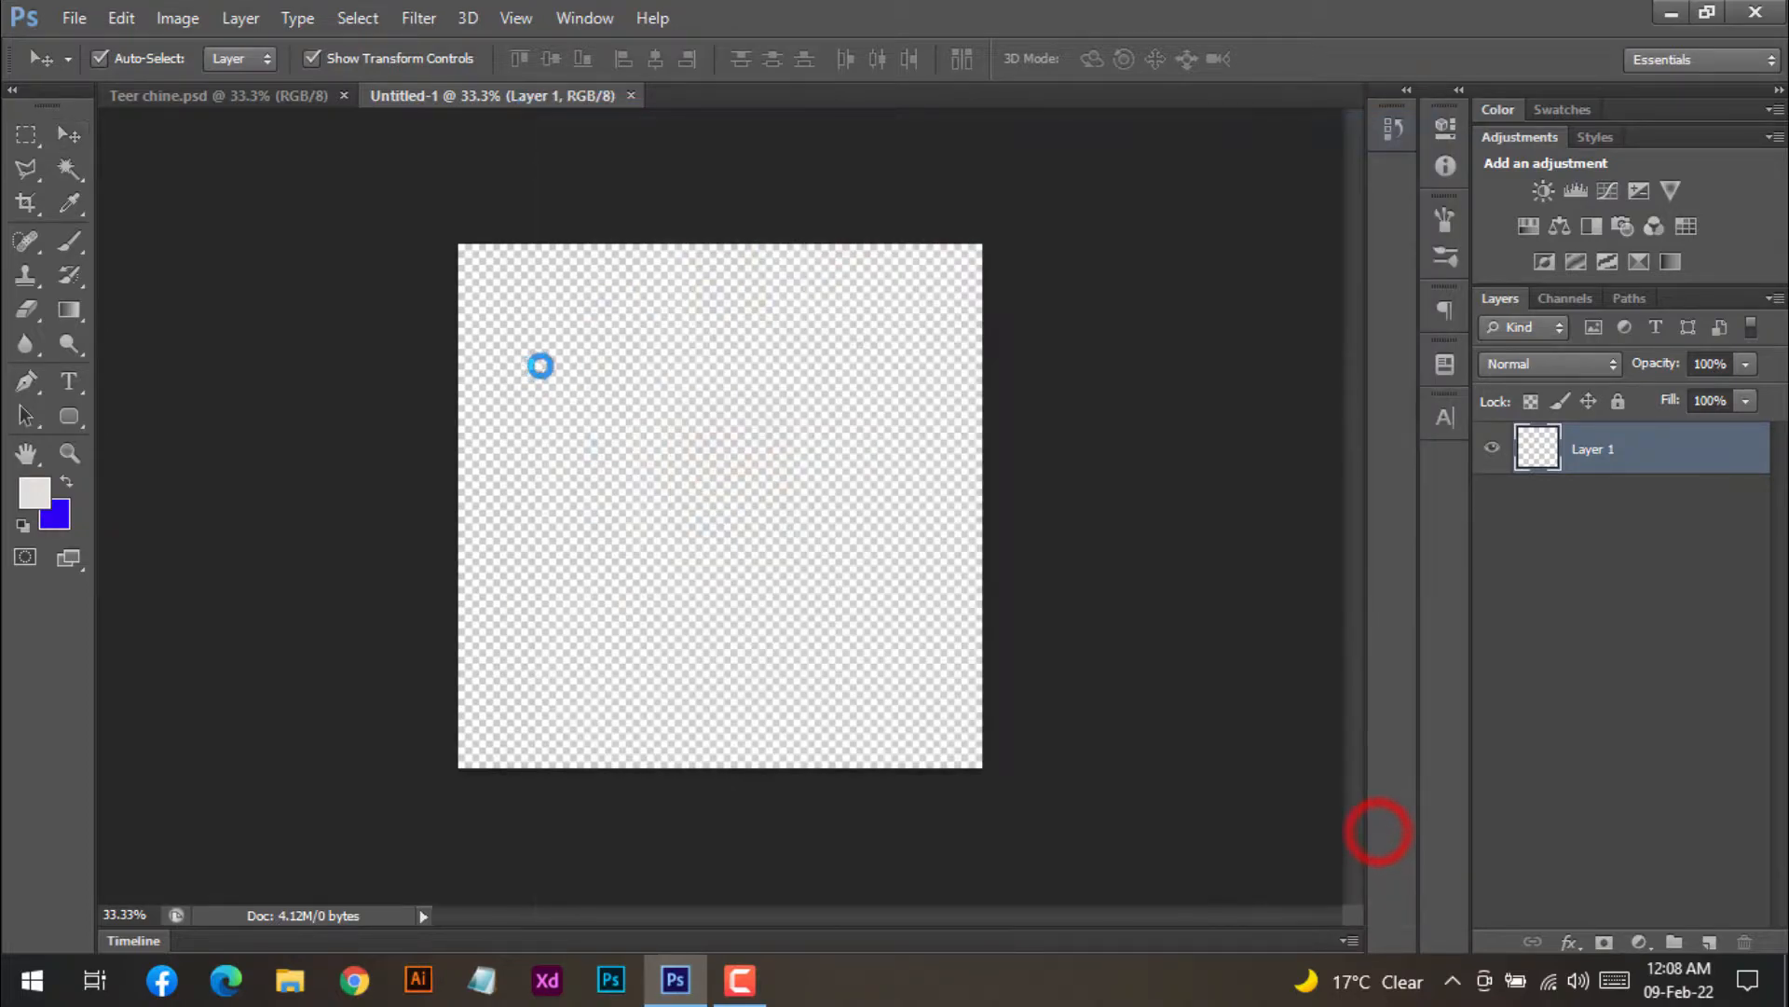
- Scale the placed grass field photo to about 210% and align it with the canvas's upper left corner
click(1317, 60)
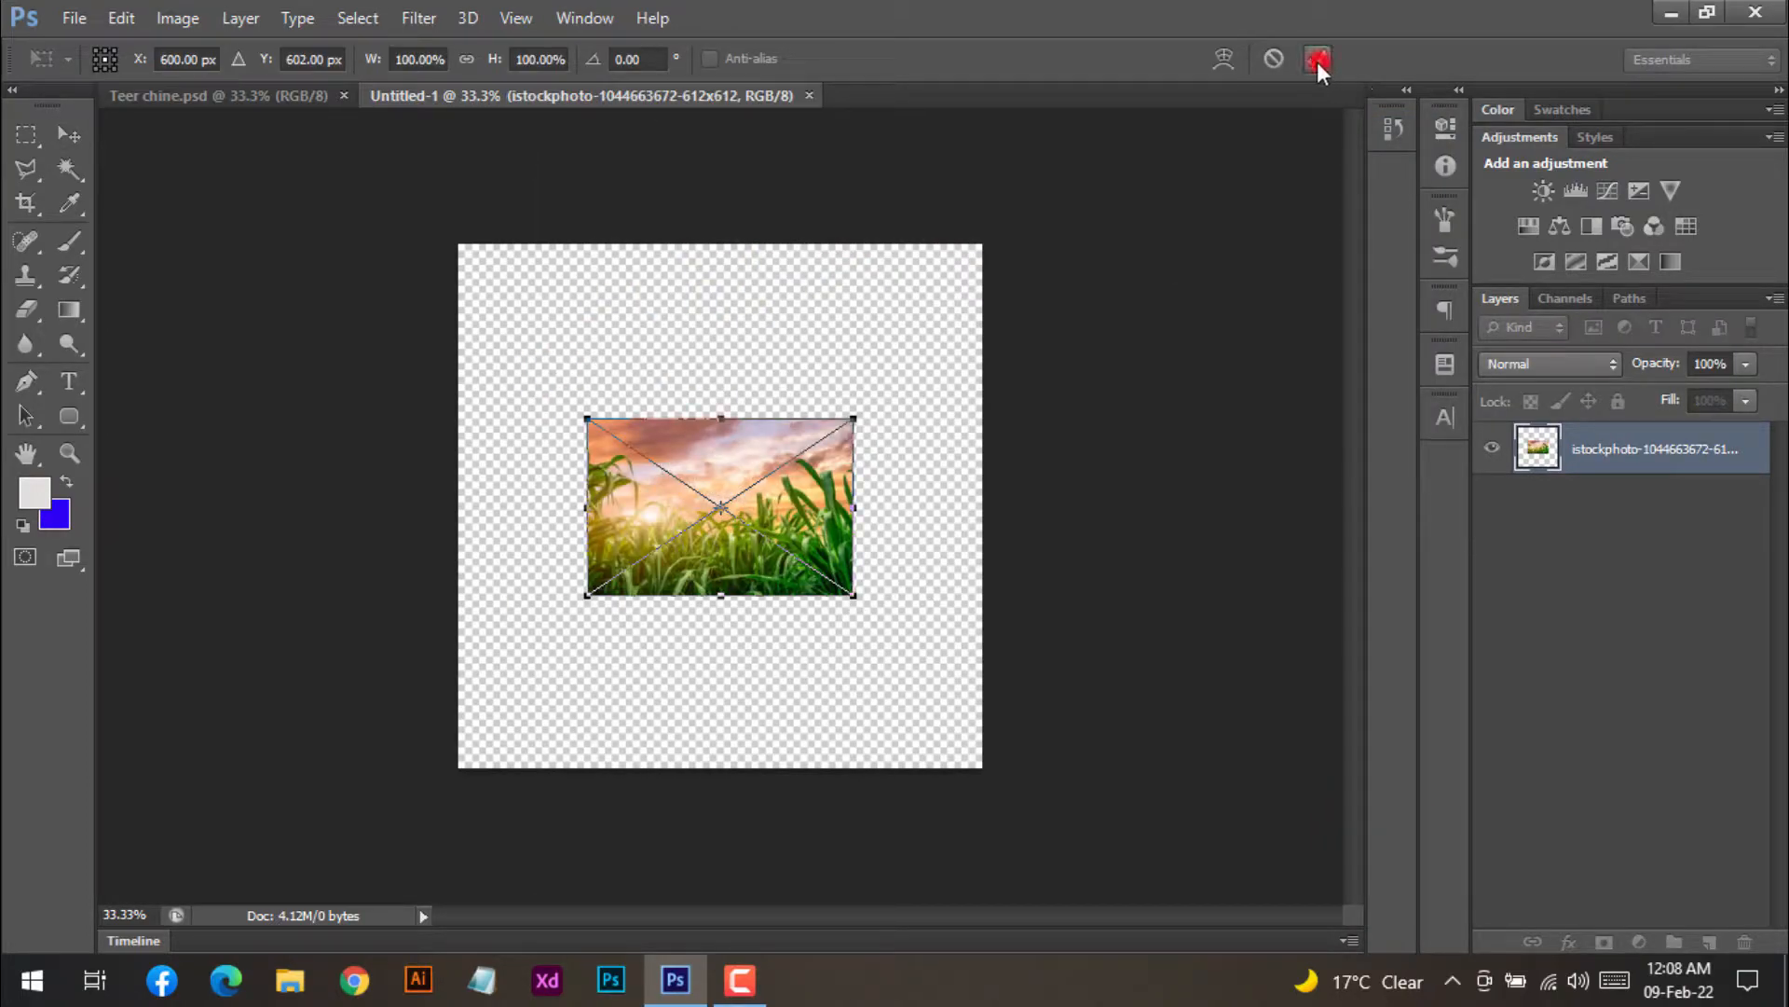
drag(854, 596, 707, 450)
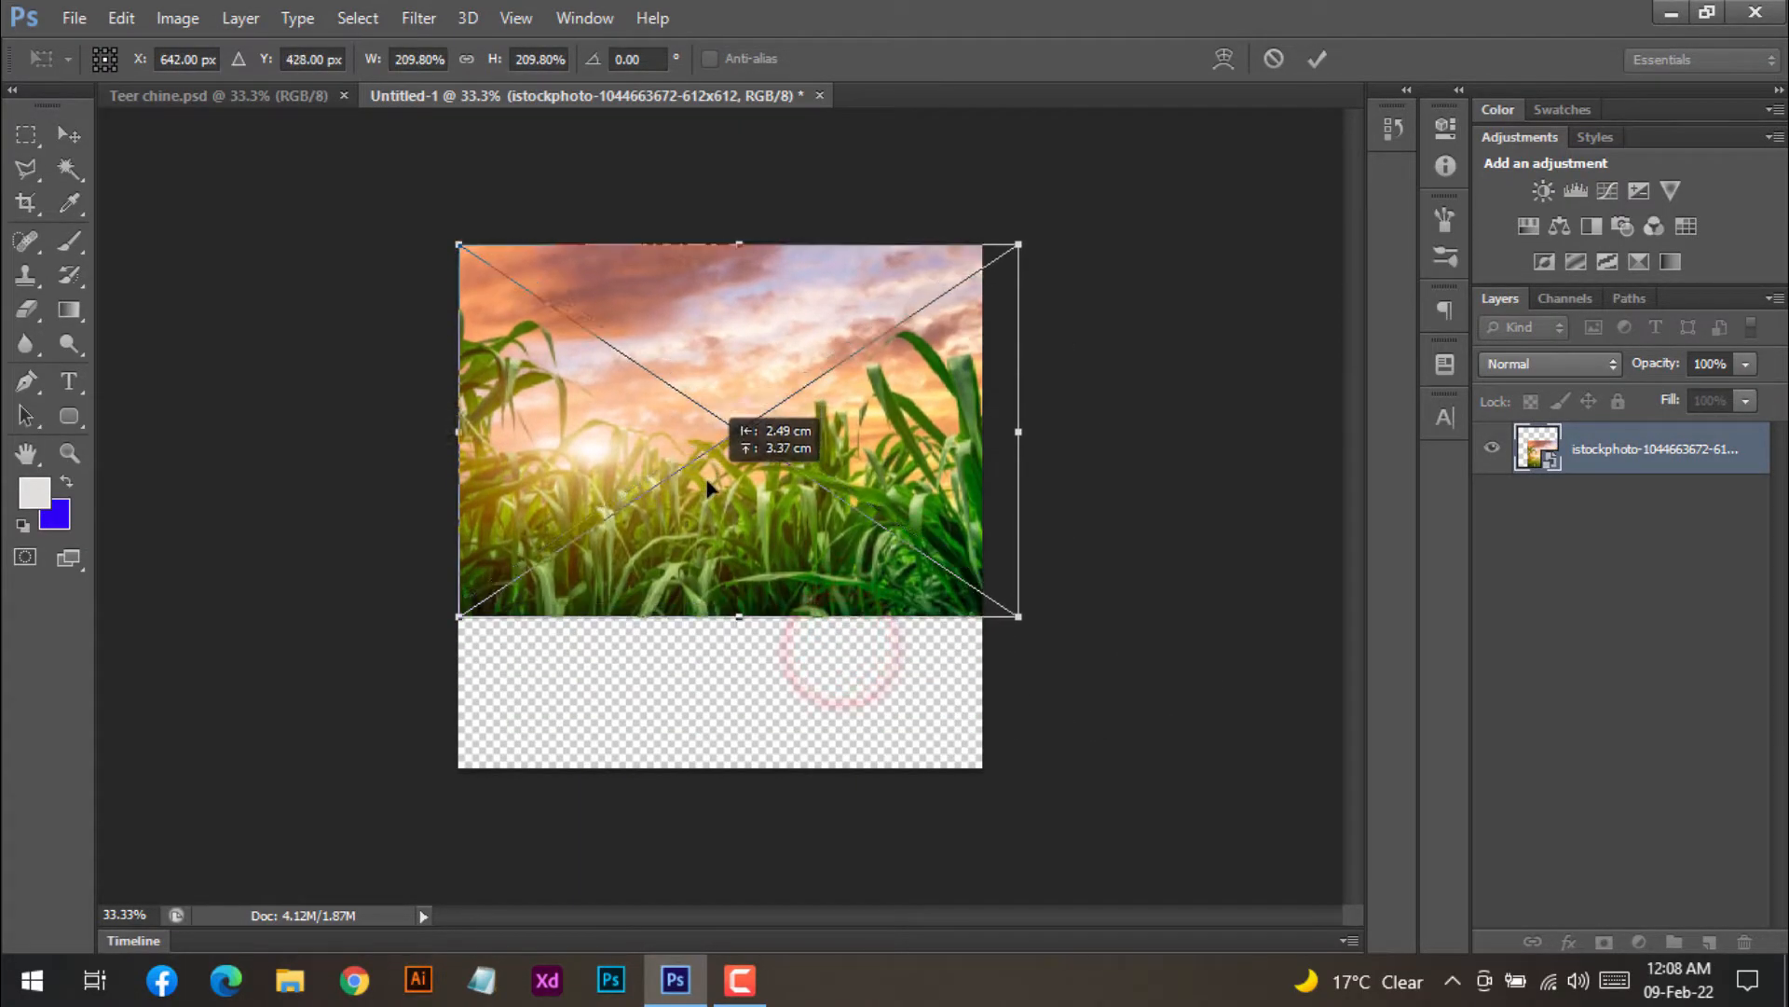
click(1305, 60)
click(1090, 660)
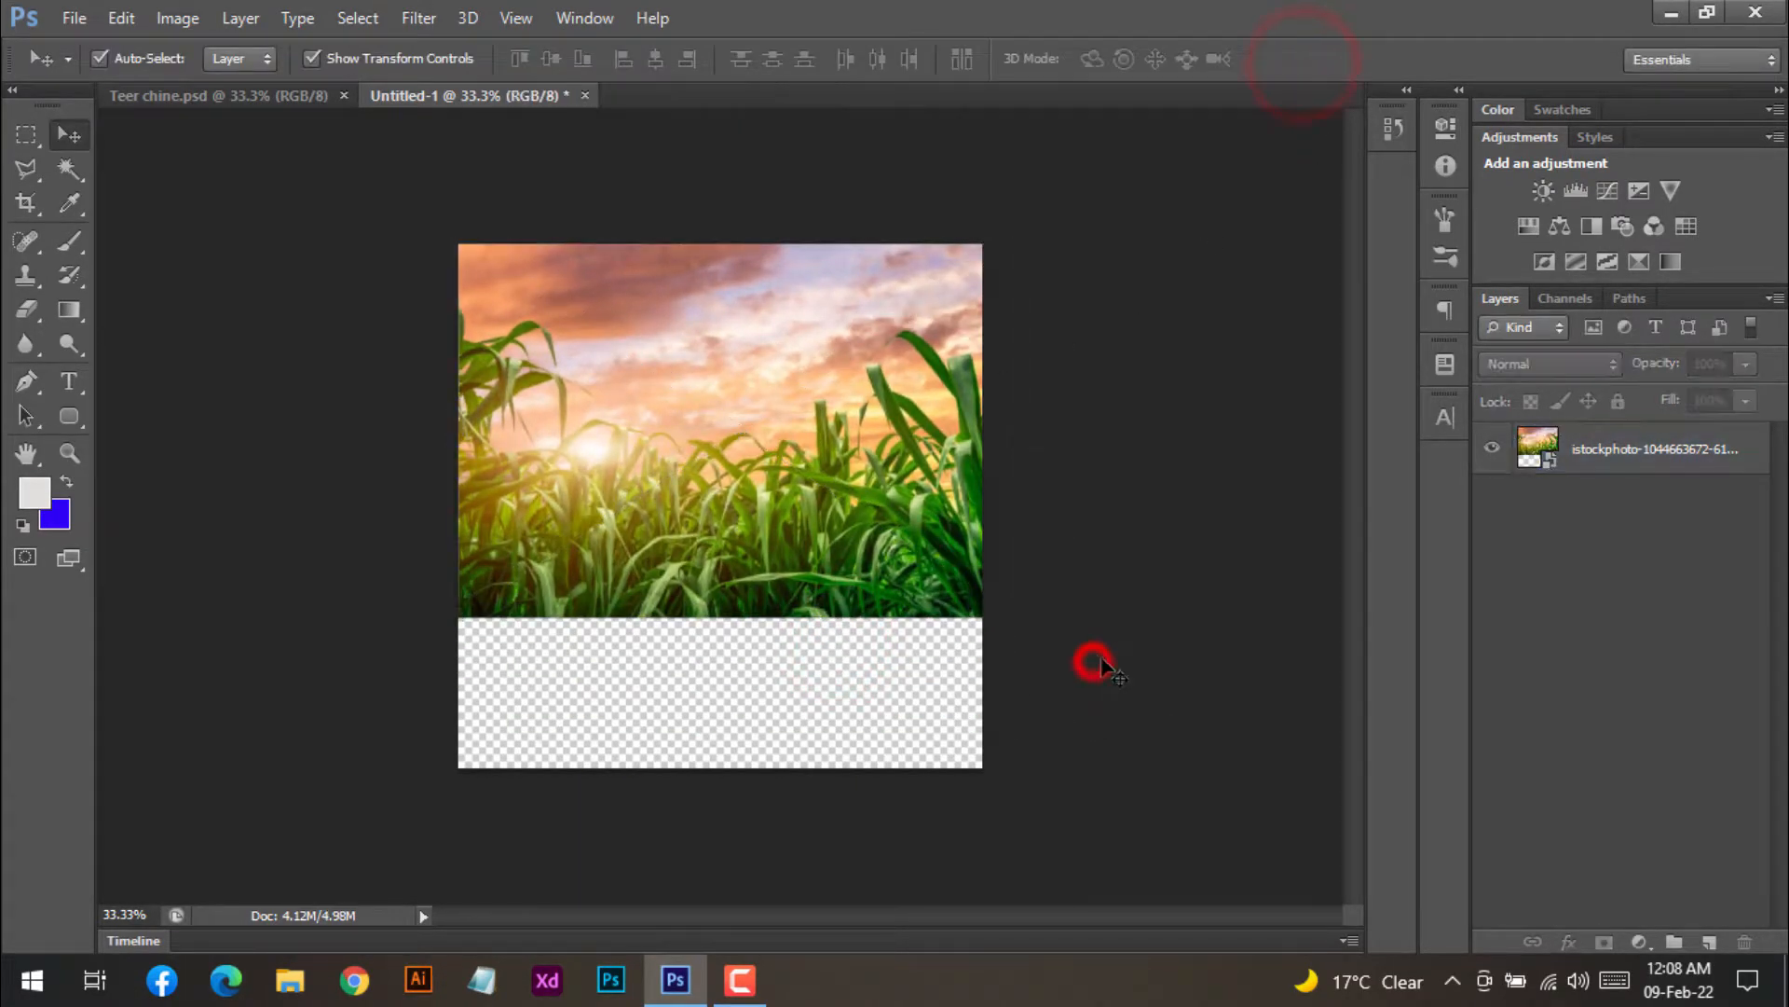
click(1133, 629)
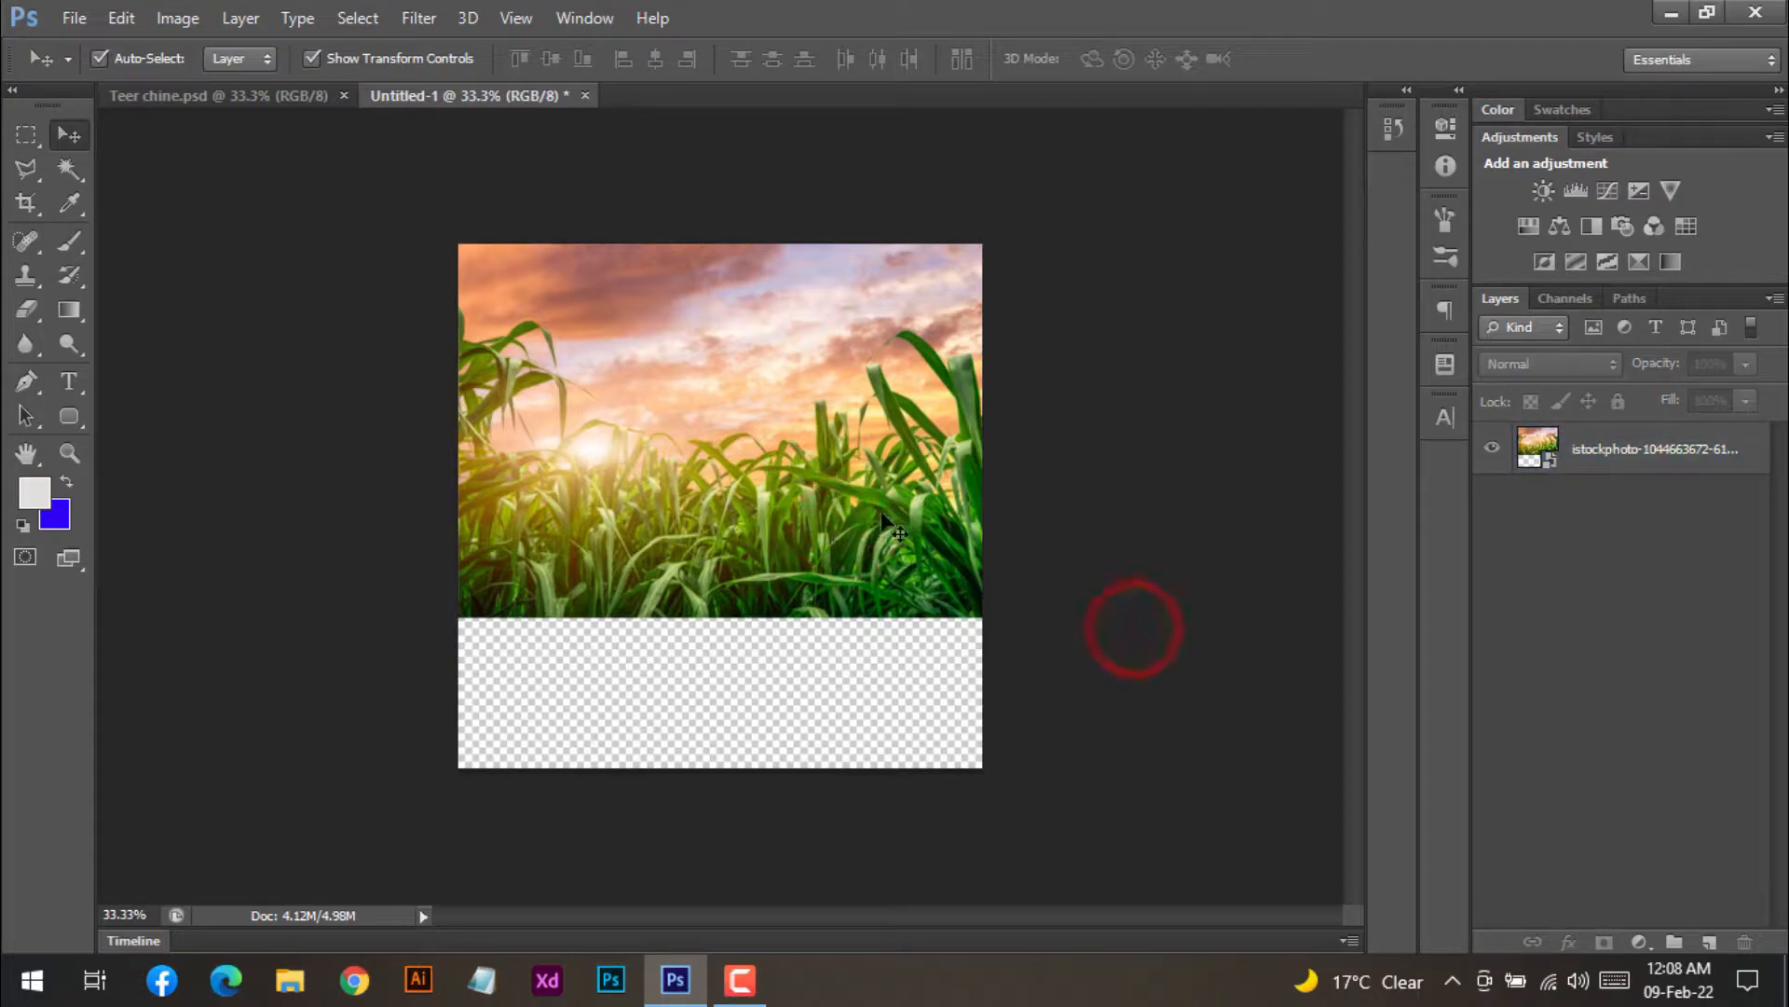
scroll(895, 506, up, 4)
scroll(894, 506, down, 3)
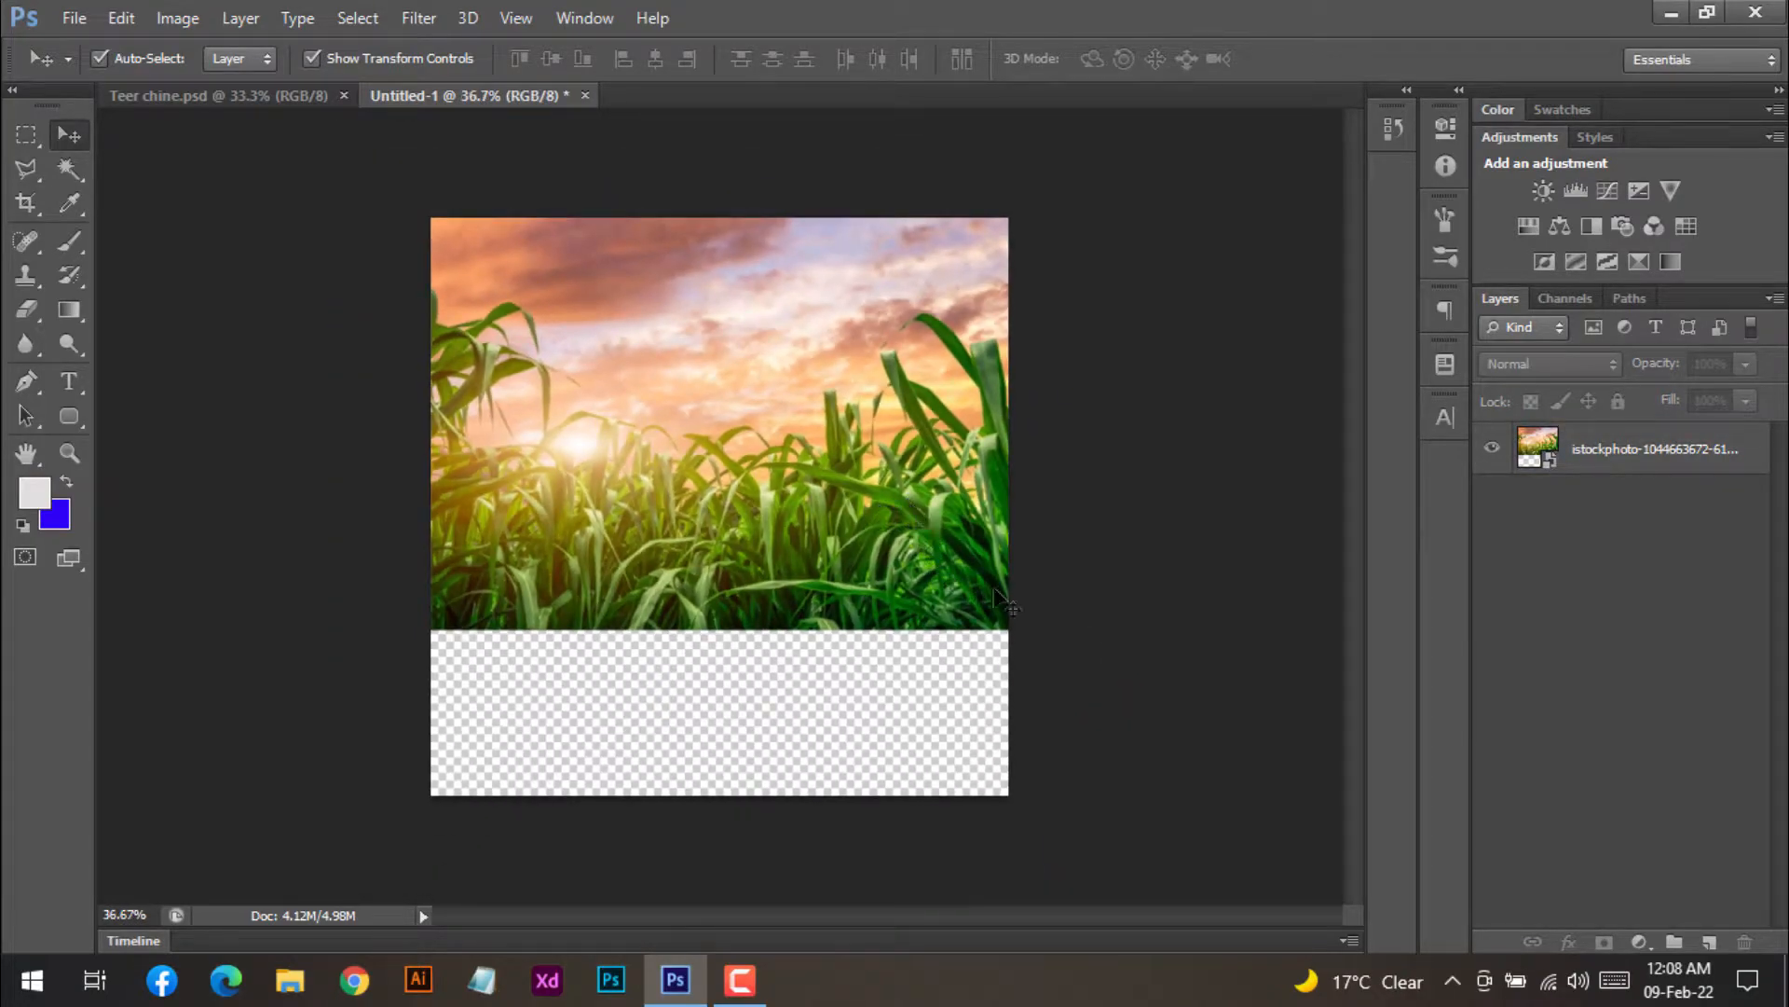
- Look through the Design Photo and RGM folders for the next image to place
click(779, 451)
click(74, 19)
click(160, 442)
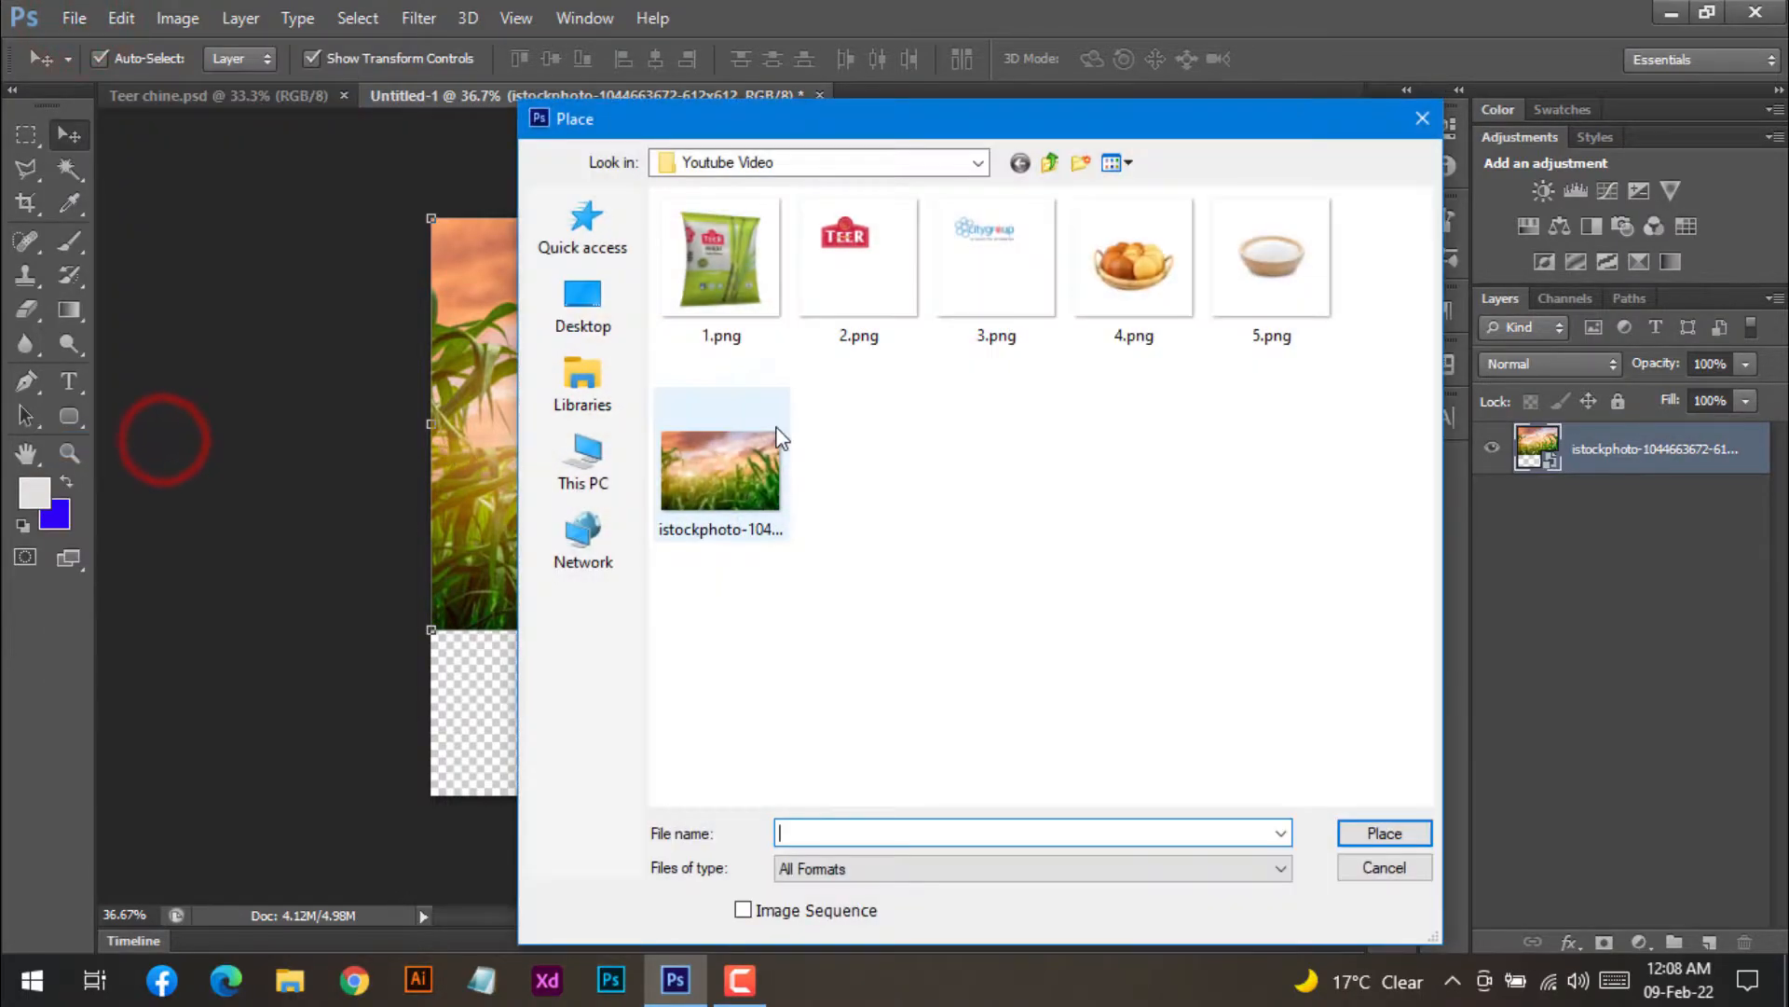
click(1051, 163)
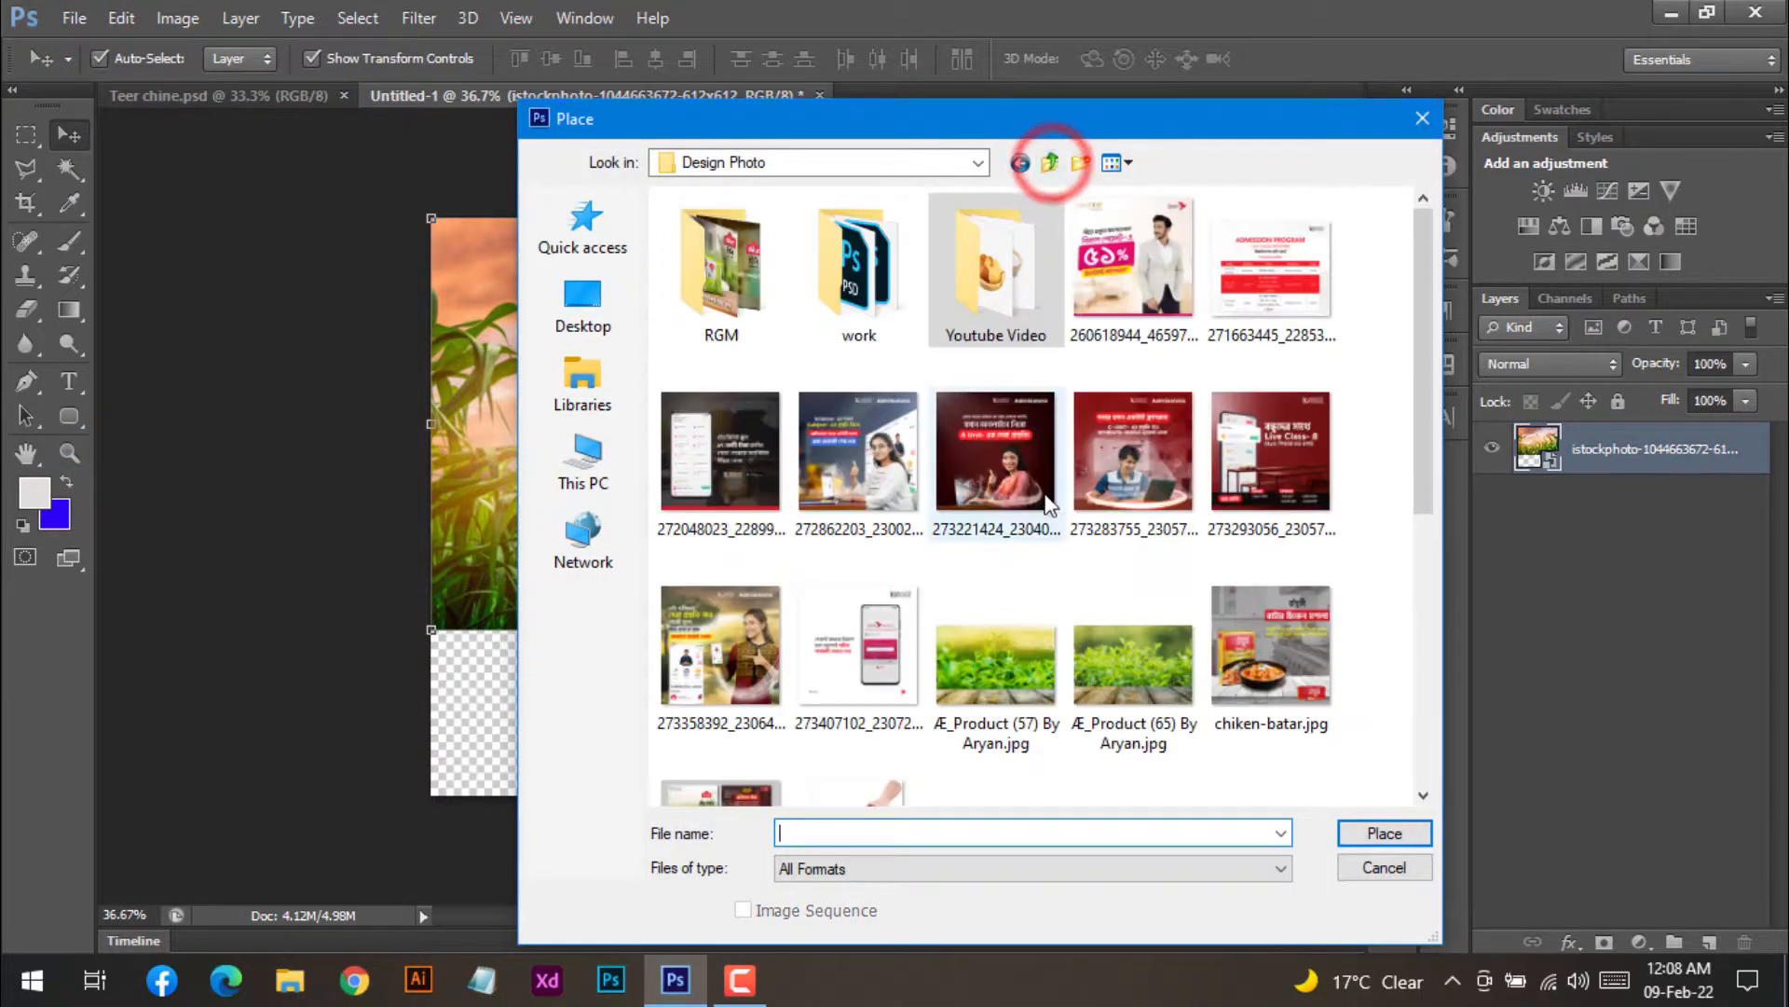
scroll(1014, 551, down, 6)
scroll(1016, 564, up, 10)
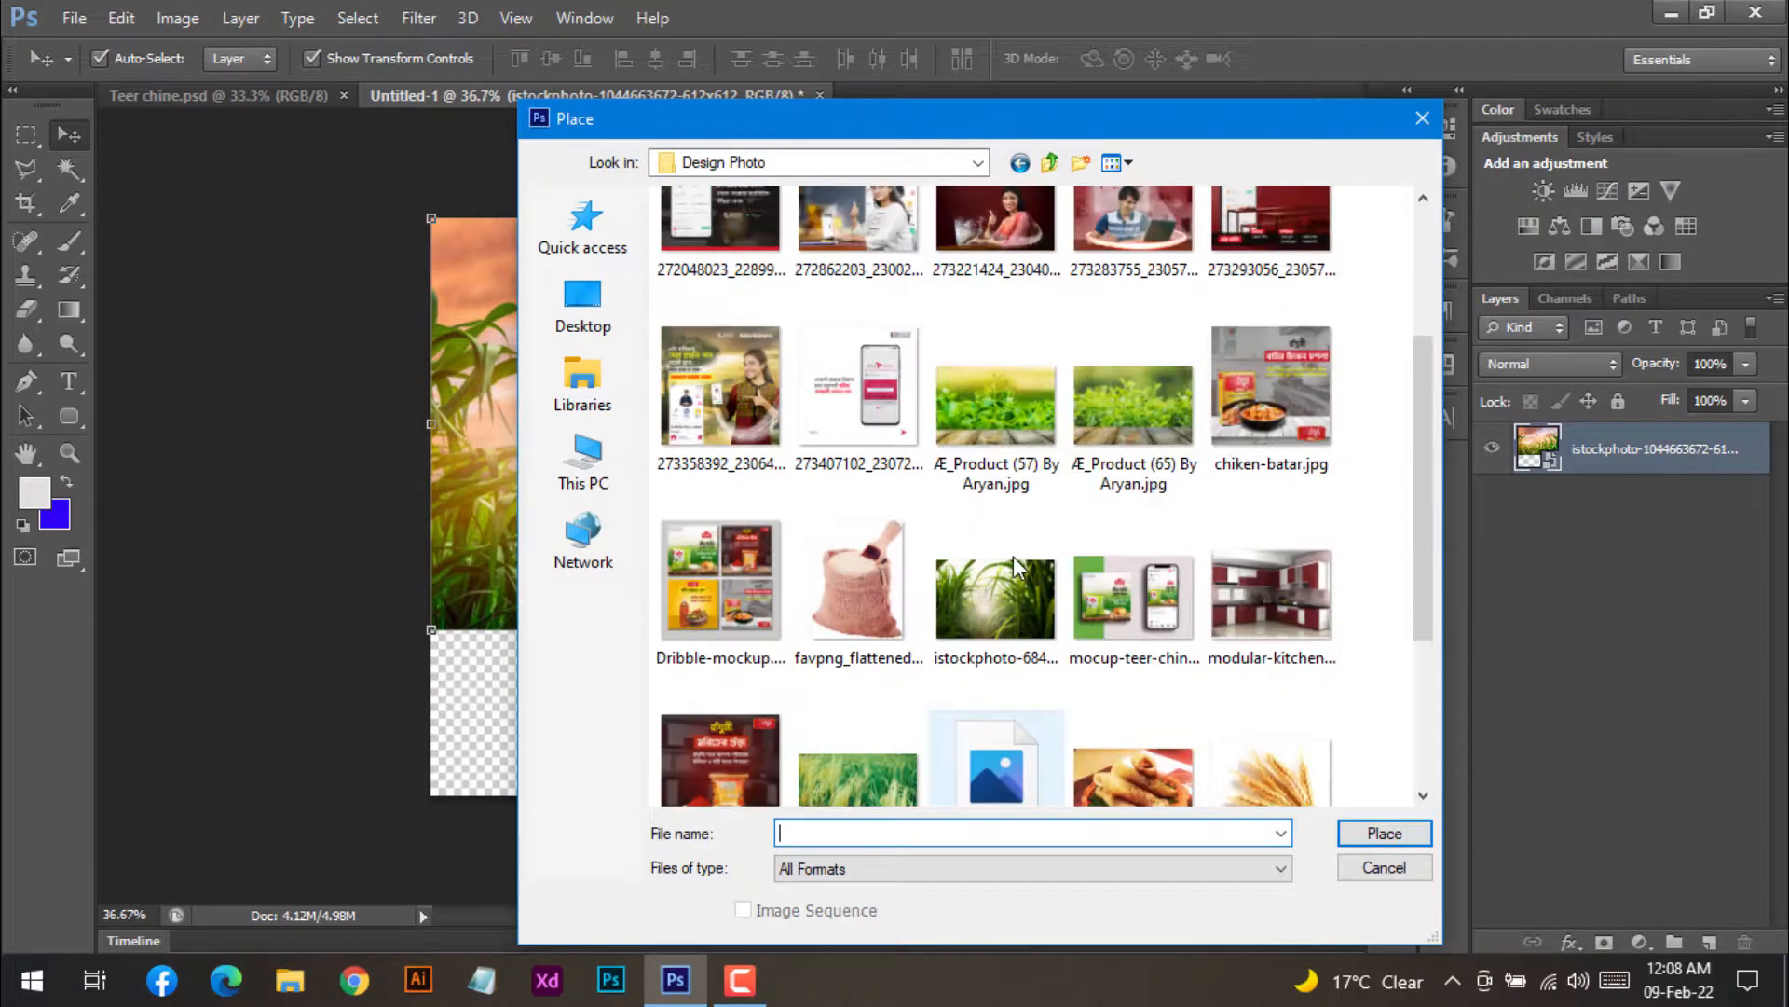
scroll(1012, 555, down, 6)
scroll(1010, 554, down, 3)
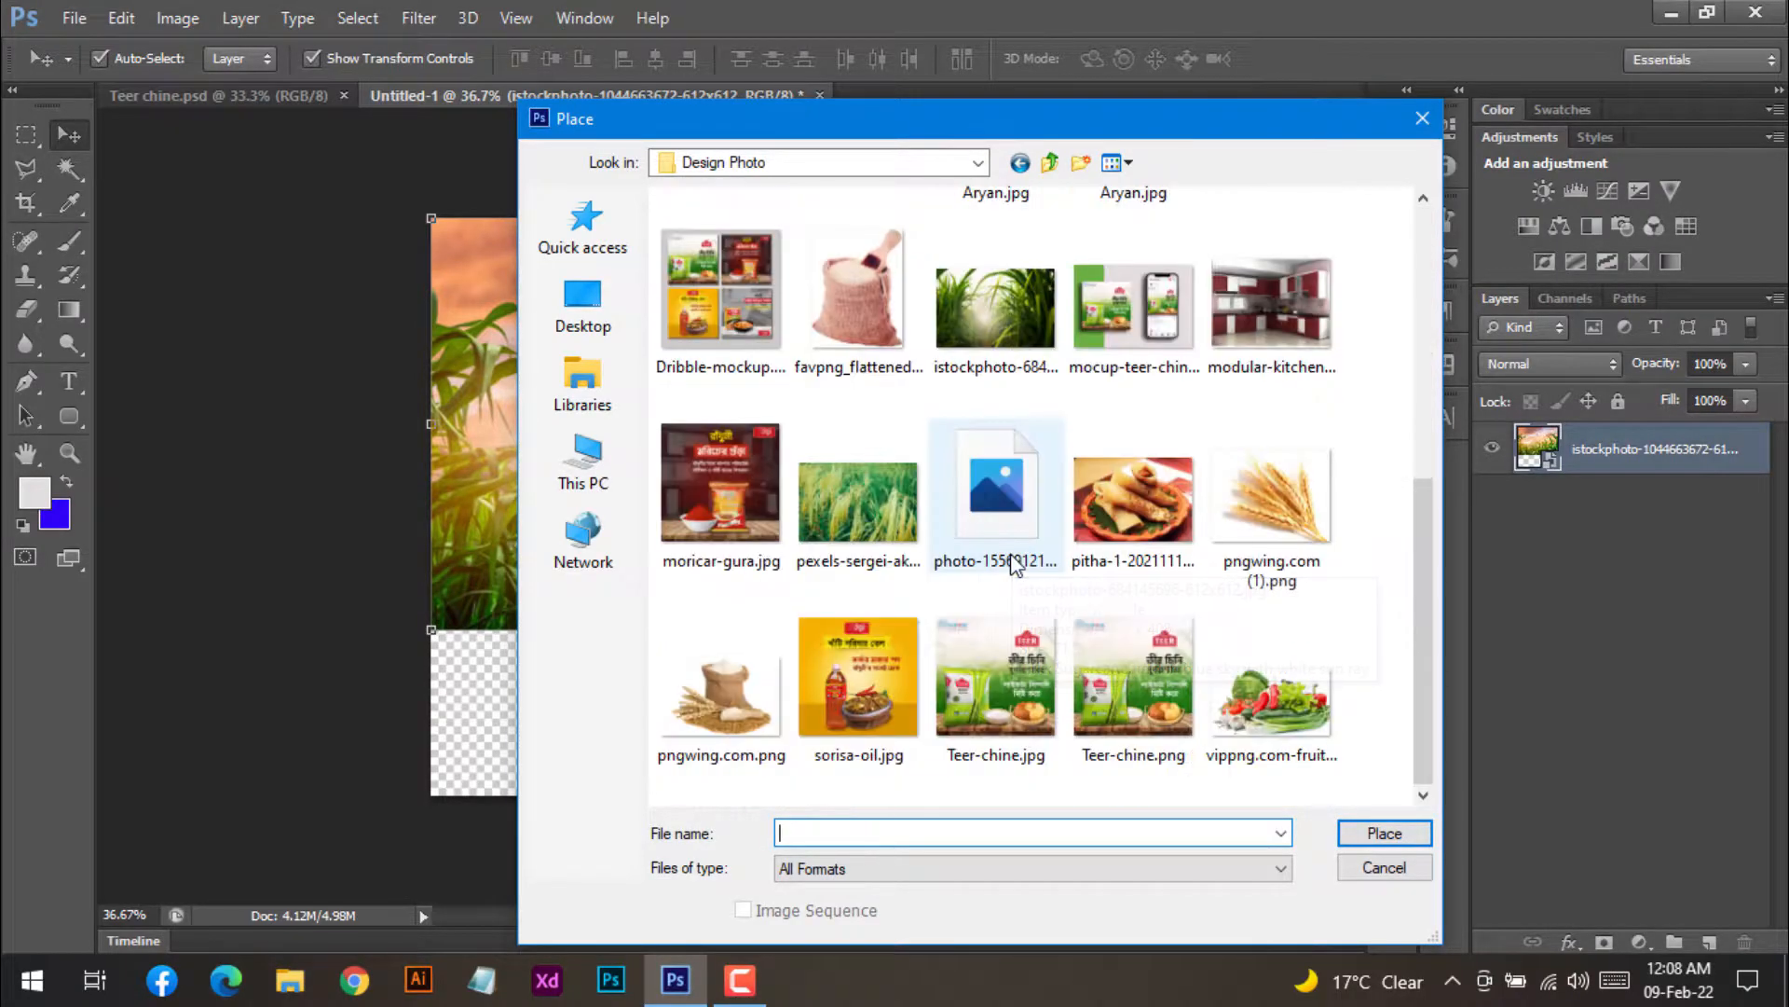
scroll(1014, 562, up, 5)
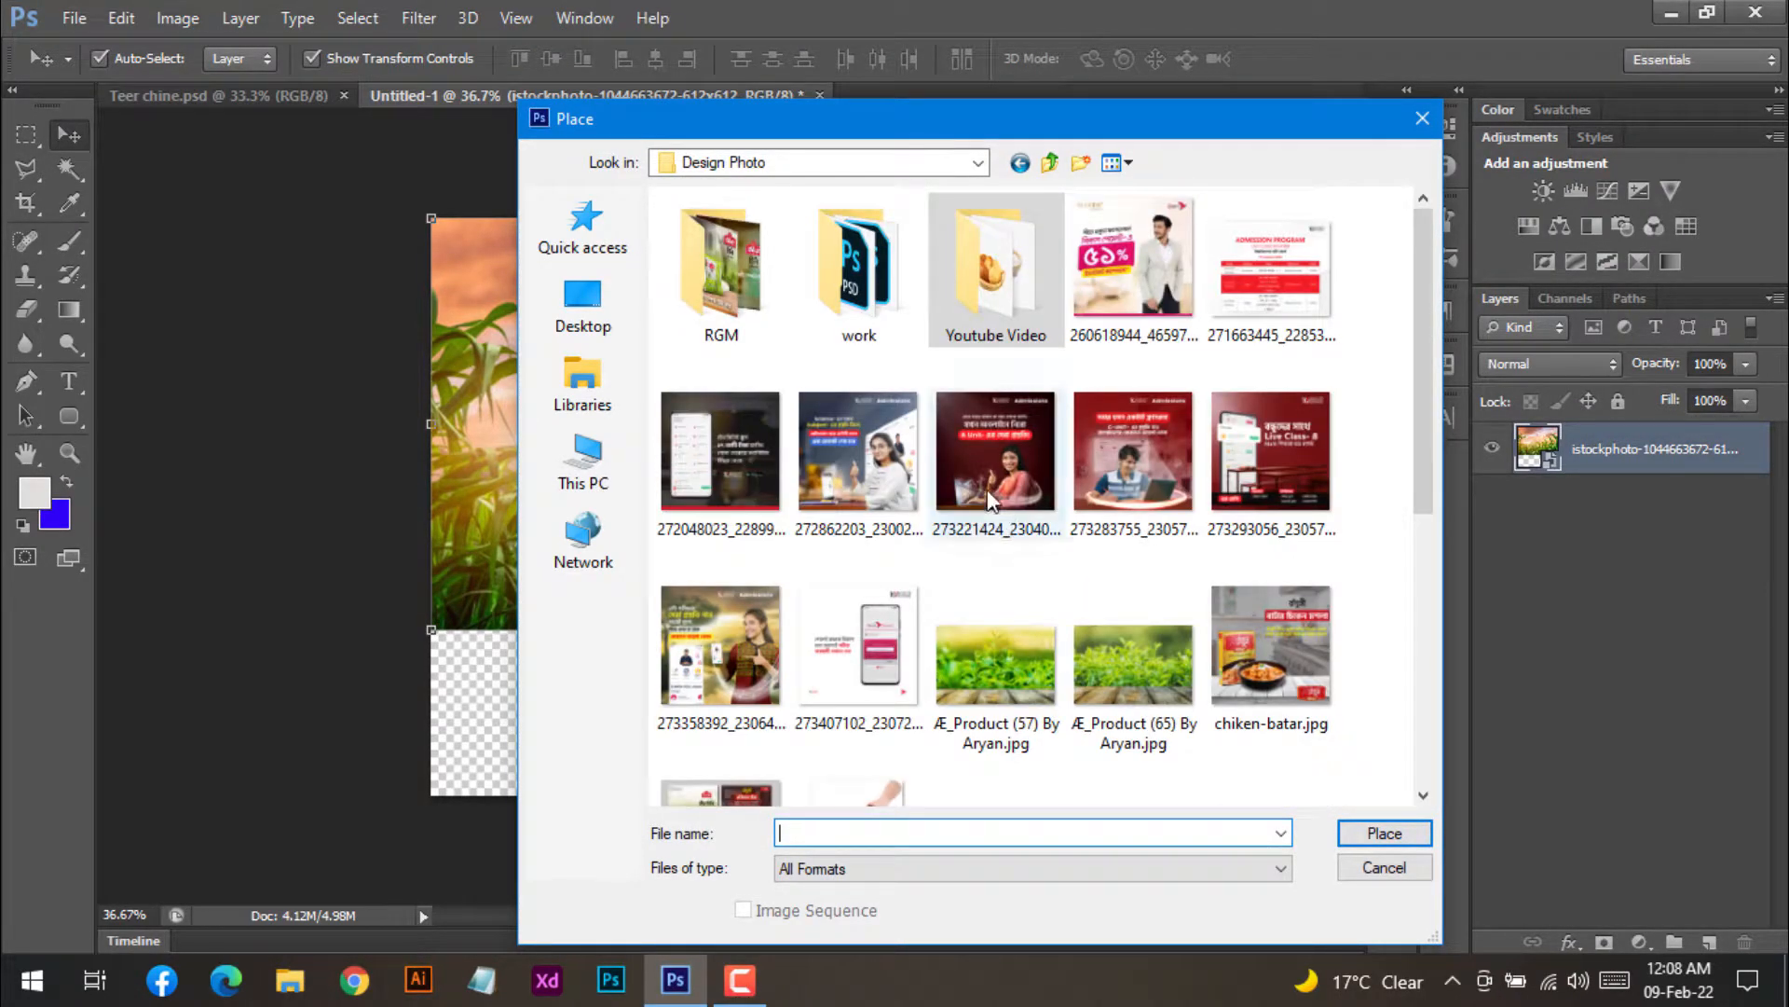
double_click(743, 301)
scroll(749, 313, down, 5)
scroll(749, 314, up, 5)
click(1050, 163)
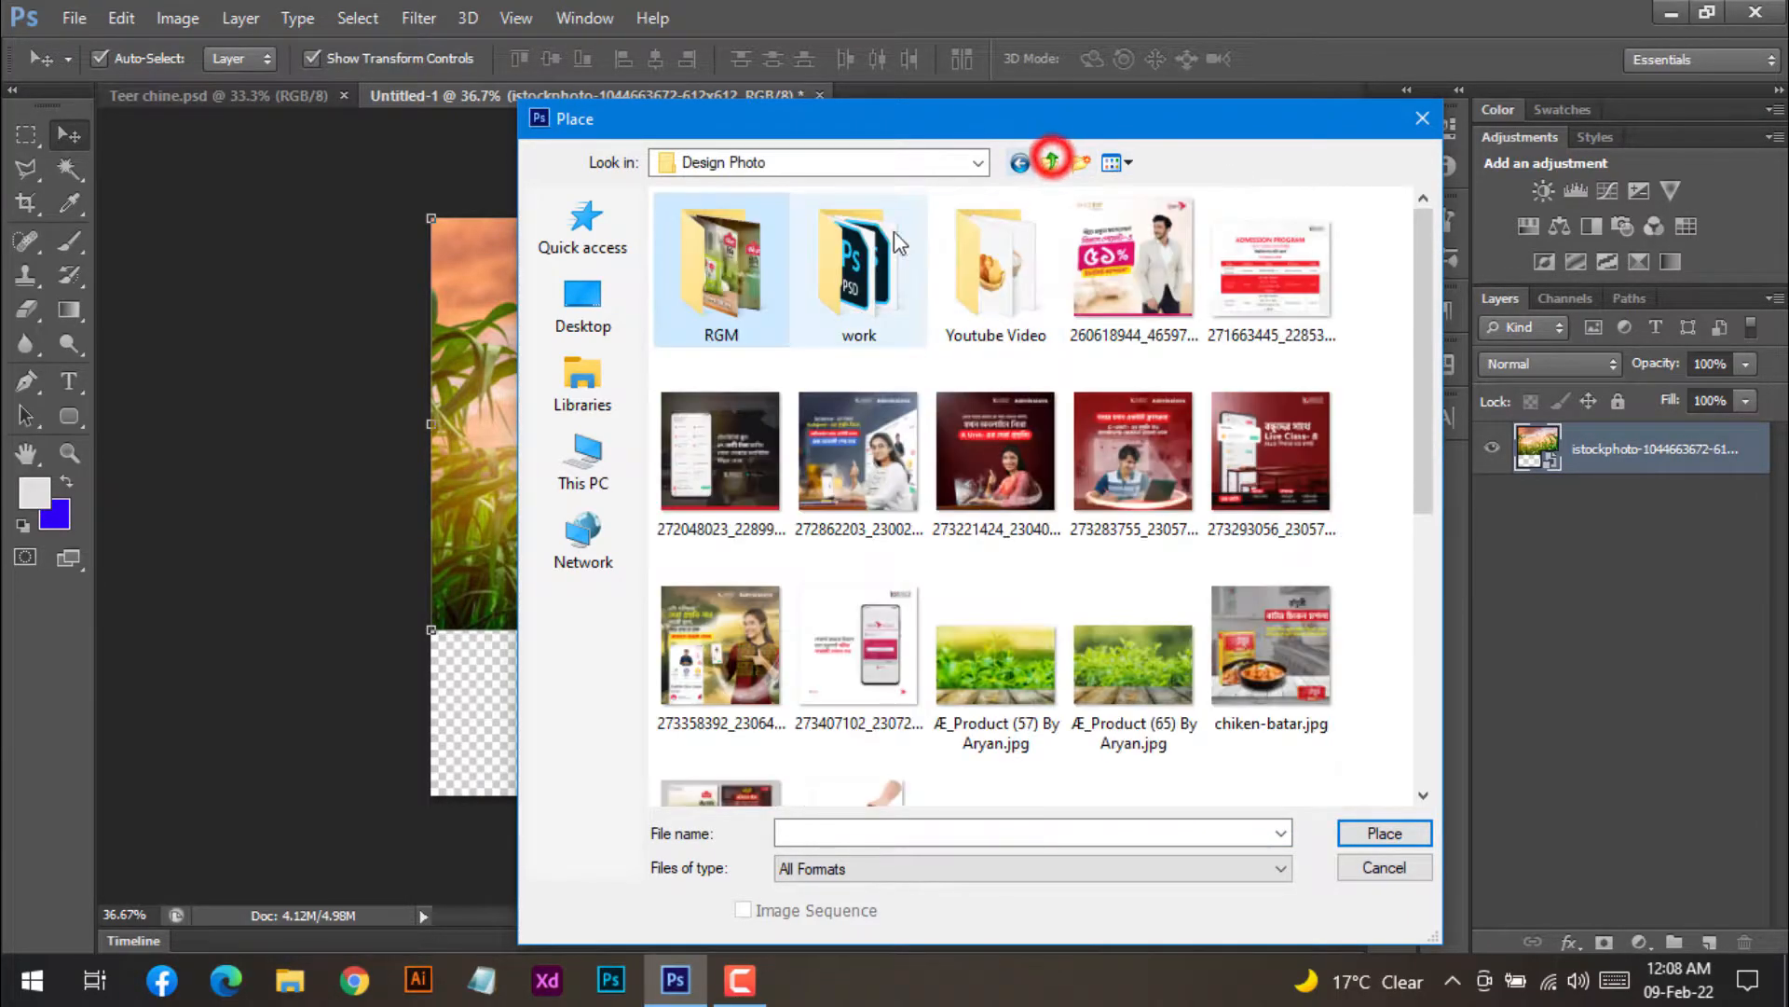
- Place Æ_Product (1) By Aryan.png from the work folder as a wooden table along the canvas's lower edge
double_click(867, 250)
click(745, 233)
click(1383, 833)
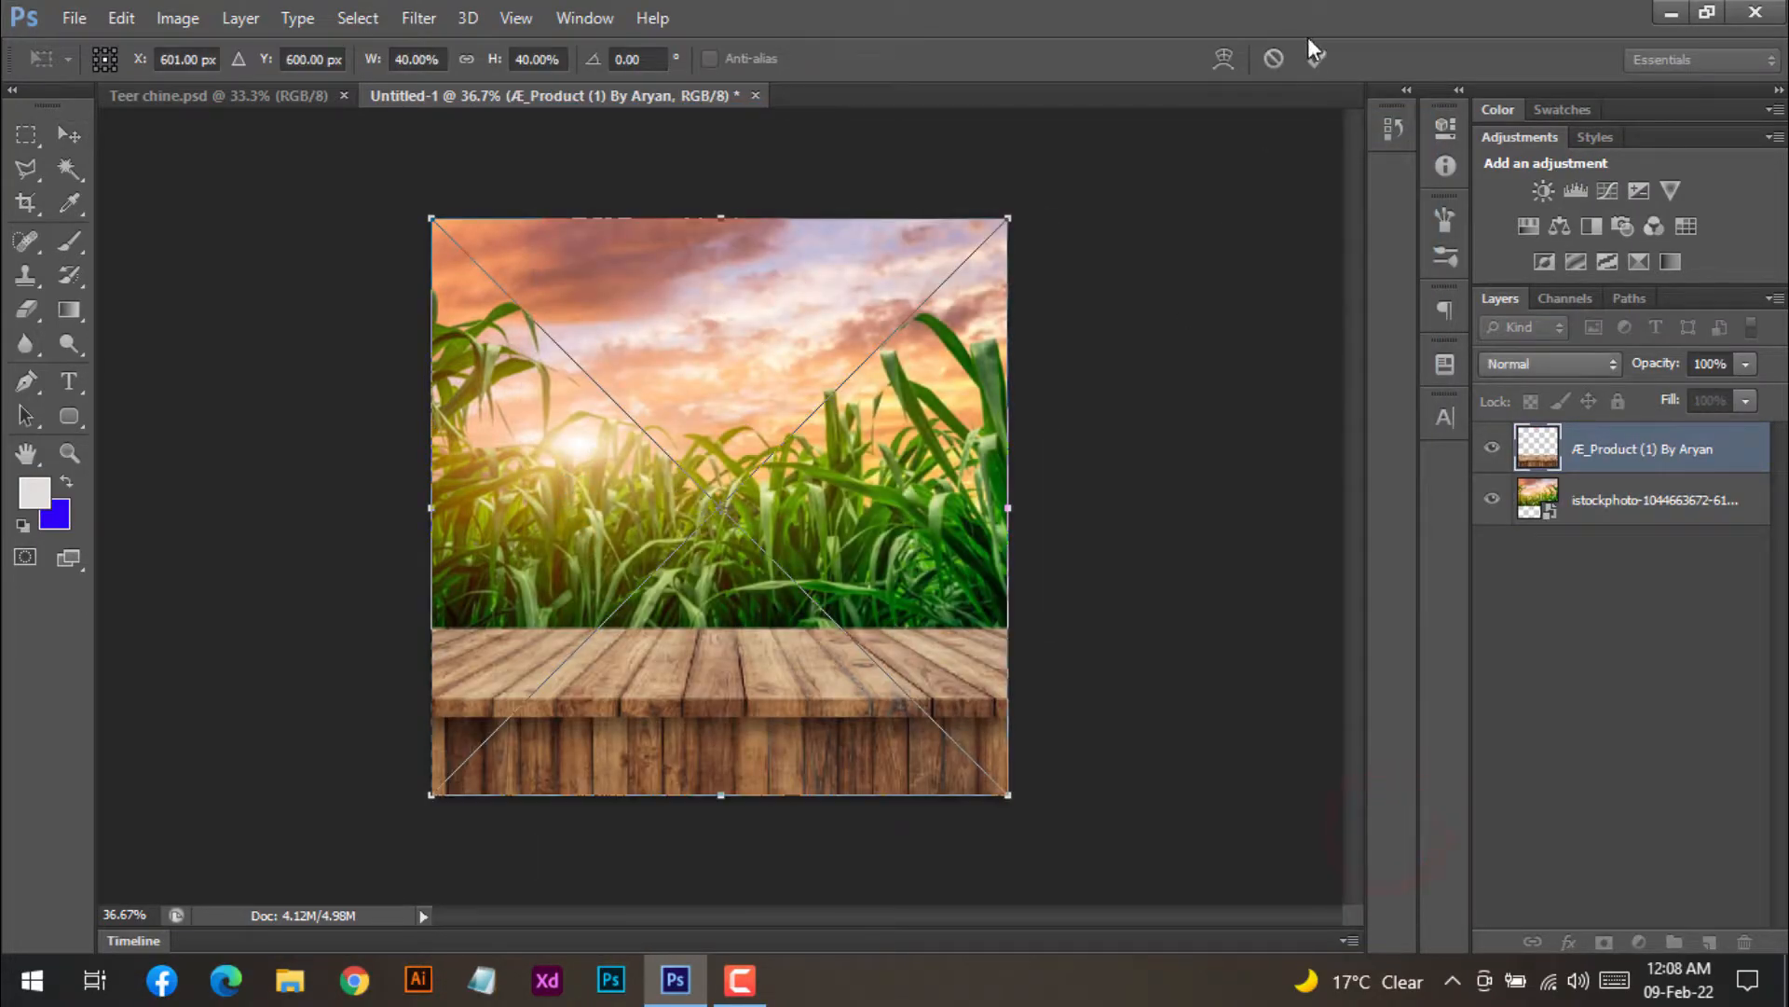
click(1309, 62)
click(1072, 629)
mouse_move(807, 723)
mouse_down()
mouse_move(801, 686)
mouse_move(808, 715)
mouse_up()
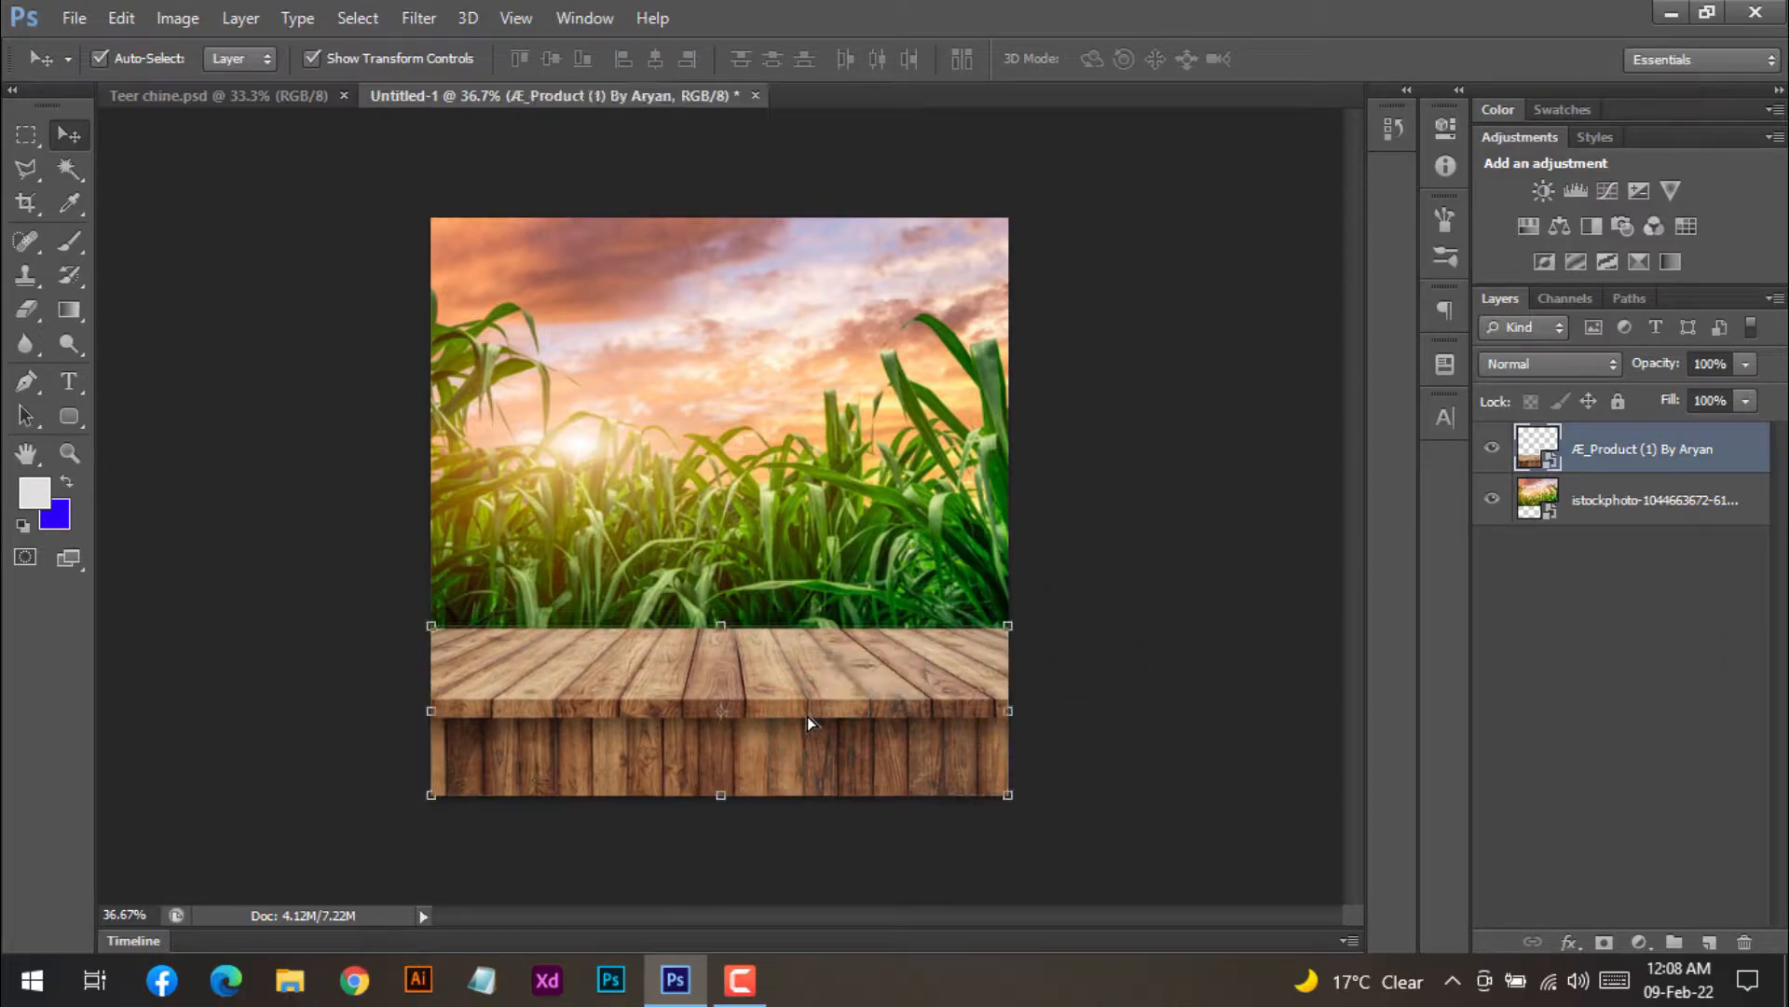
click(1160, 662)
drag(237, 214, 1109, 753)
click(1133, 681)
click(795, 523)
click(1243, 570)
- Examine the green and white overlay shapes behind the products in Teer chine.psd, and return to the new document
click(294, 96)
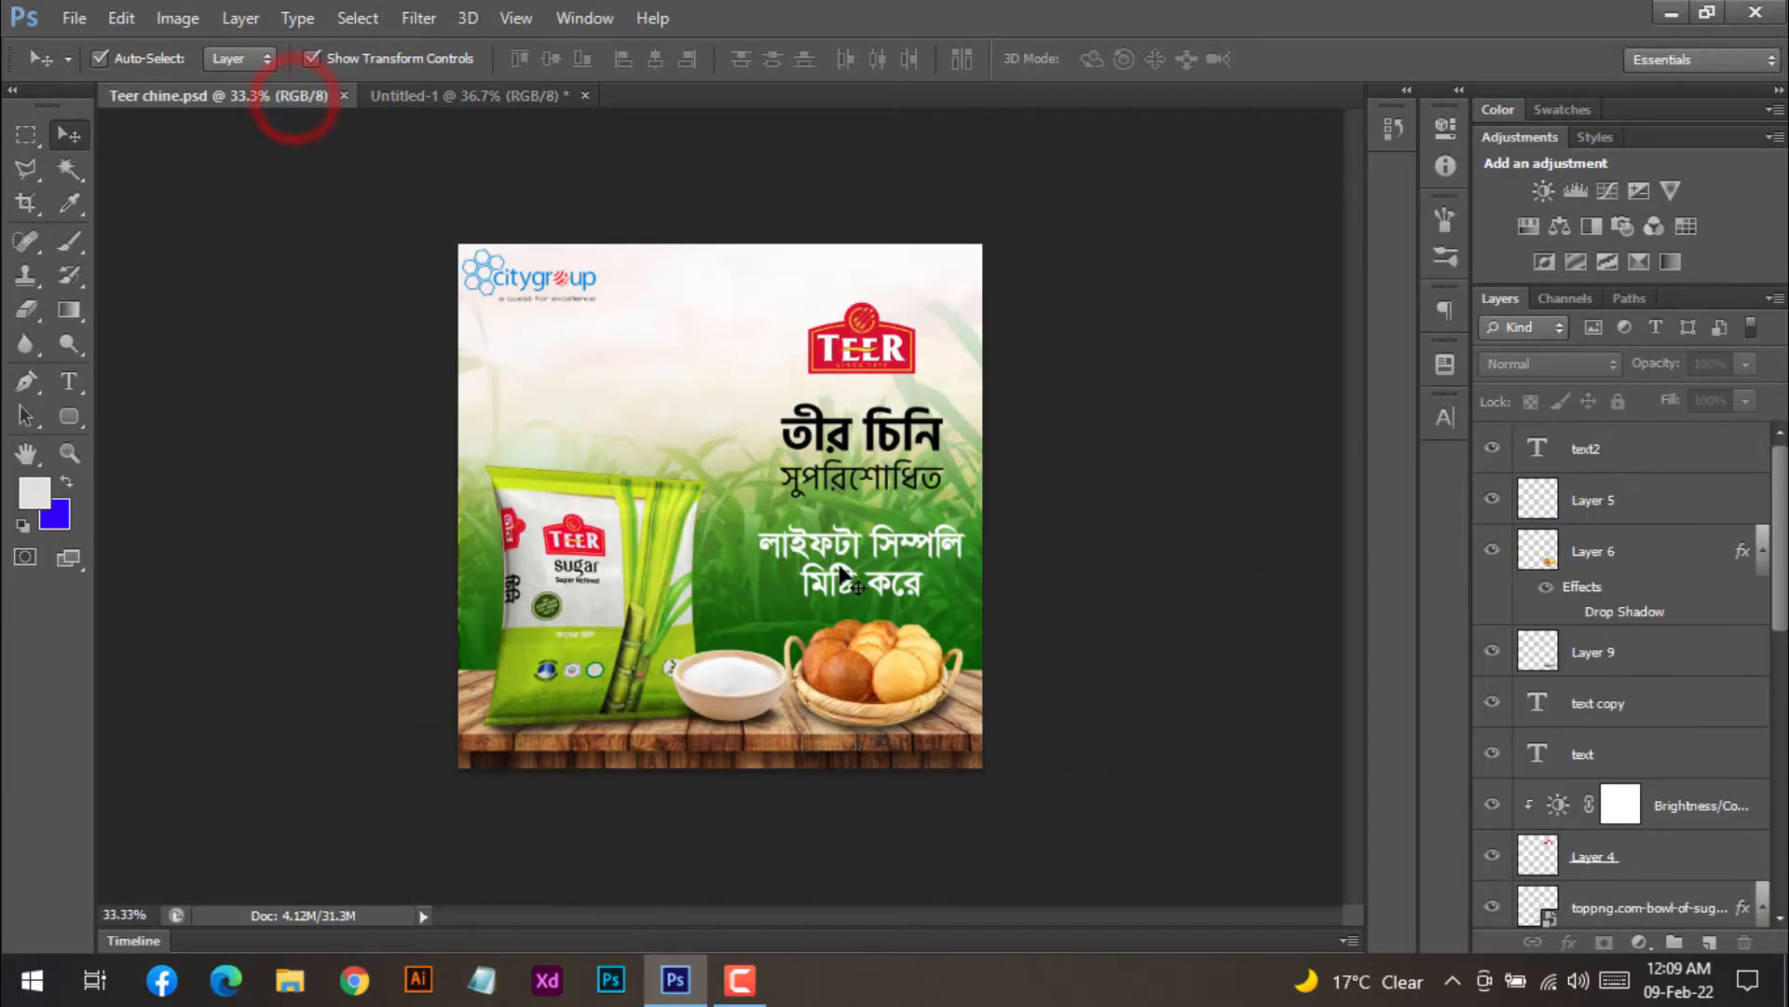
click(762, 548)
click(462, 514)
mouse_move(656, 310)
mouse_down()
mouse_move(703, 274)
mouse_move(654, 321)
mouse_move(660, 307)
mouse_up()
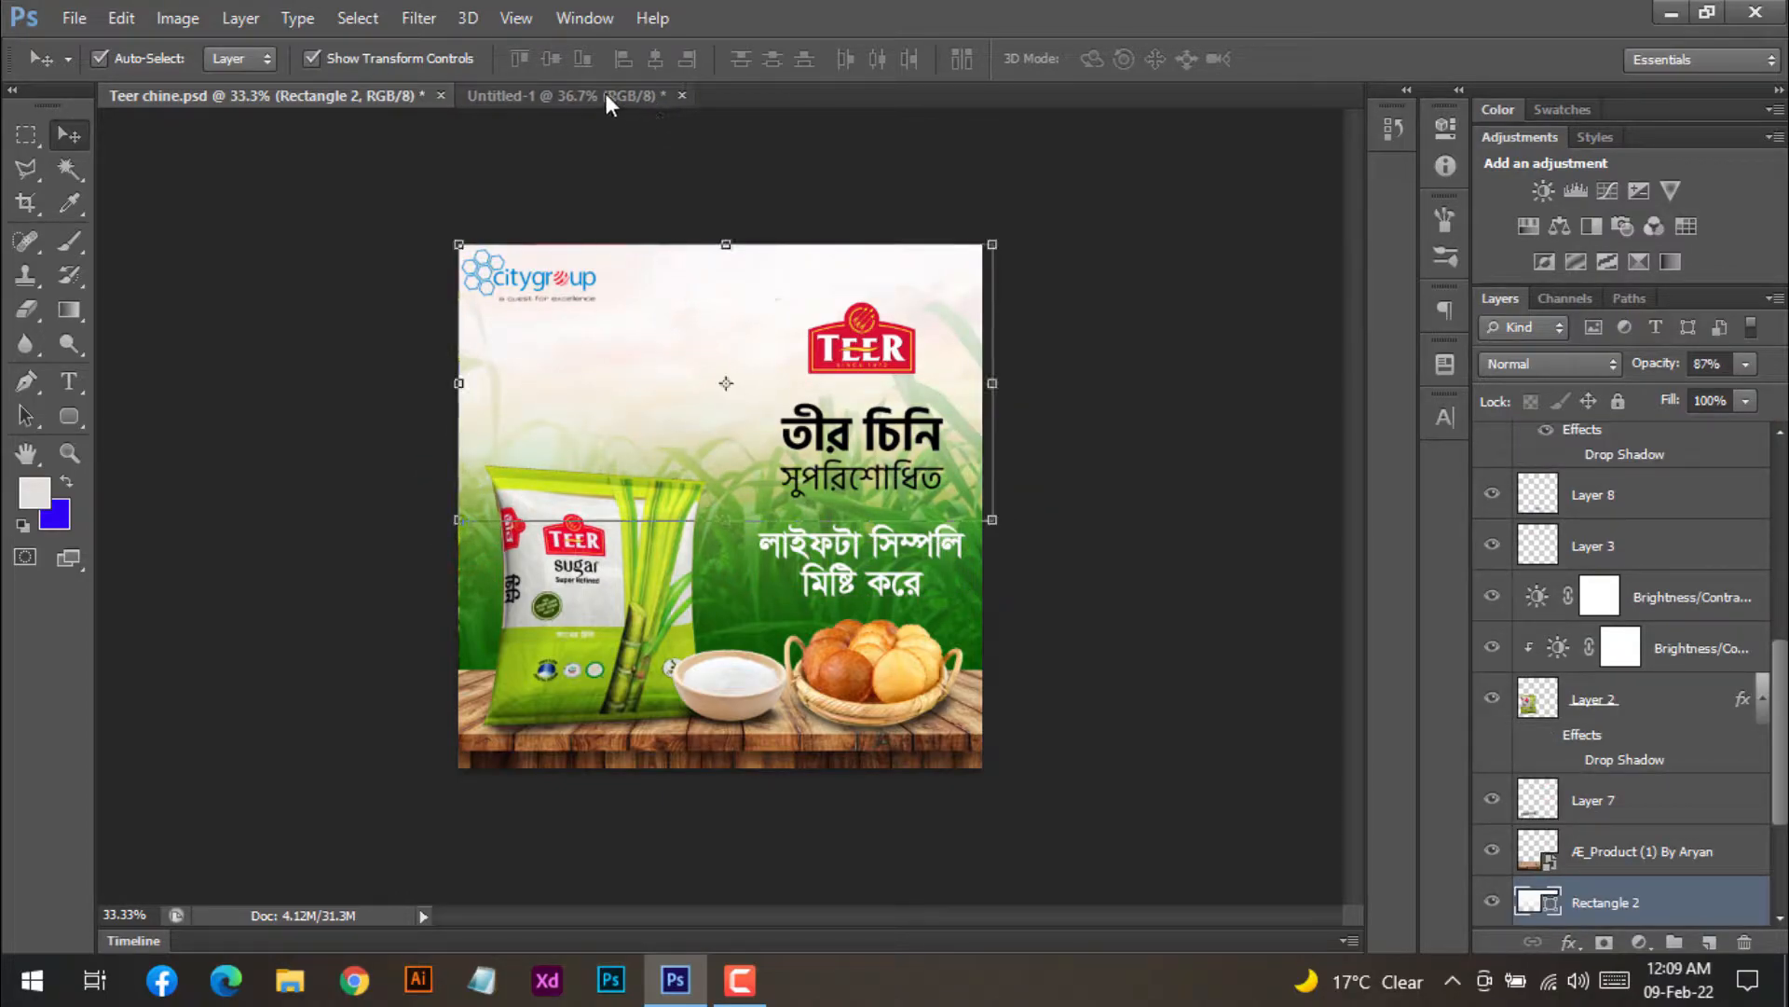
click(606, 93)
- Enlarge the grass field photo slightly and reposition it so its lower edge tucks just behind the wooden table
mouse_move(761, 671)
mouse_down()
mouse_move(764, 696)
mouse_move(762, 673)
mouse_up()
click(1166, 629)
mouse_move(771, 391)
mouse_down()
mouse_move(774, 413)
mouse_move(715, 422)
mouse_move(794, 421)
mouse_move(771, 405)
mouse_up()
drag(1049, 633, 1115, 671)
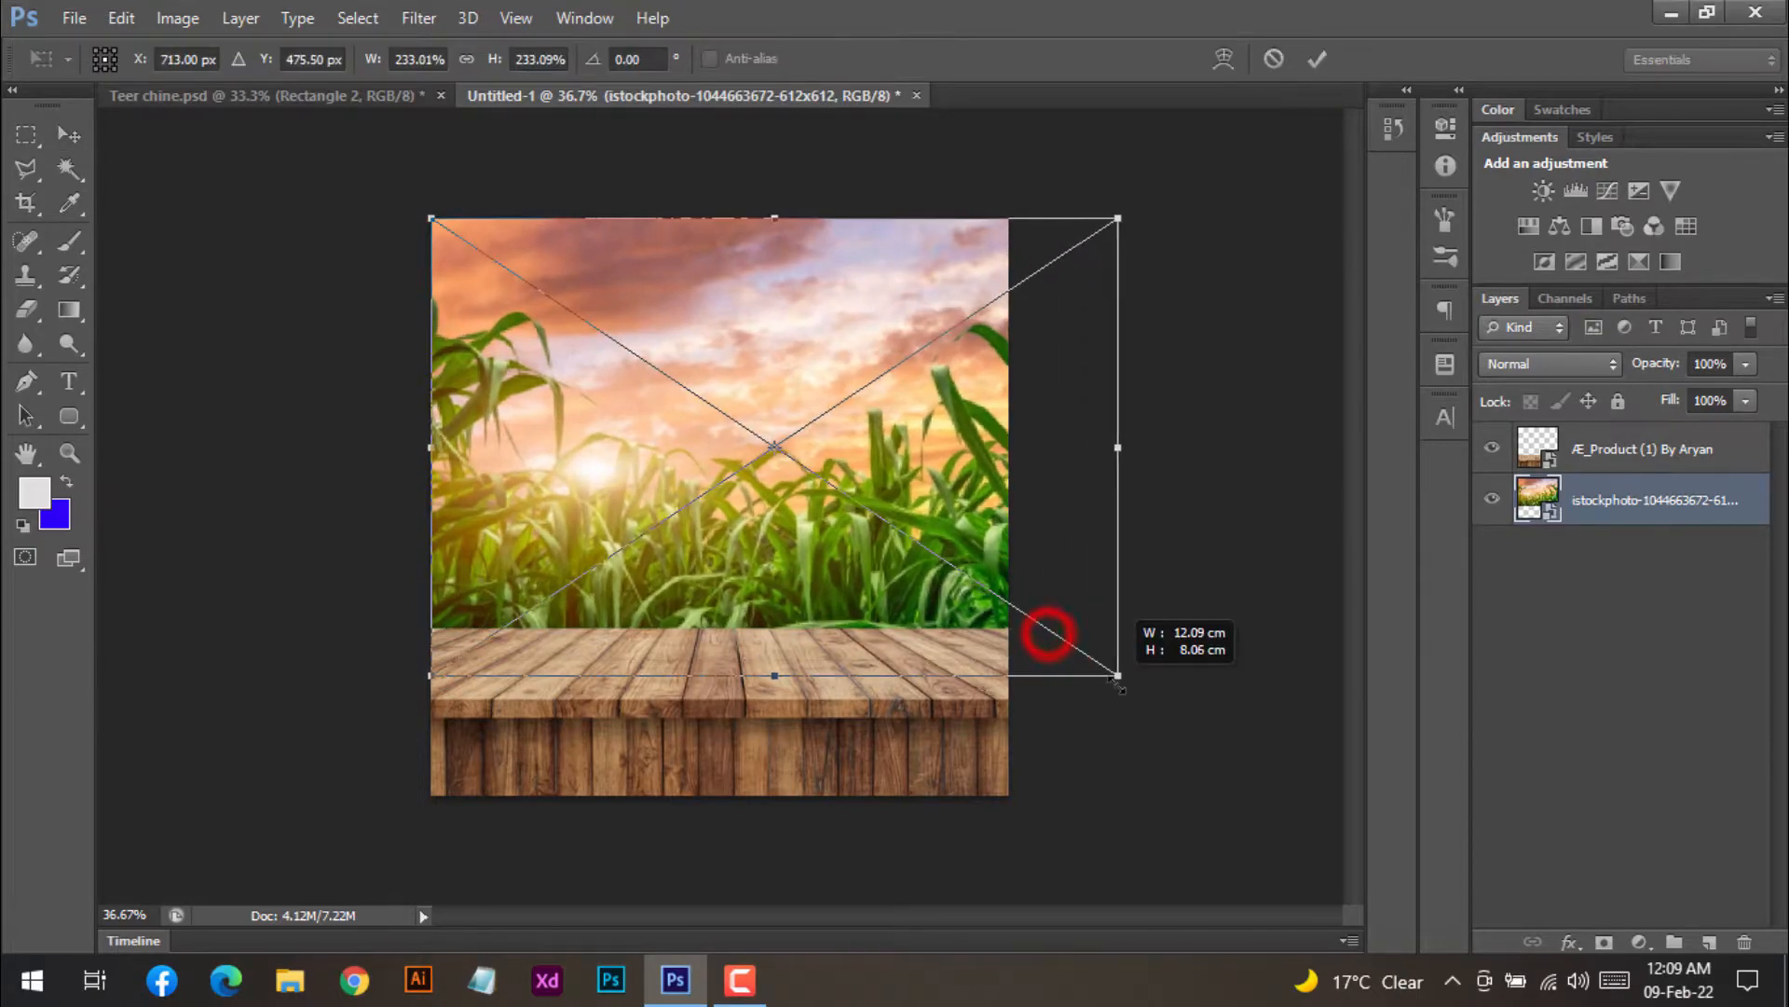
drag(718, 526, 722, 509)
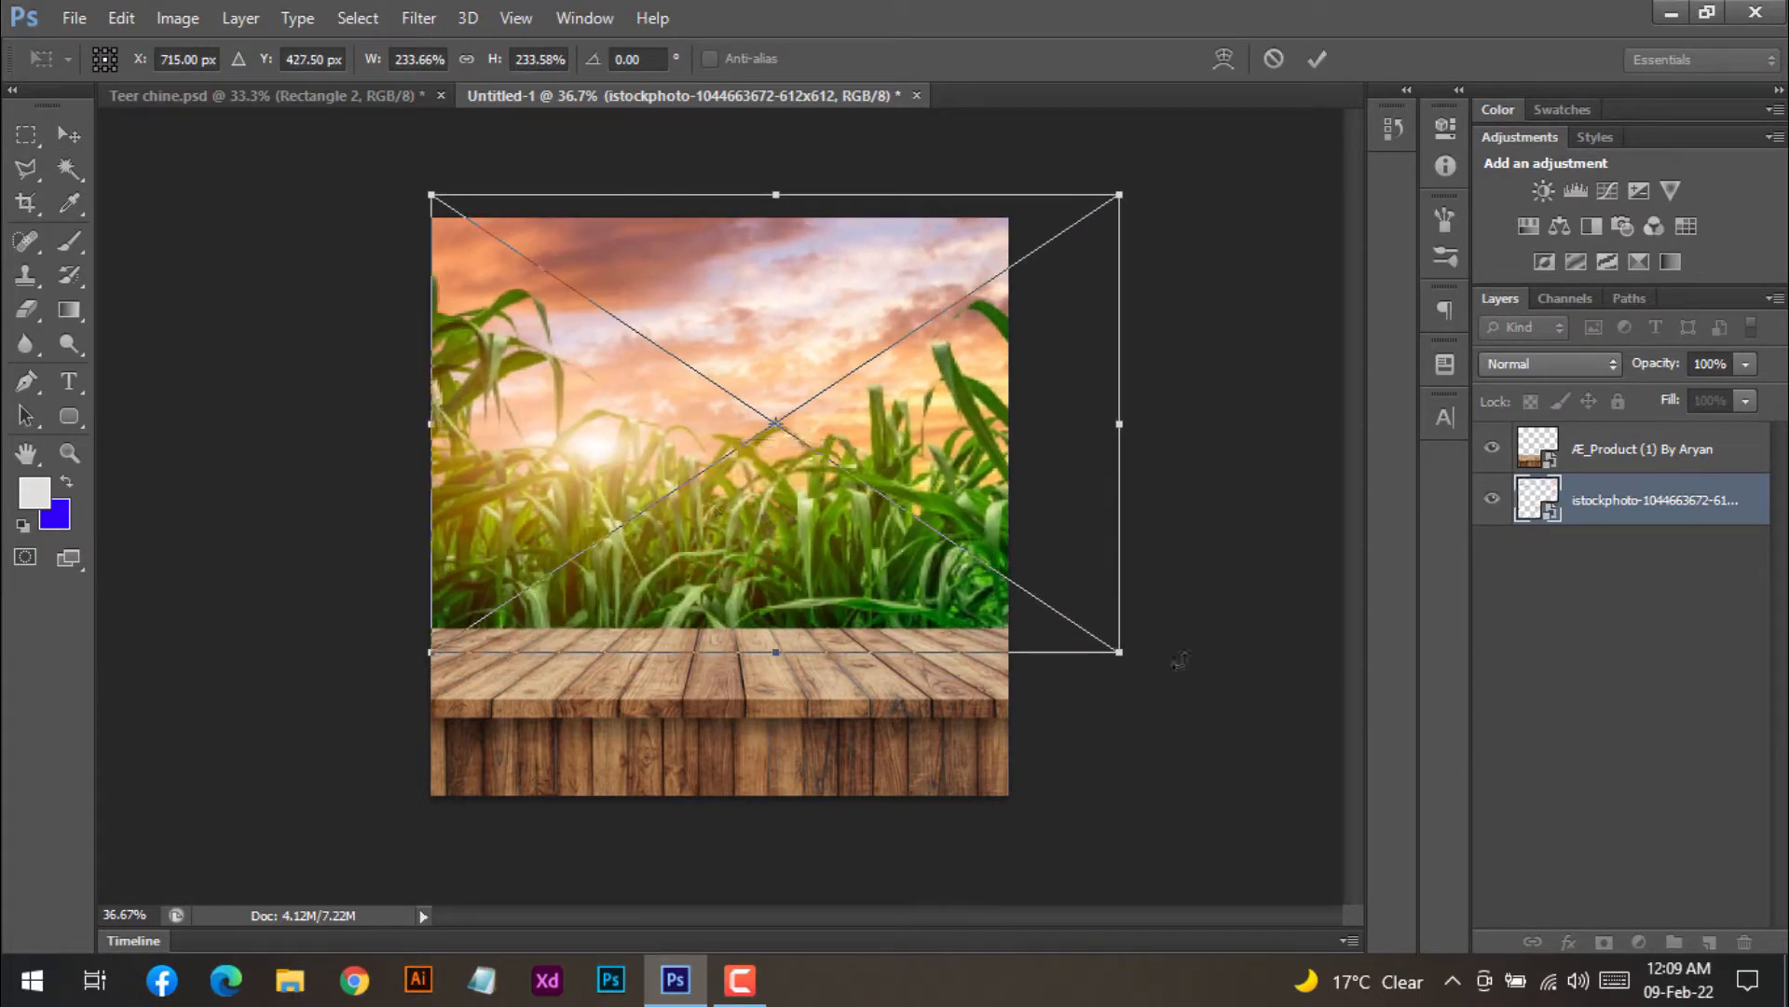
drag(1117, 651, 1109, 643)
click(1310, 57)
mouse_move(775, 496)
mouse_down()
mouse_move(762, 524)
mouse_move(763, 506)
mouse_up()
key(ctrl+t)
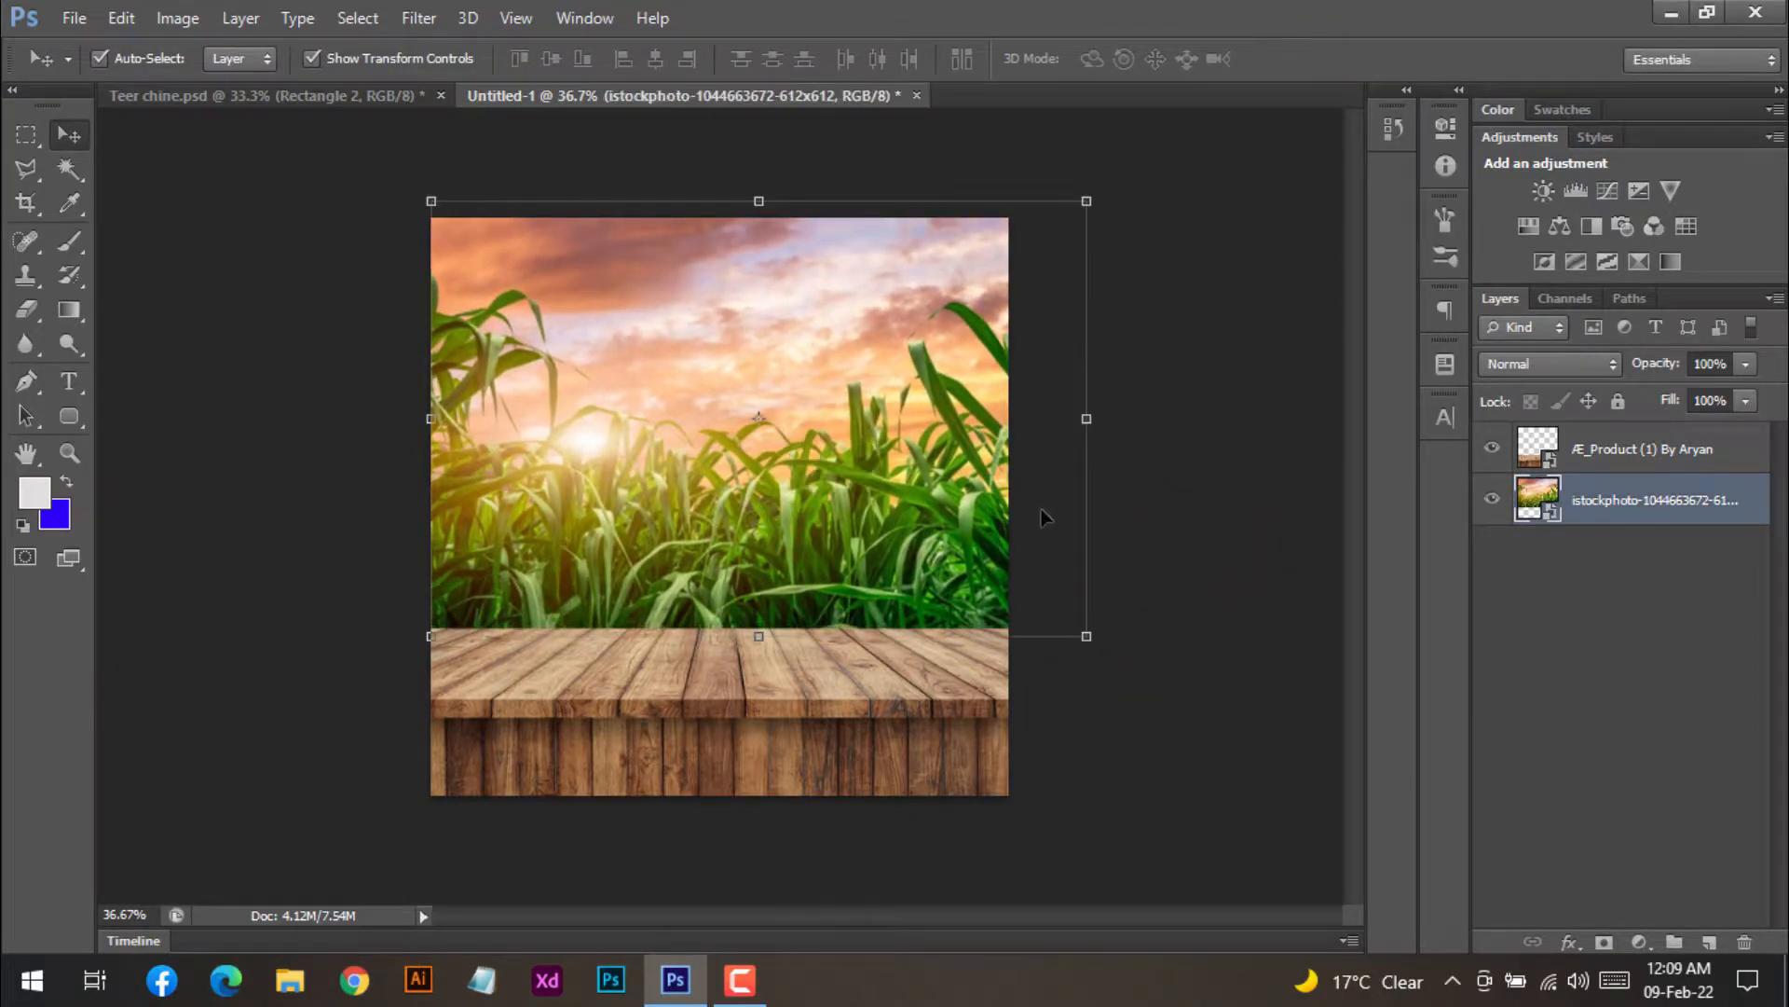
click(1137, 491)
- Add a layer above the table layer and draw a rectangle about 1201 × 855 px covering the area above the table
click(1536, 449)
click(1709, 942)
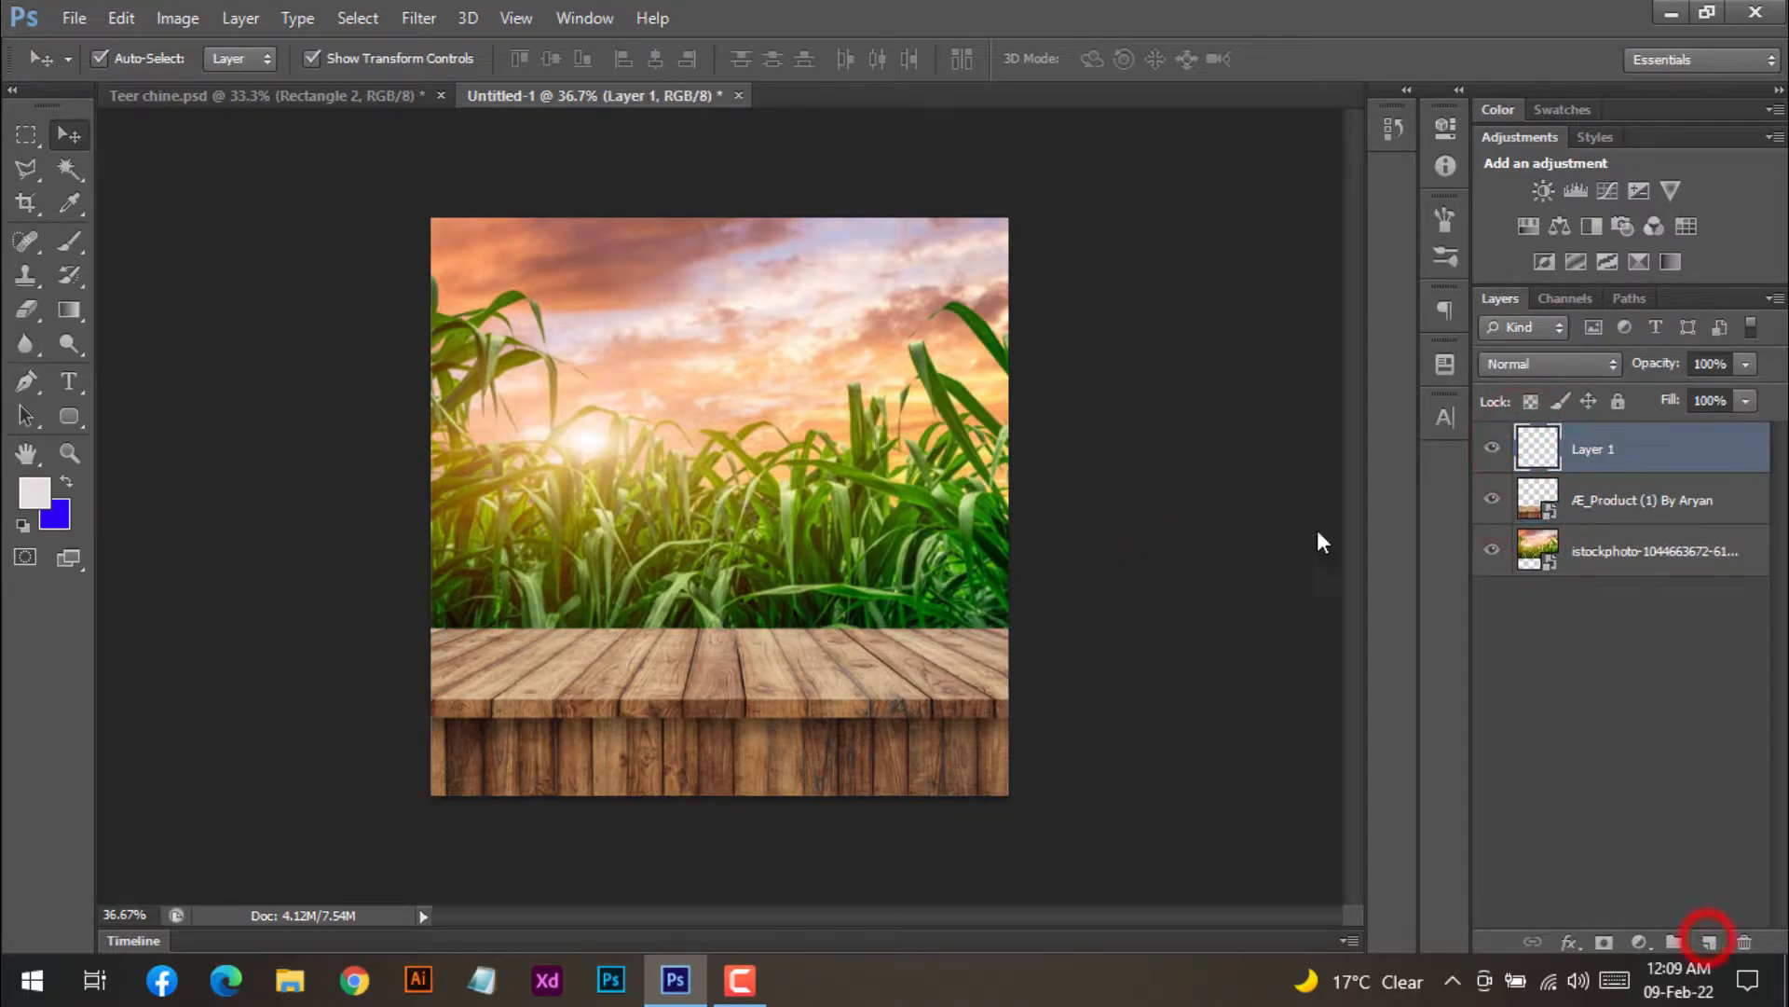
right_click(69, 414)
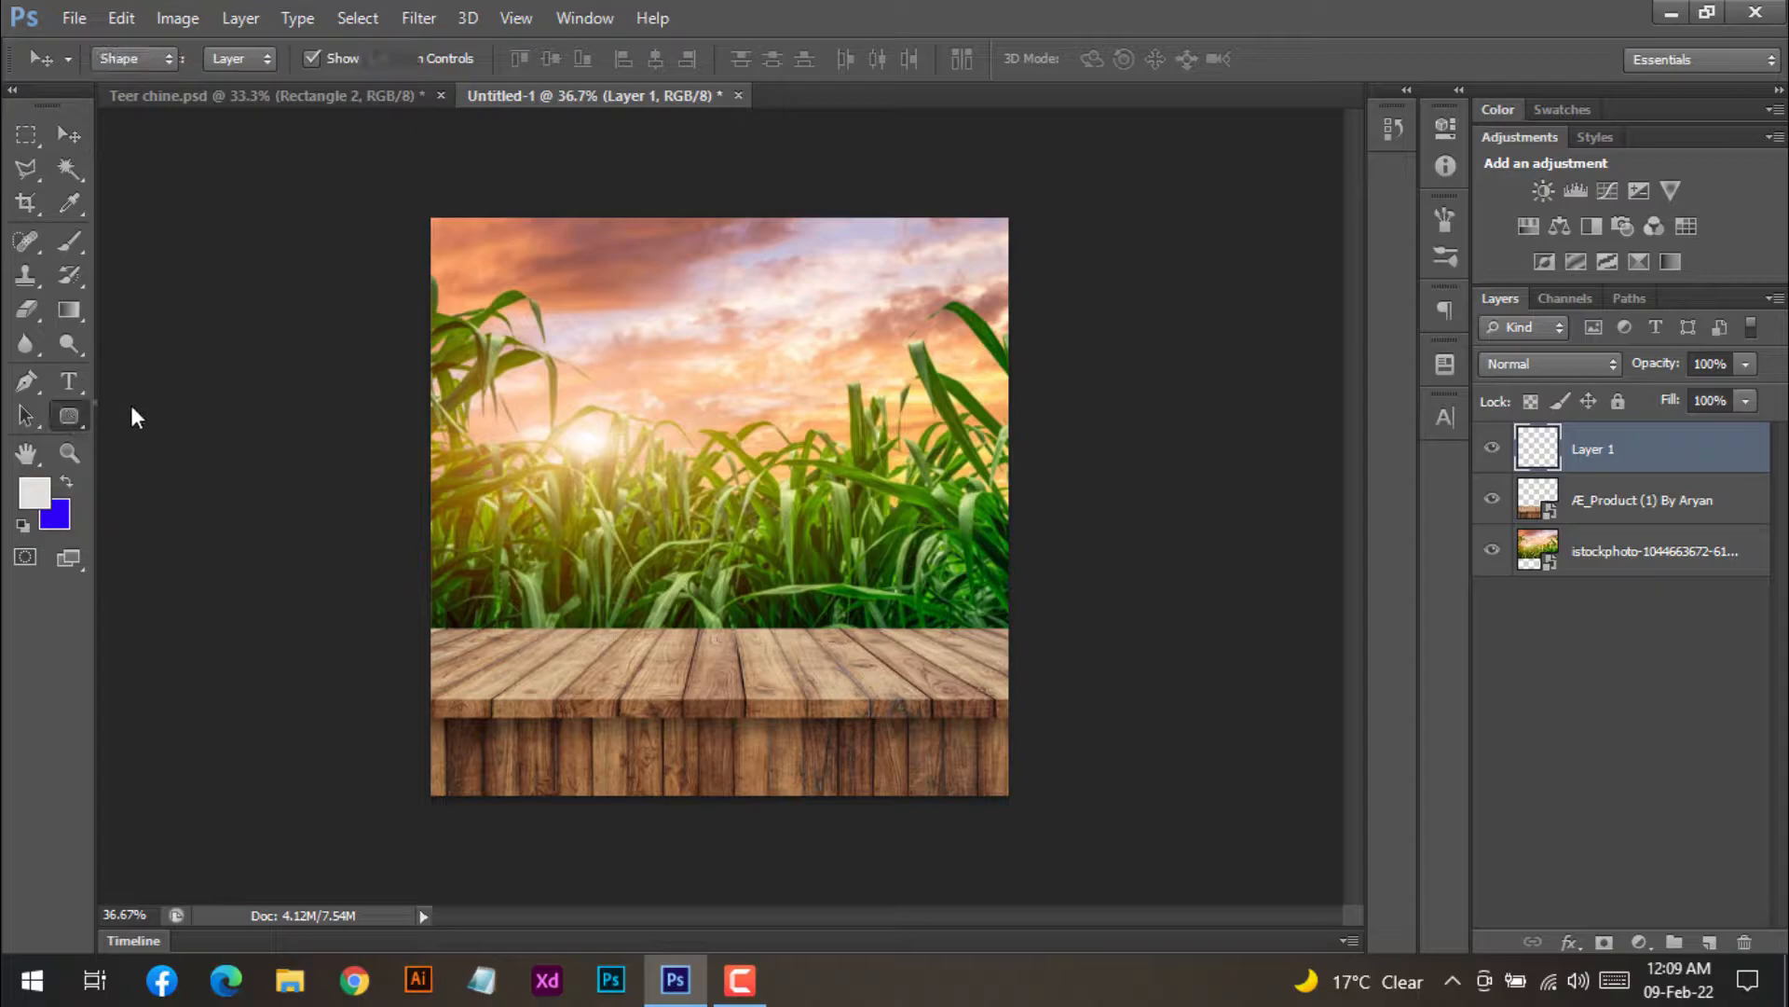
click(123, 411)
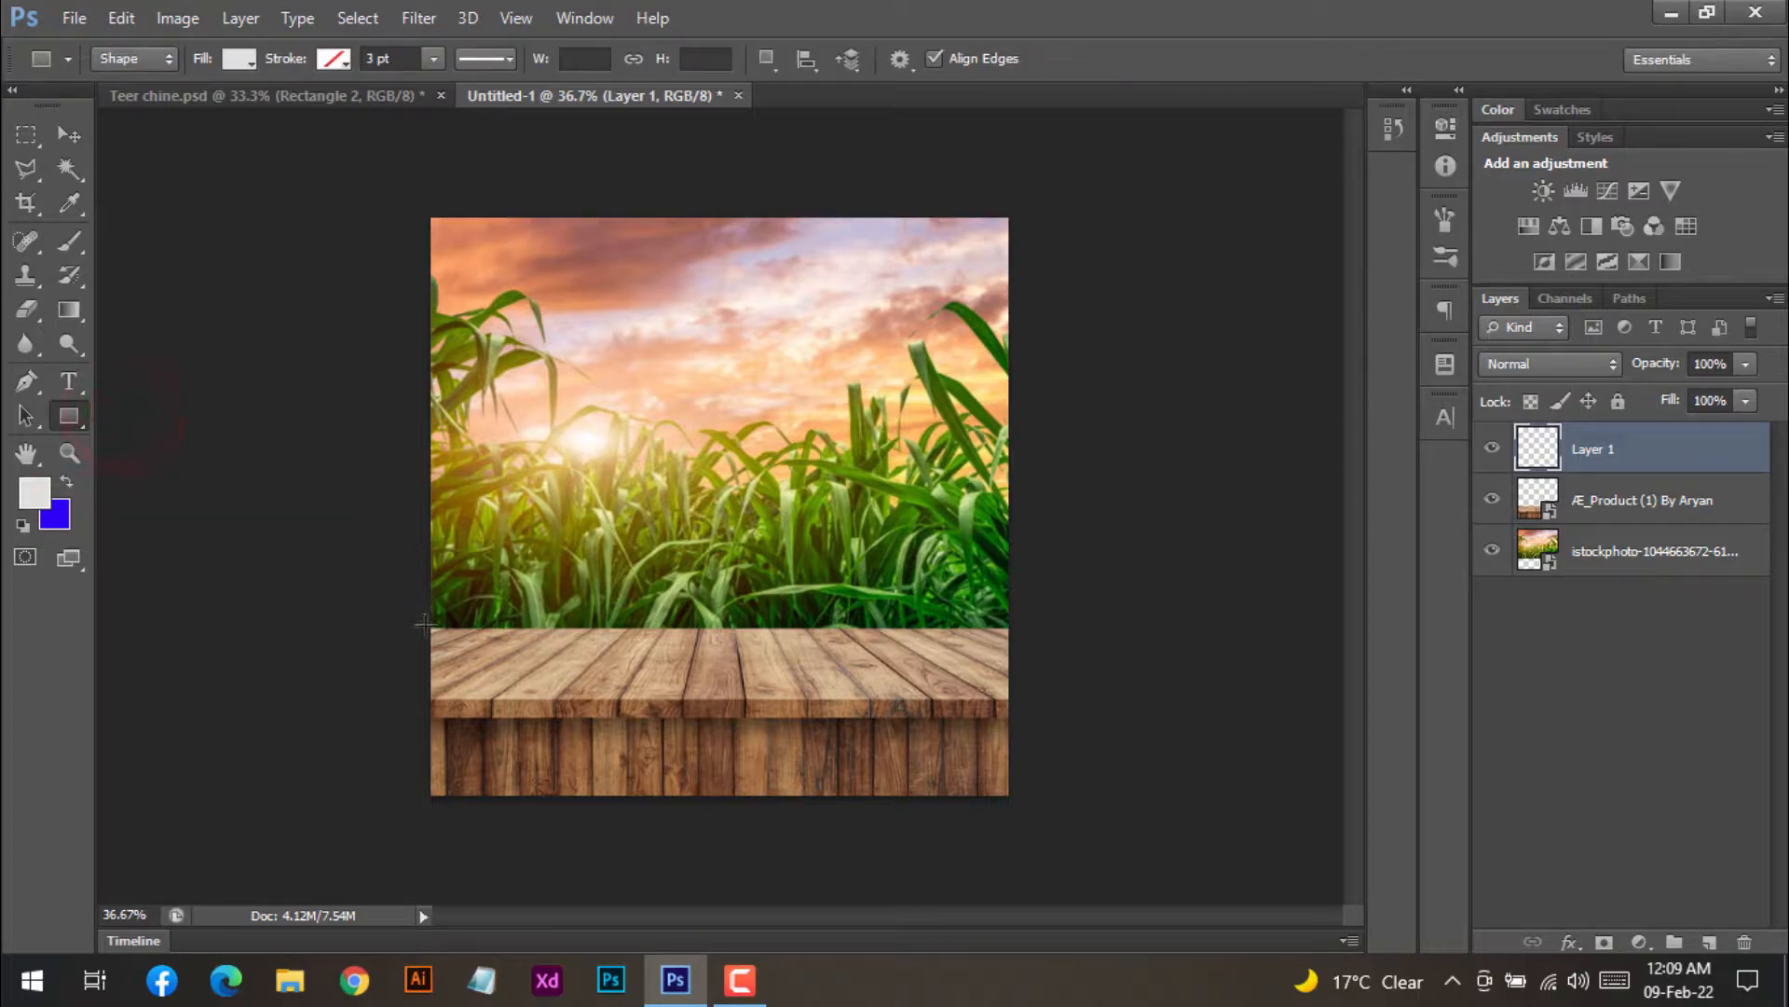
drag(431, 628, 1008, 219)
- Fill the rectangle with a linear gradient using the foreground-to-transparent preset
click(243, 62)
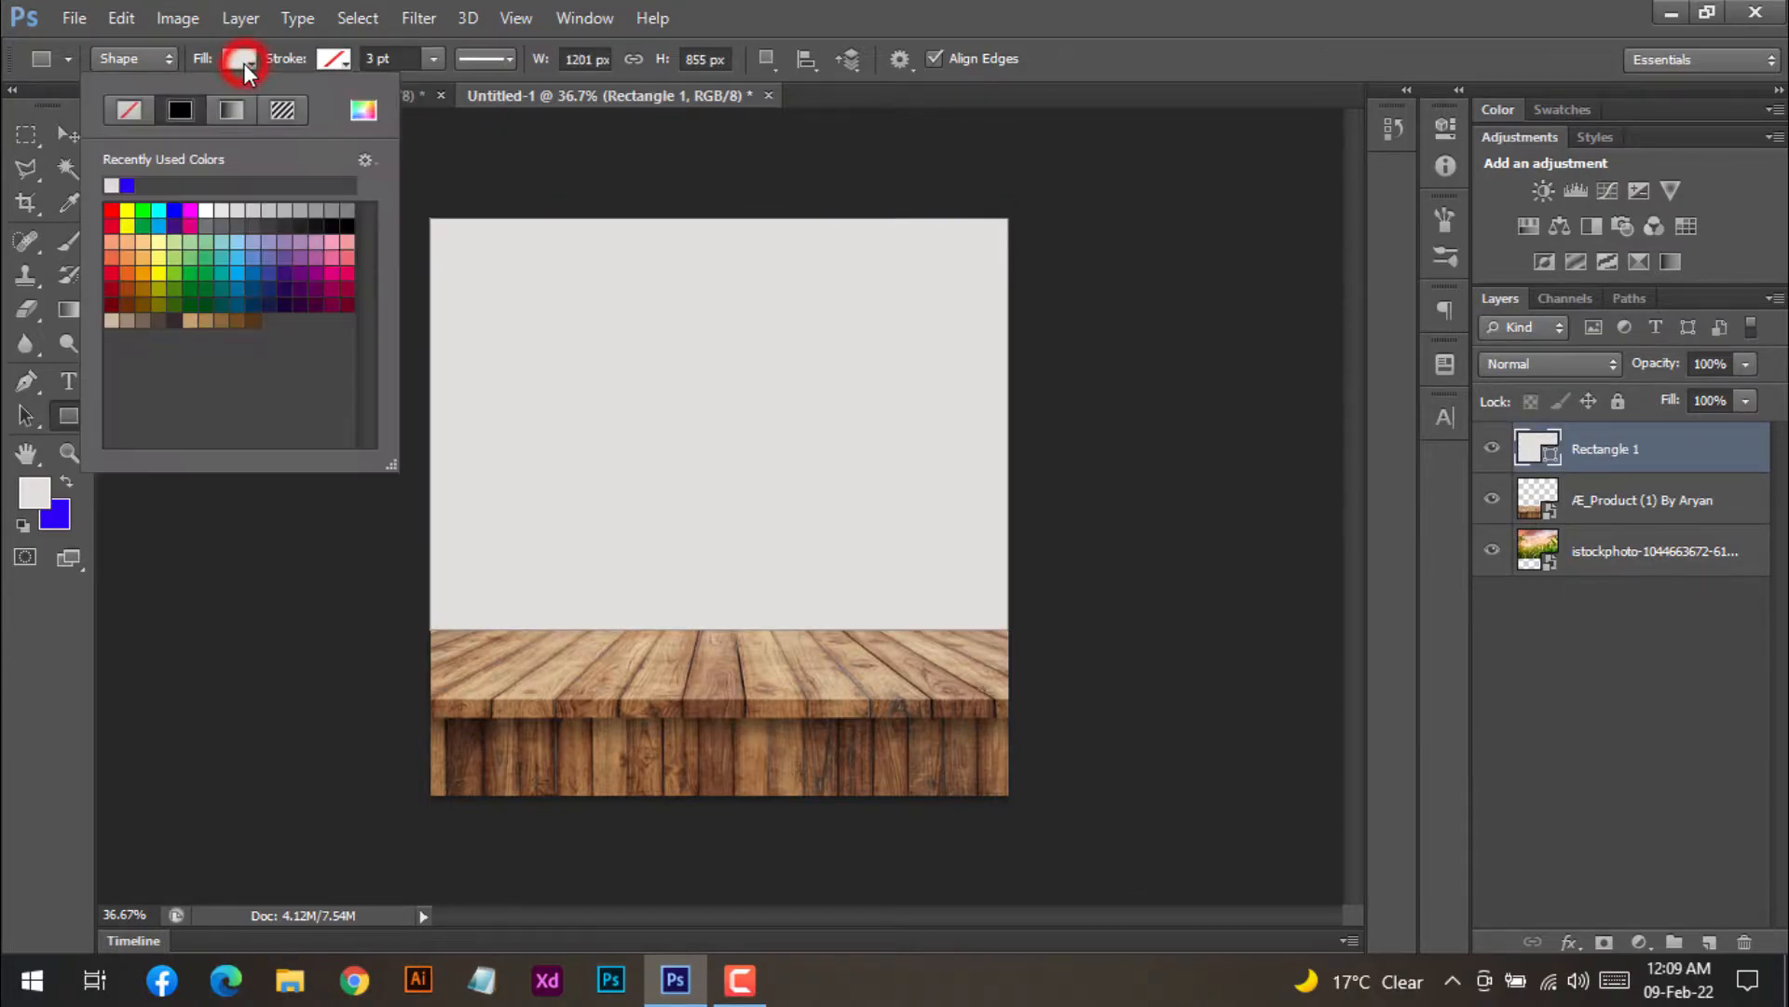
click(230, 110)
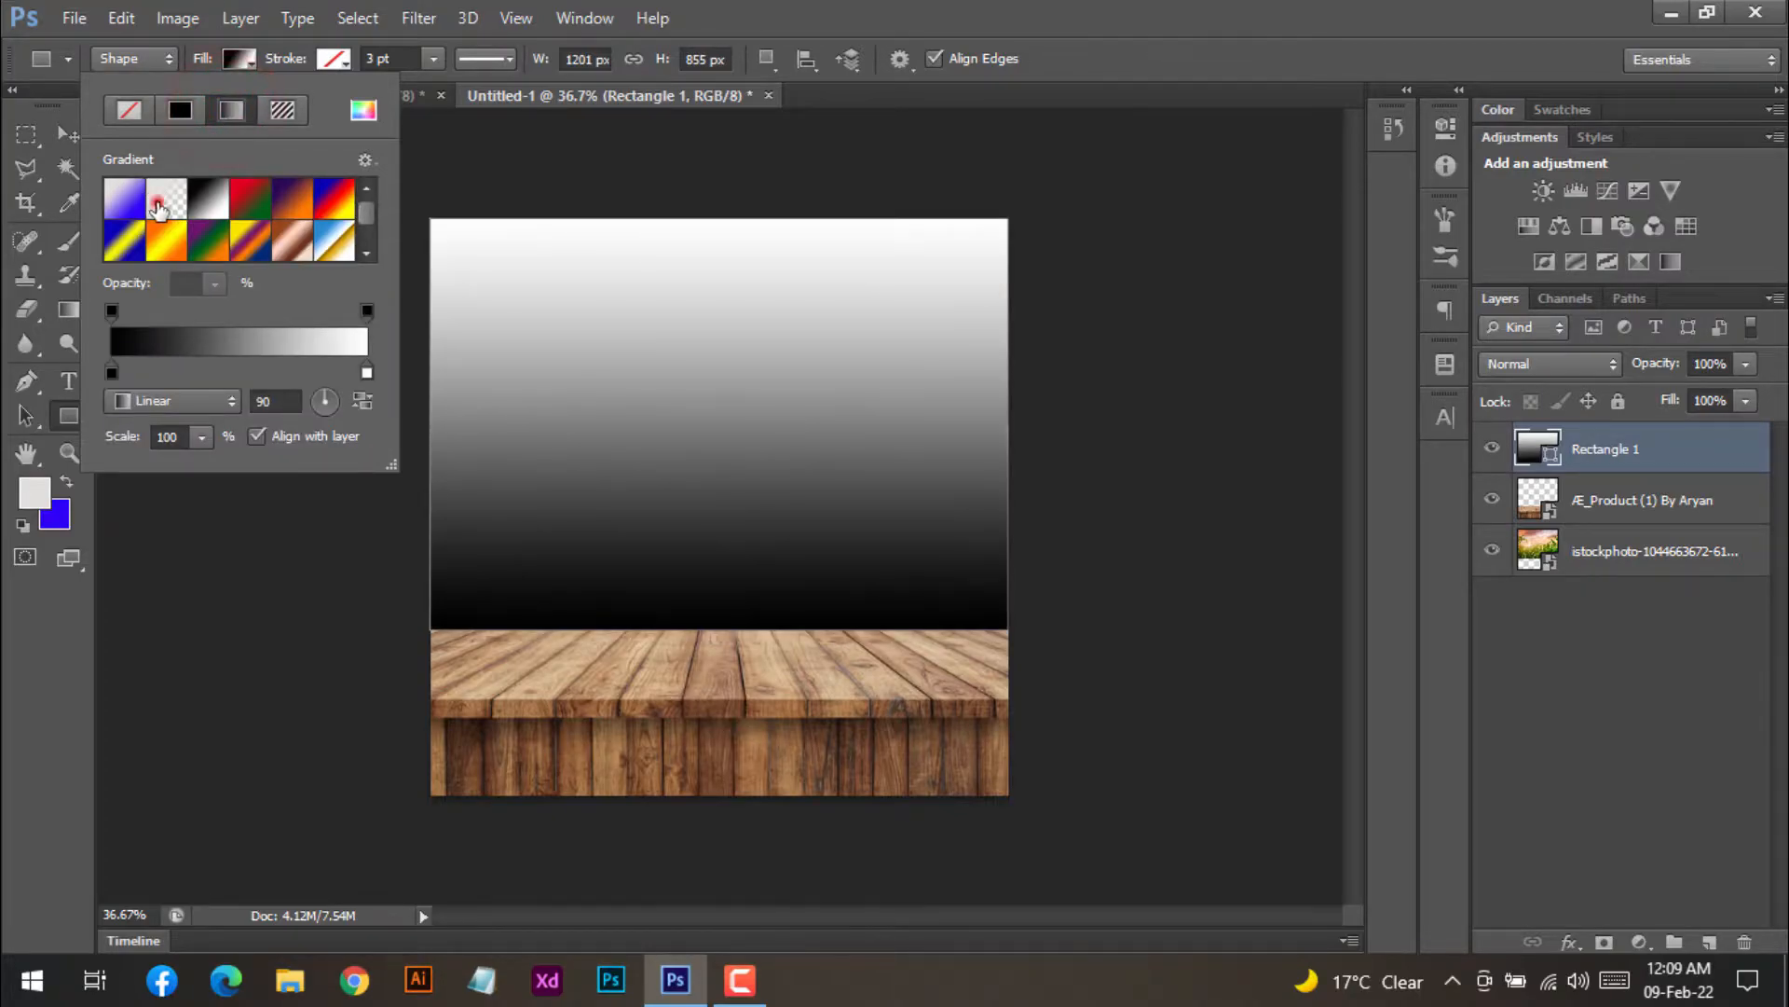
click(159, 210)
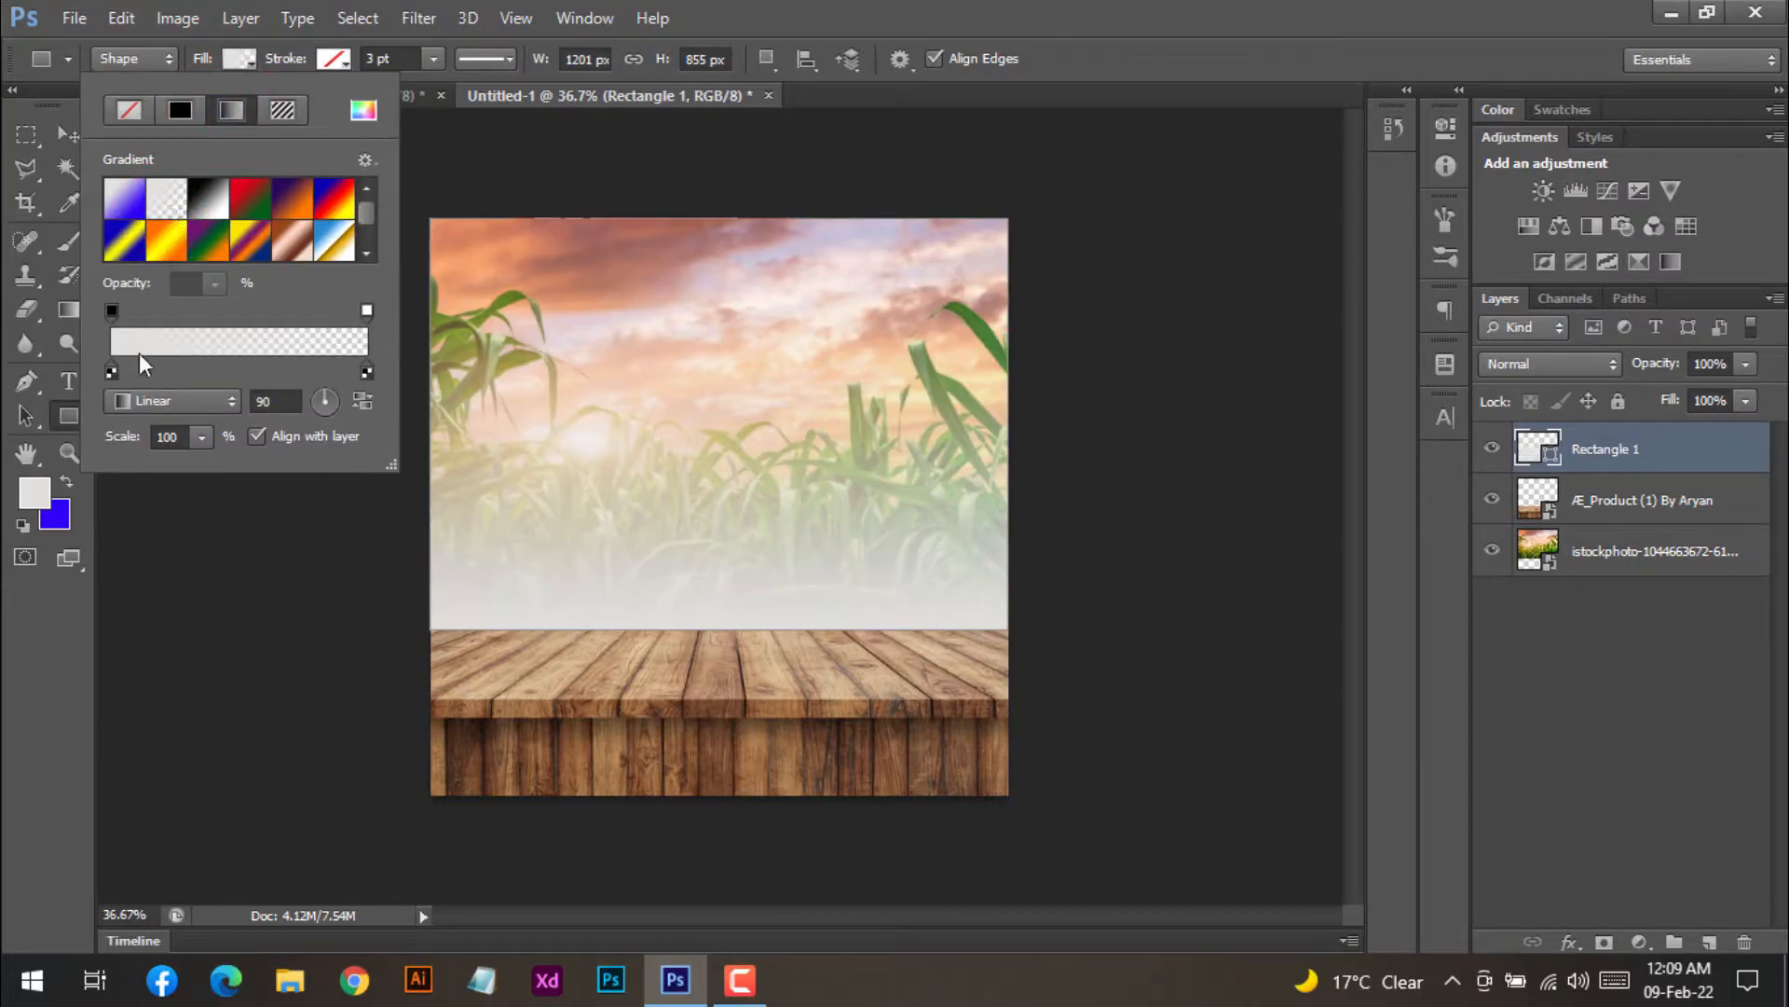
- Set the opaque colour stop of the rectangle's gradient to green 008b00
double_click(113, 372)
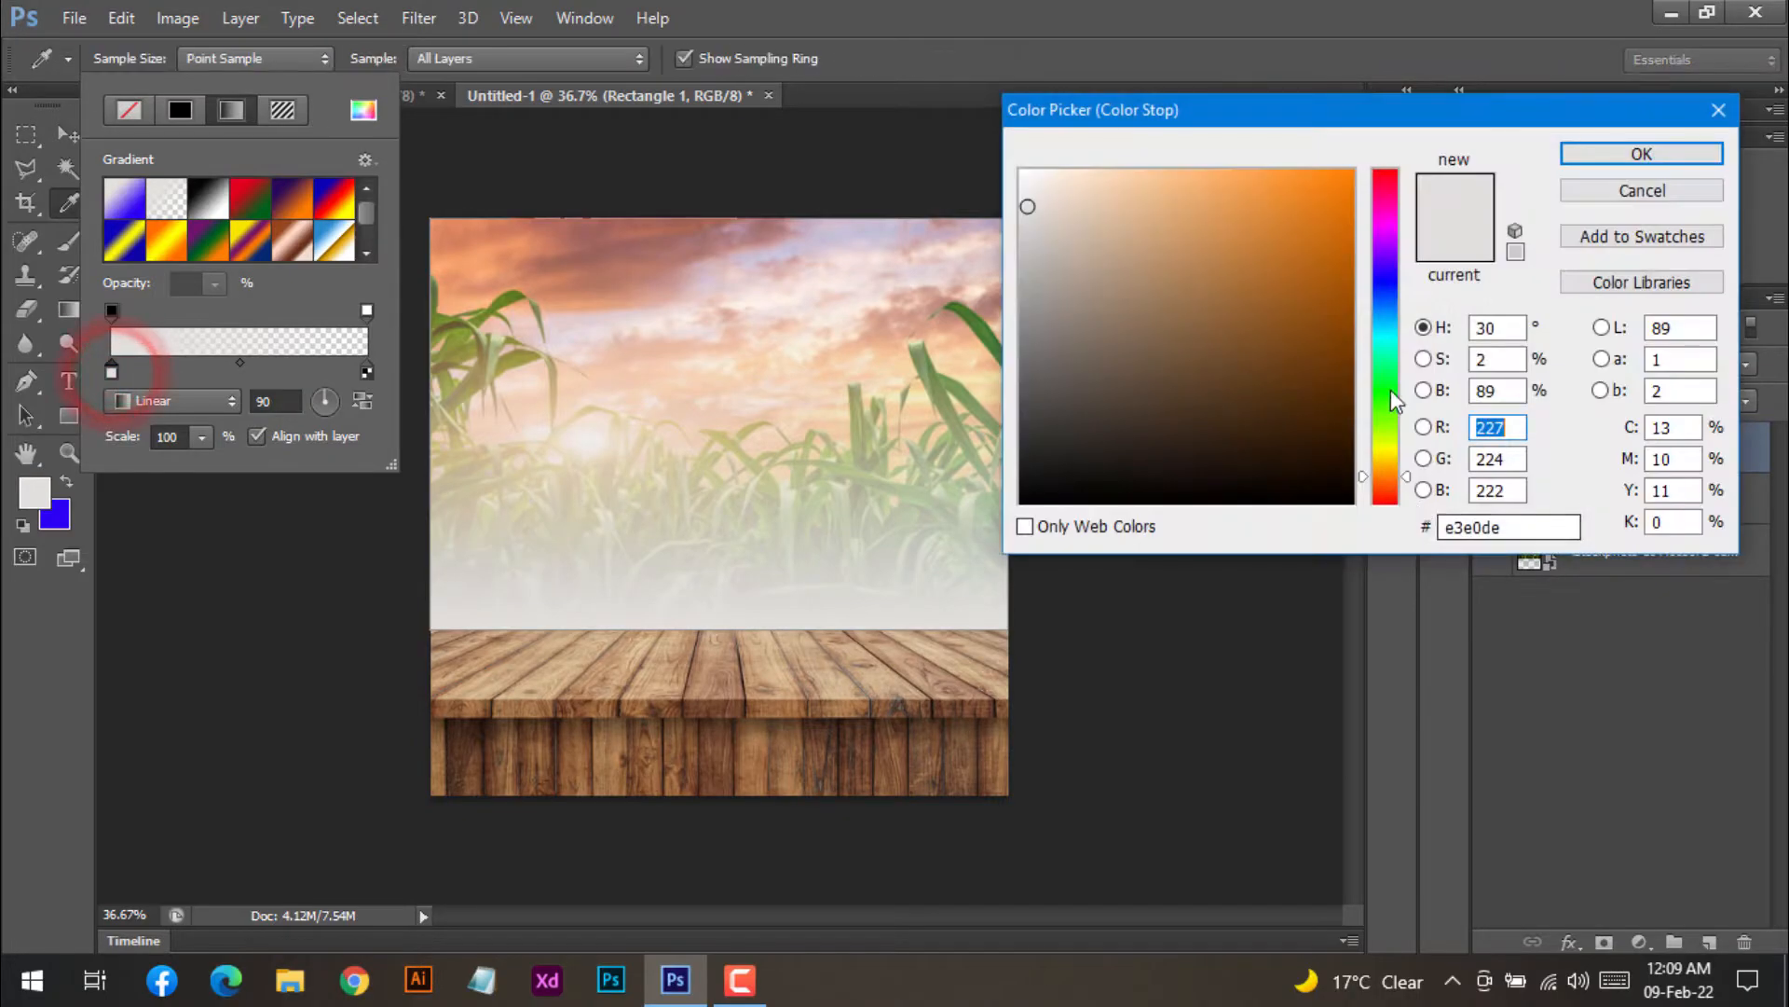
click(1392, 394)
drag(1338, 260, 1352, 300)
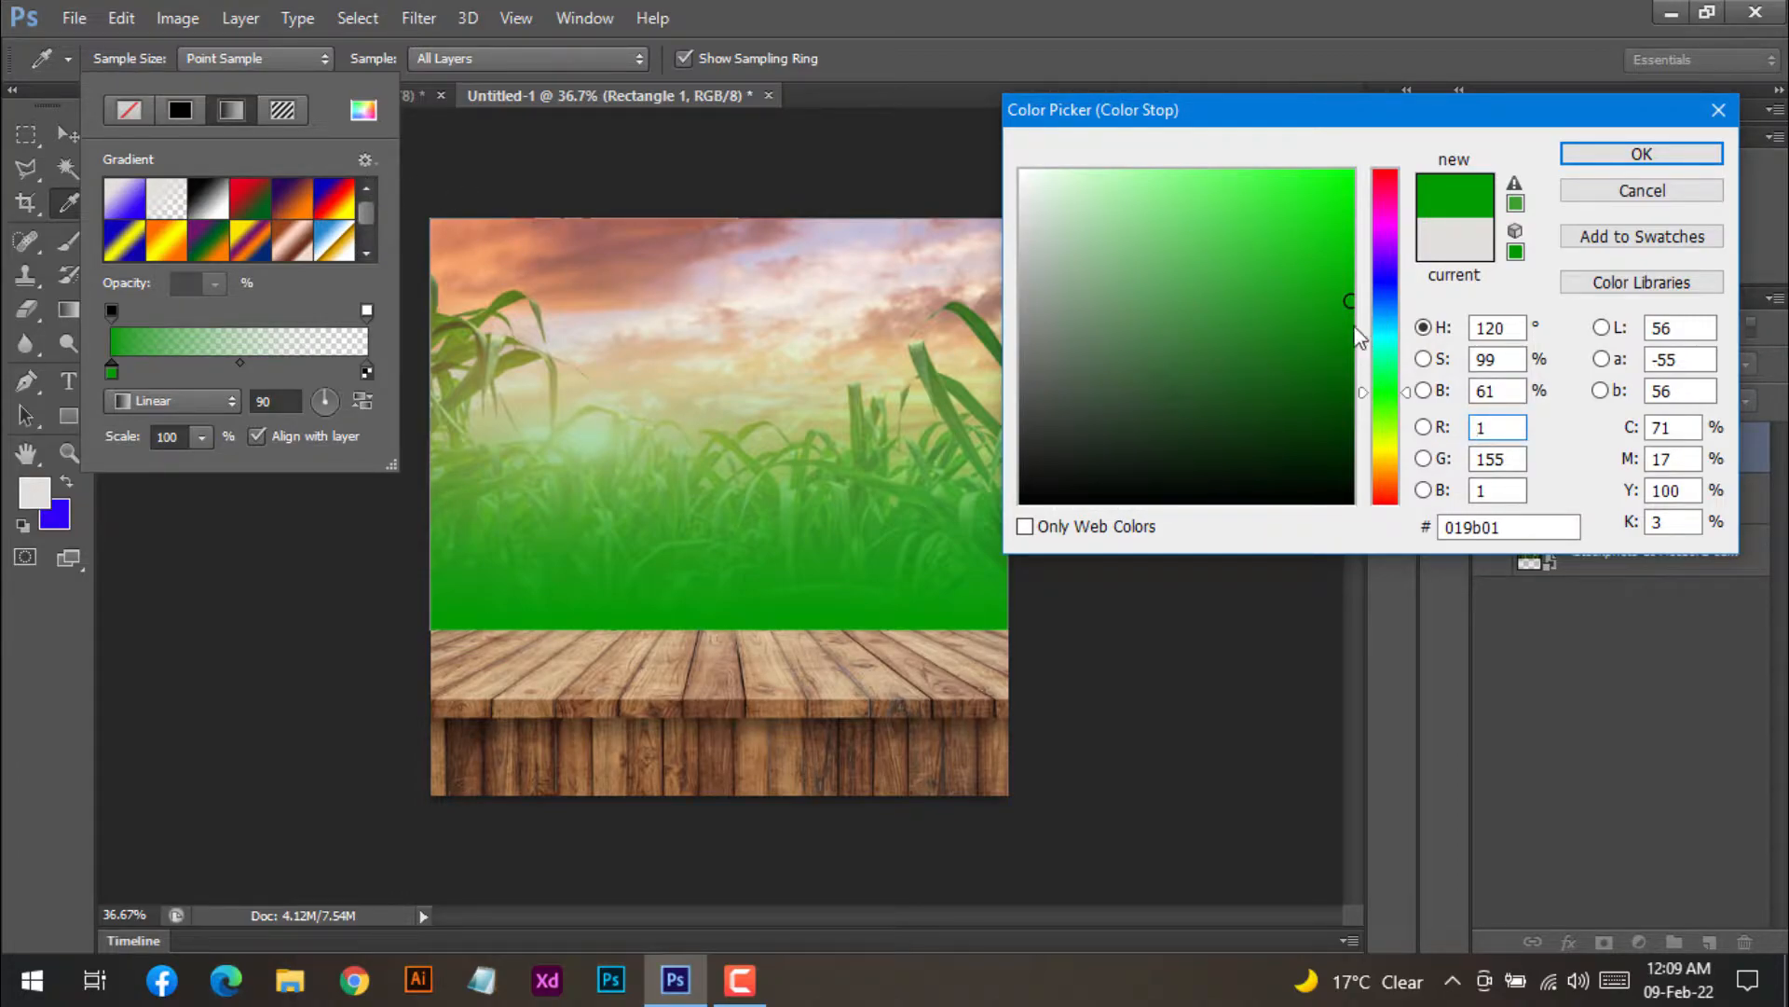
drag(1350, 325, 1354, 322)
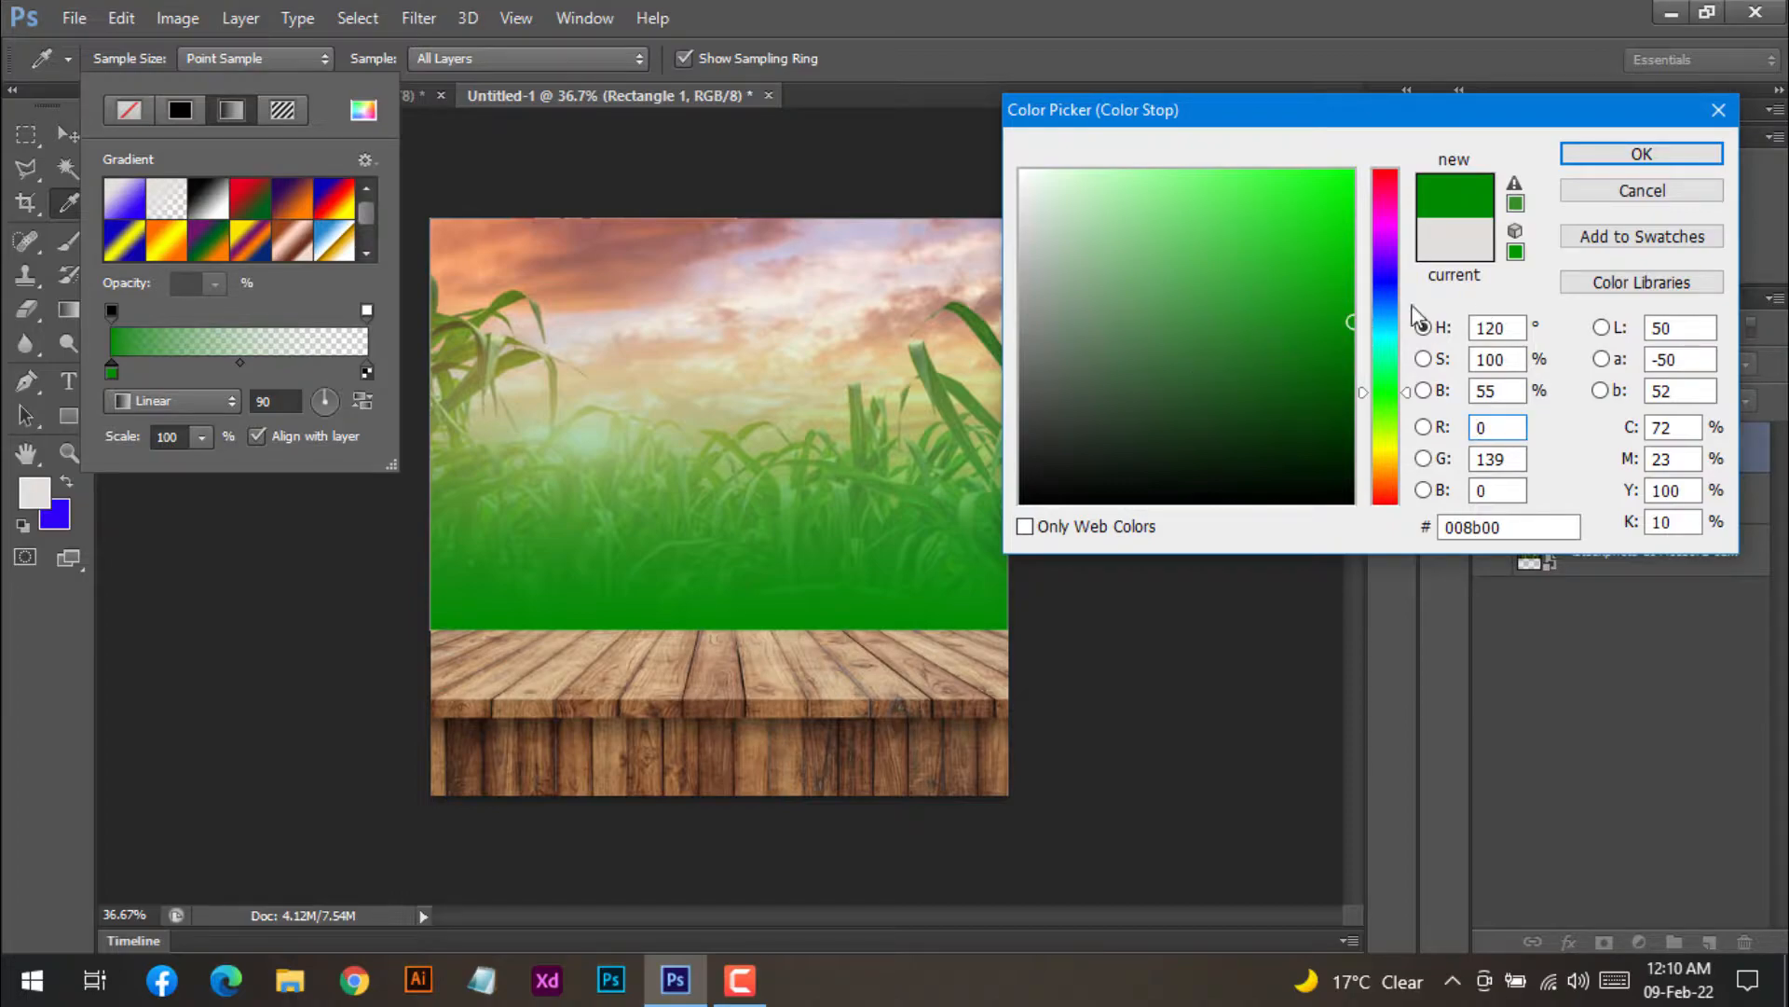
click(1667, 159)
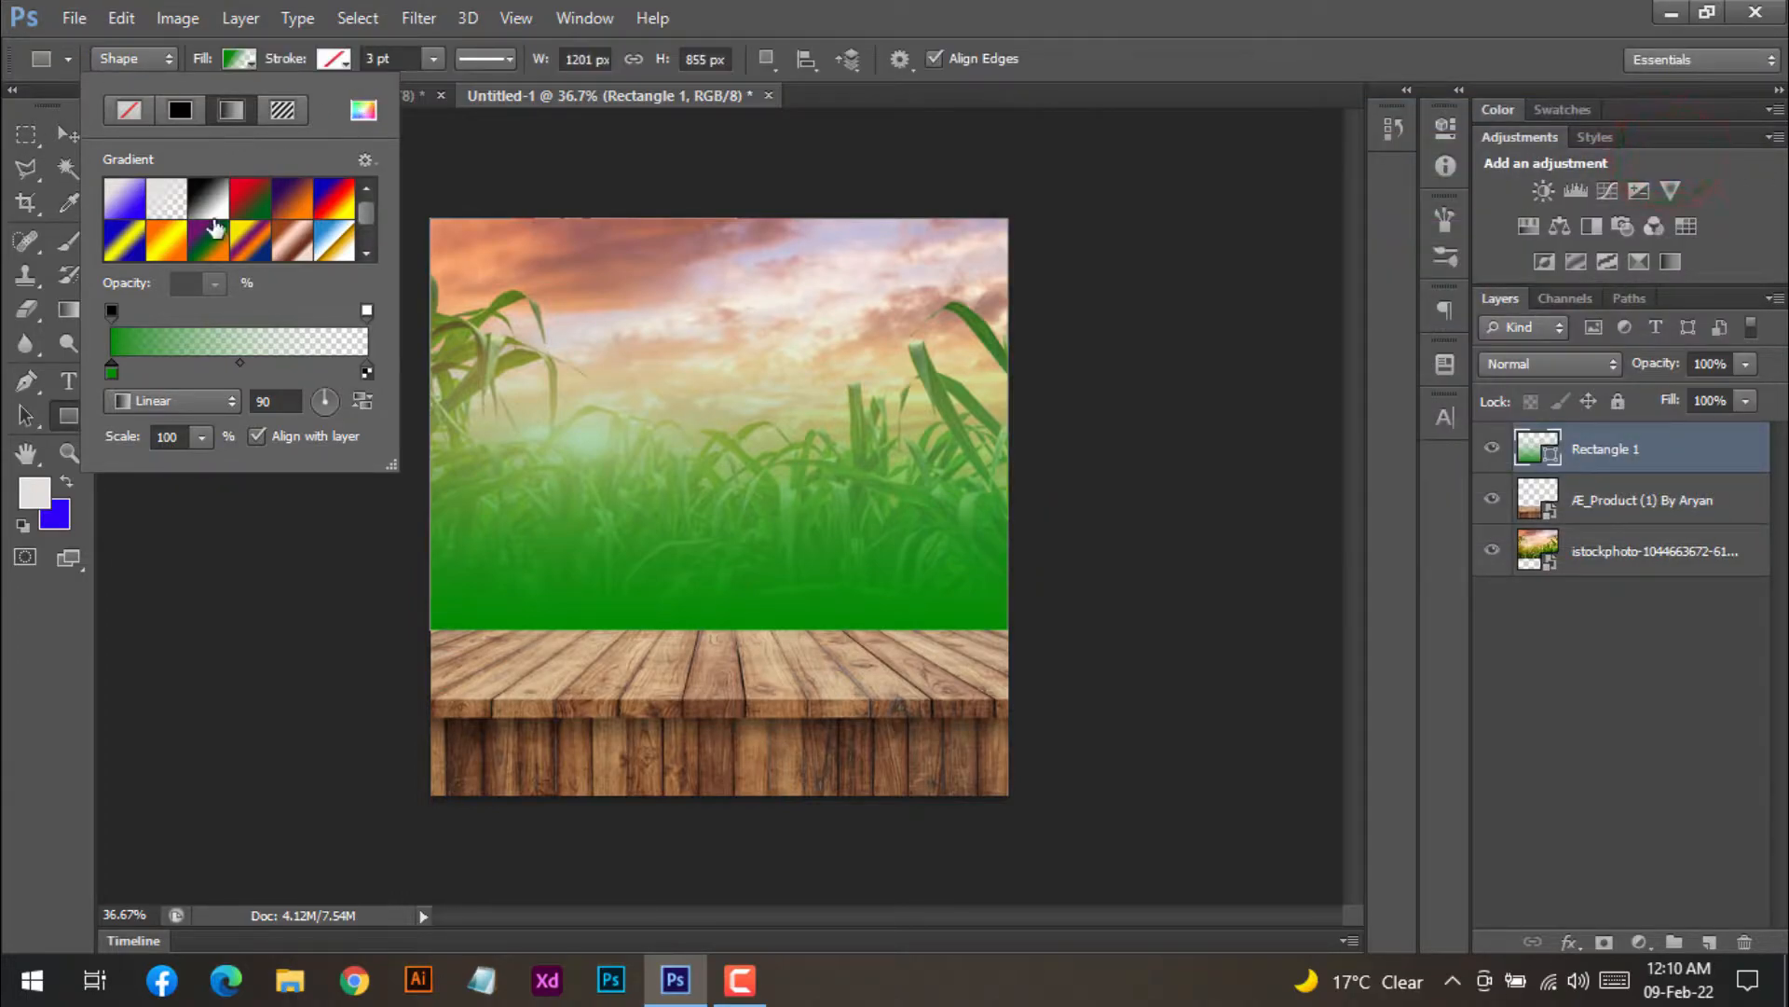
- Add a middle colour stop to the green rectangle's gradient, just past halfway, and colour it green 0a930e
drag(241, 361, 258, 361)
drag(263, 371, 275, 371)
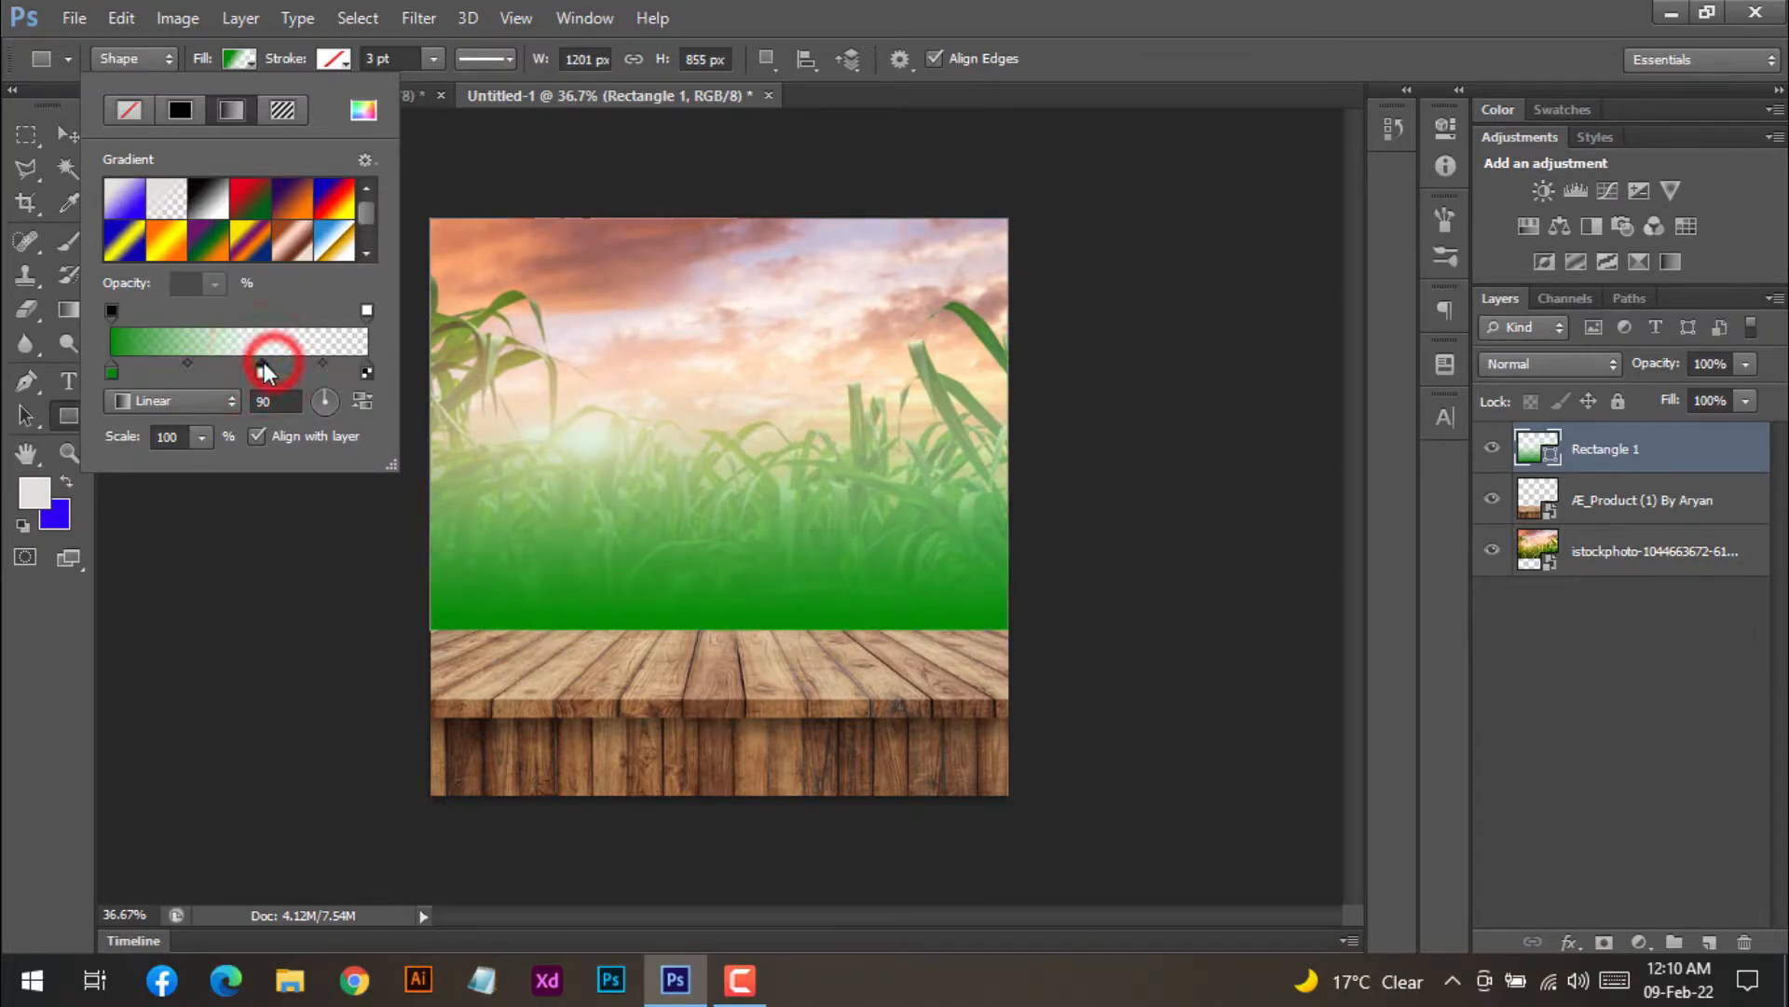
double_click(265, 373)
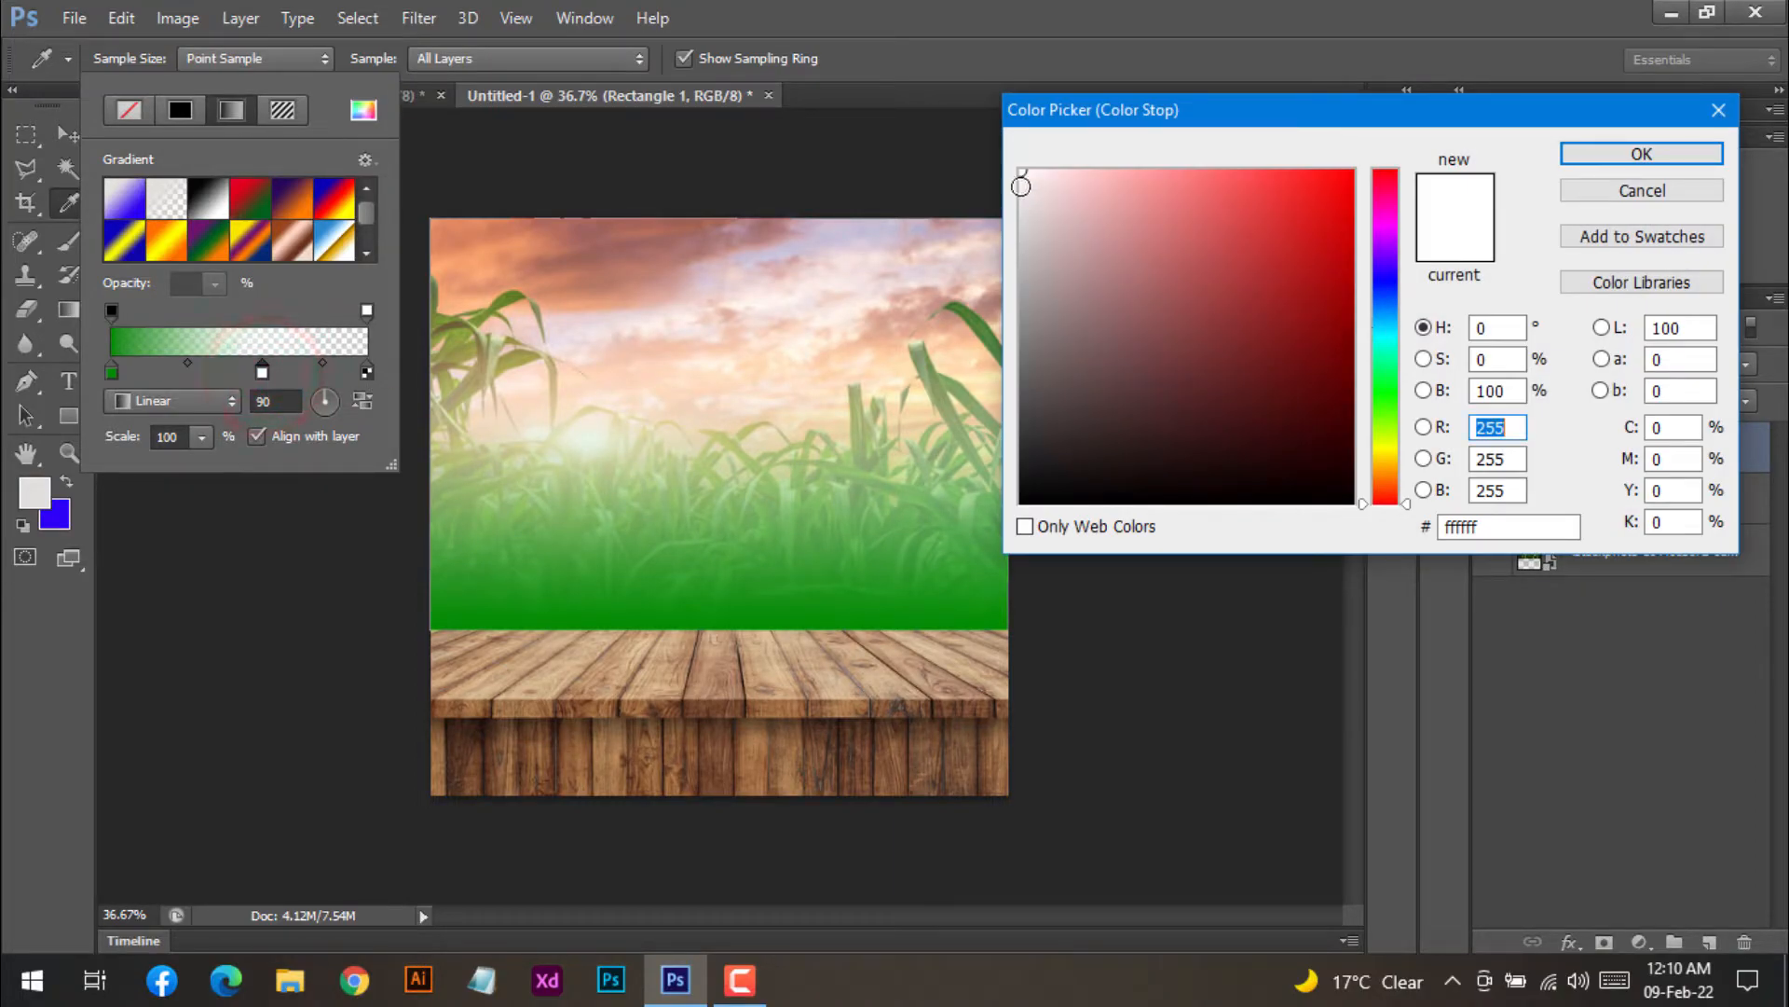
click(1392, 392)
click(1330, 312)
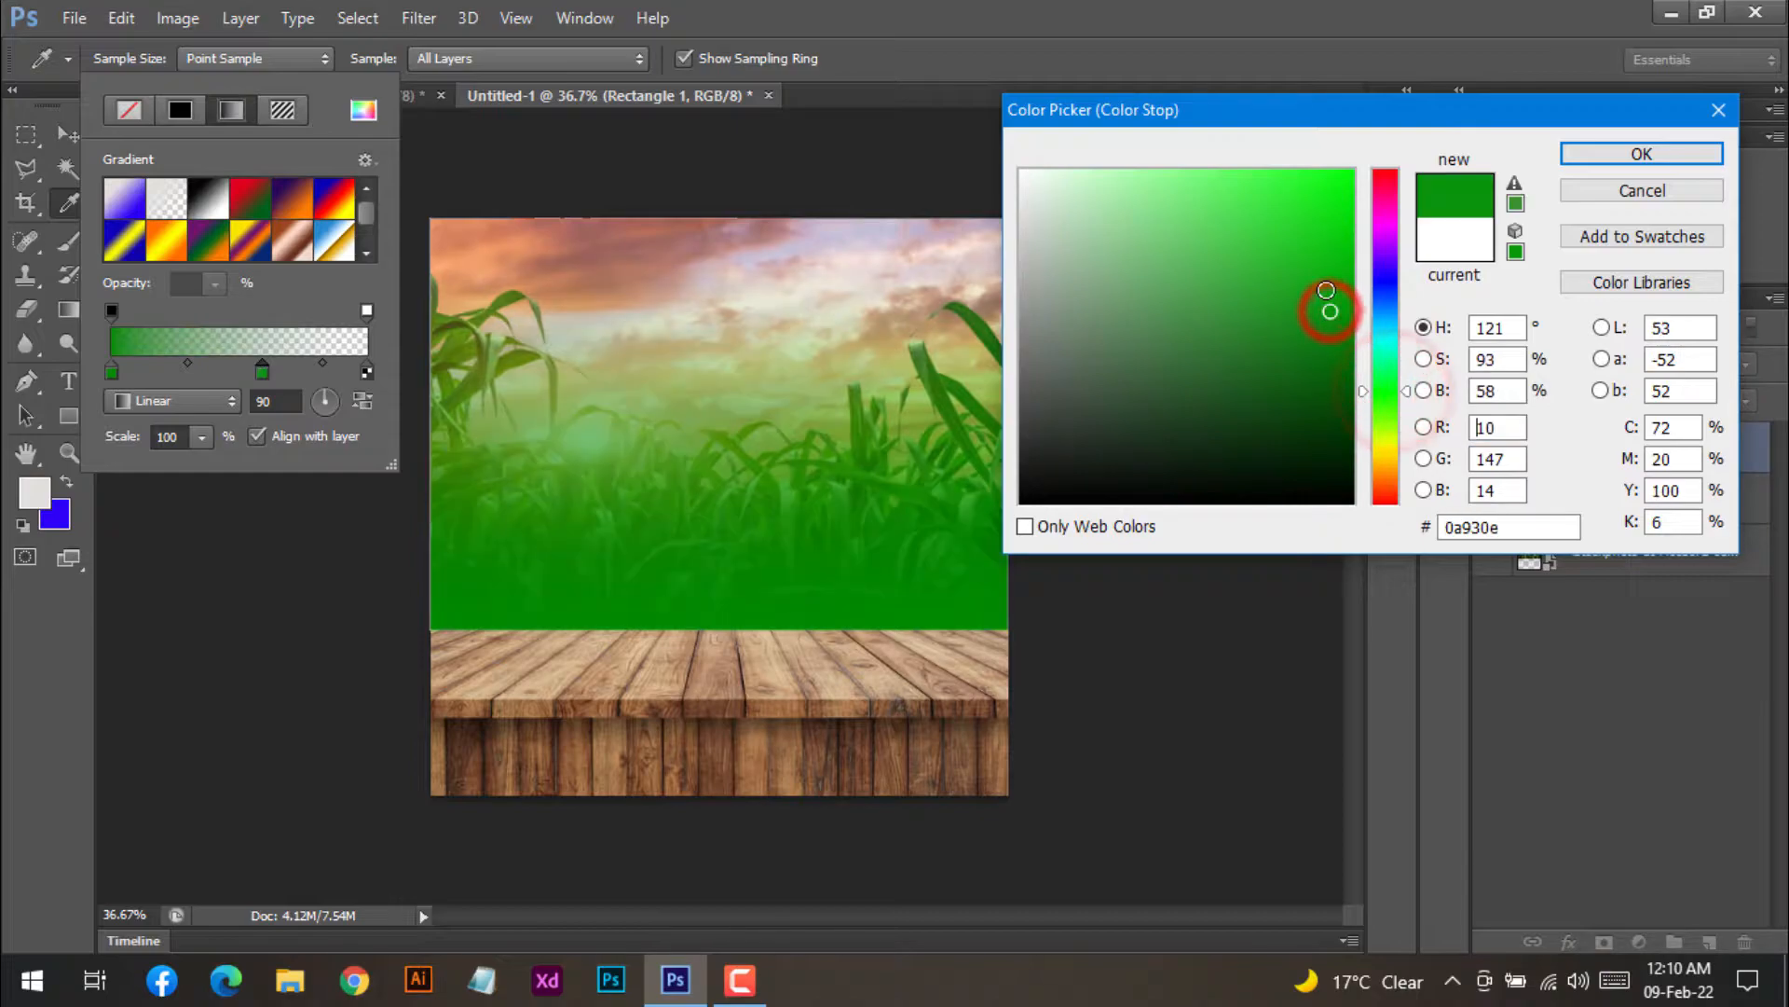
click(1610, 159)
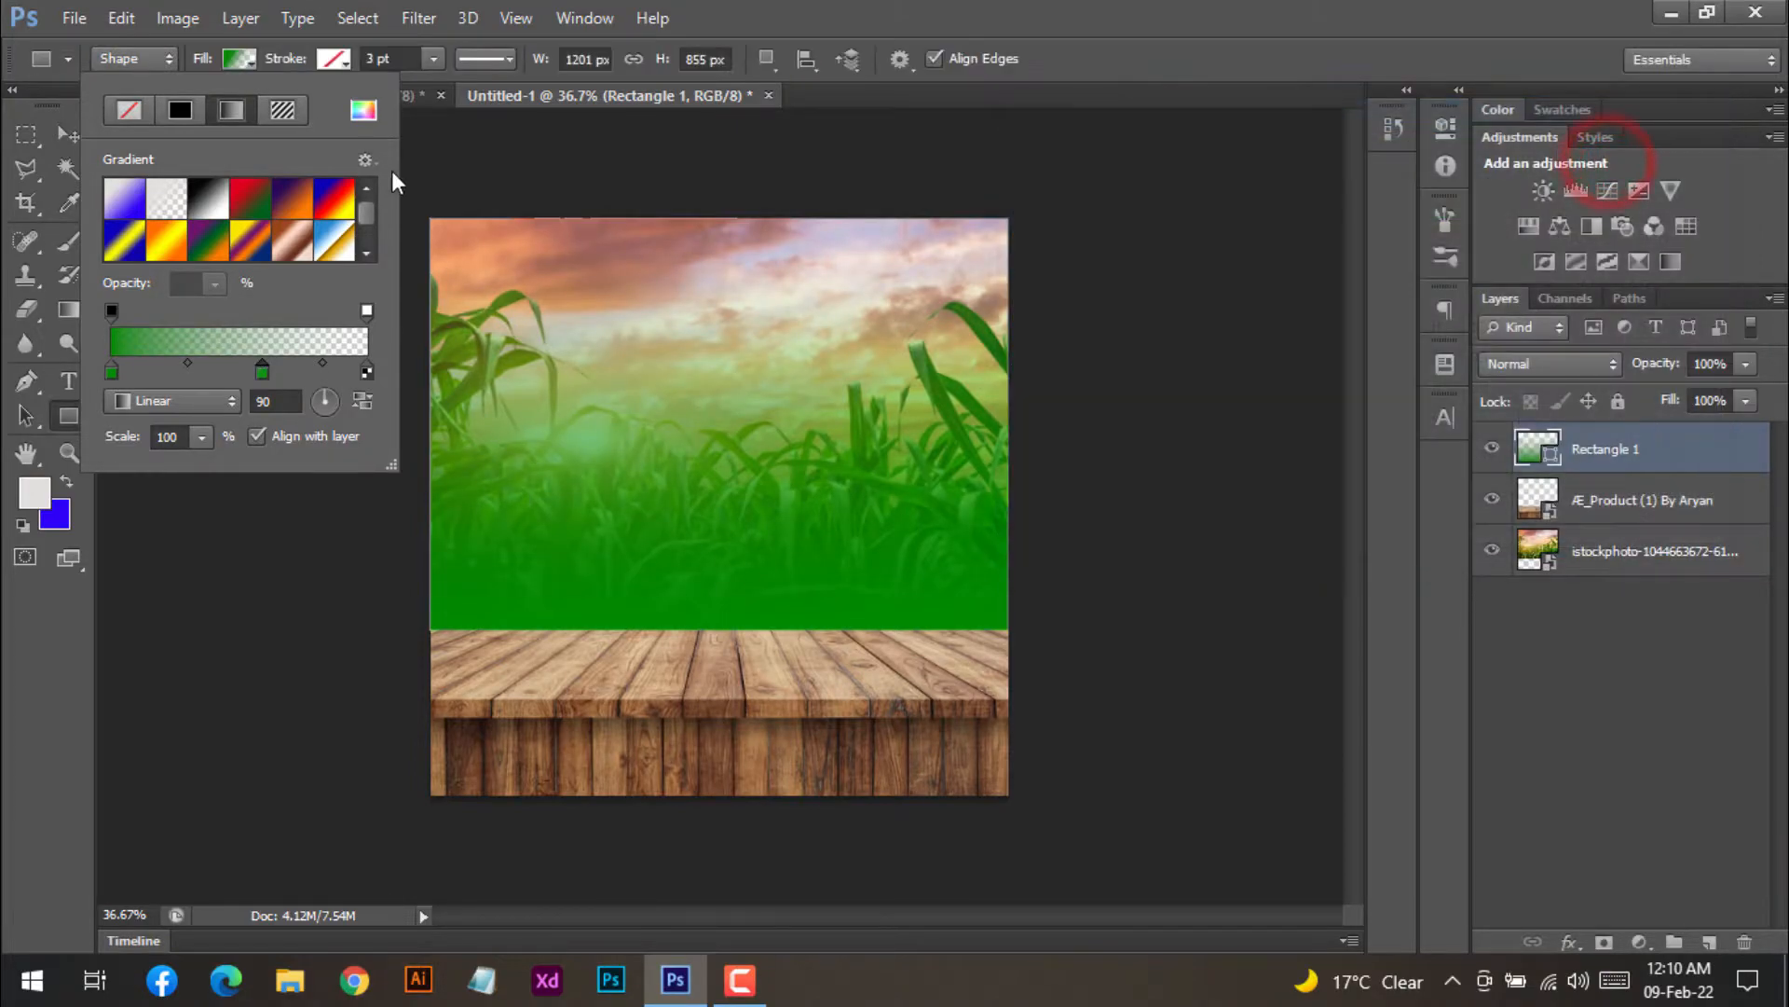
click(67, 136)
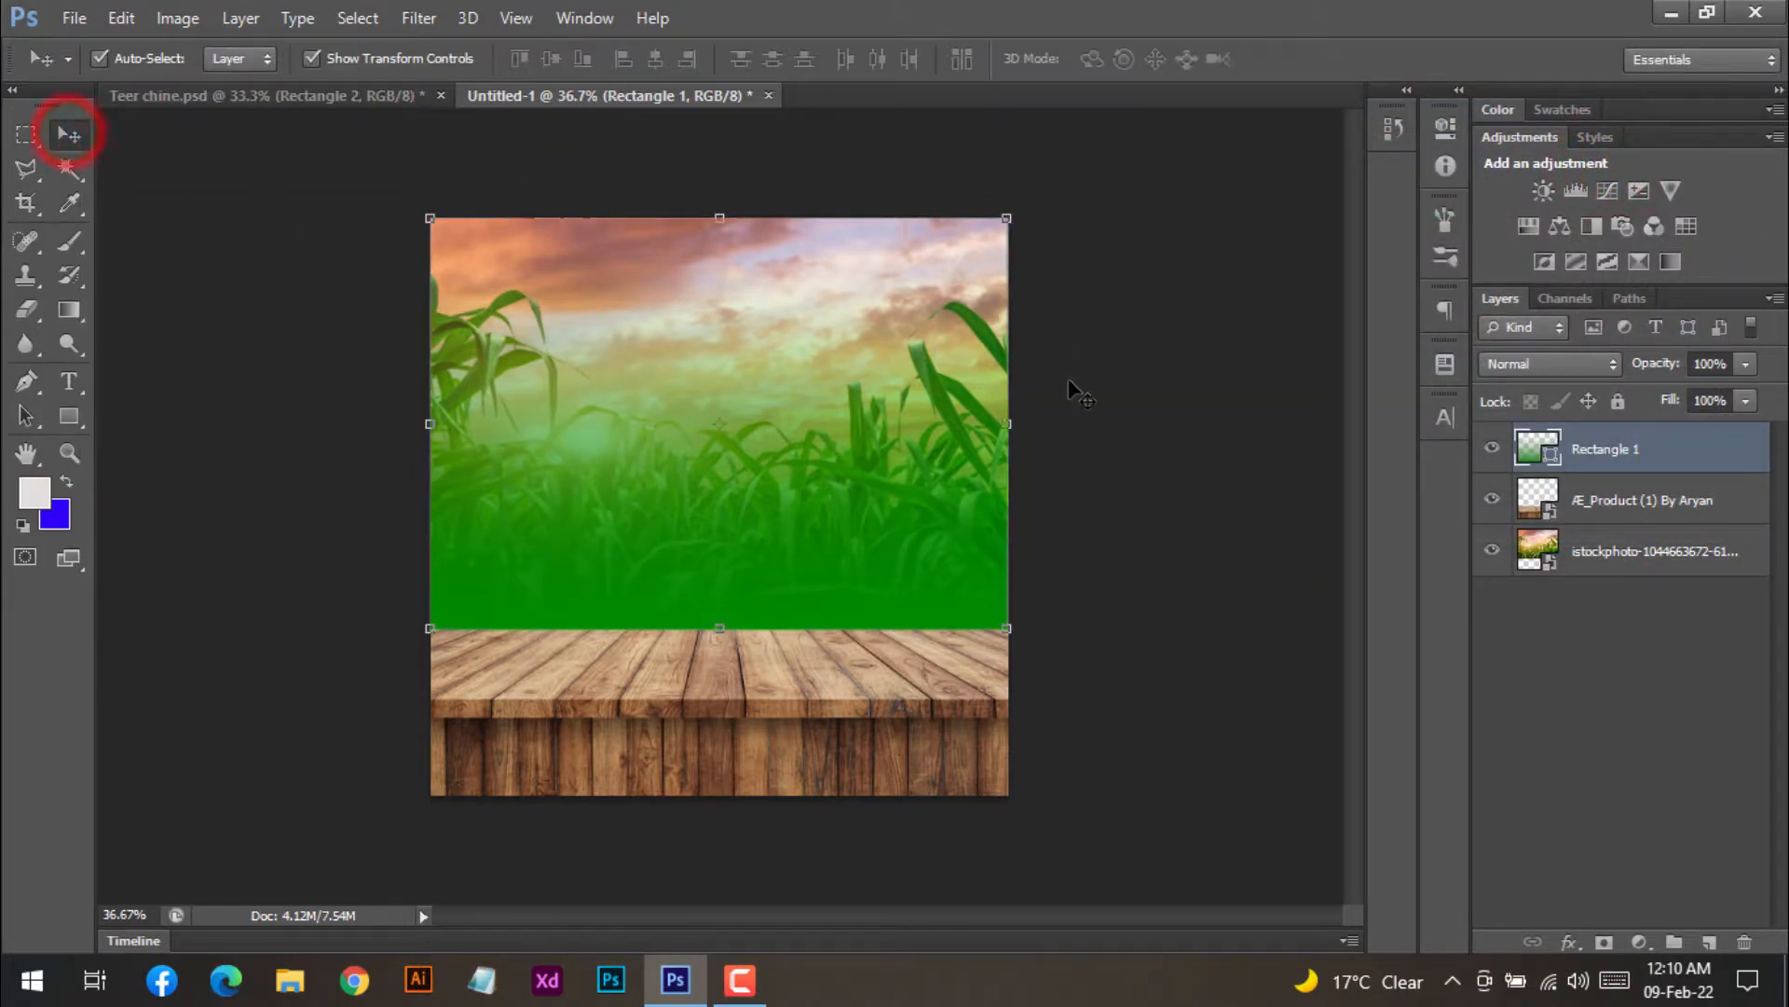
click(1072, 383)
- Add a layer above the green gradient rectangle and draw a second rectangle about 1200 × 849 px over the area above the table
click(353, 101)
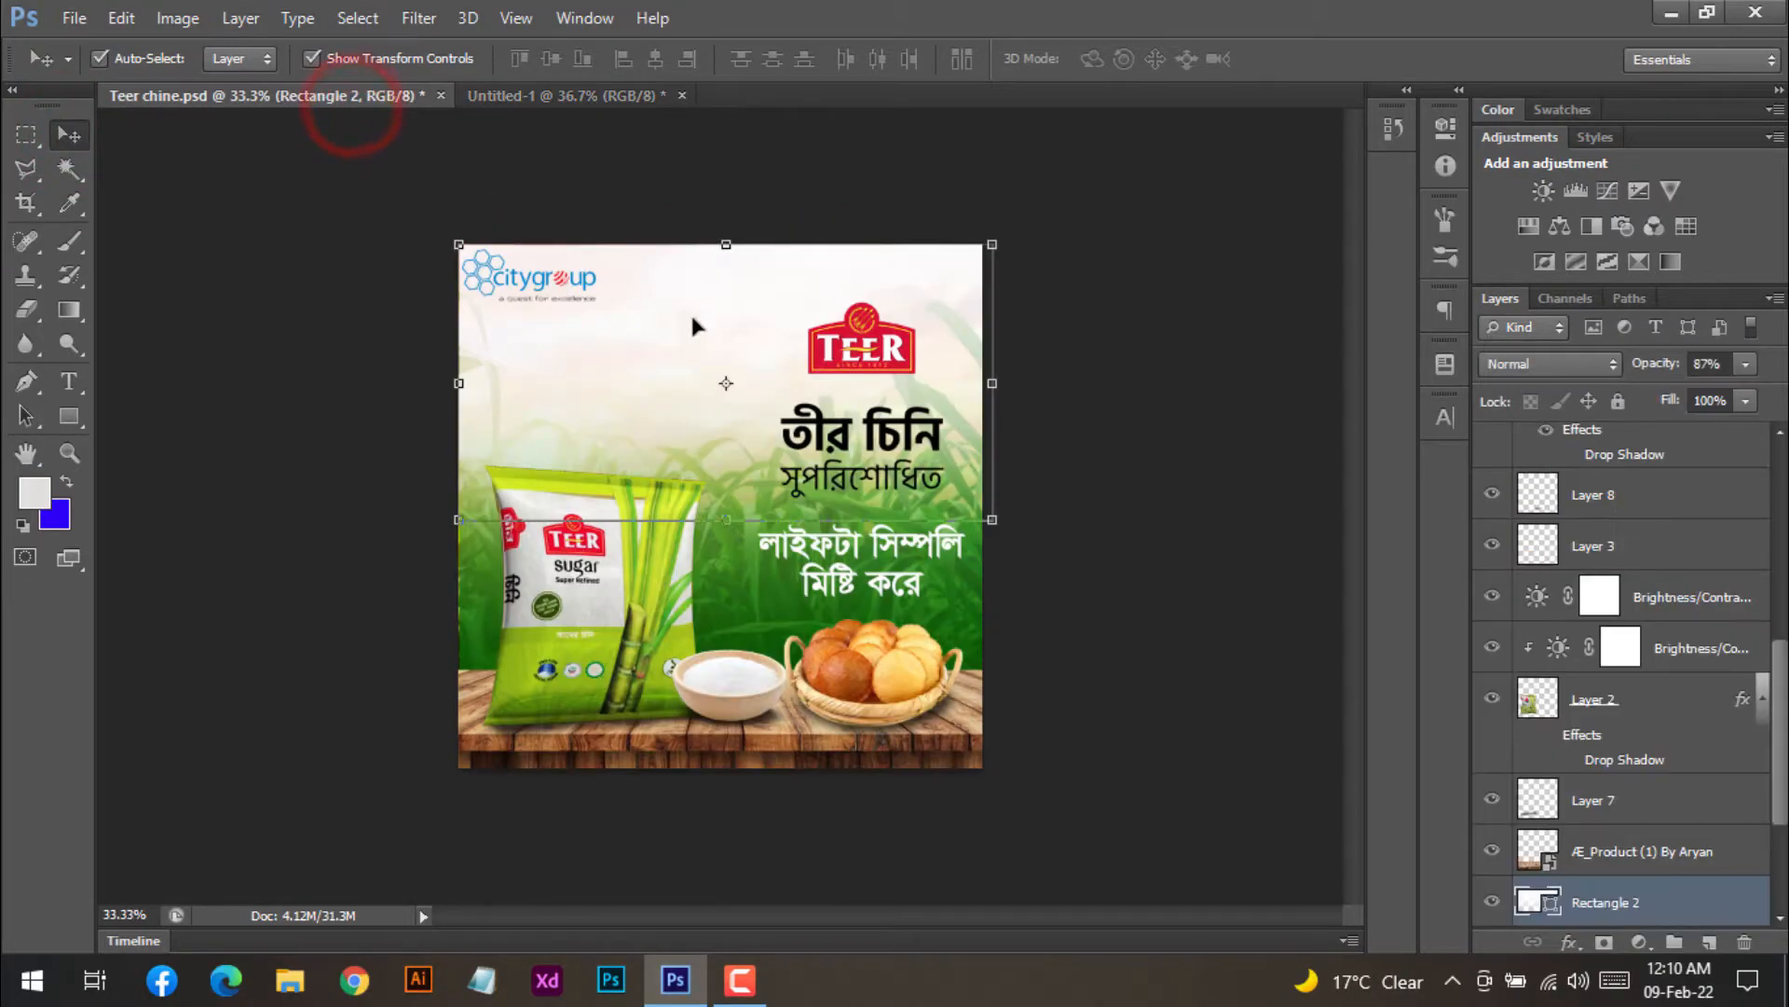
click(539, 95)
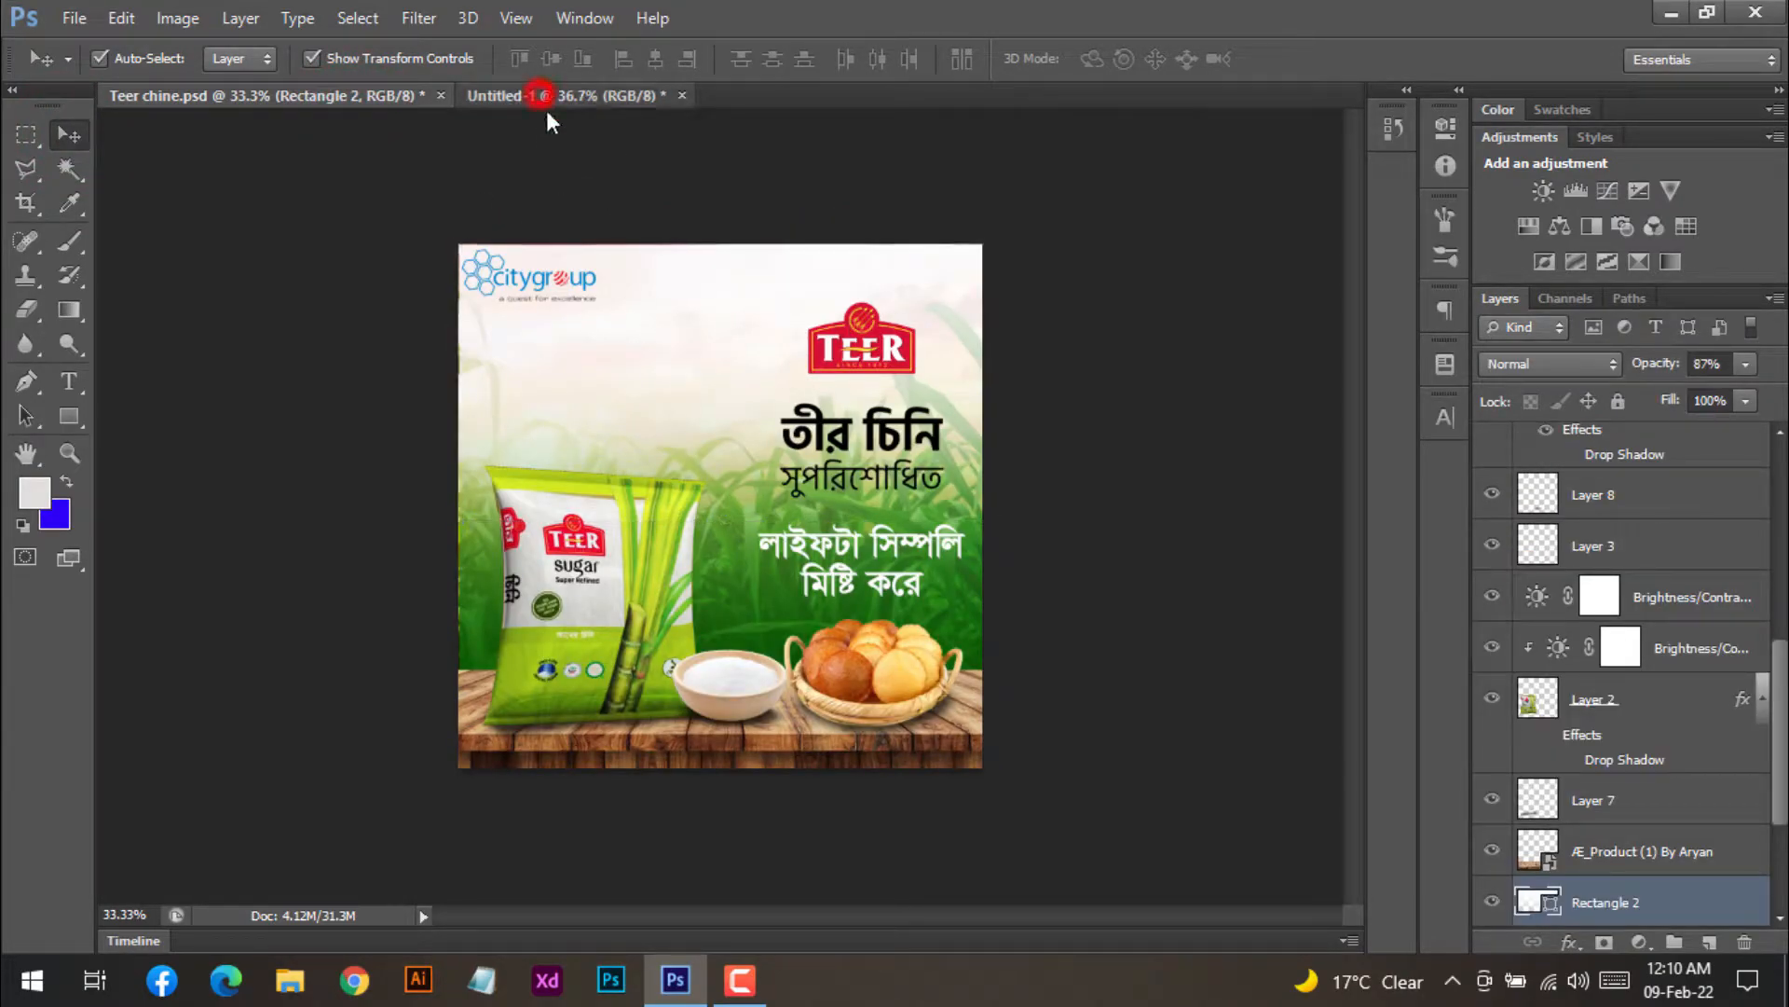
click(1149, 547)
click(1638, 449)
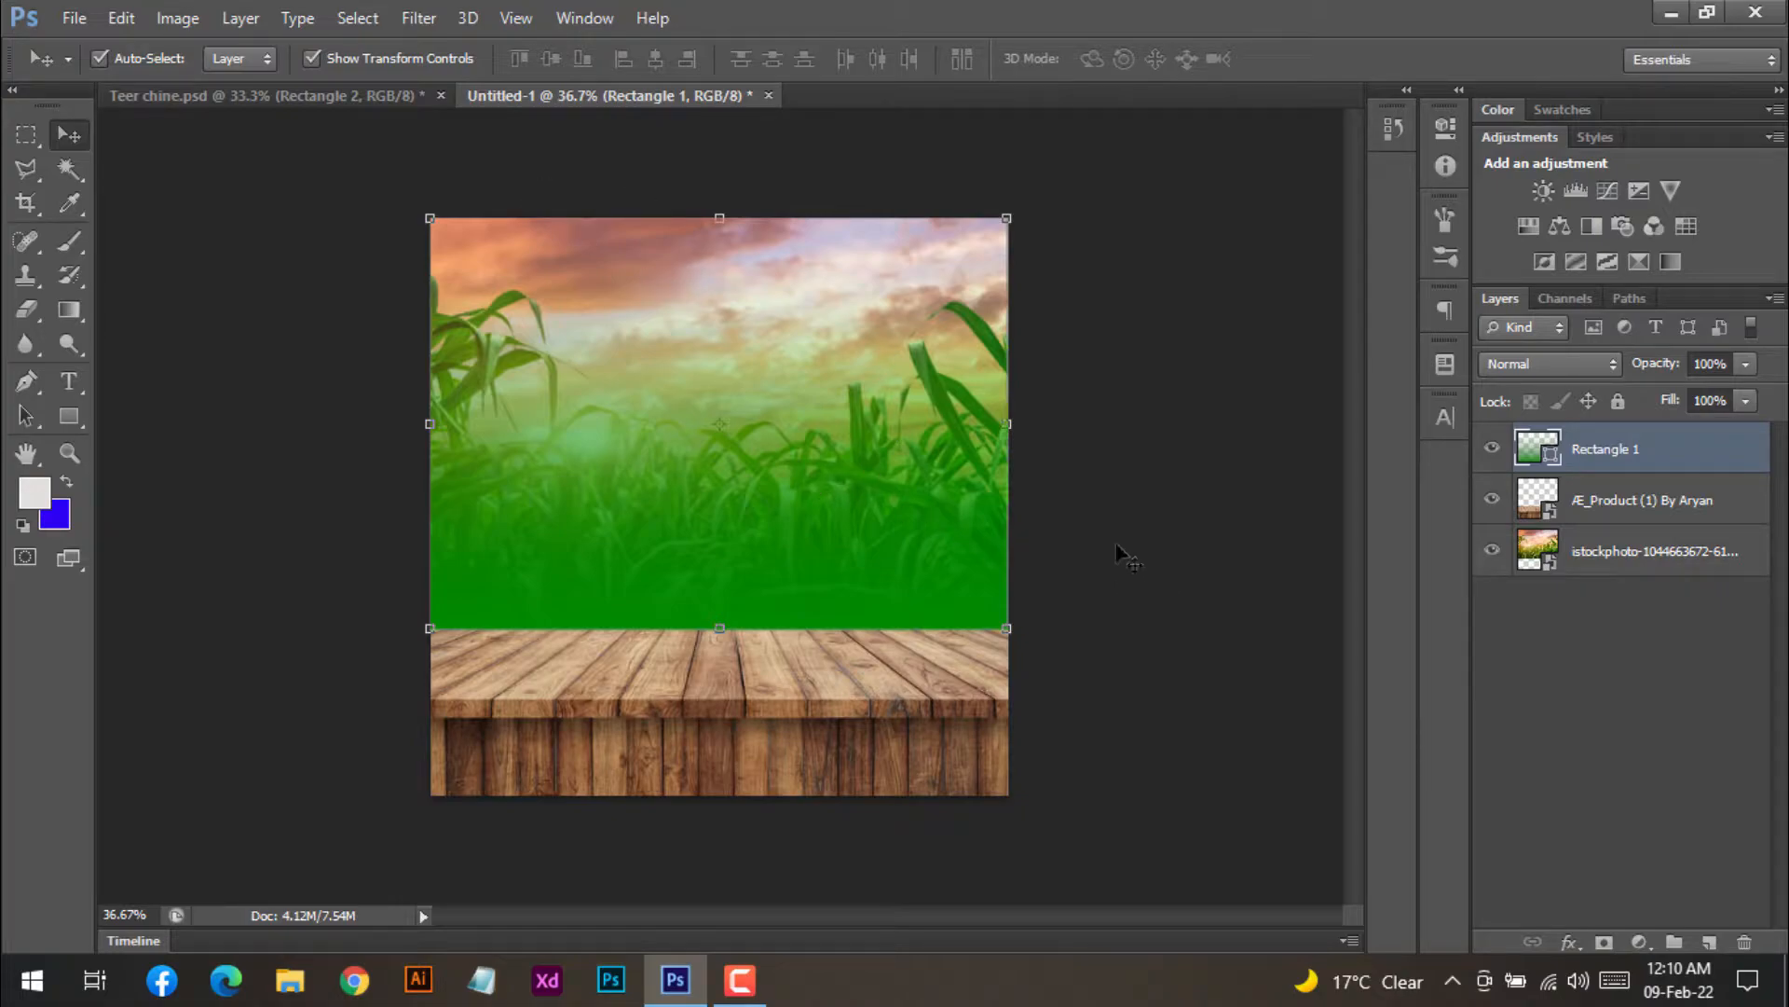
click(69, 415)
click(1710, 941)
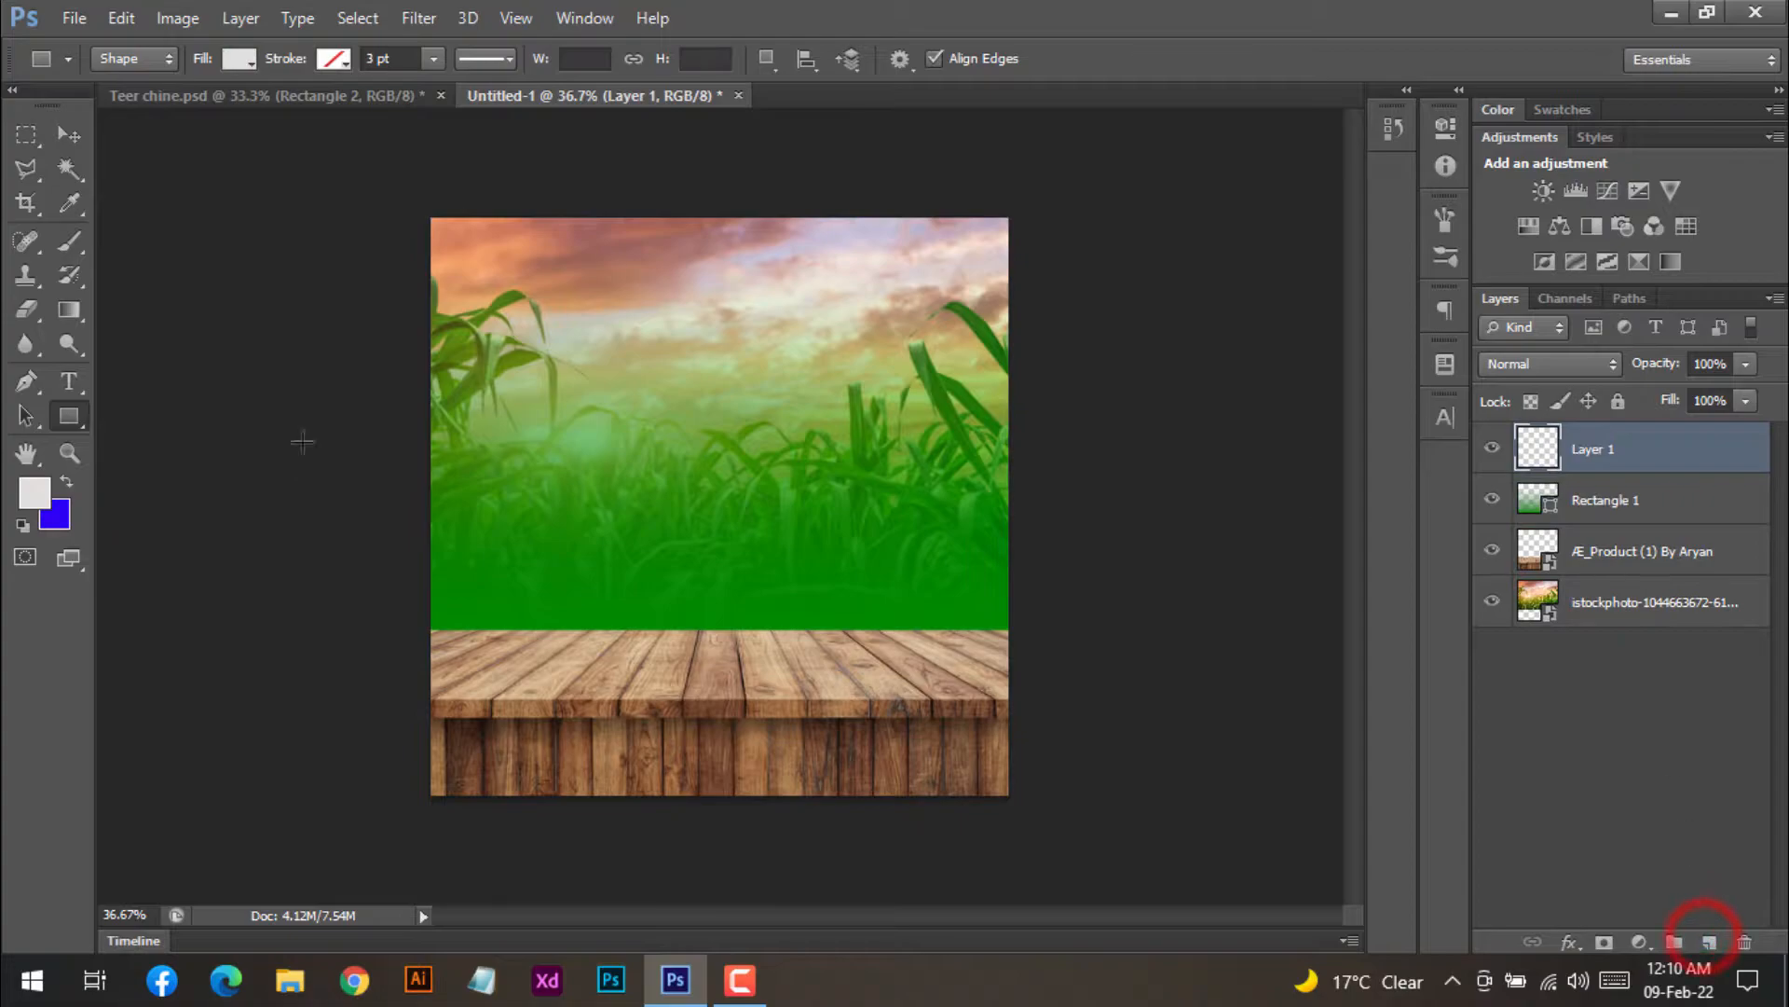
drag(430, 218, 1011, 626)
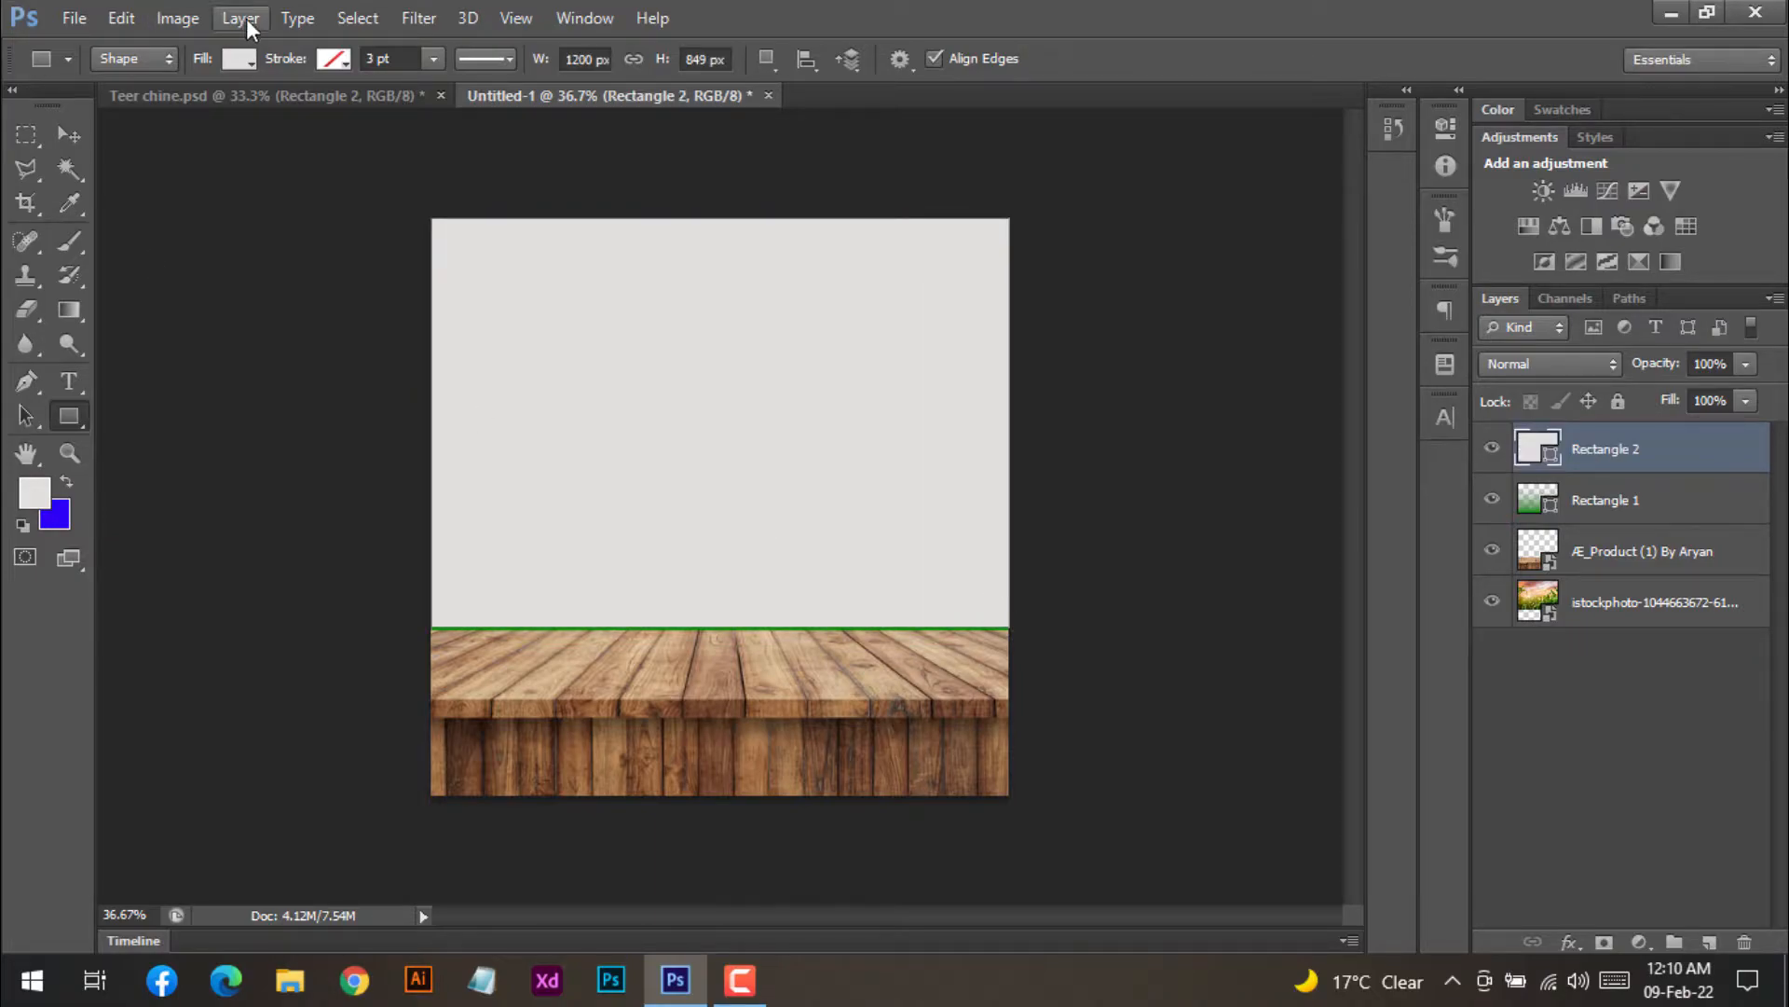
- Fill the second rectangle with a linear foreground-to-transparent gradient and reverse its direction so the opaque end is at the canvas top
click(239, 58)
click(230, 110)
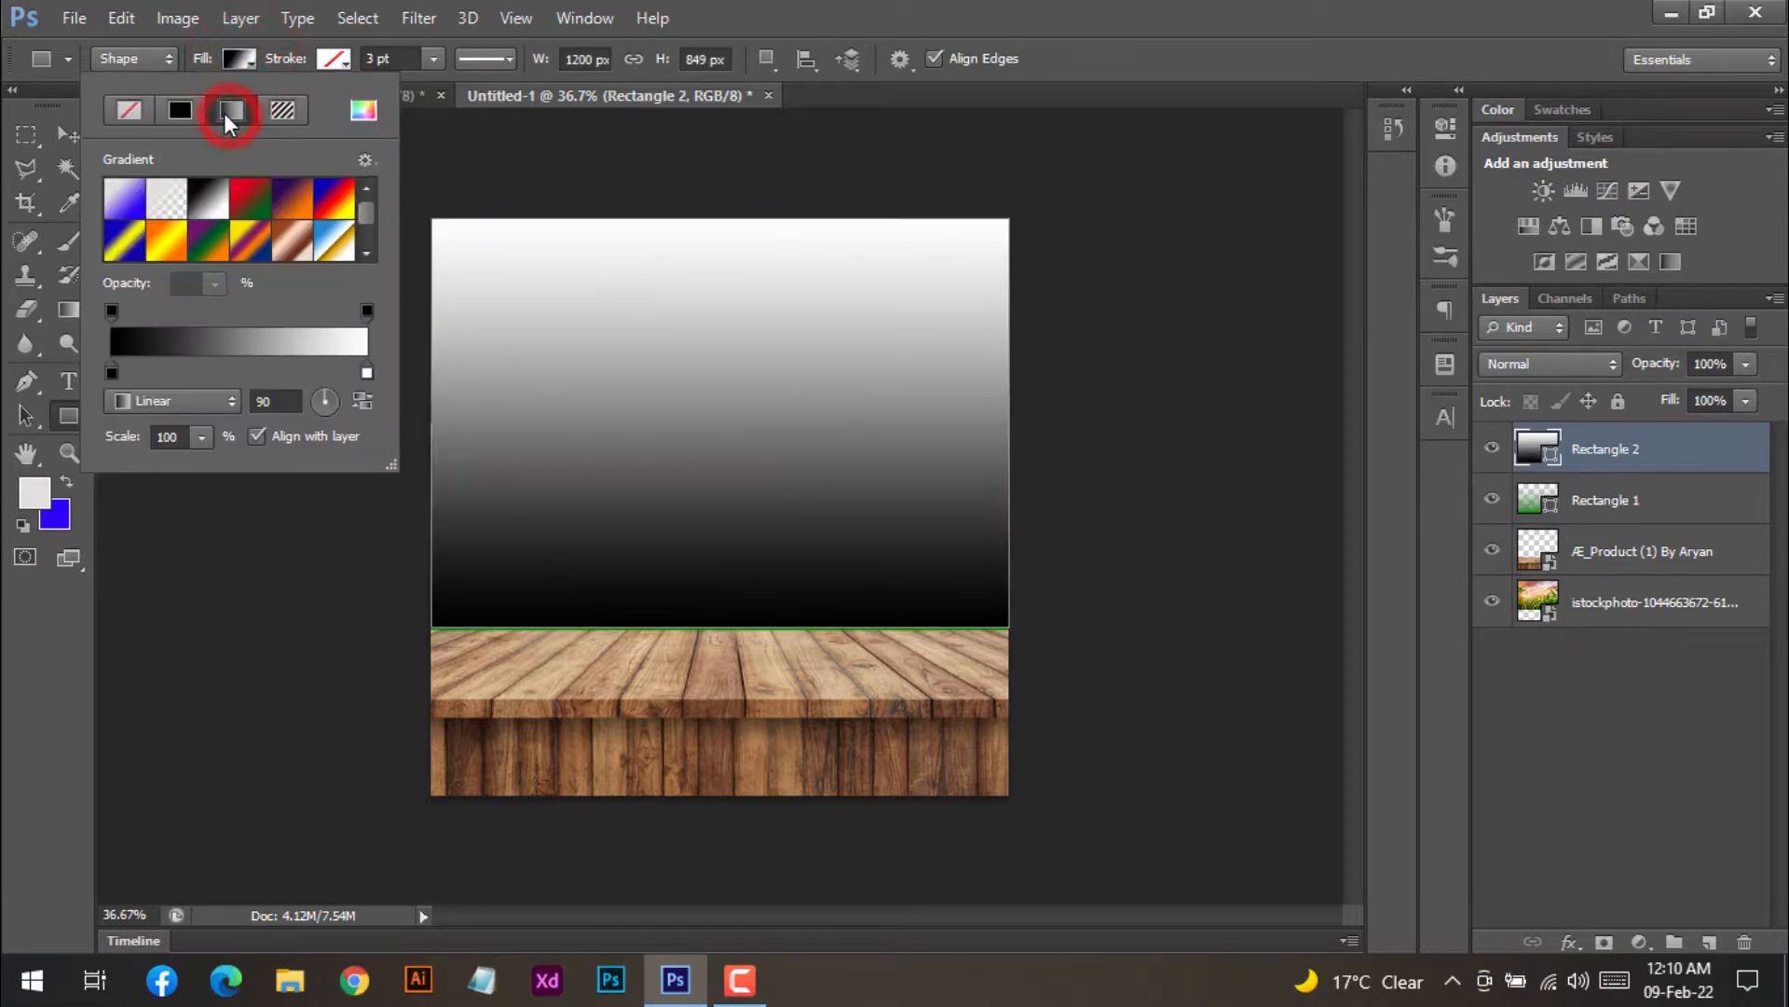
click(166, 197)
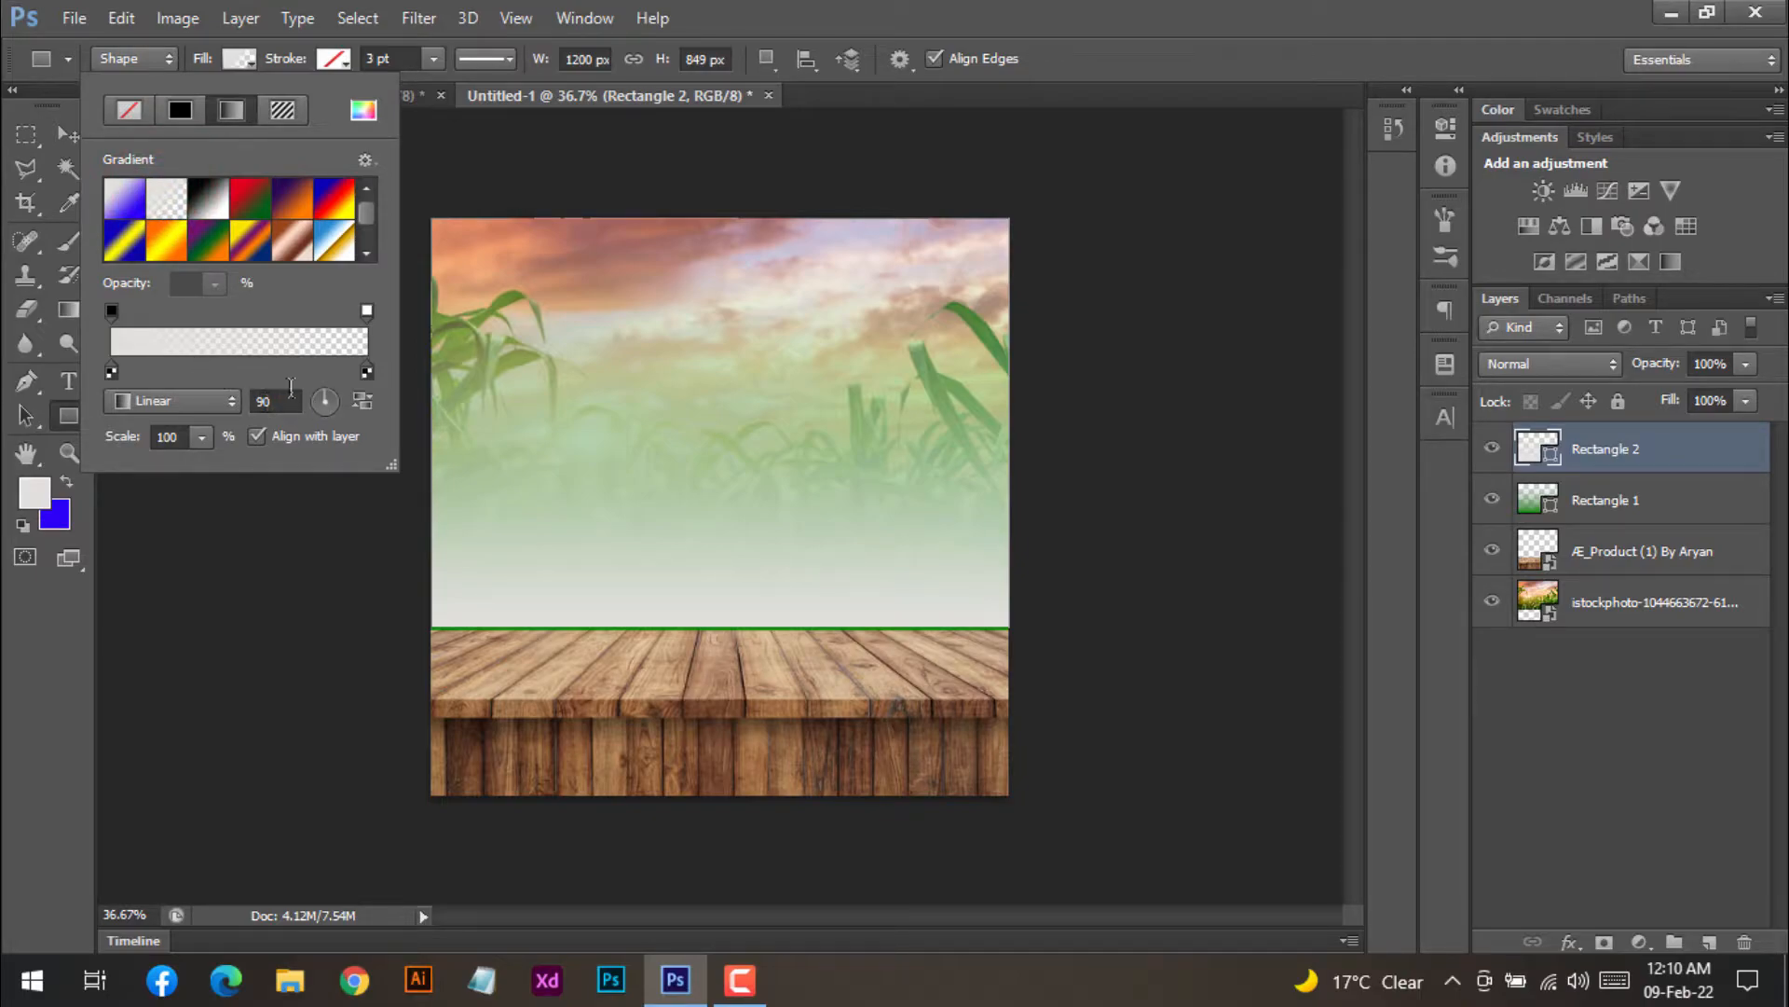
click(367, 400)
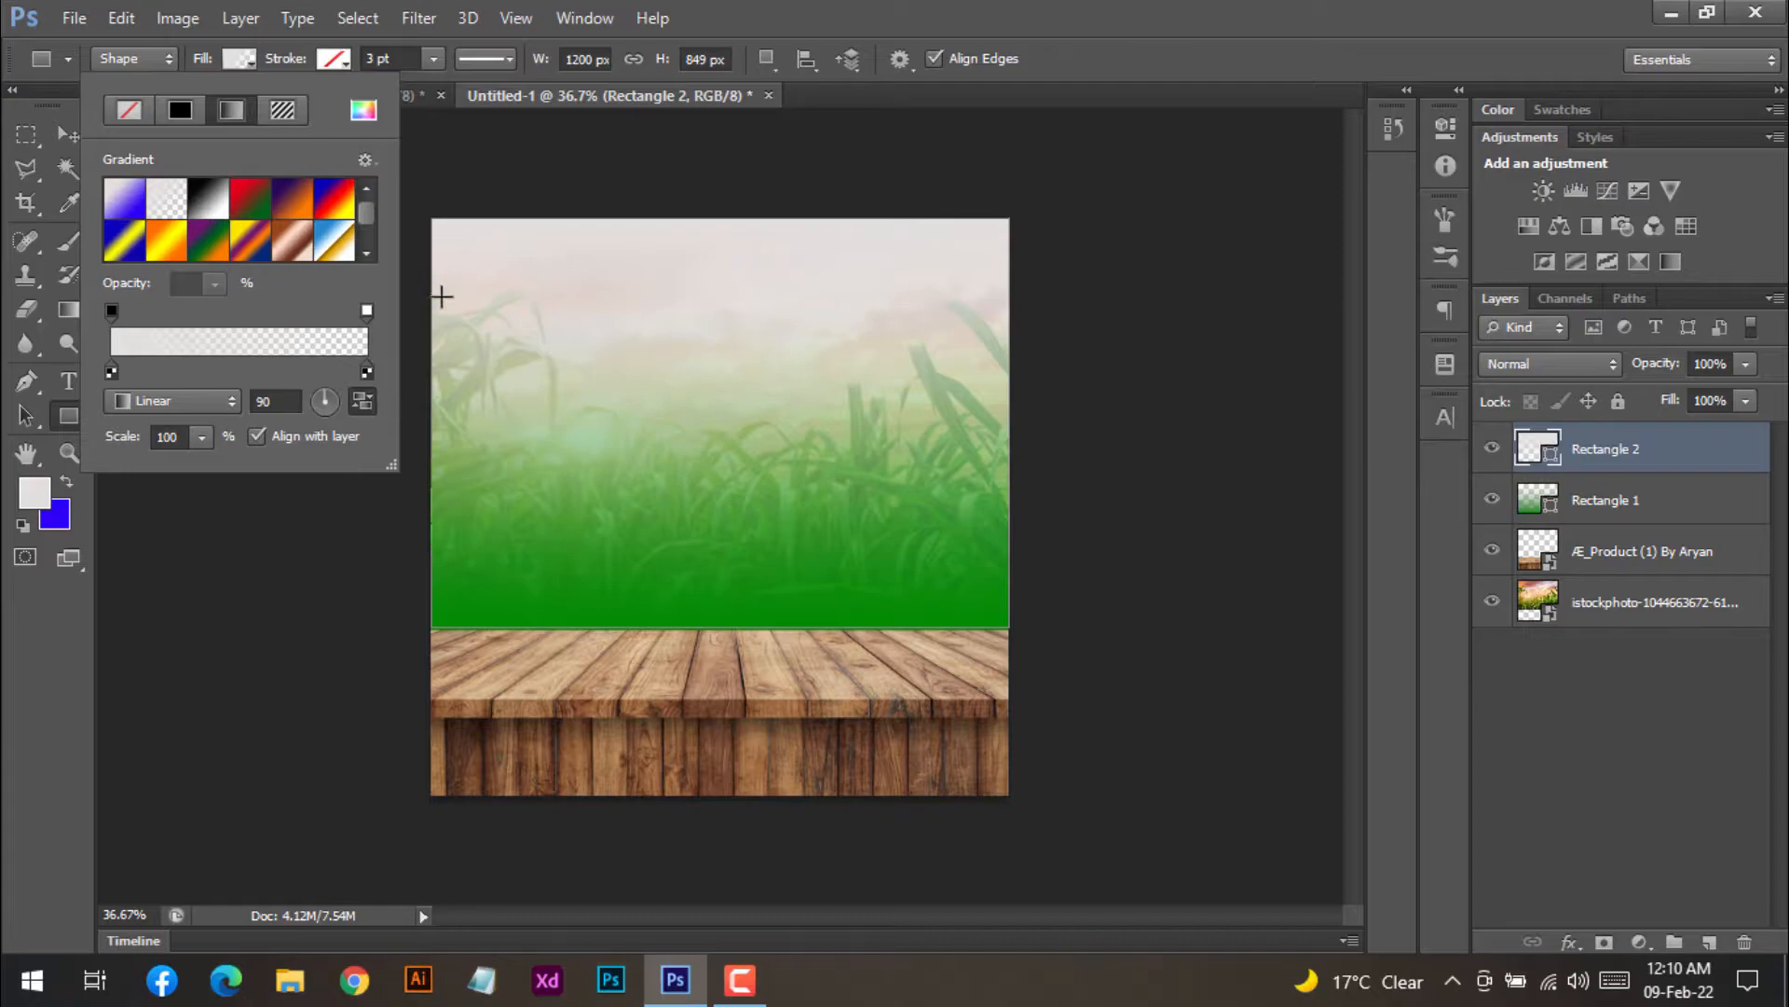
- Set the opaque colour stop of the second rectangle's gradient to near-white and shift the gradient midpoint towards that stop
double_click(111, 370)
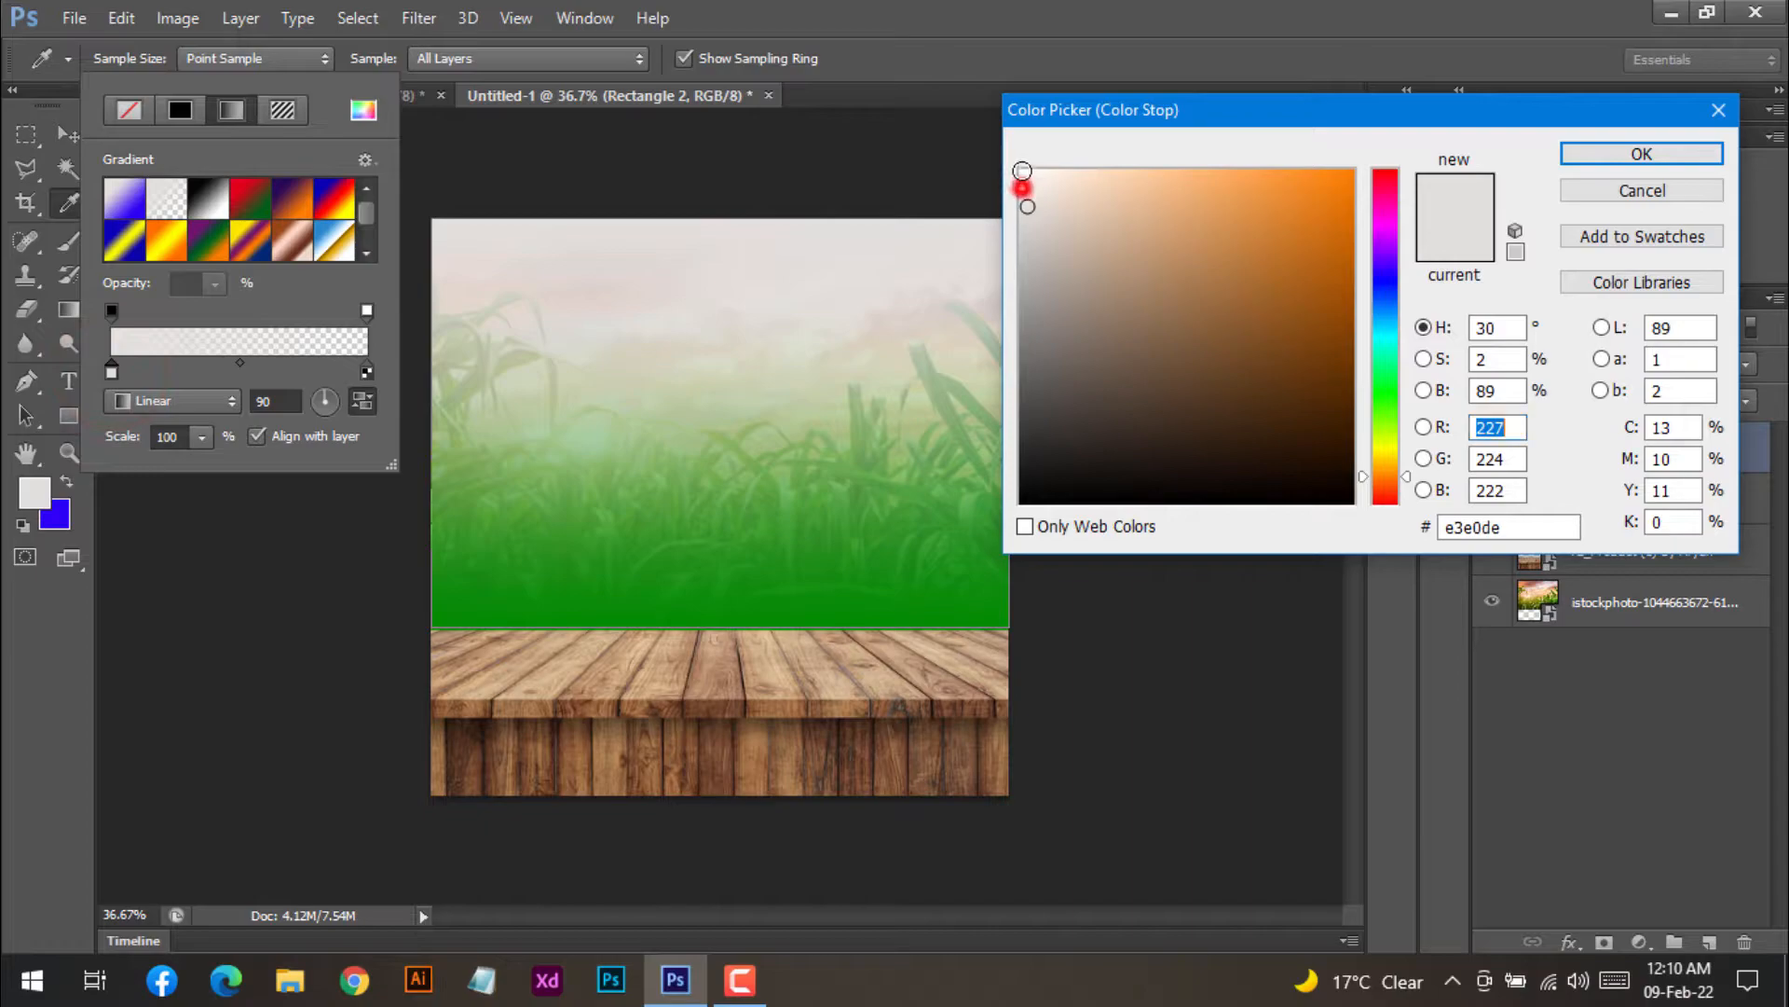
click(1023, 174)
click(1643, 153)
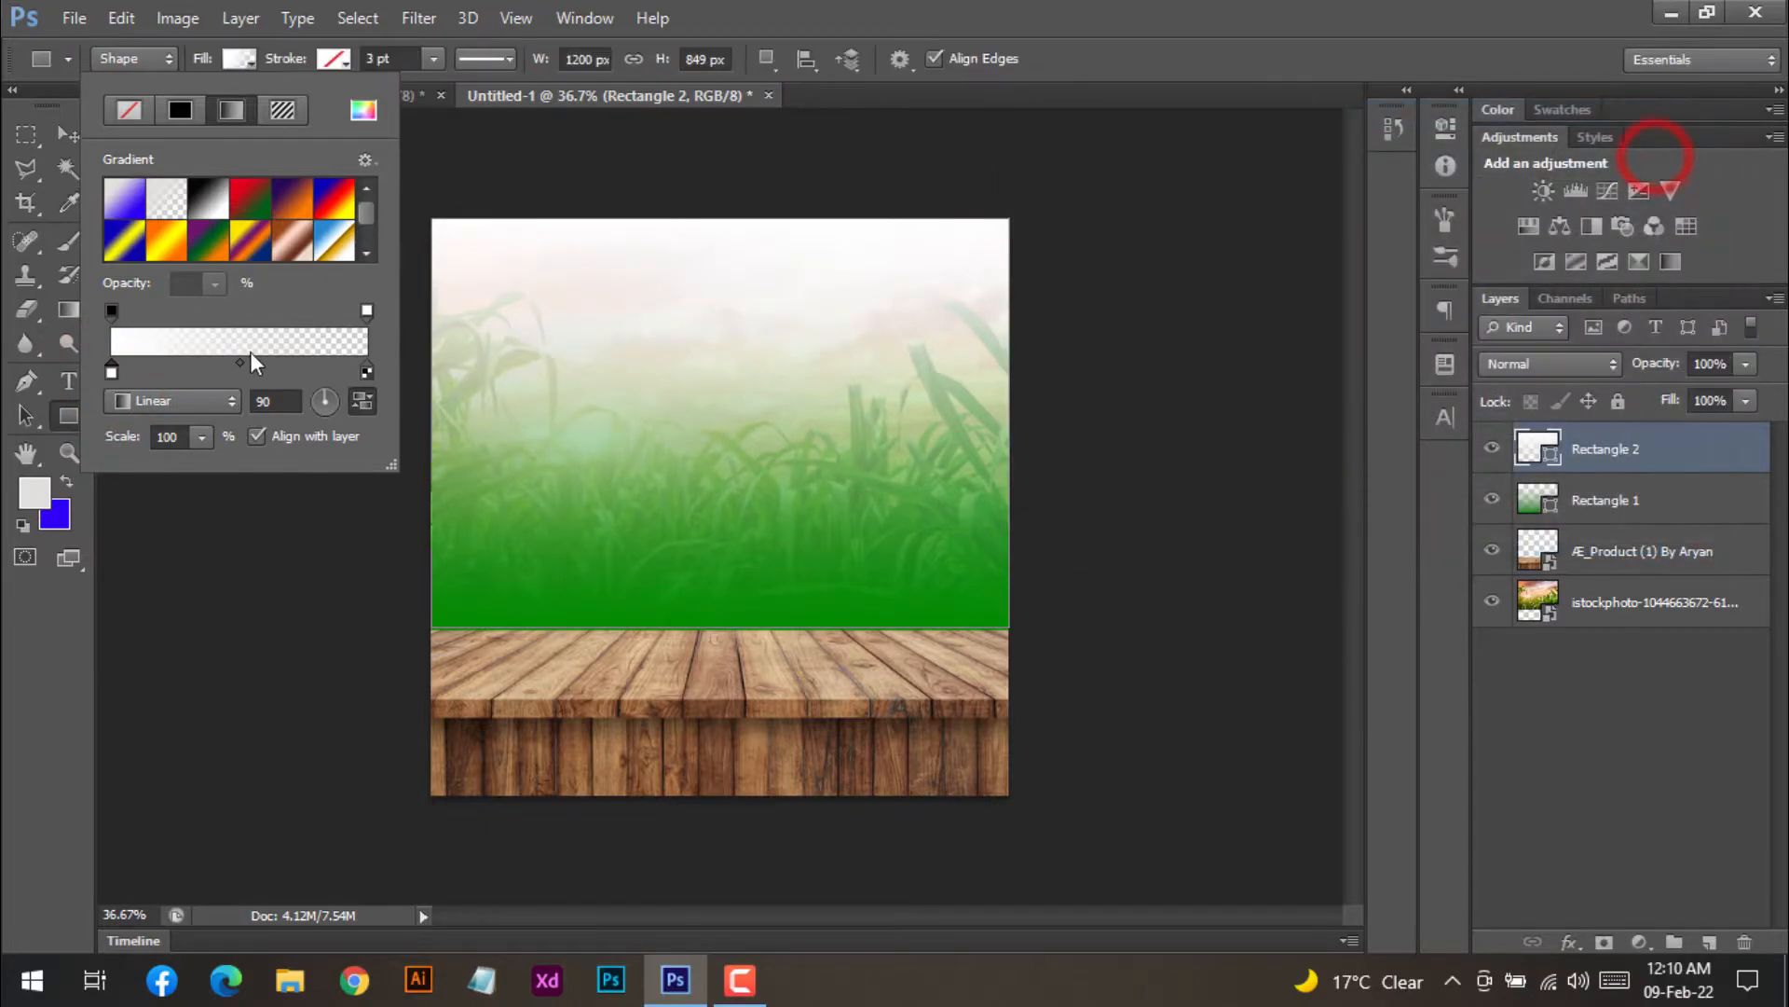
drag(241, 370, 209, 368)
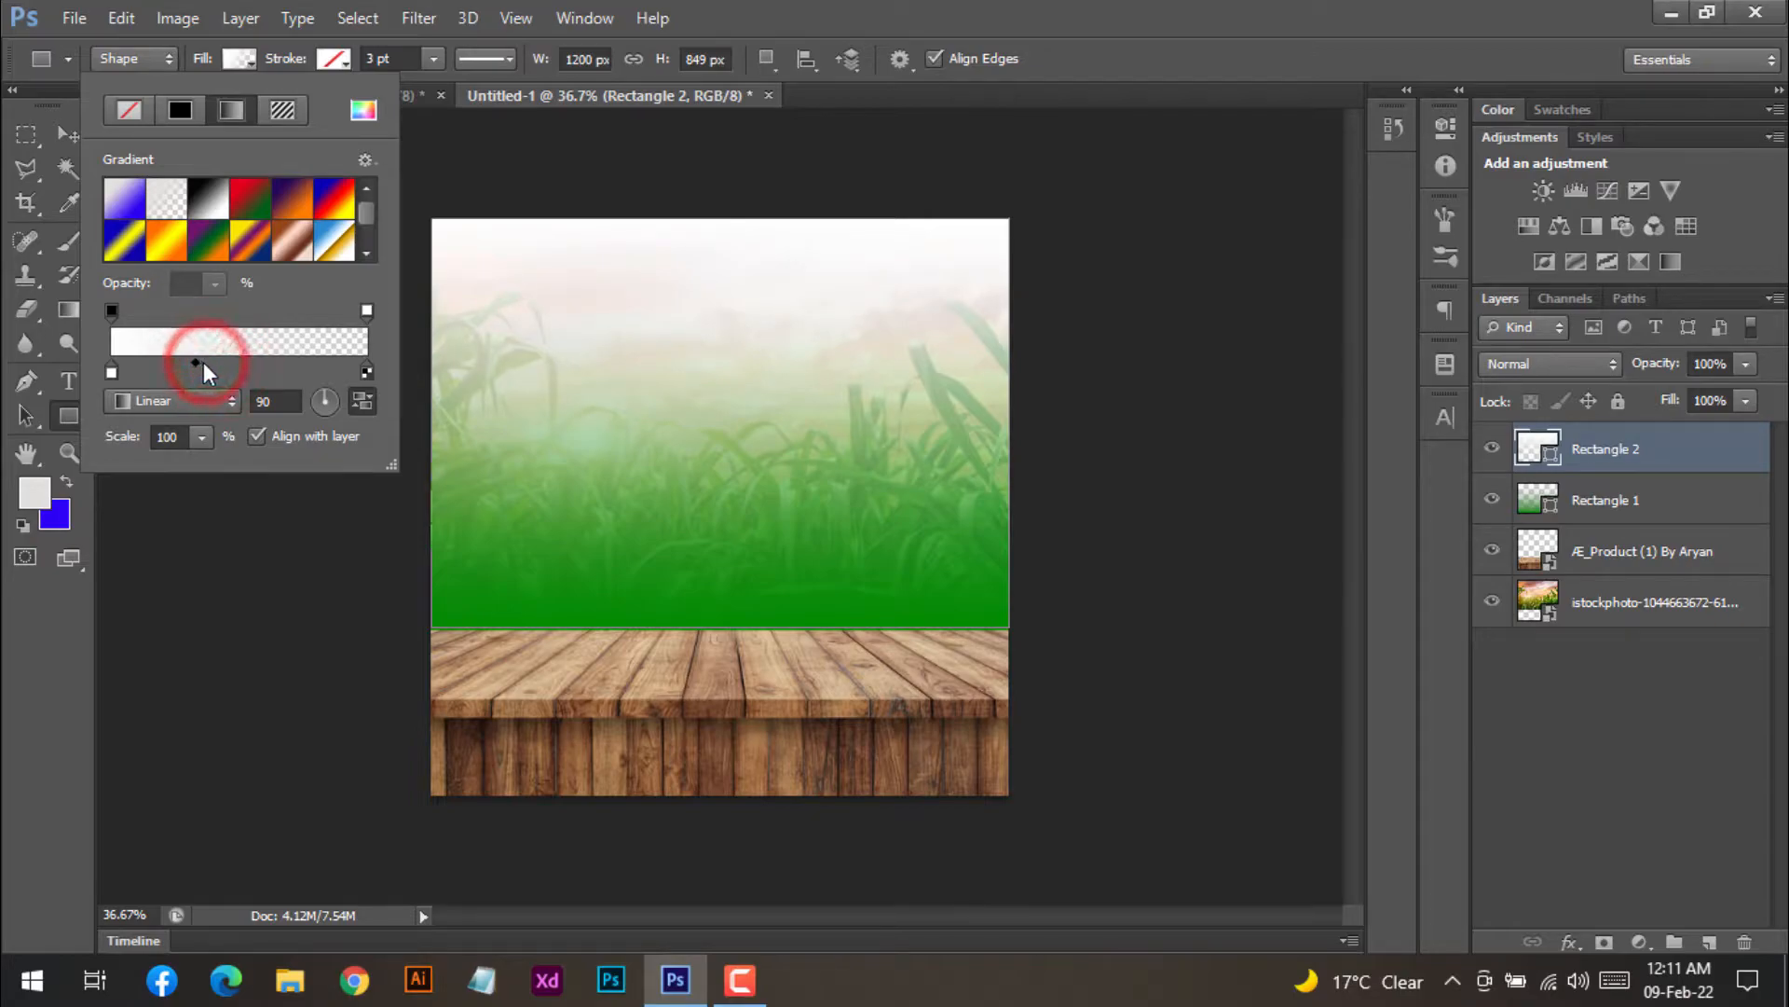
click(78, 110)
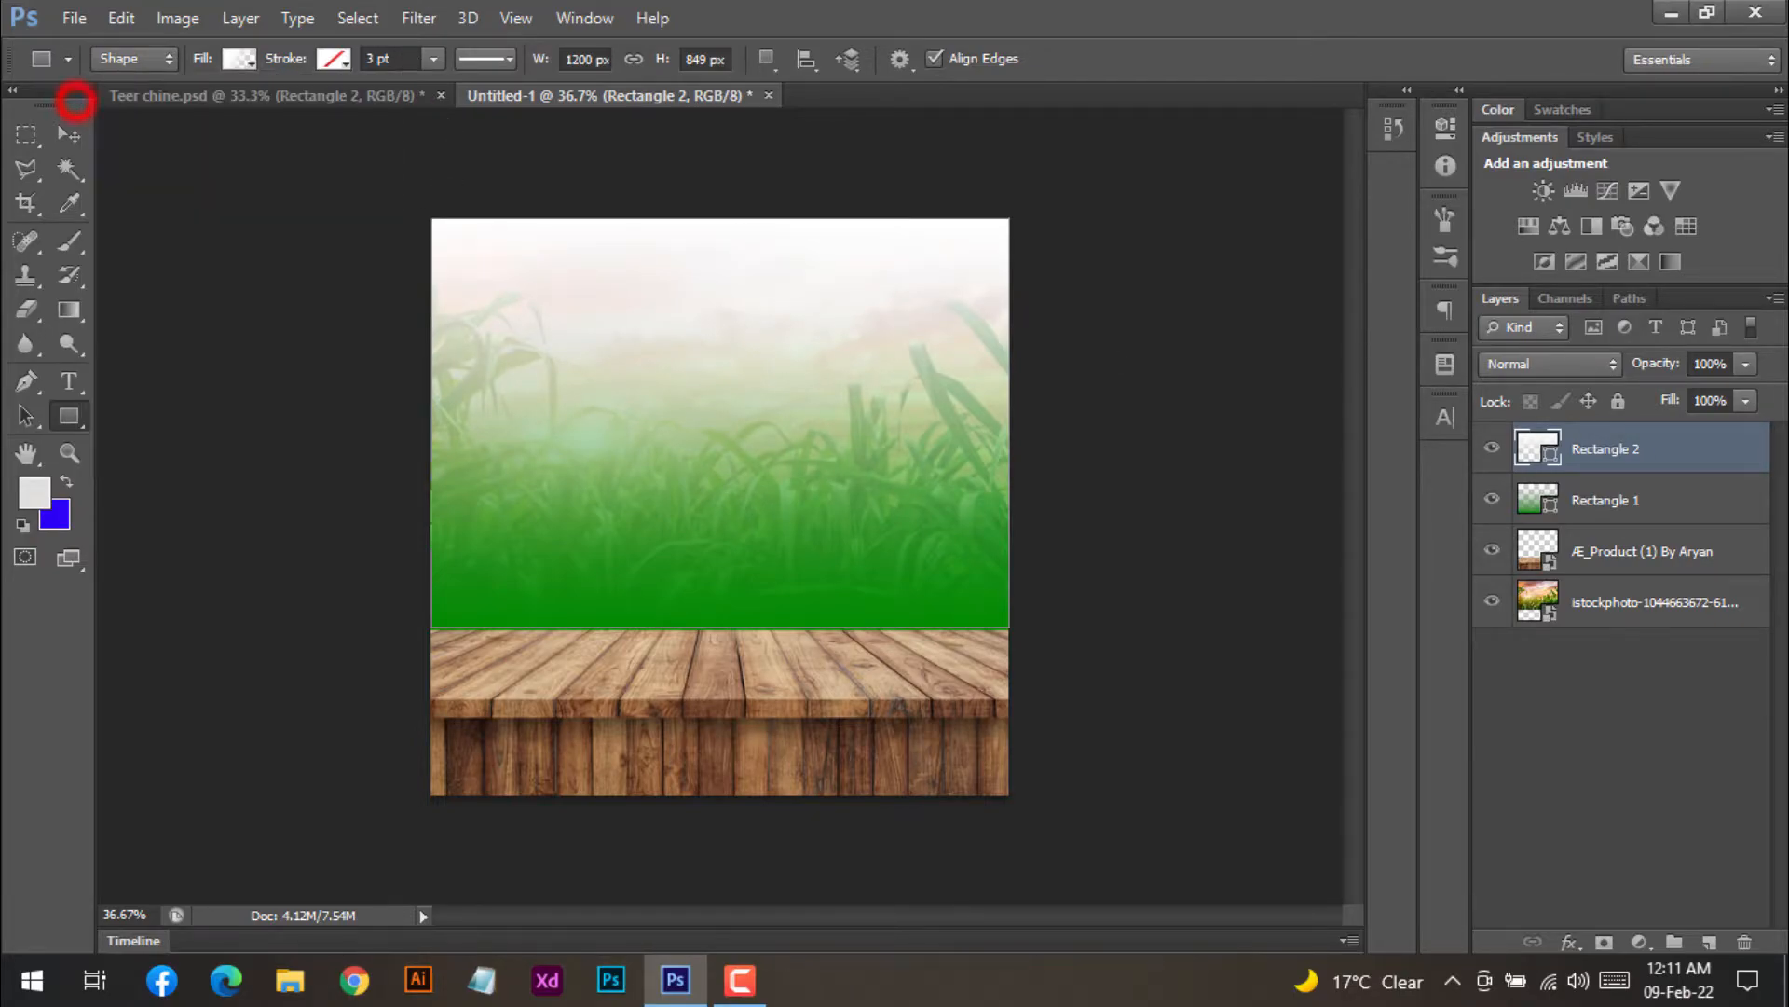
mouse_move(1664, 364)
mouse_down()
mouse_move(1643, 372)
mouse_move(1677, 370)
mouse_up()
click(58, 137)
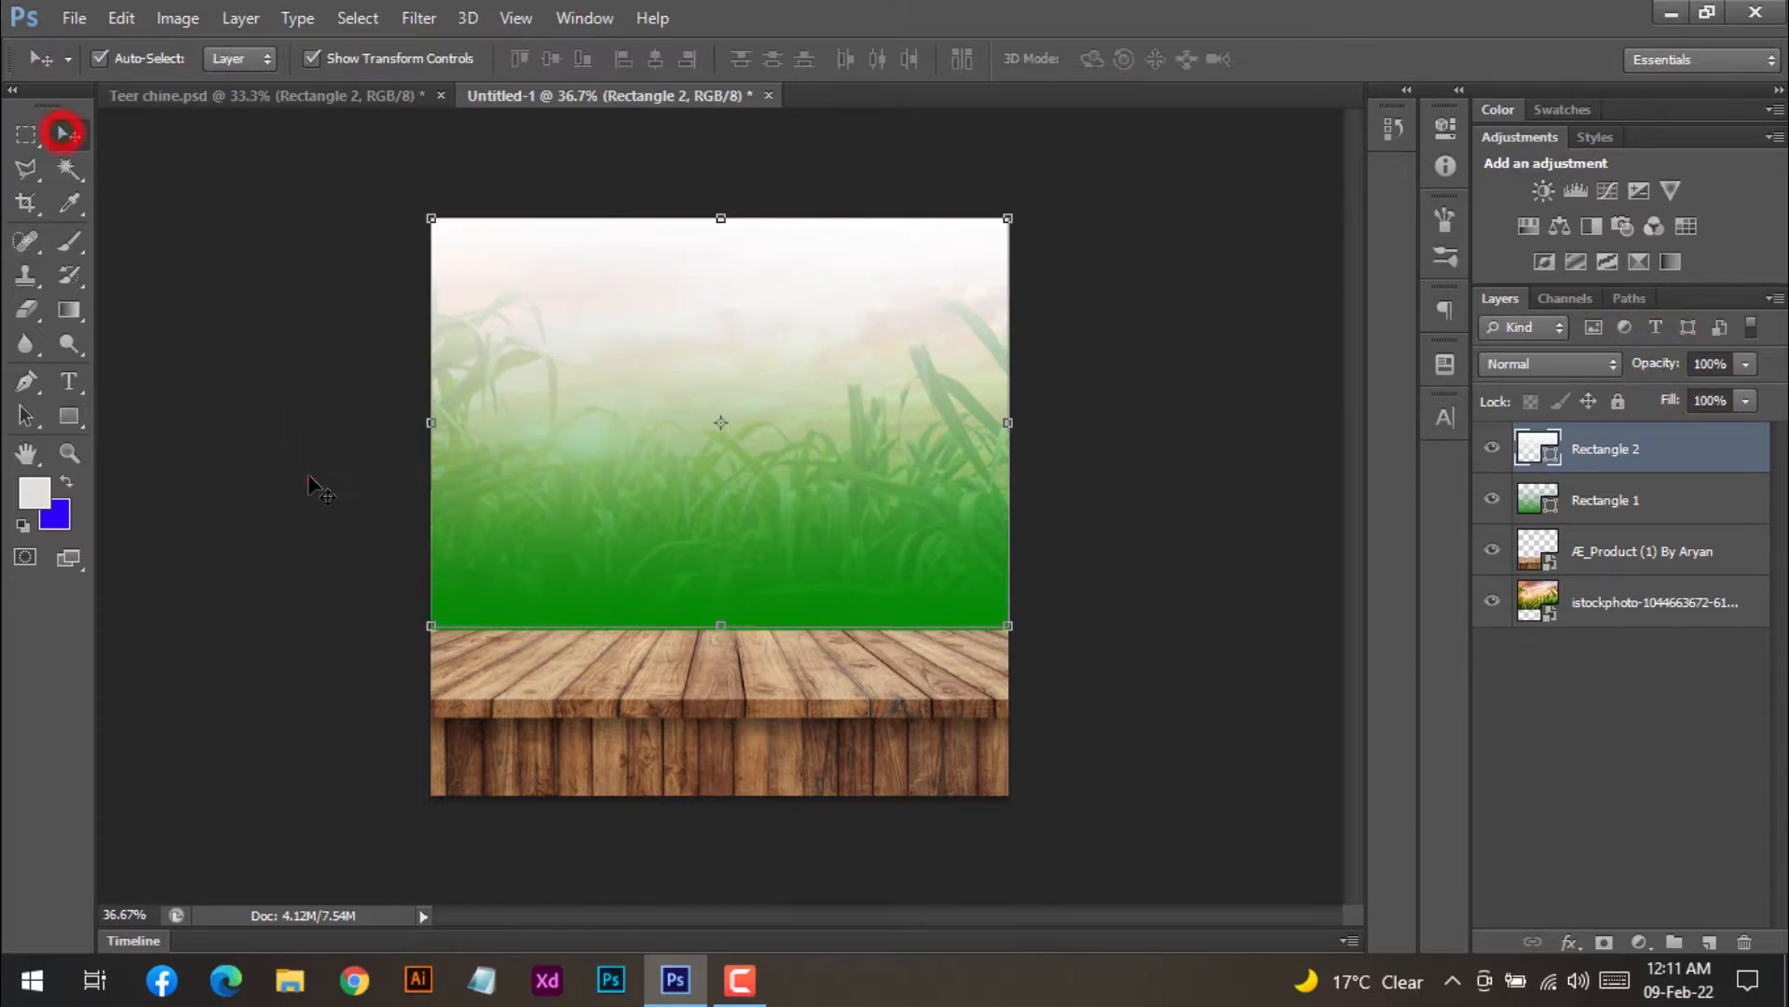
click(307, 475)
- Compare the composition with the Teer chine.psd reference and move the wooden table slightly down
click(395, 99)
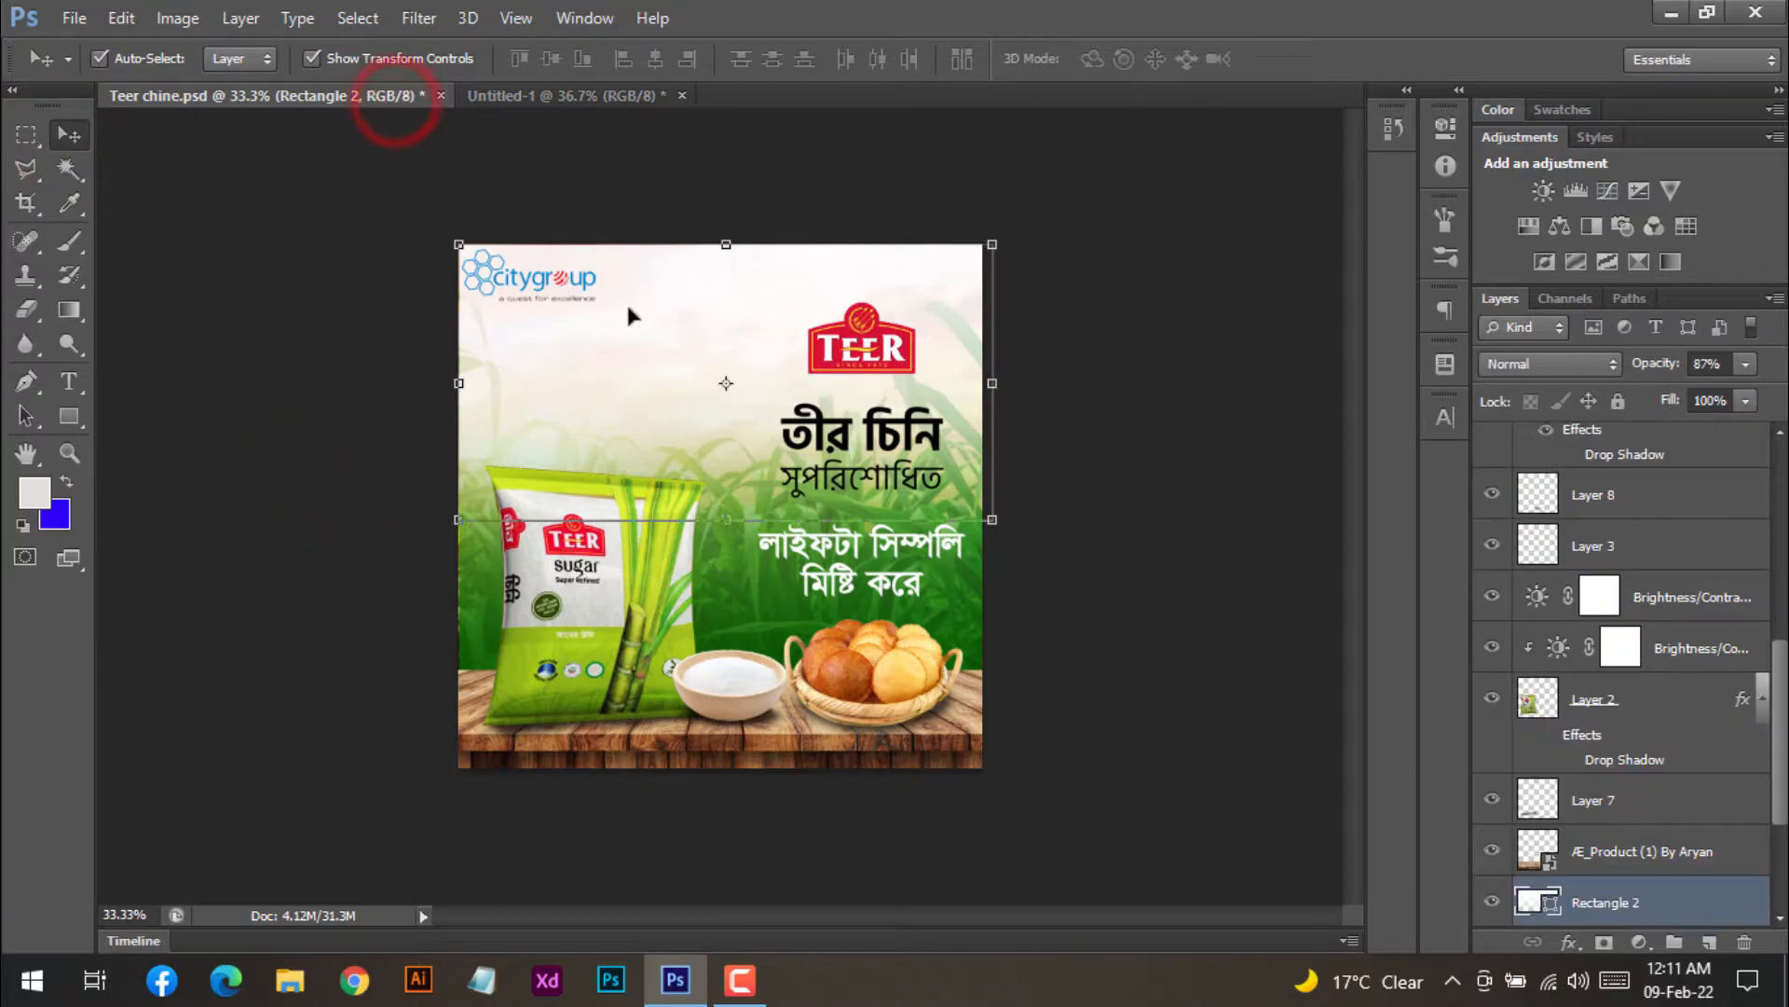
click(571, 95)
click(627, 303)
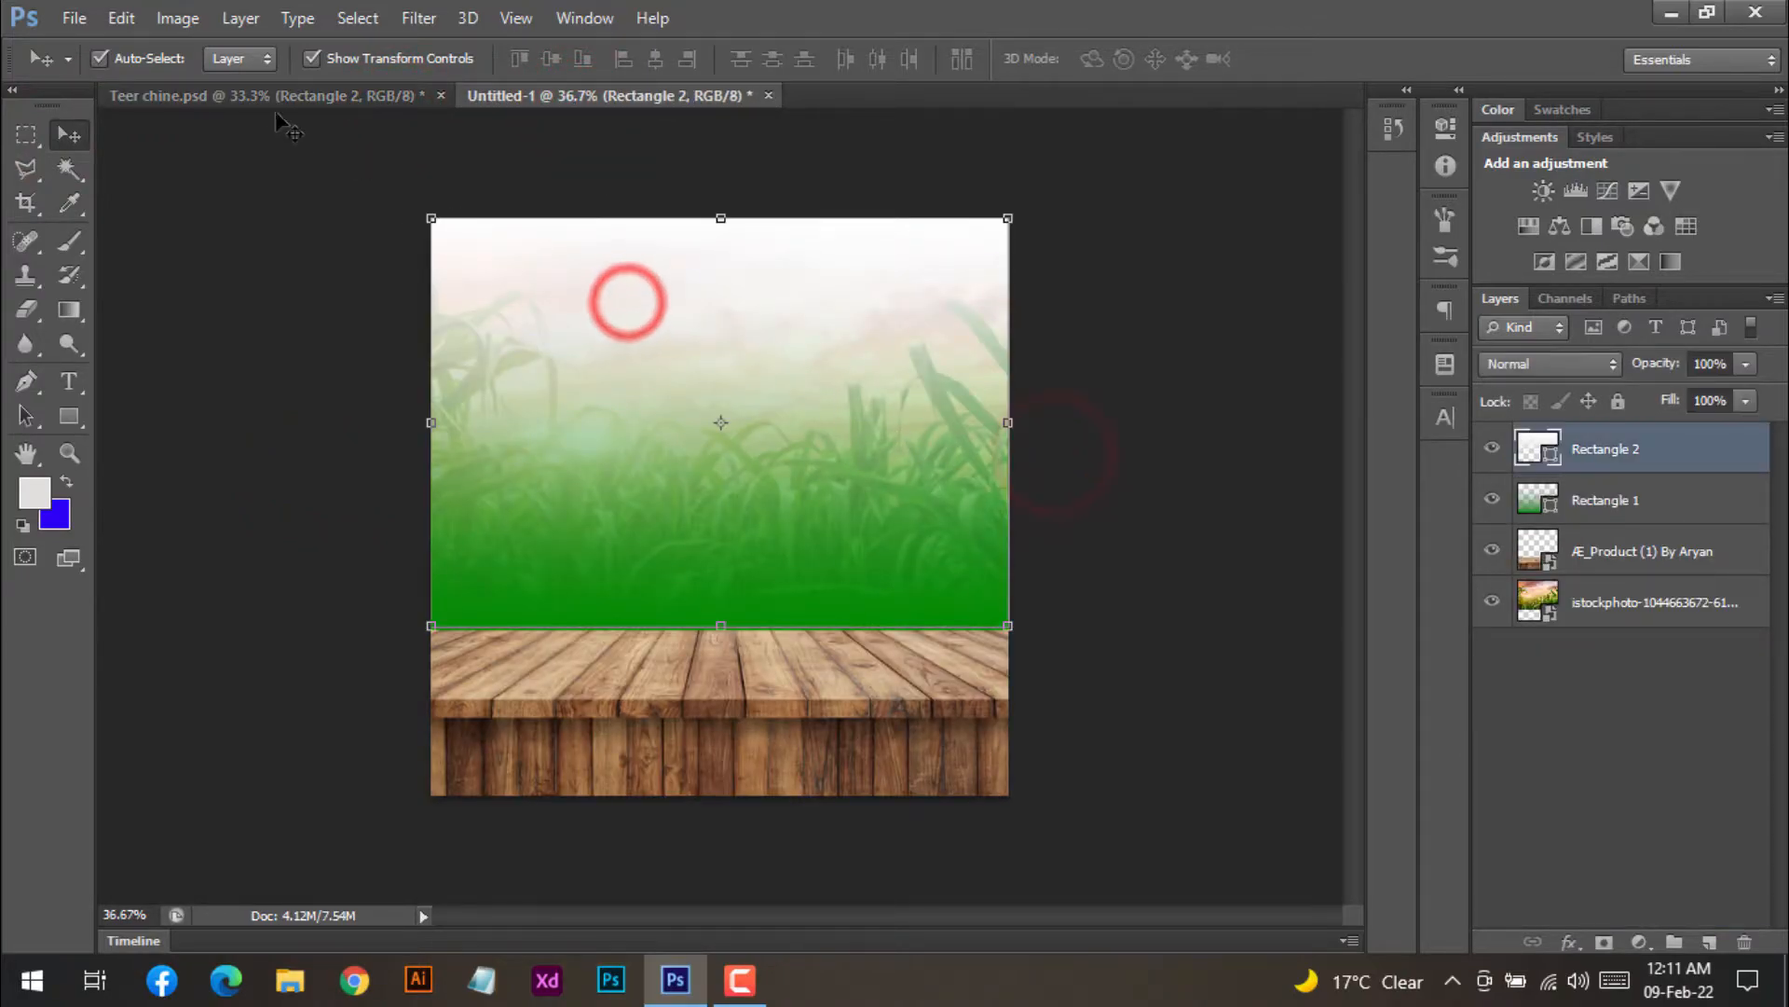
click(264, 96)
click(1159, 619)
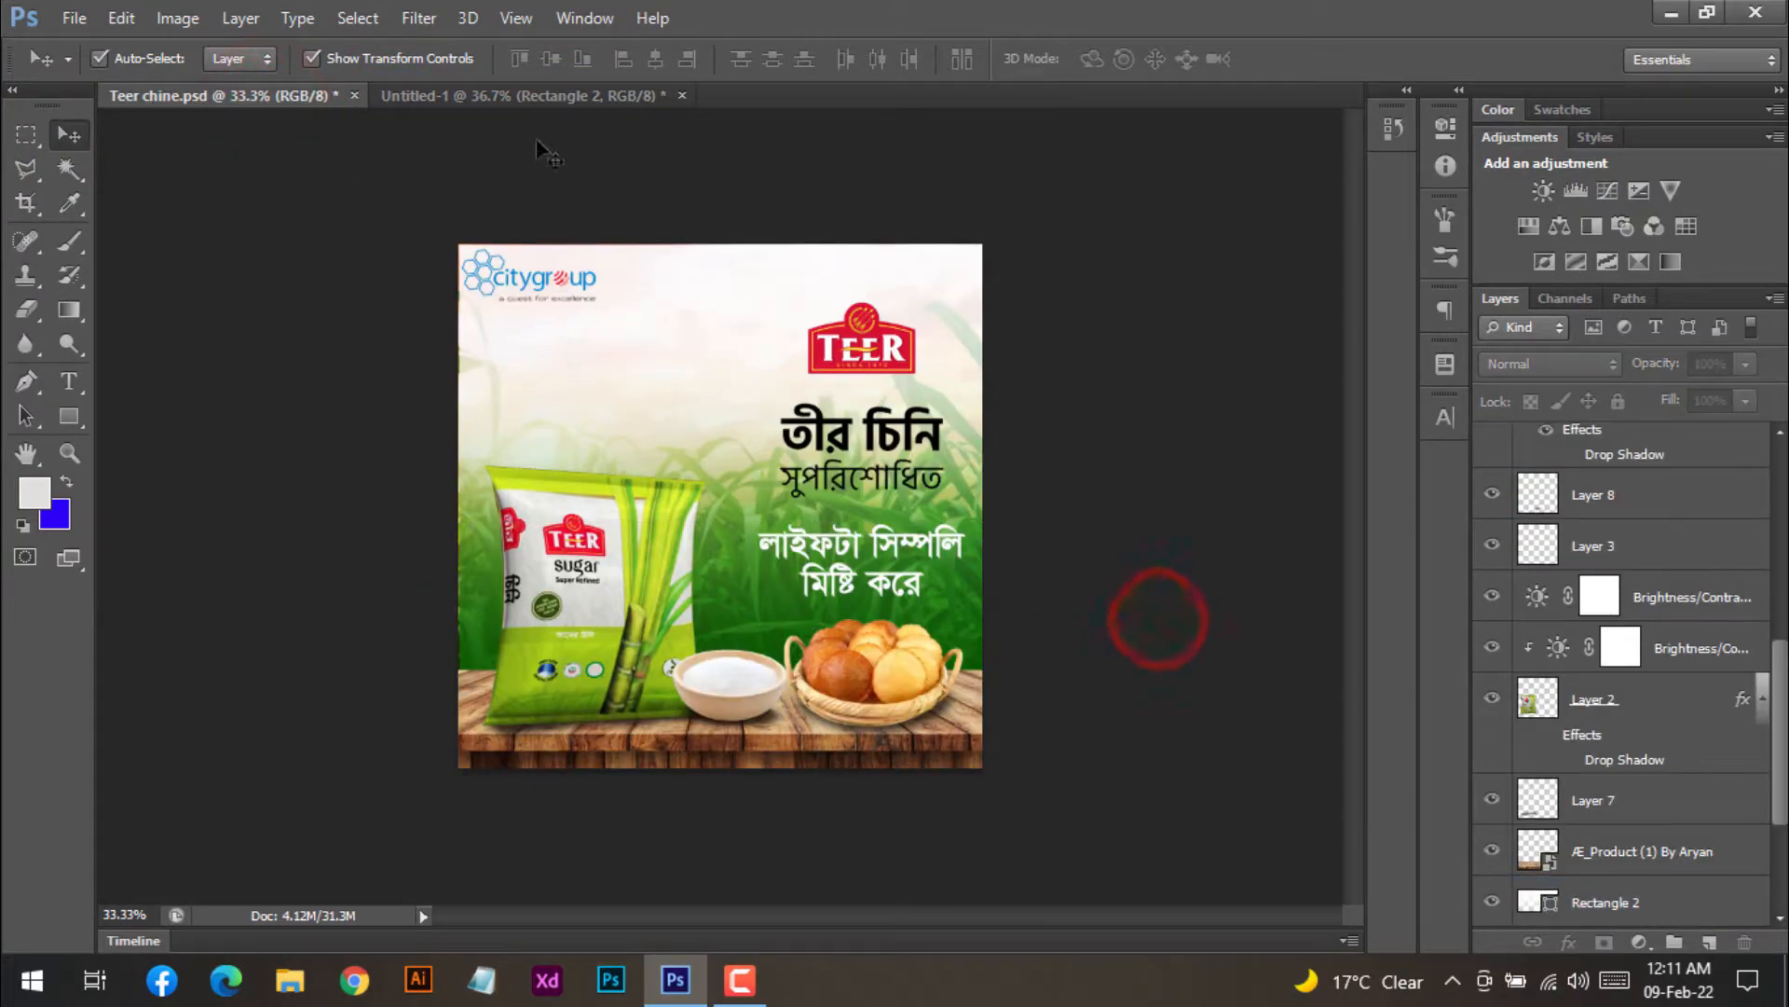
click(505, 97)
click(1163, 617)
drag(862, 715, 861, 729)
click(1108, 712)
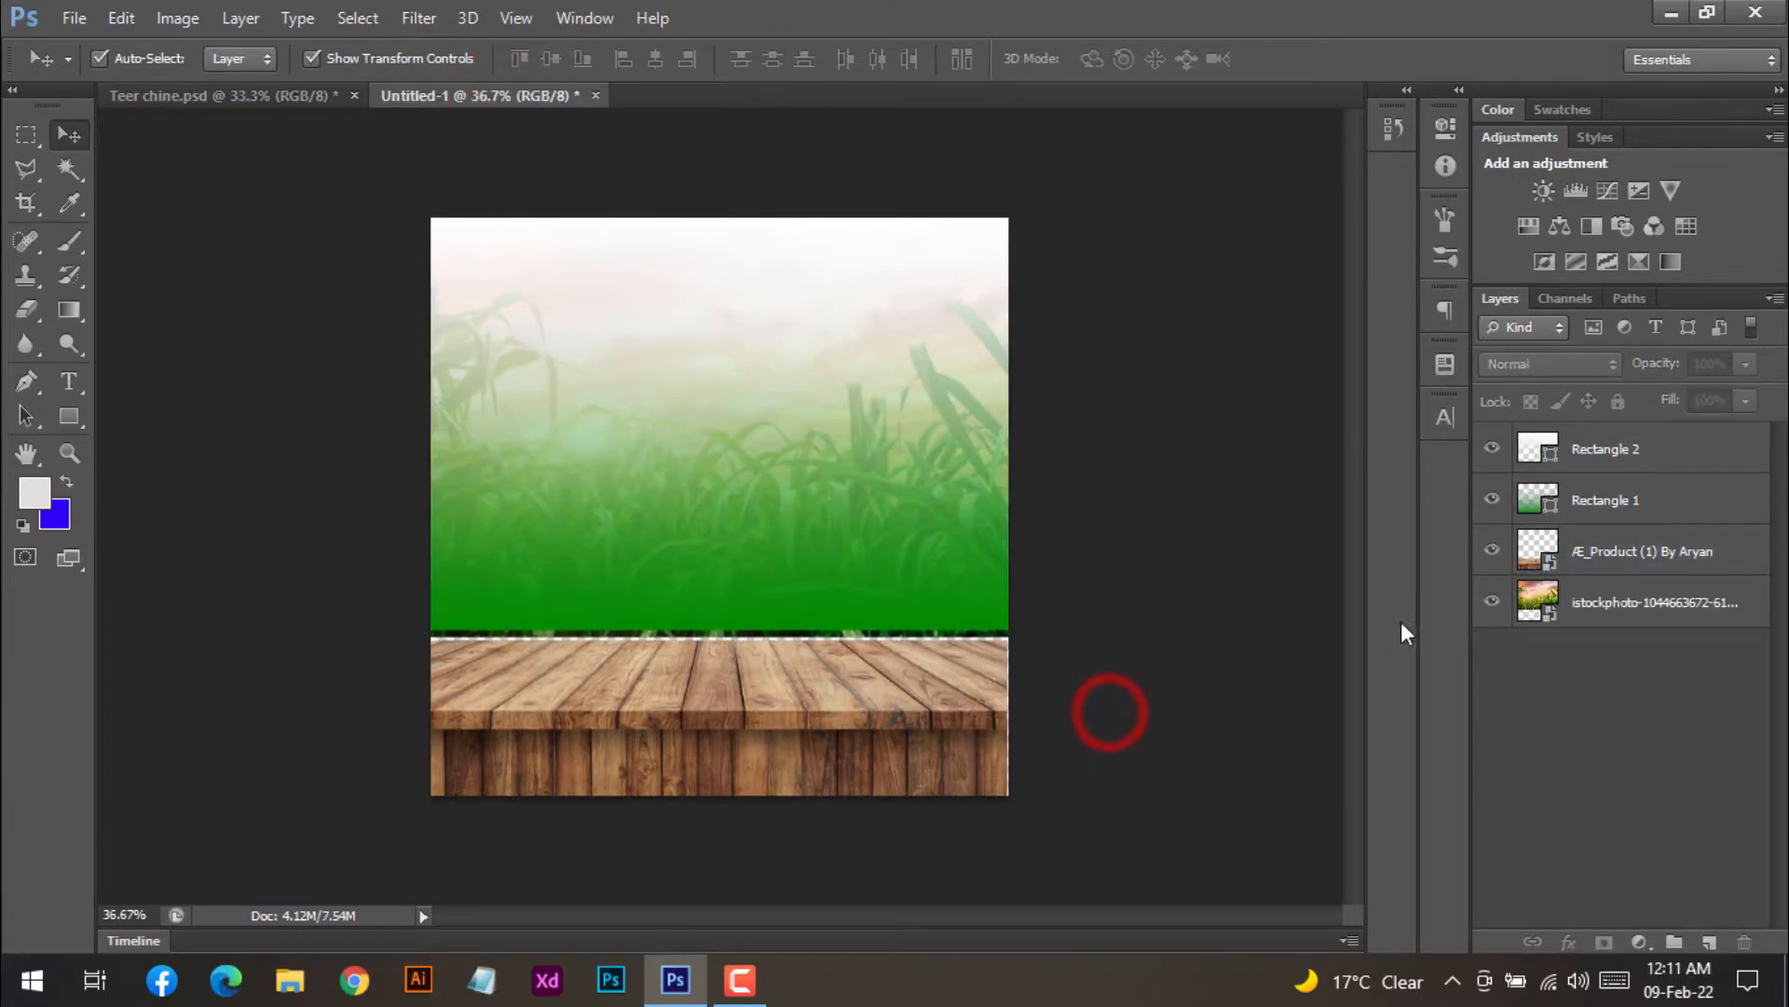
- Scale the grass field photo to about 216% so that its lower edge reaches the lowered tabletop
click(1603, 610)
mouse_move(1072, 641)
mouse_down()
mouse_move(1059, 628)
mouse_move(1081, 638)
mouse_up()
drag(897, 427, 900, 444)
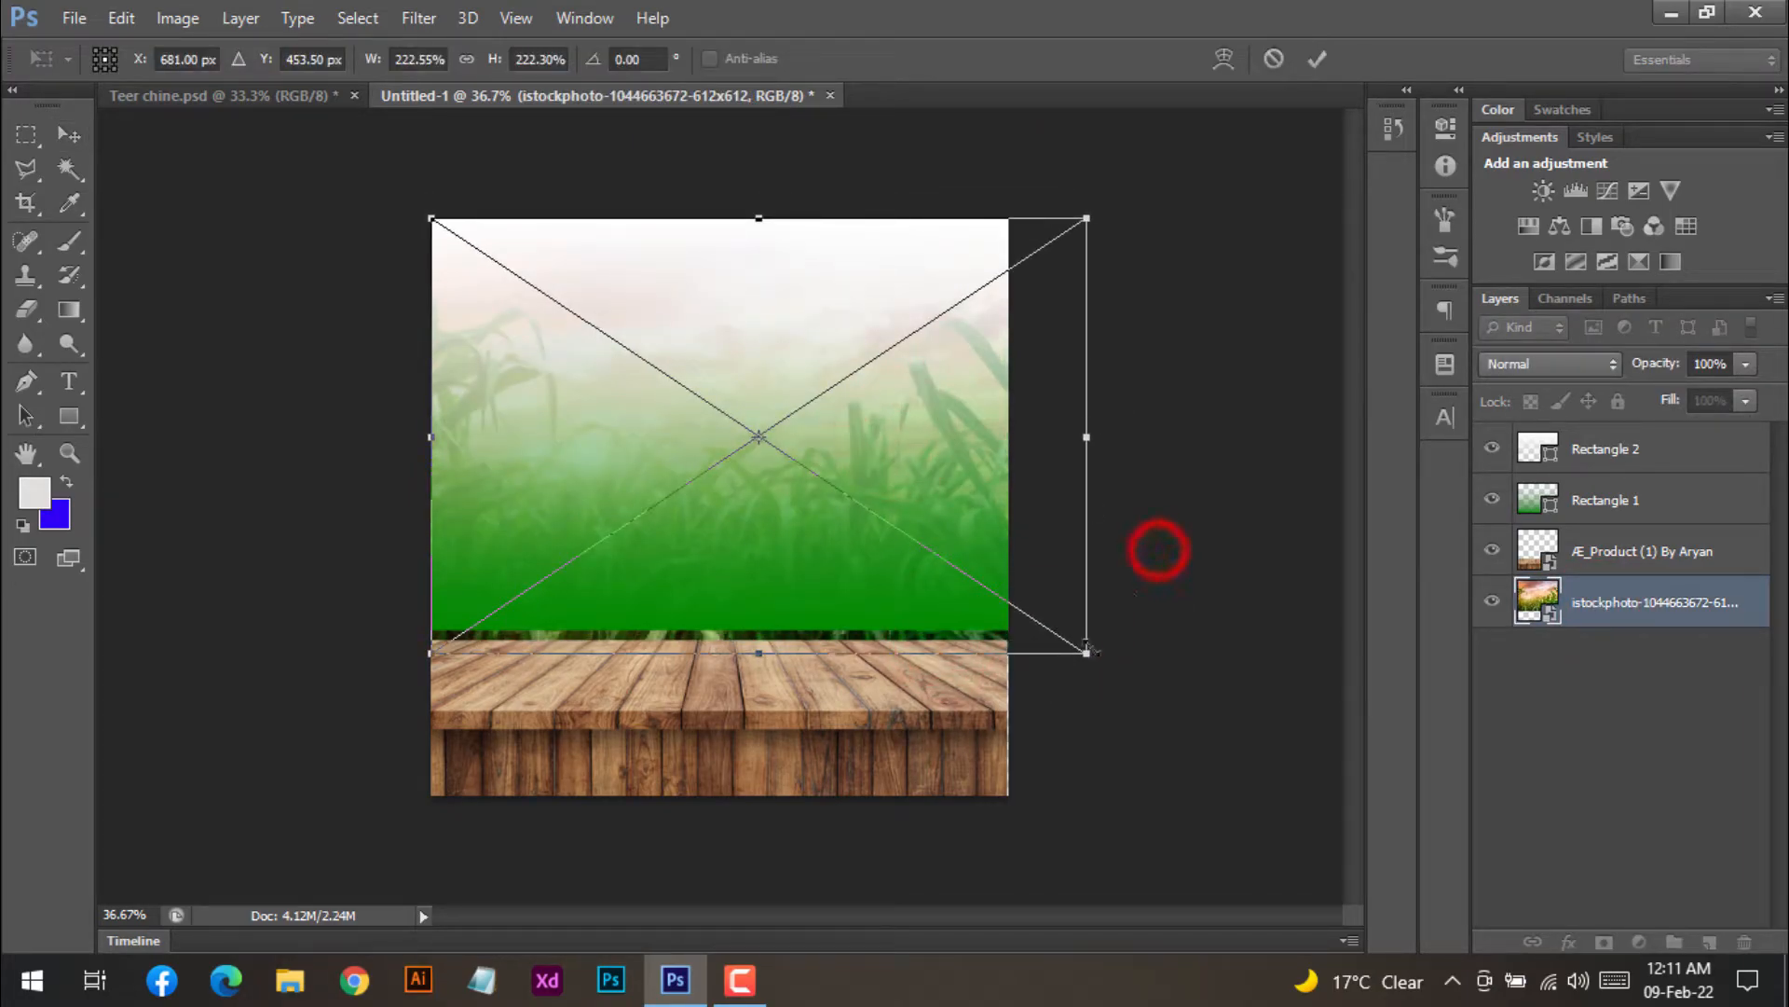
mouse_move(1092, 657)
mouse_down()
mouse_move(1126, 673)
mouse_move(1075, 641)
mouse_up()
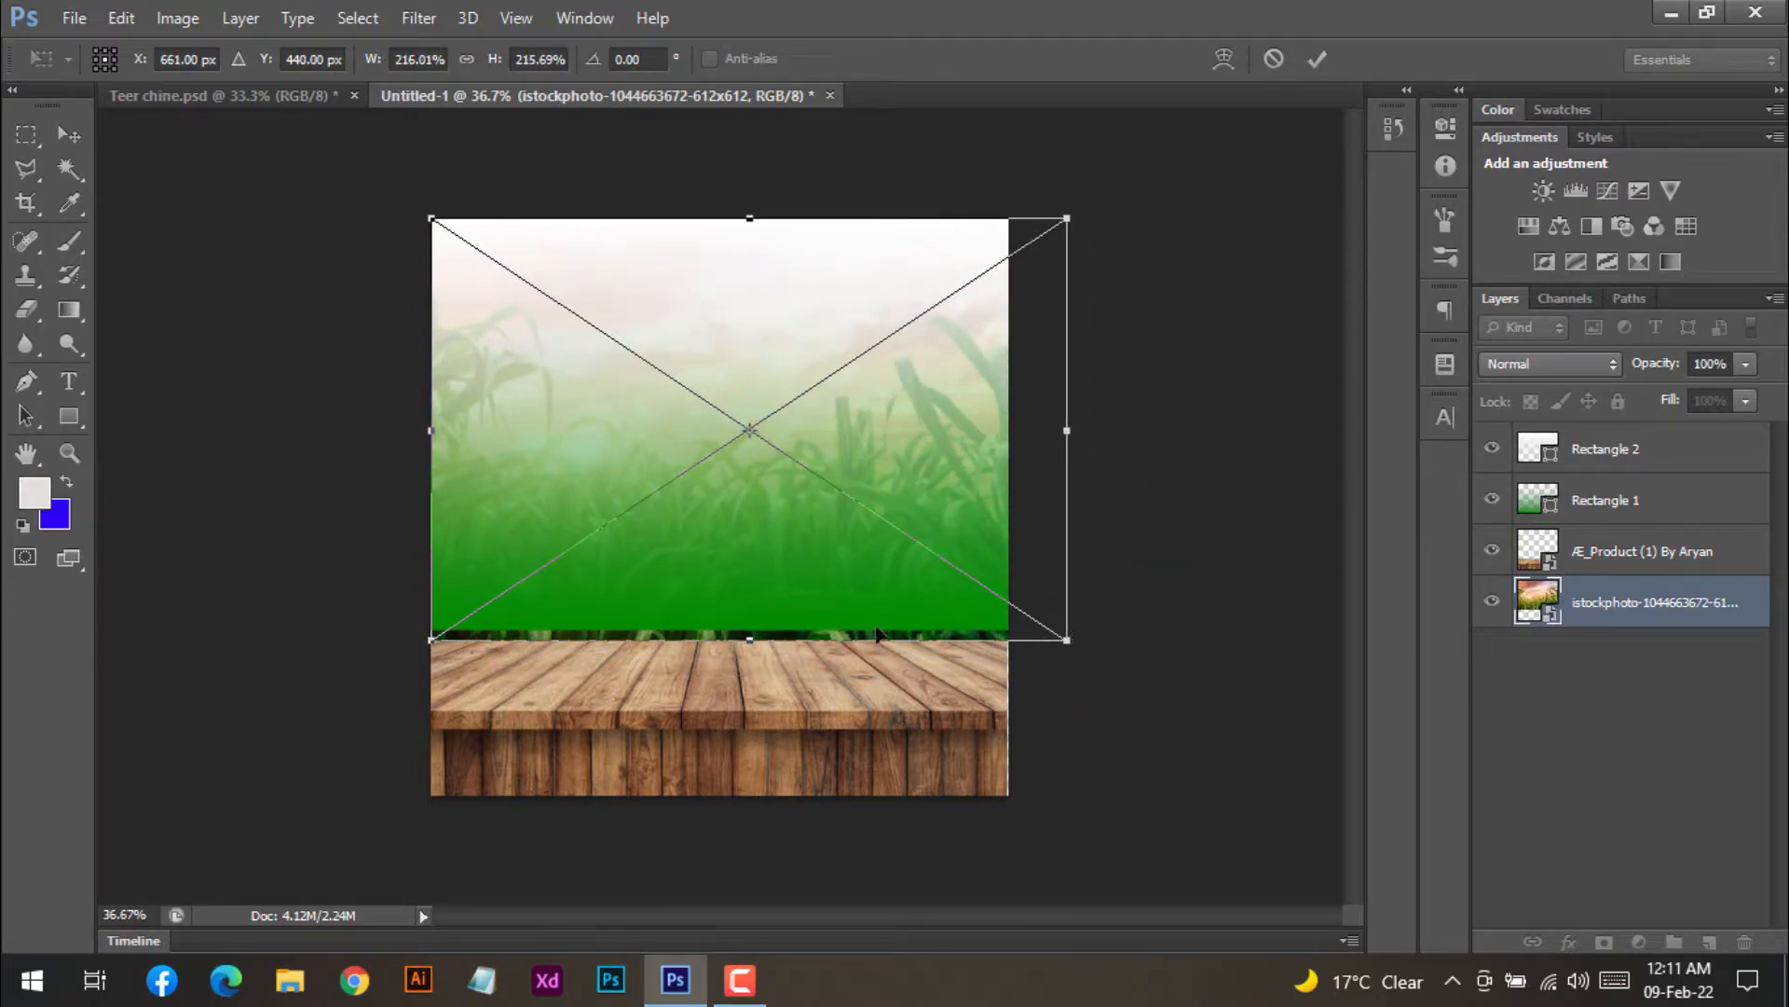
click(1316, 60)
click(1125, 535)
- Move the white gradient rectangle slightly up
drag(792, 536, 824, 516)
click(1585, 500)
drag(932, 585, 935, 558)
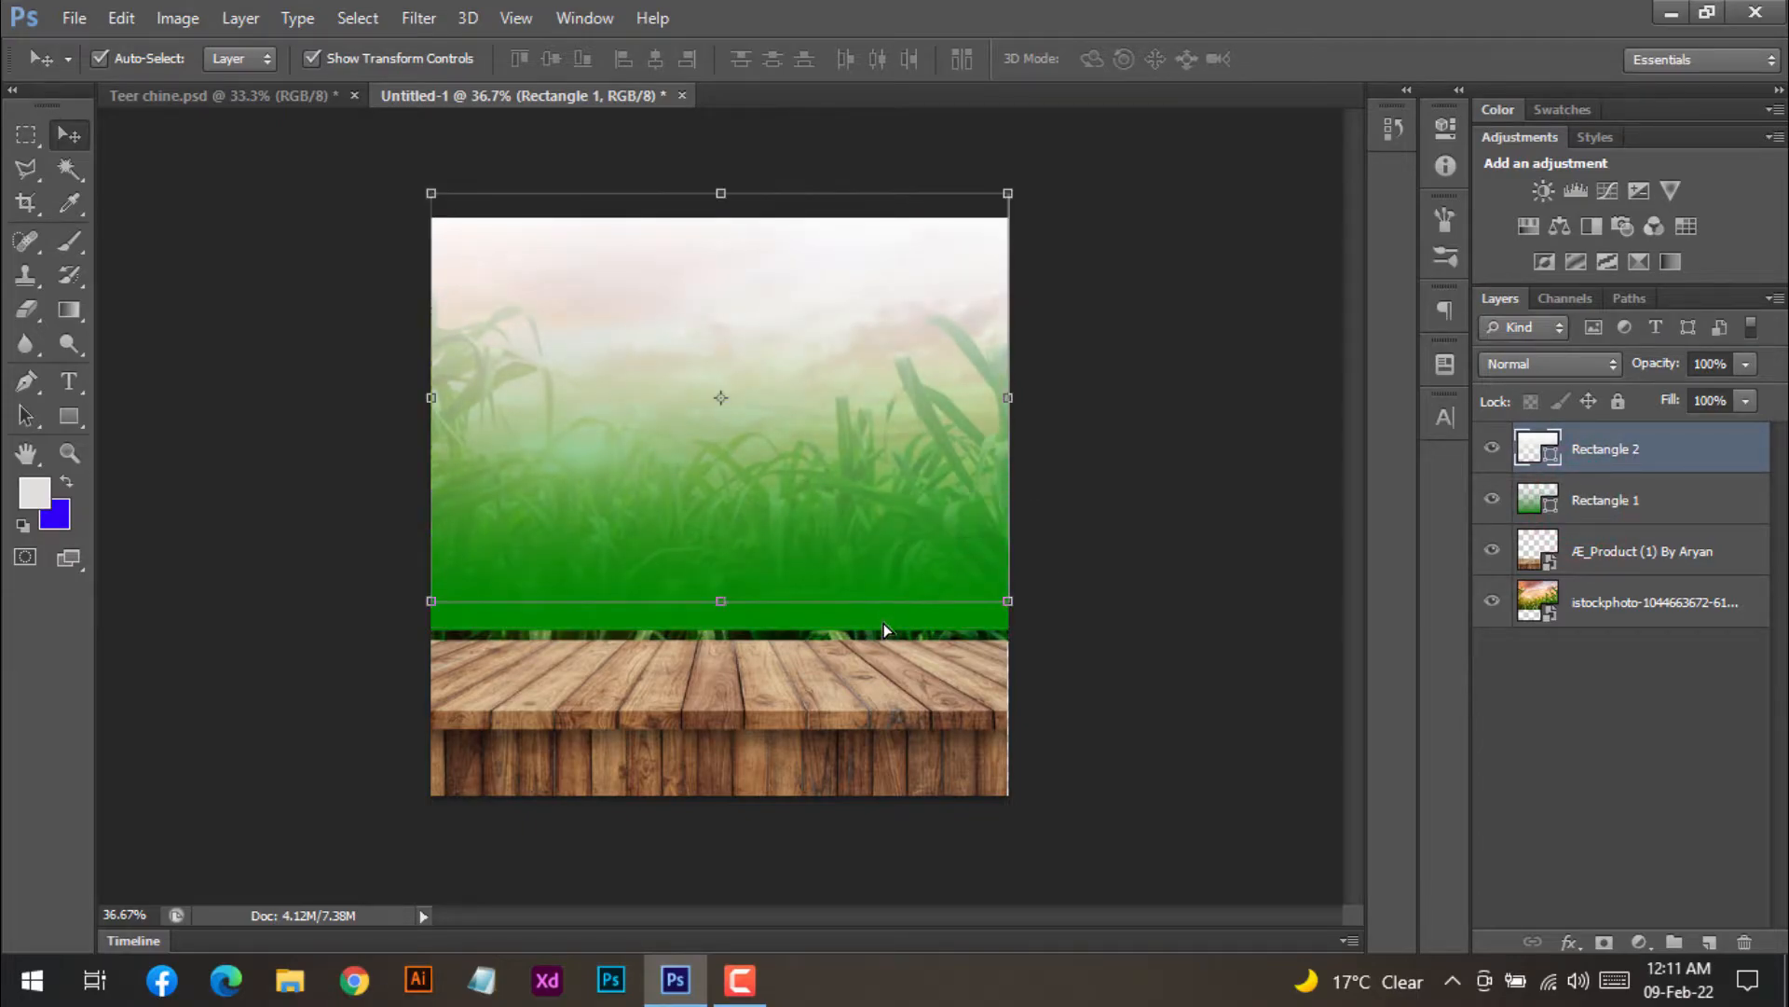
click(883, 619)
click(1323, 61)
click(1068, 570)
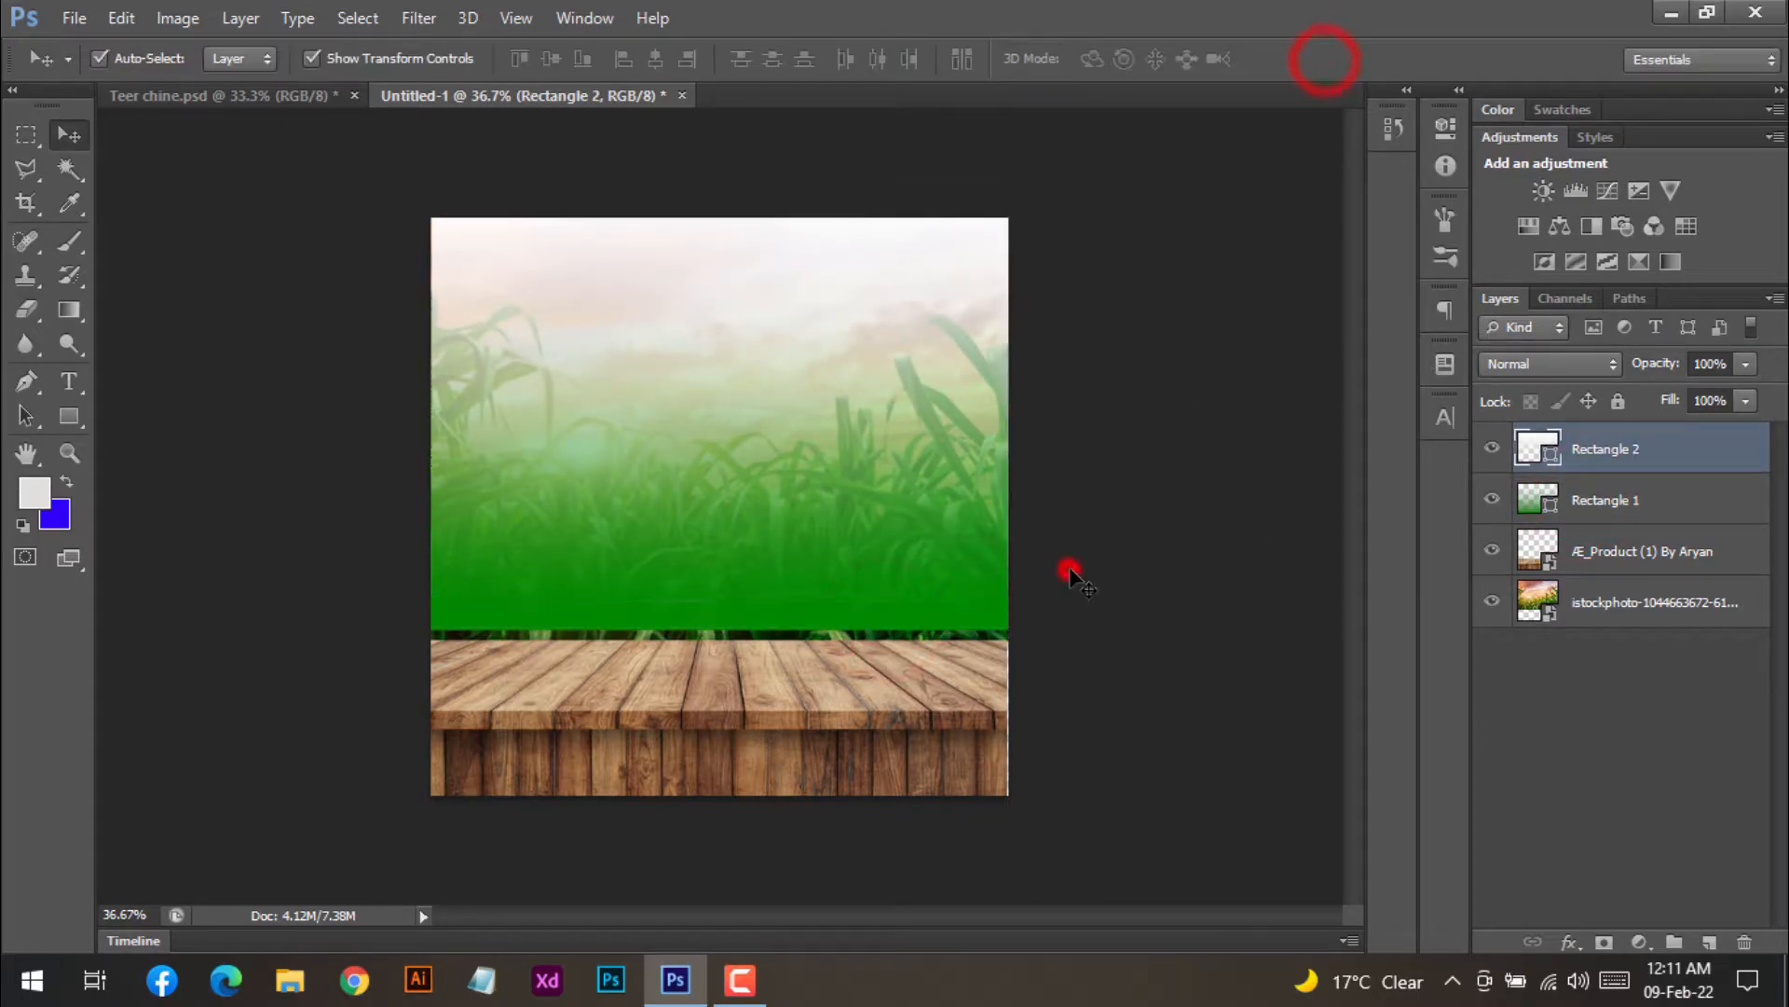
- Move the green gradient rectangle down until its lower edge meets the rear edge of the tabletop
scroll(936, 639, up, 3)
drag(778, 599, 753, 643)
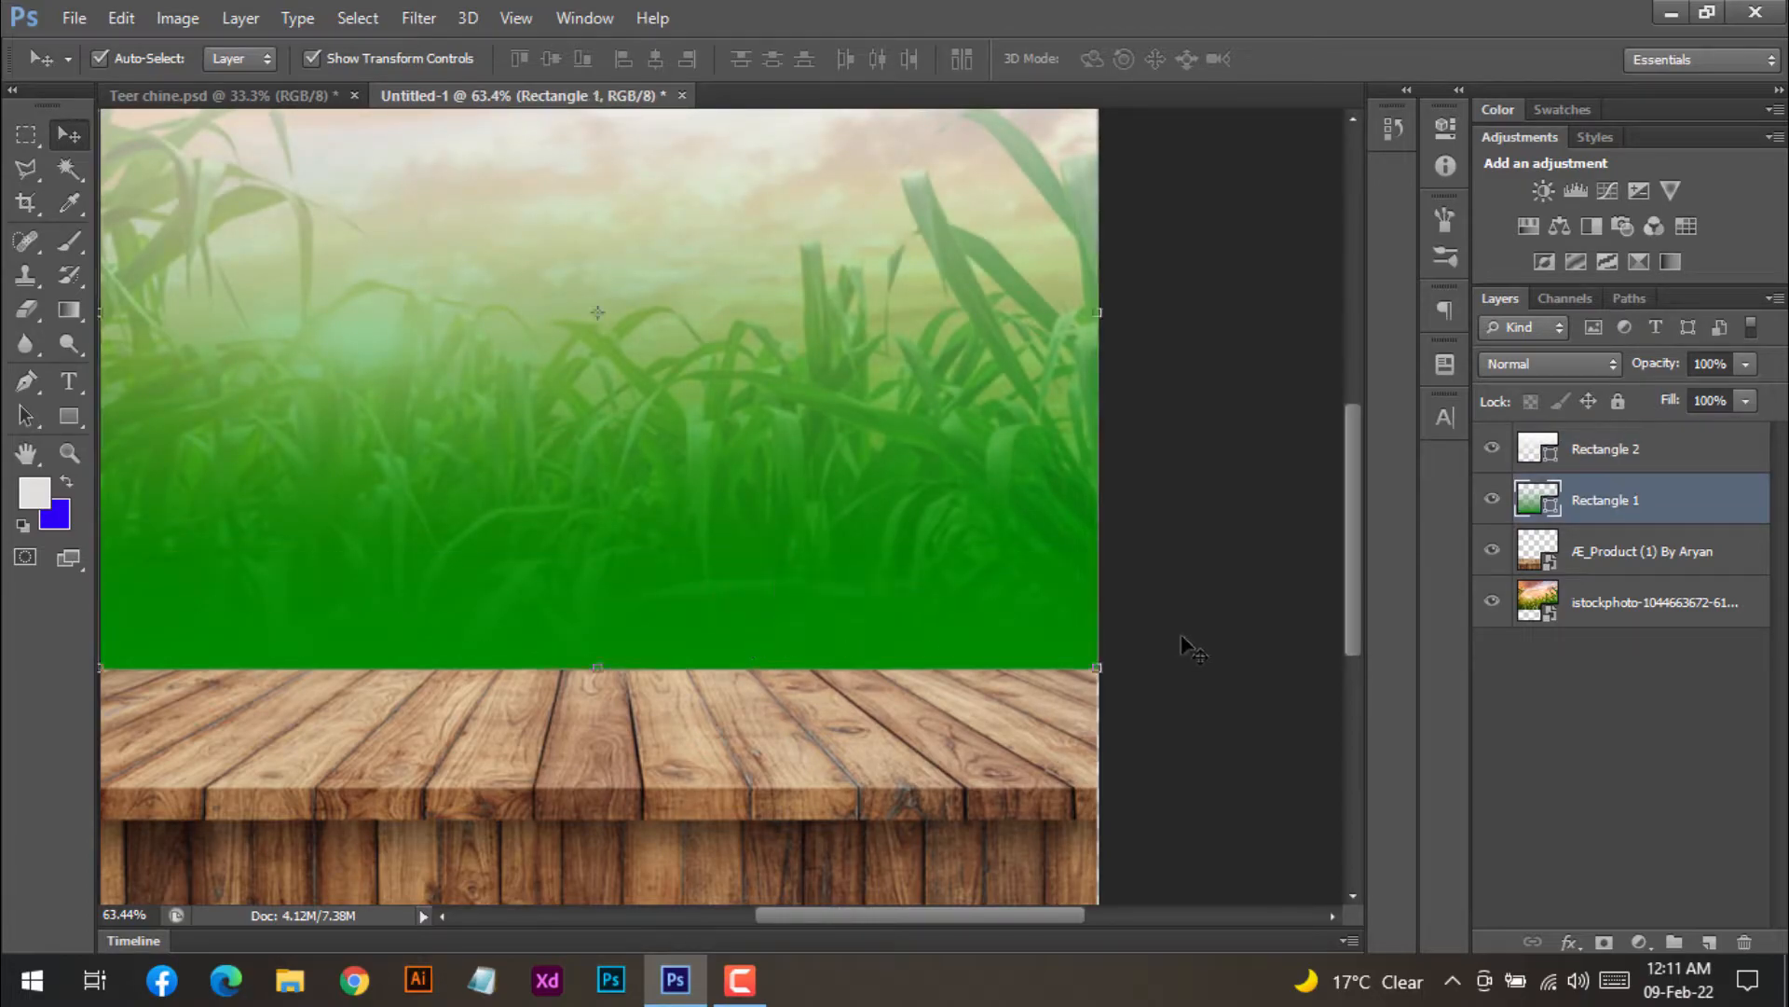
click(1176, 611)
- Move the white gradient rectangle slightly down over the sky
scroll(1177, 610, down, 2)
click(875, 259)
drag(838, 362, 837, 400)
click(1127, 439)
scroll(1123, 438, down, 1)
scroll(1078, 458, up, 1)
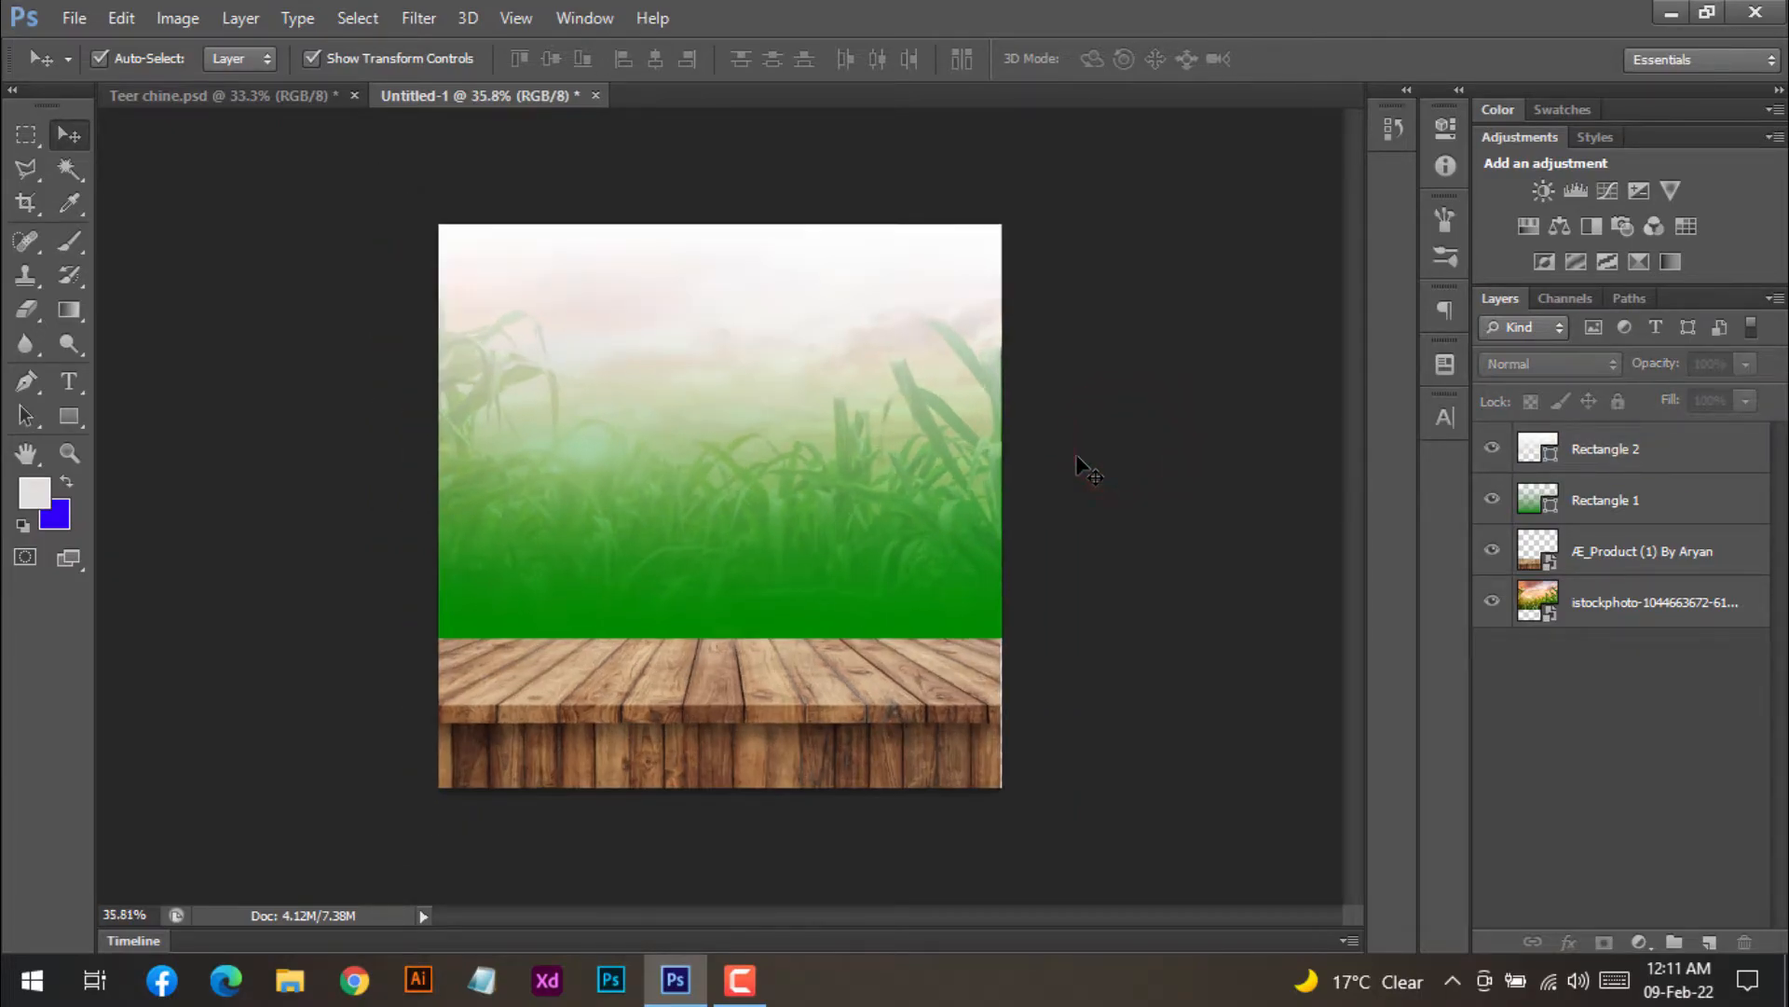
- Check the reference ad and set the middle colour stop of the green rectangle's gradient to location 58%
click(304, 97)
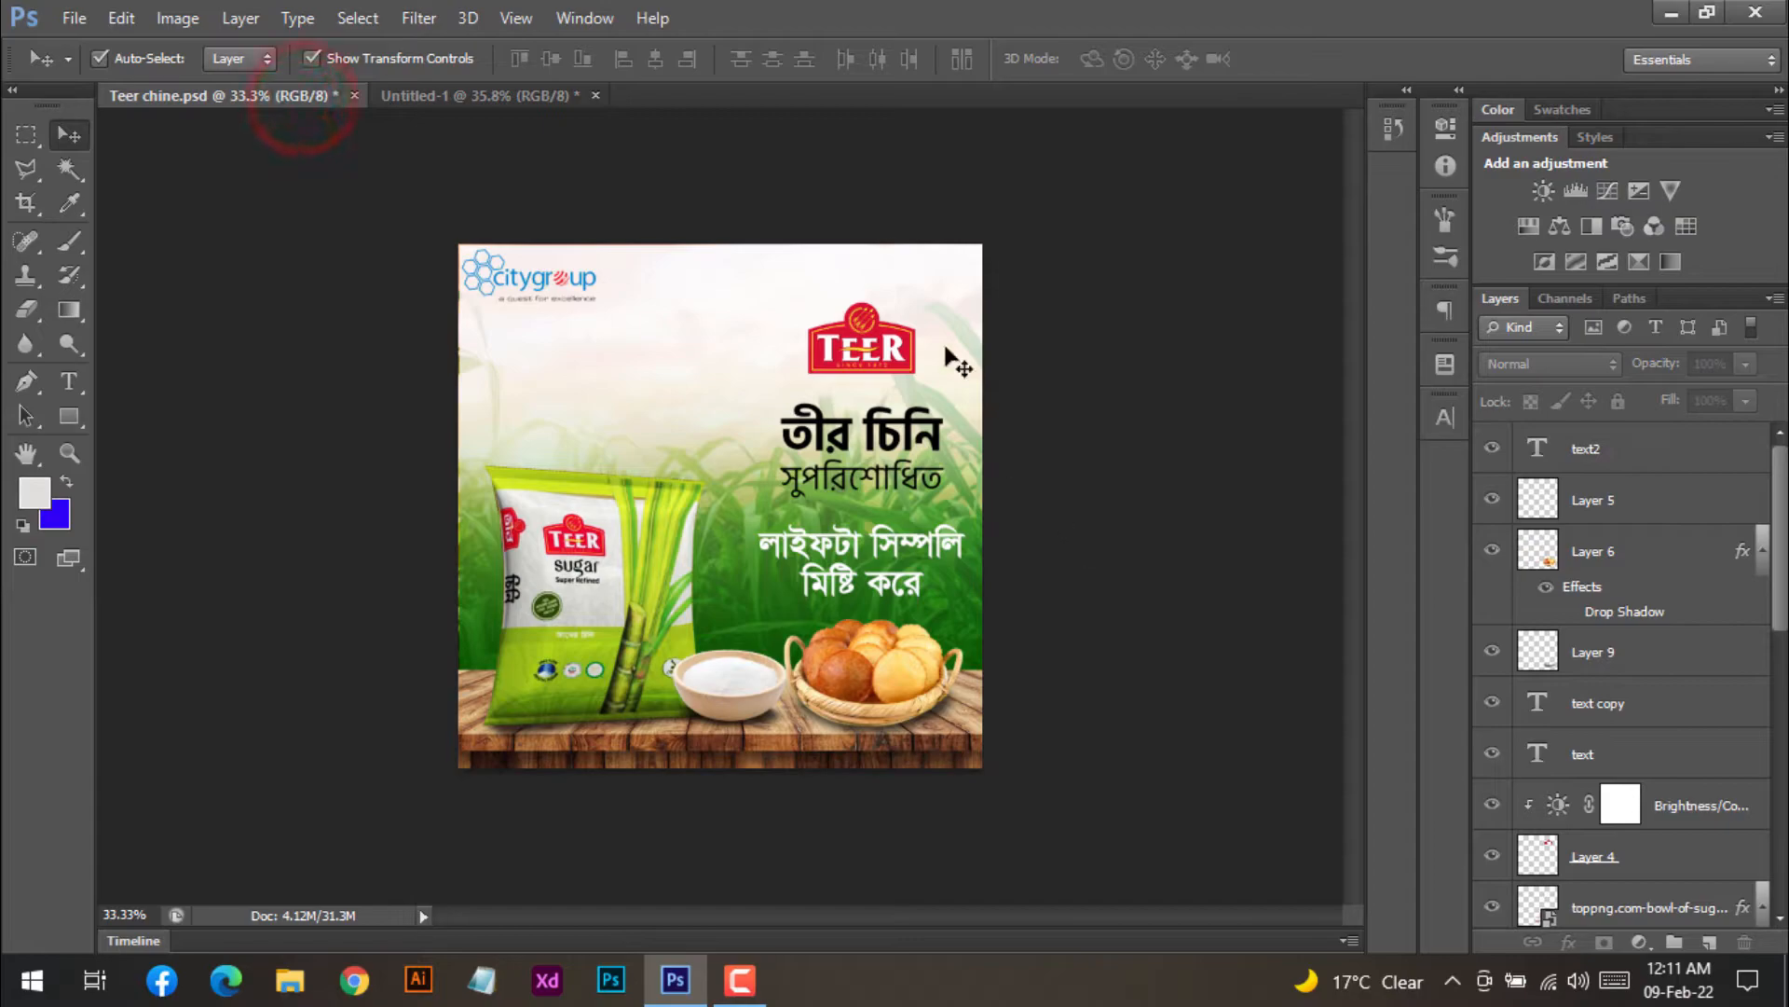
click(456, 97)
click(1256, 634)
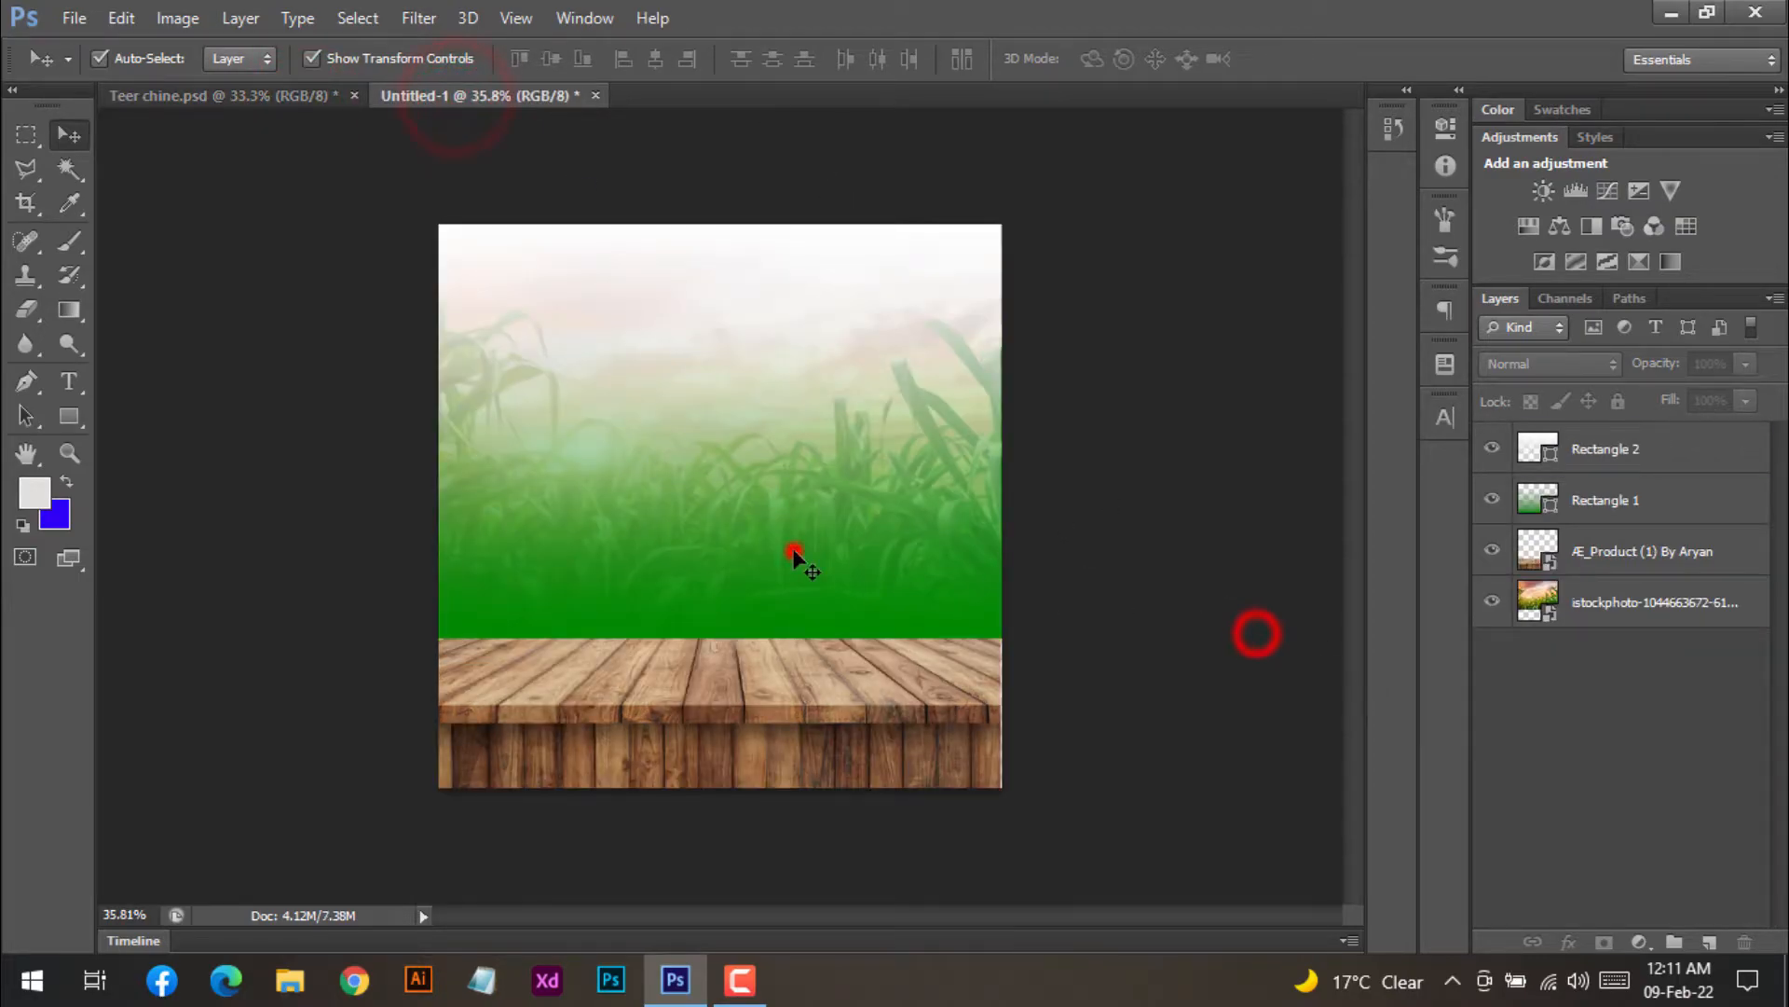
click(793, 550)
double_click(1537, 500)
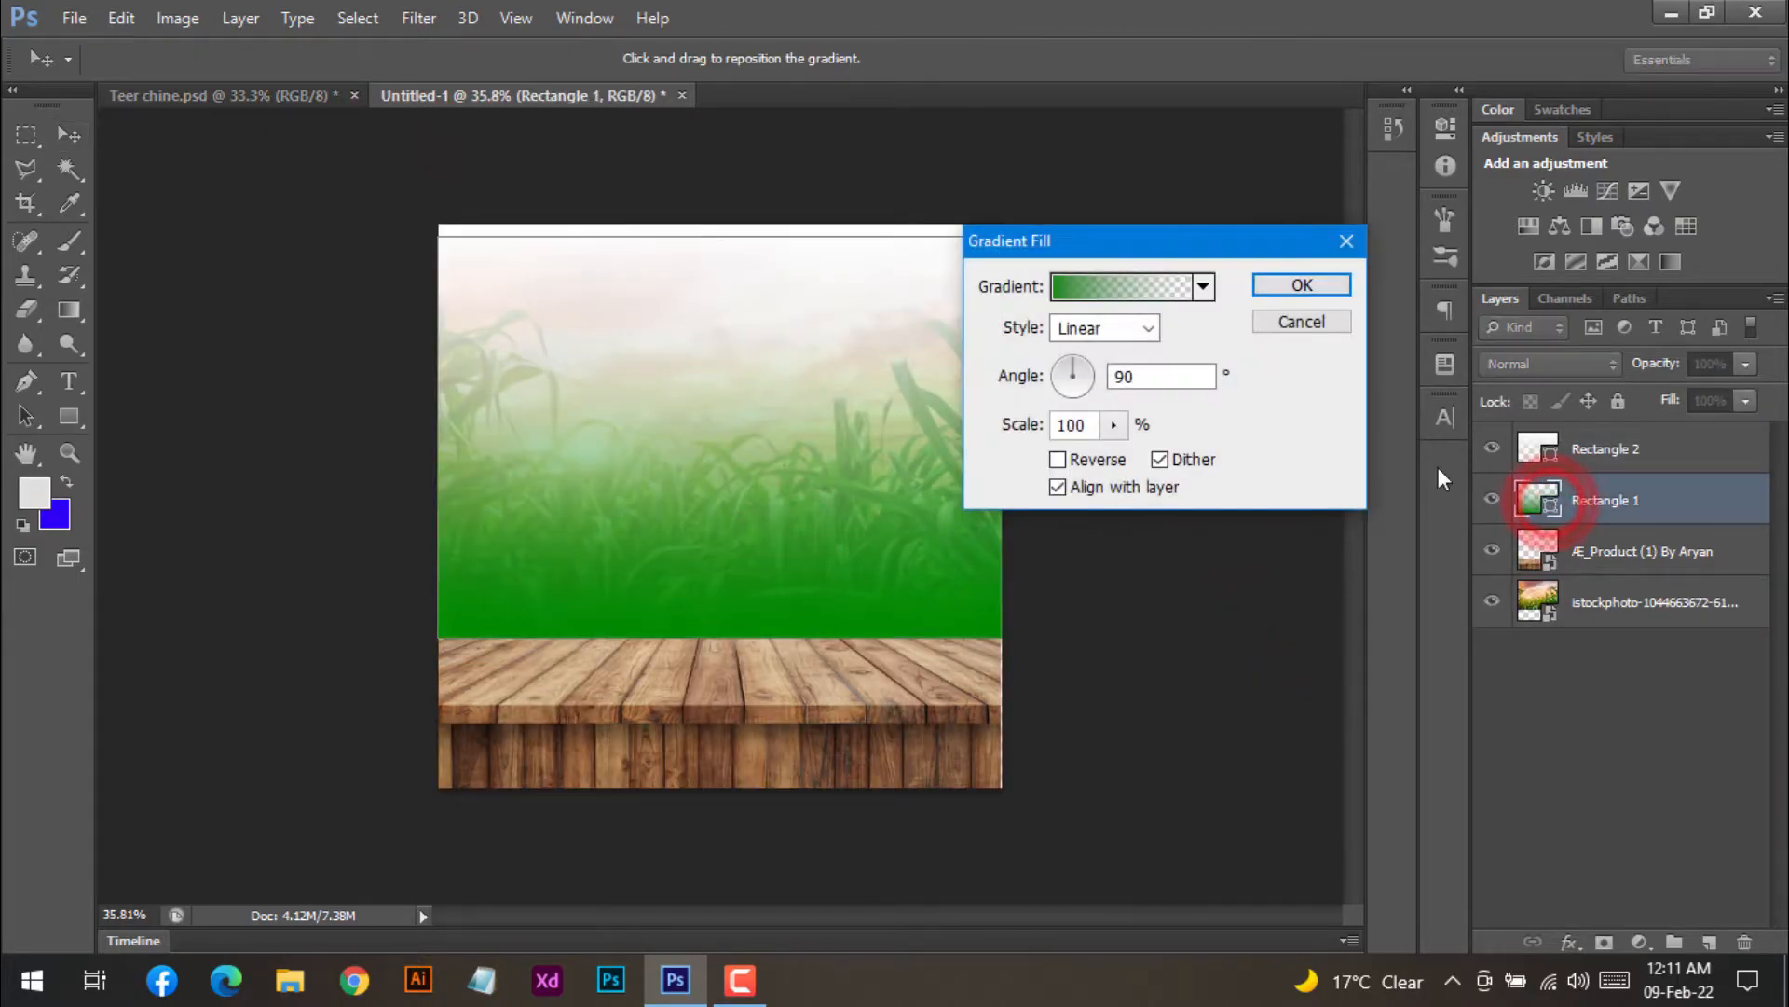
click(1096, 289)
click(1496, 570)
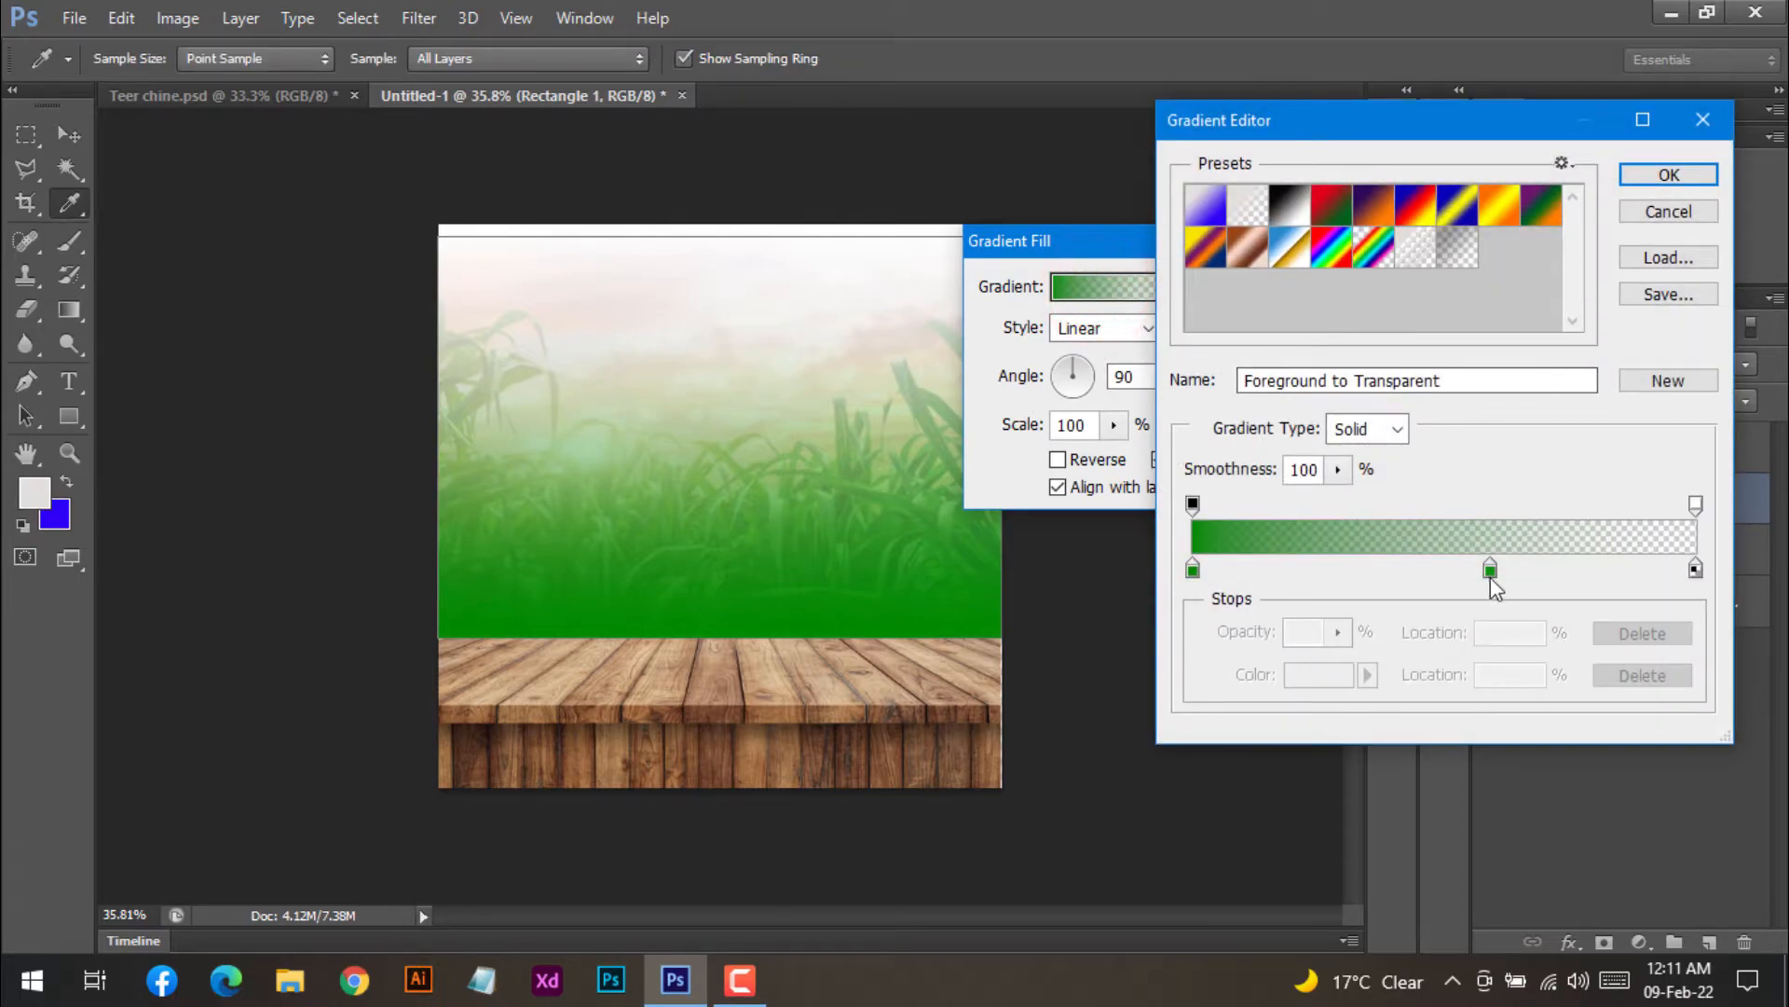
drag(1499, 570, 1531, 570)
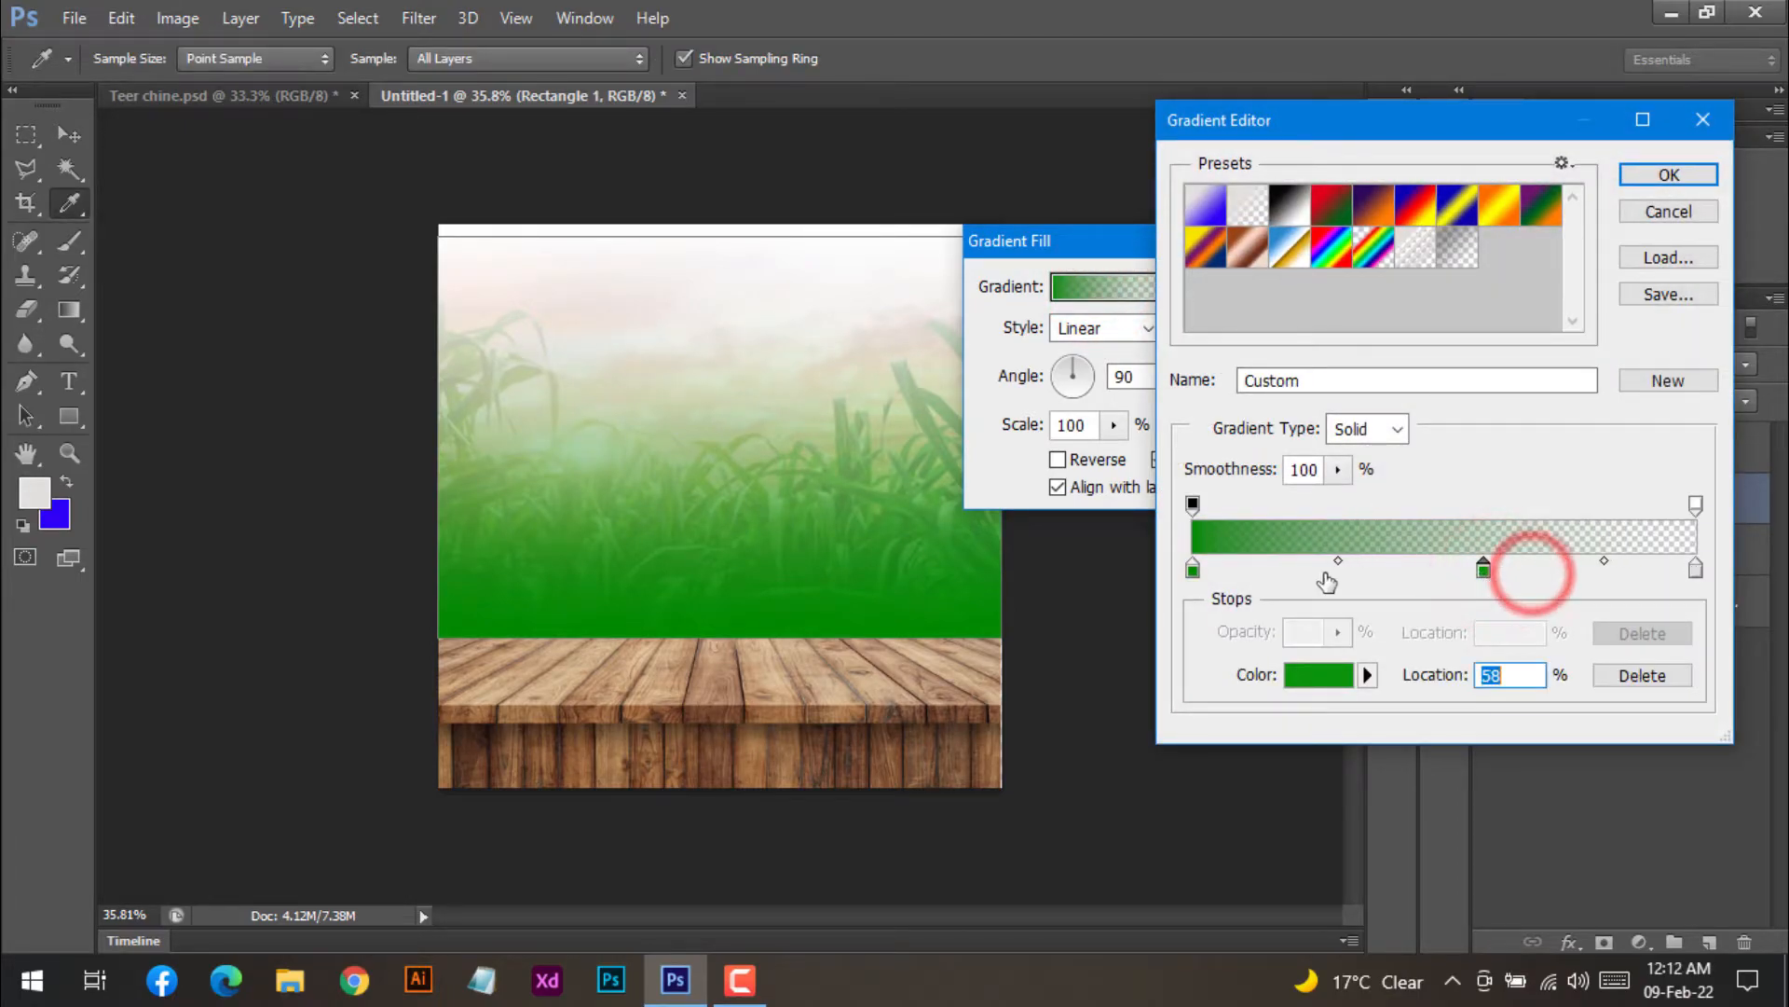
- Set the colour stop at the transparent end of the green rectangle's gradient to near-white
double_click(1696, 571)
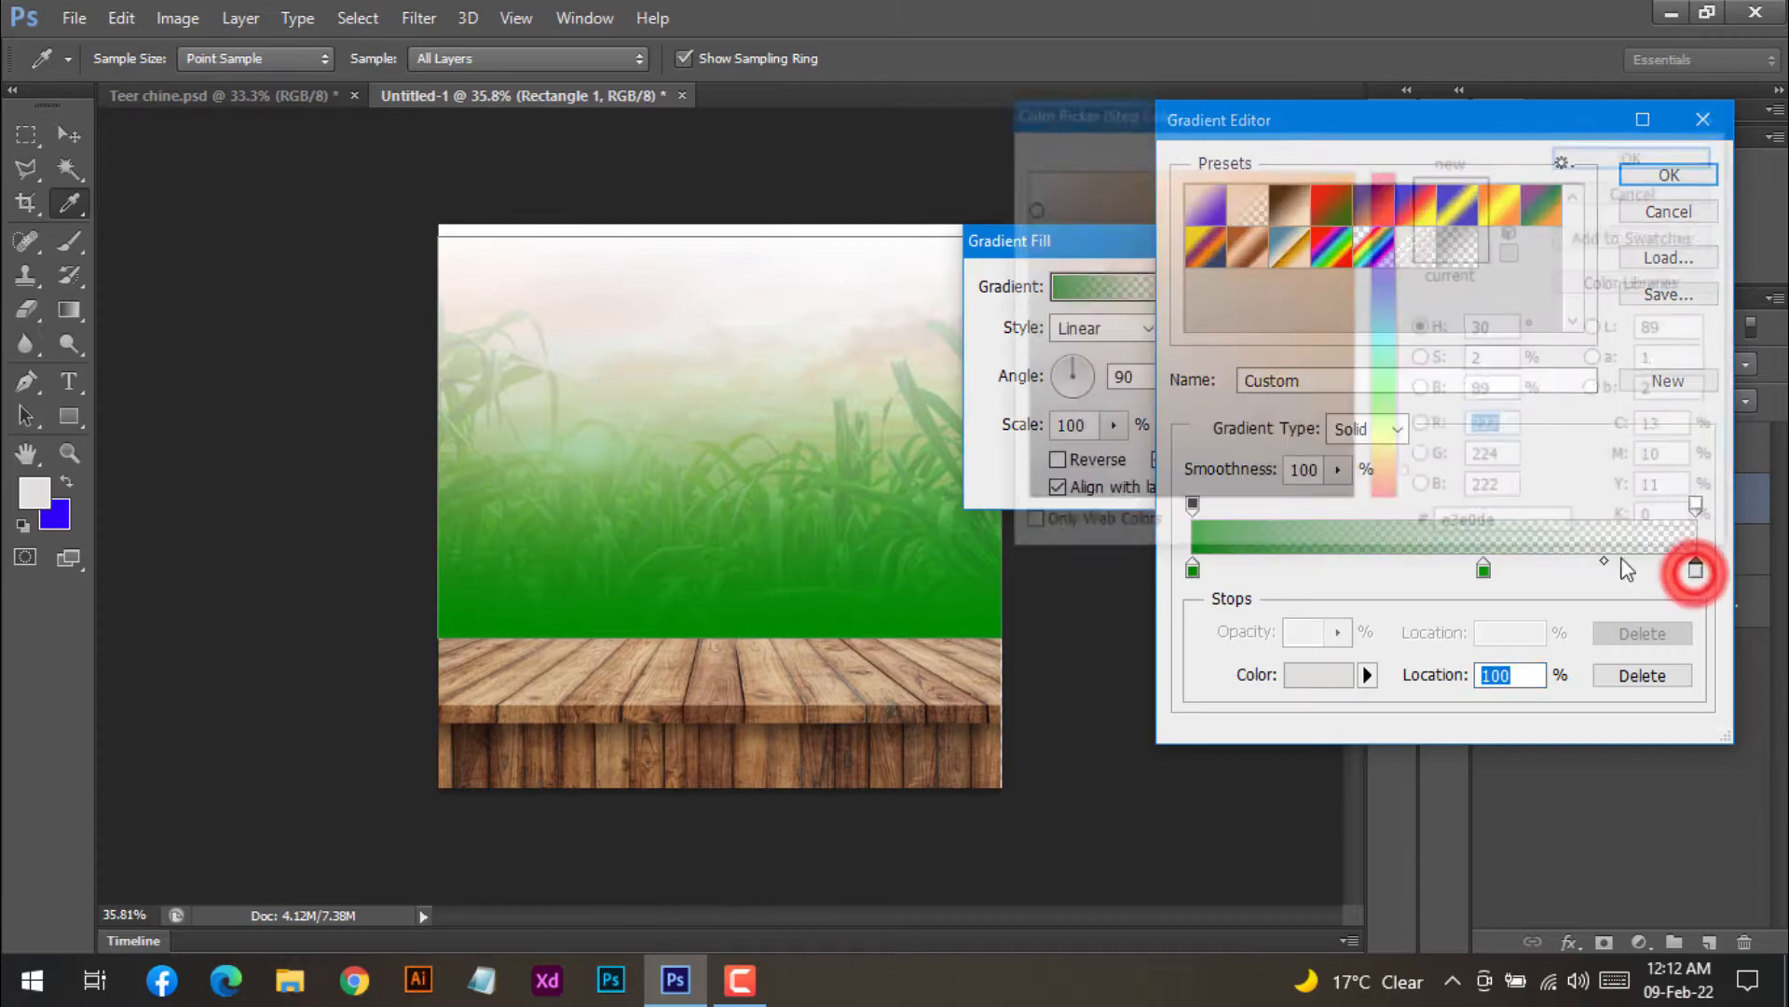
drag(1031, 193, 1025, 170)
click(1649, 152)
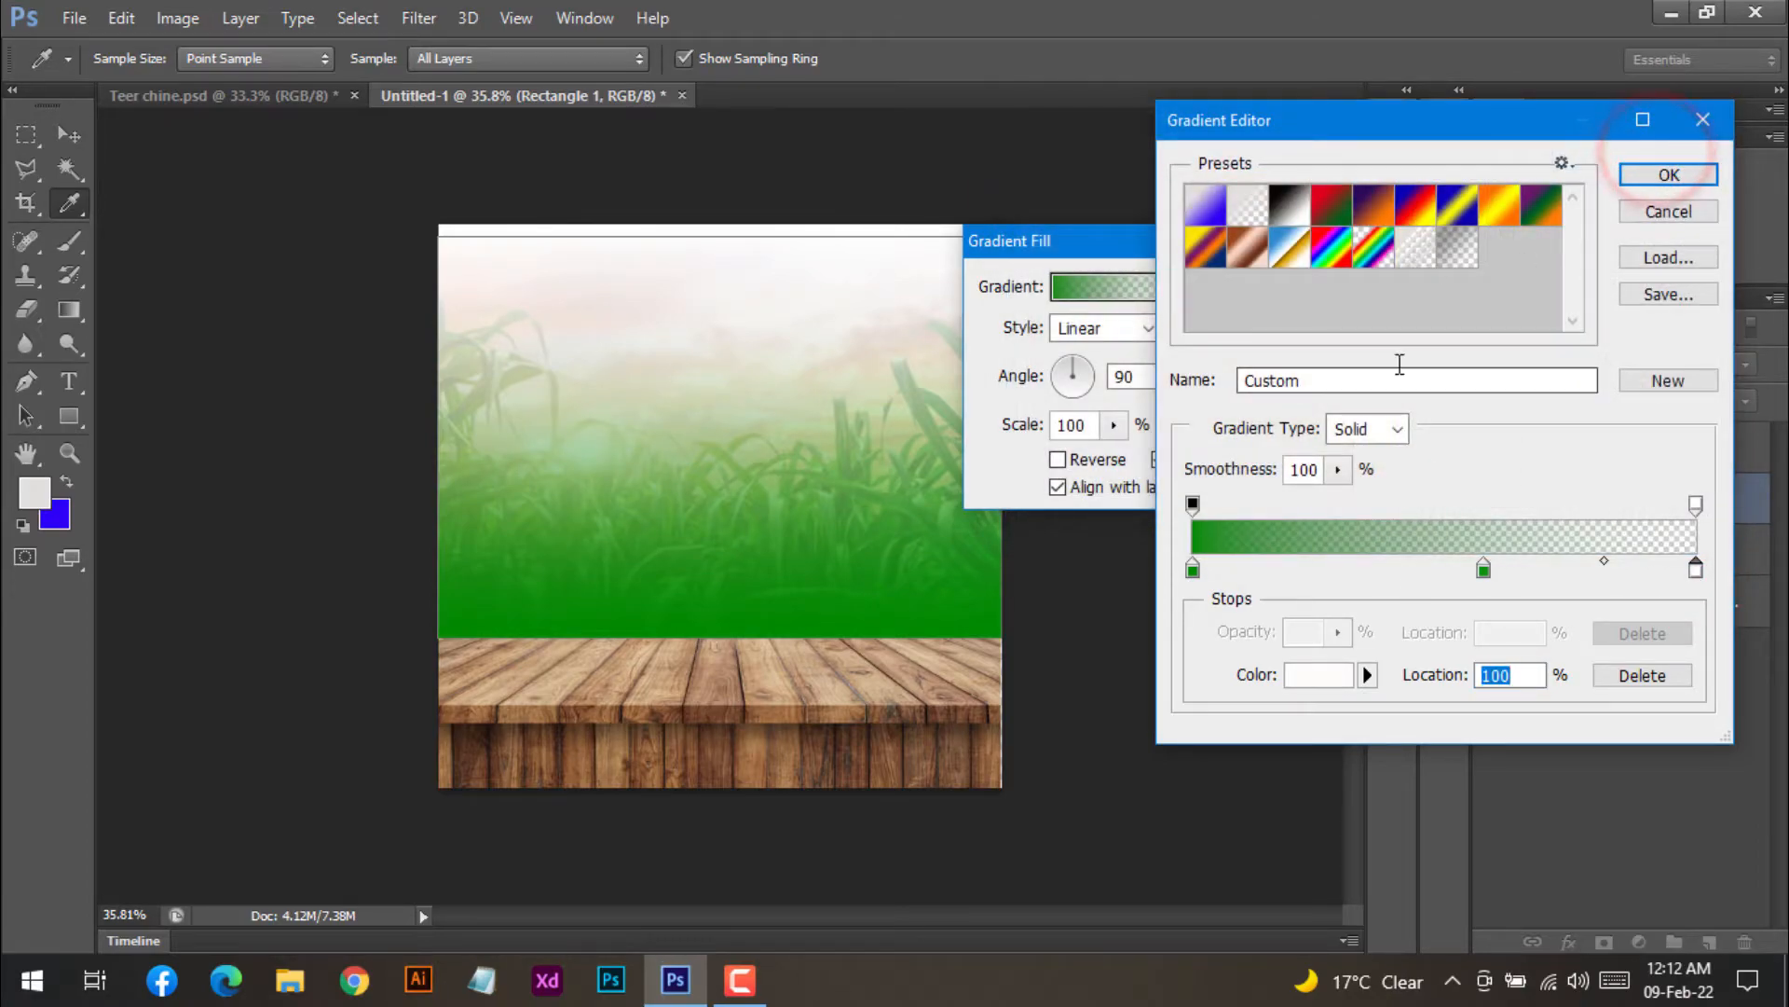
- Apply the edited gradient fill to the green rectangle and deselect it
click(1648, 174)
click(1285, 289)
click(1253, 451)
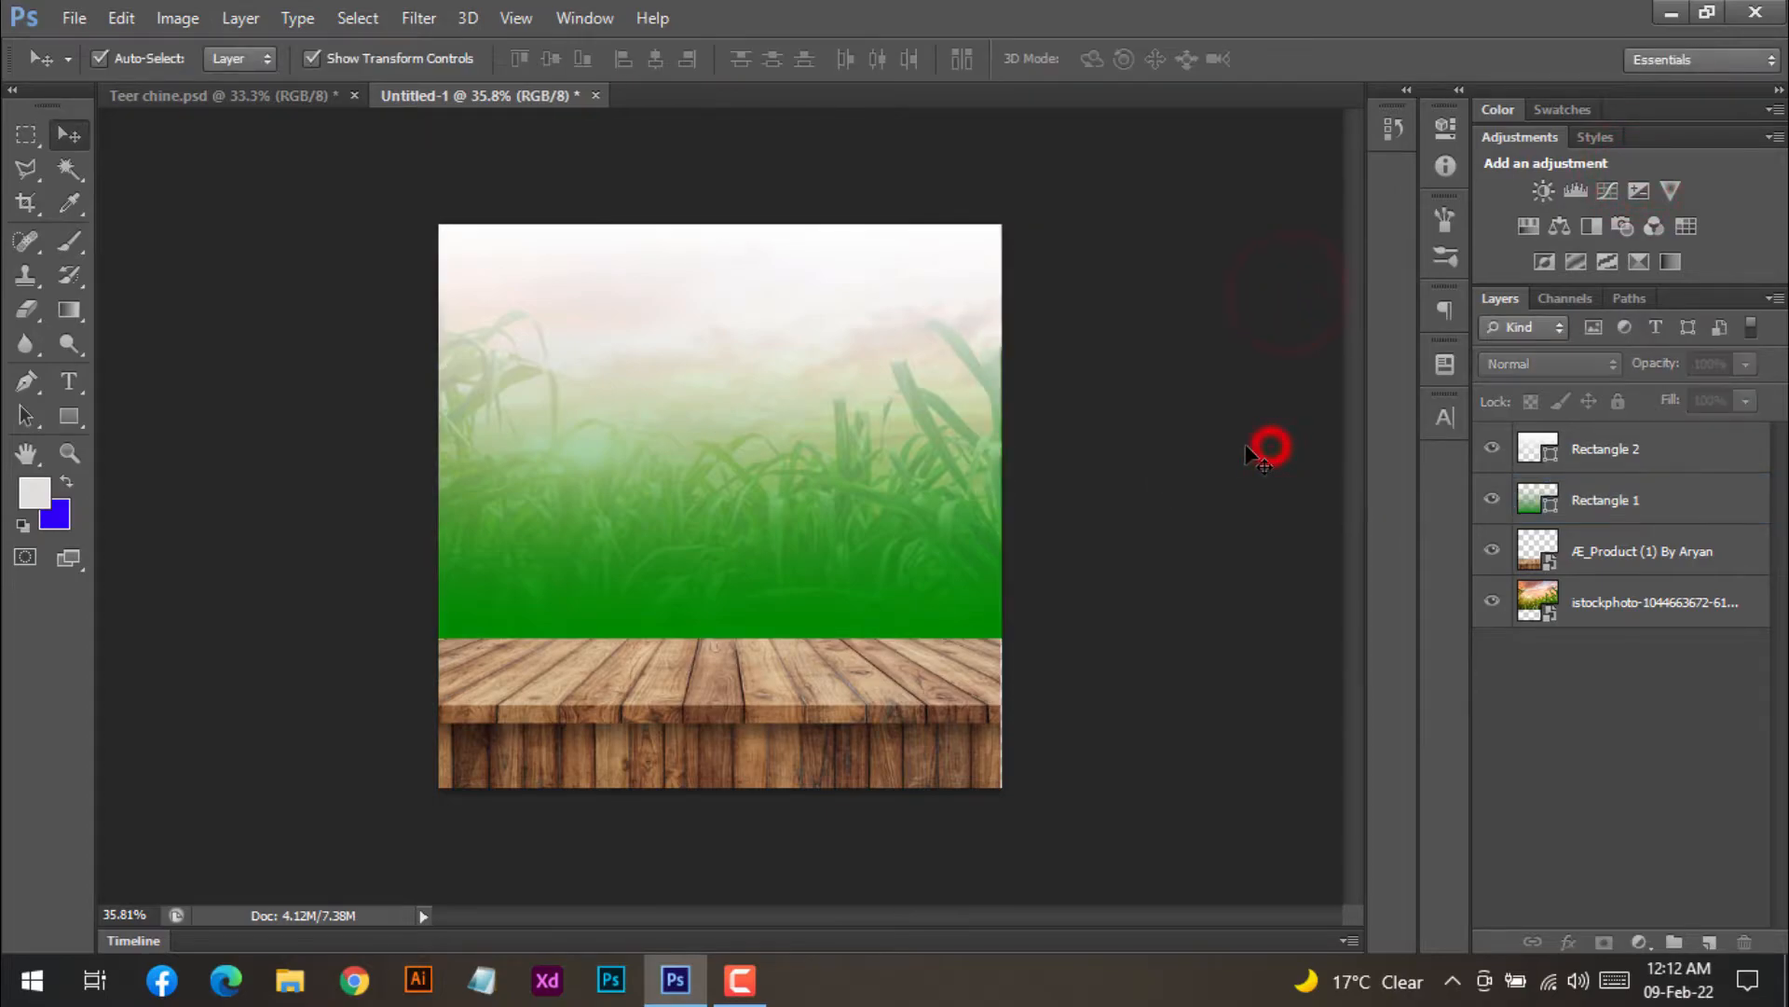
- Enlarge the wooden table beyond the canvas width and lower it until its rear edge meets the green gradient, following the reference ad
drag(721, 695, 719, 690)
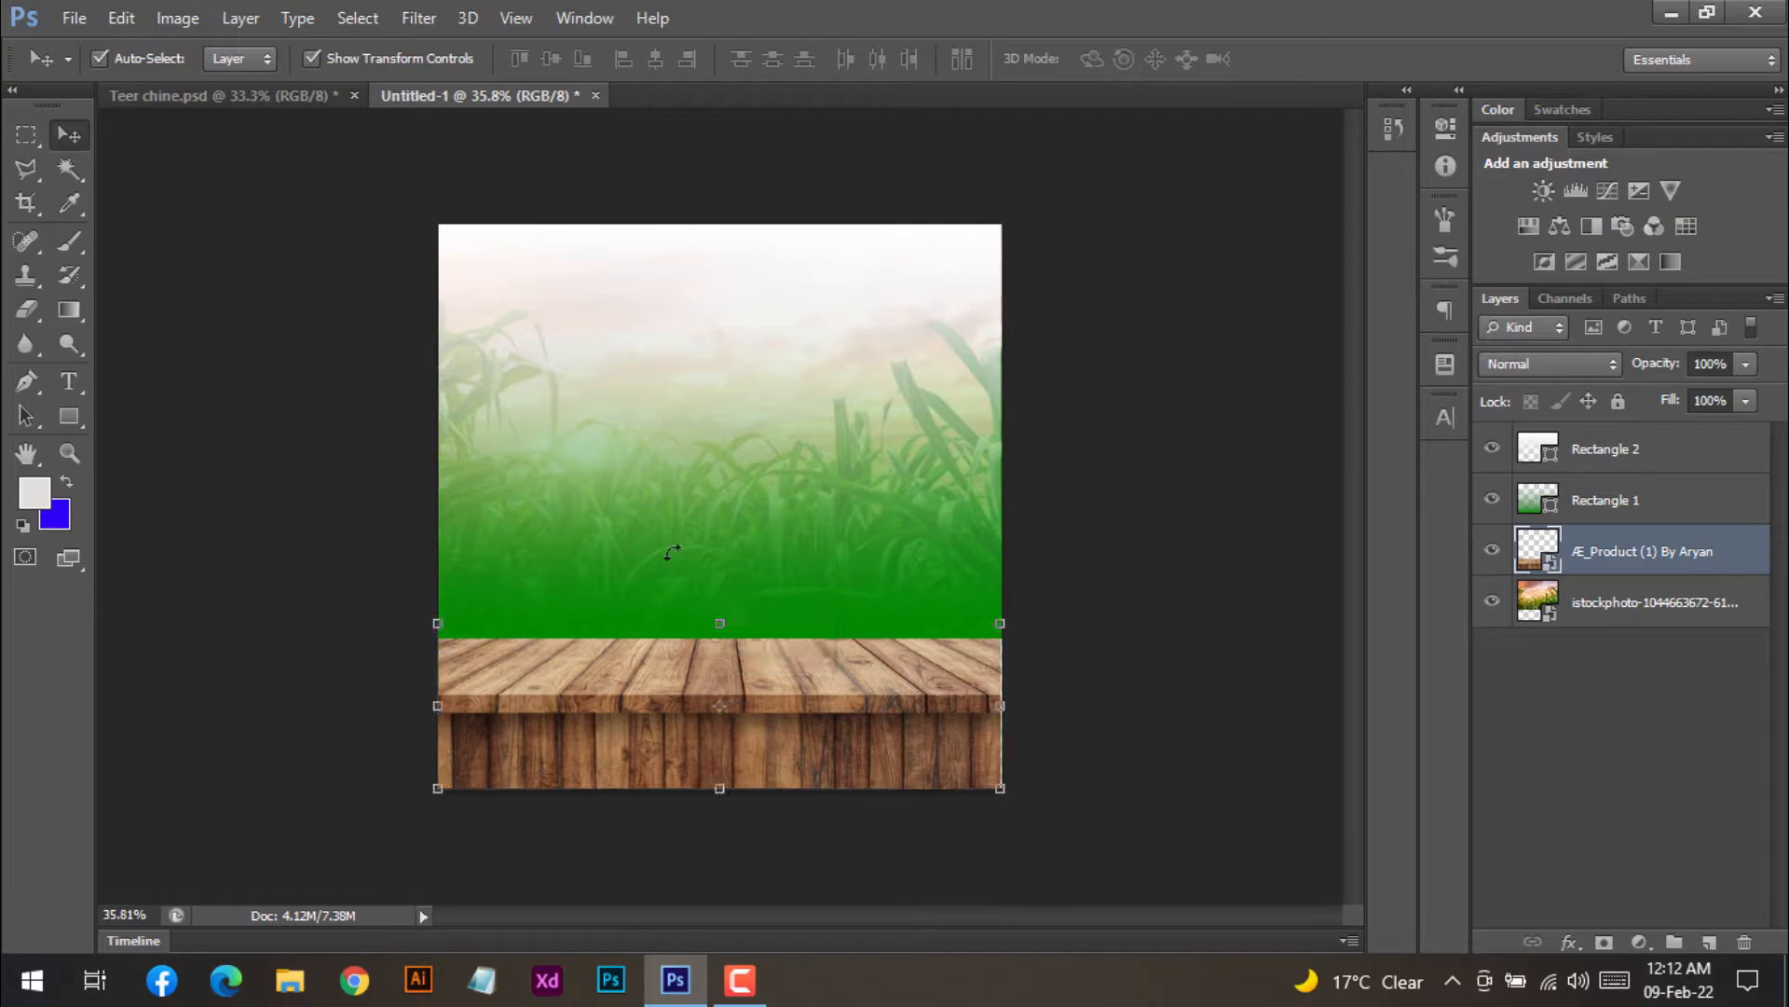
click(239, 92)
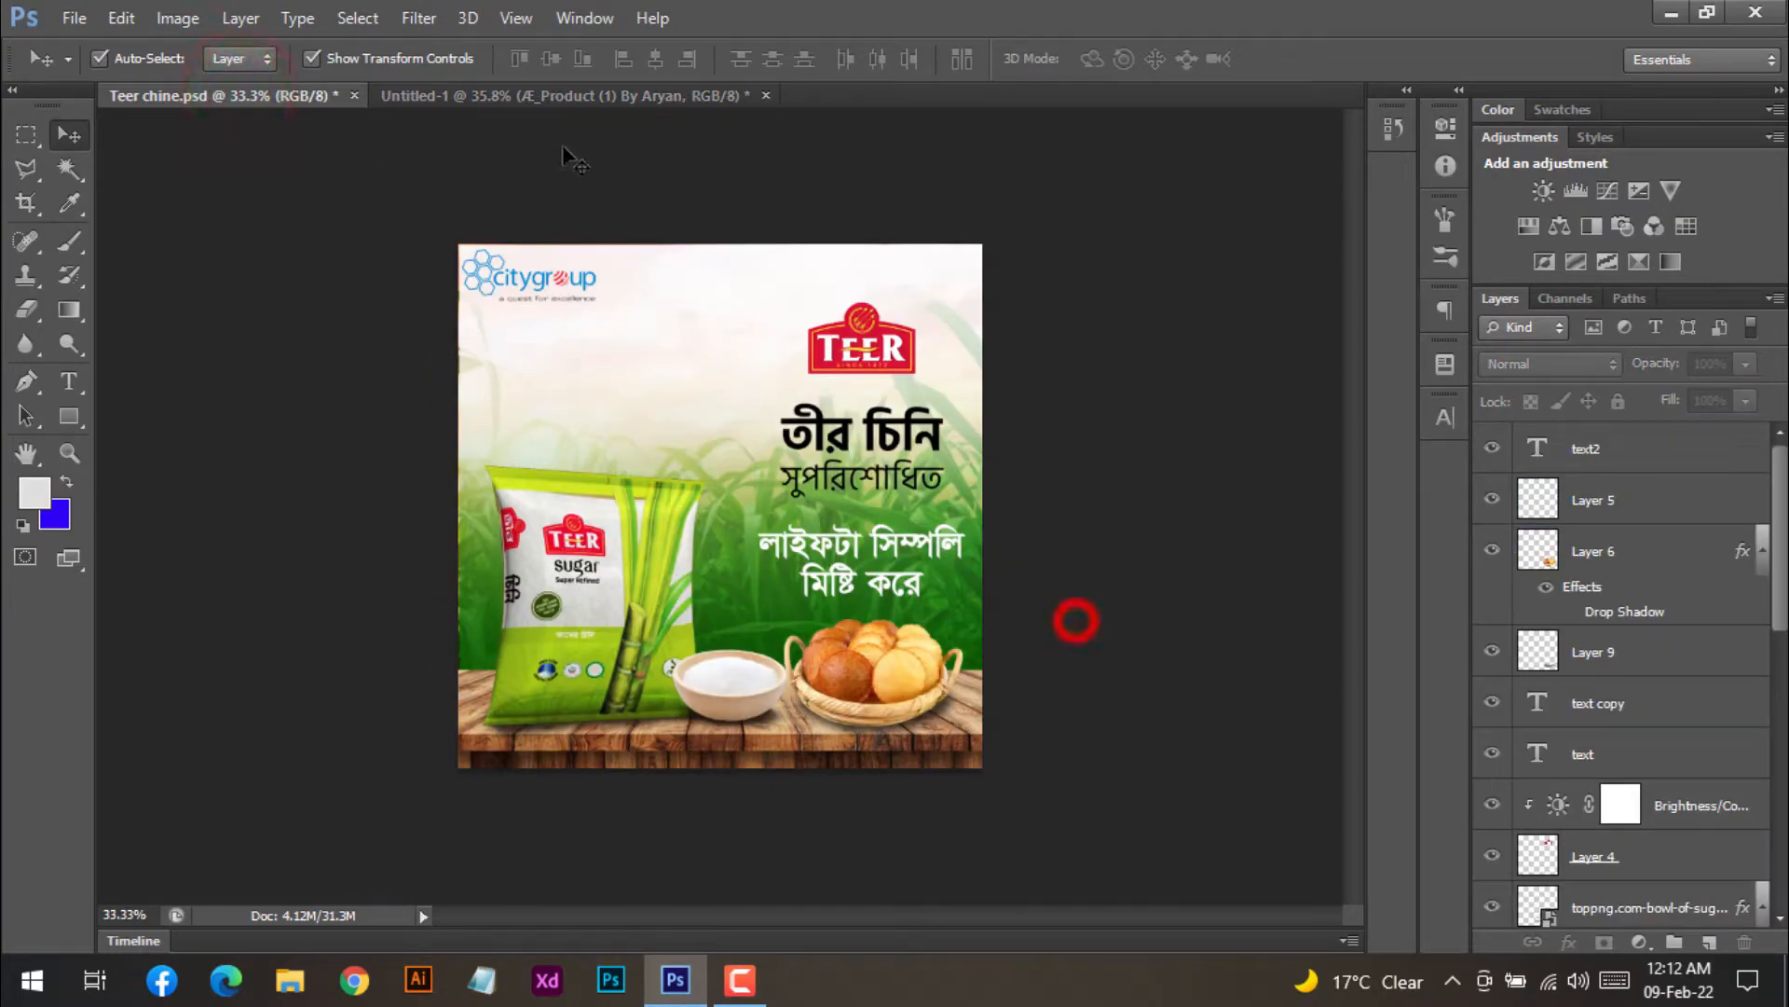
click(524, 97)
drag(1002, 788, 1171, 820)
drag(781, 733, 757, 671)
drag(1079, 826, 1170, 914)
drag(809, 738, 783, 683)
click(1317, 57)
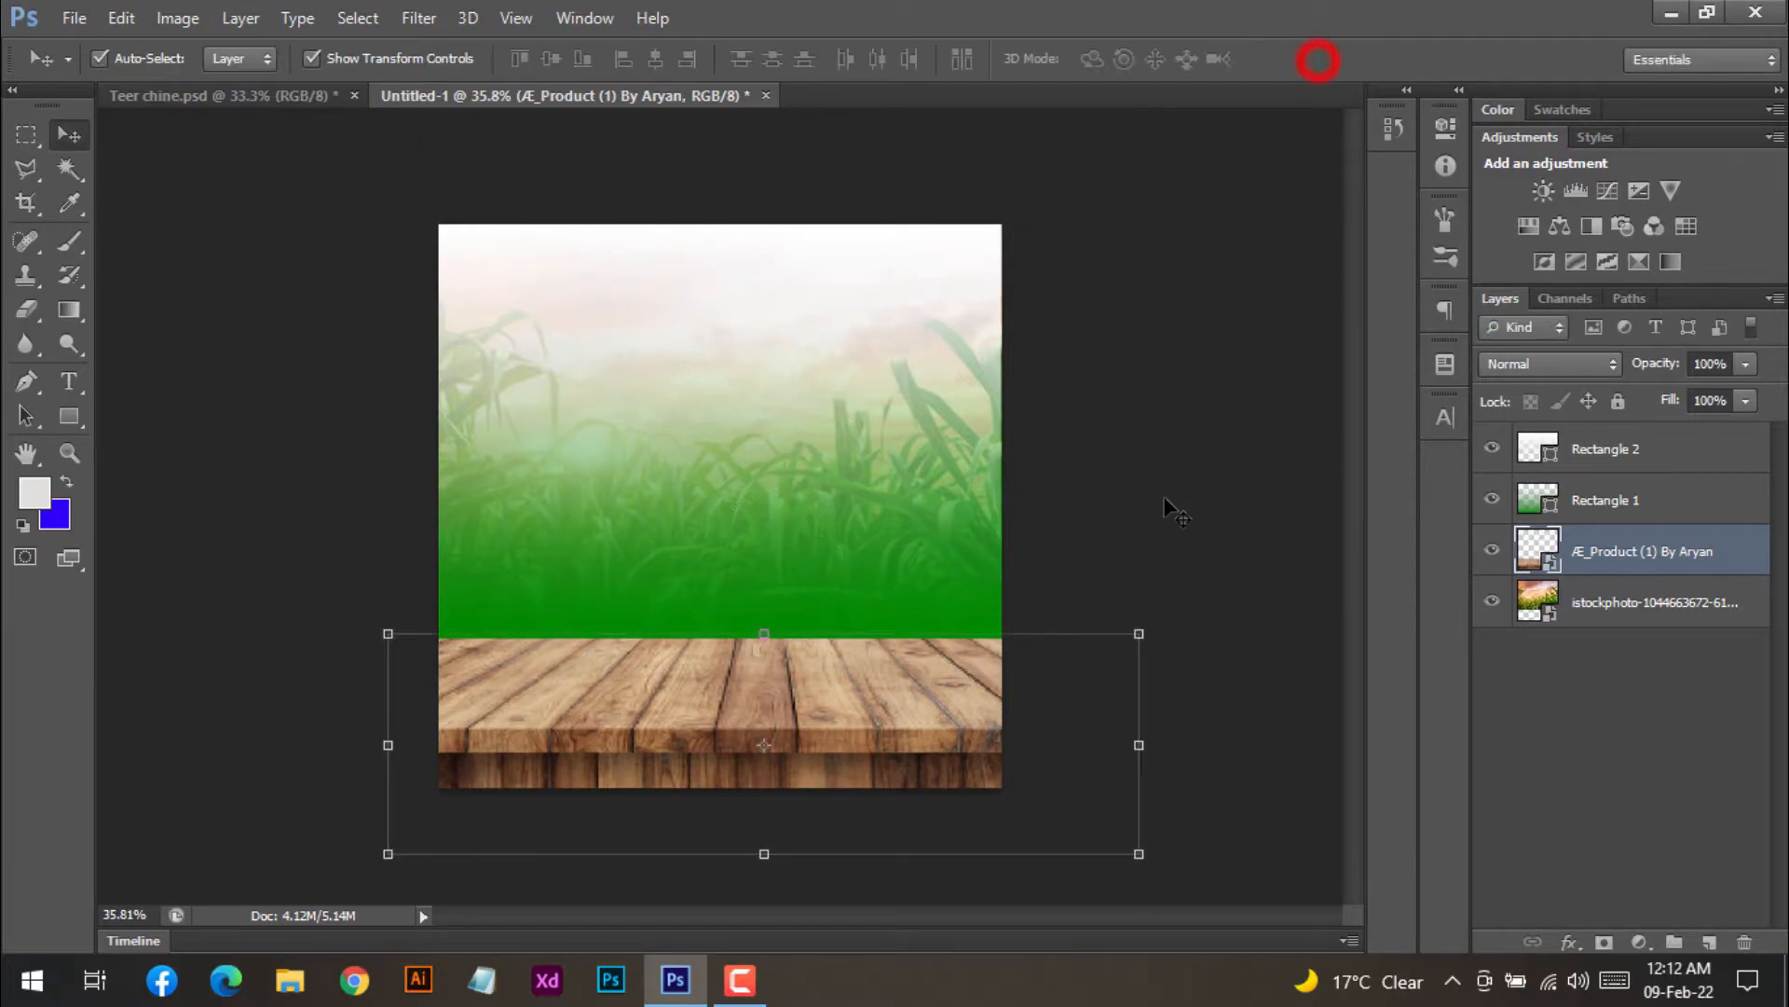
click(1170, 507)
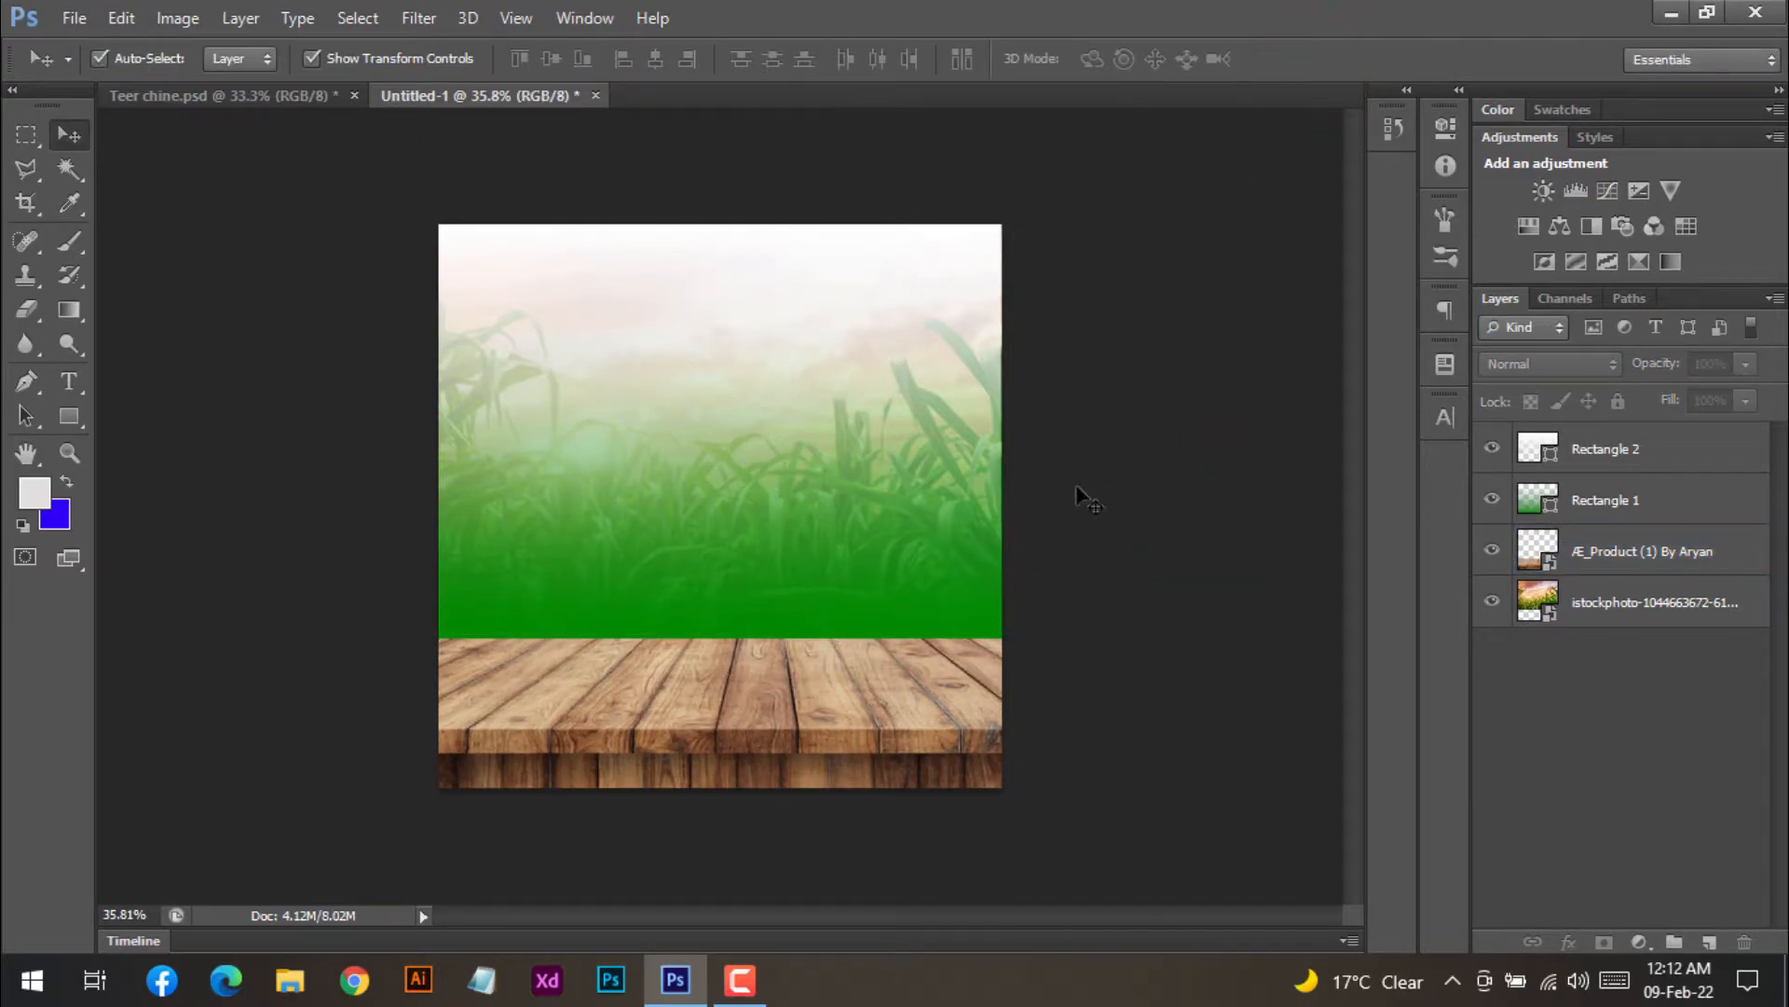
- Place the sugar packet image 1.png, scale it to about 14% and stand it on the left part of the tabletop
click(277, 101)
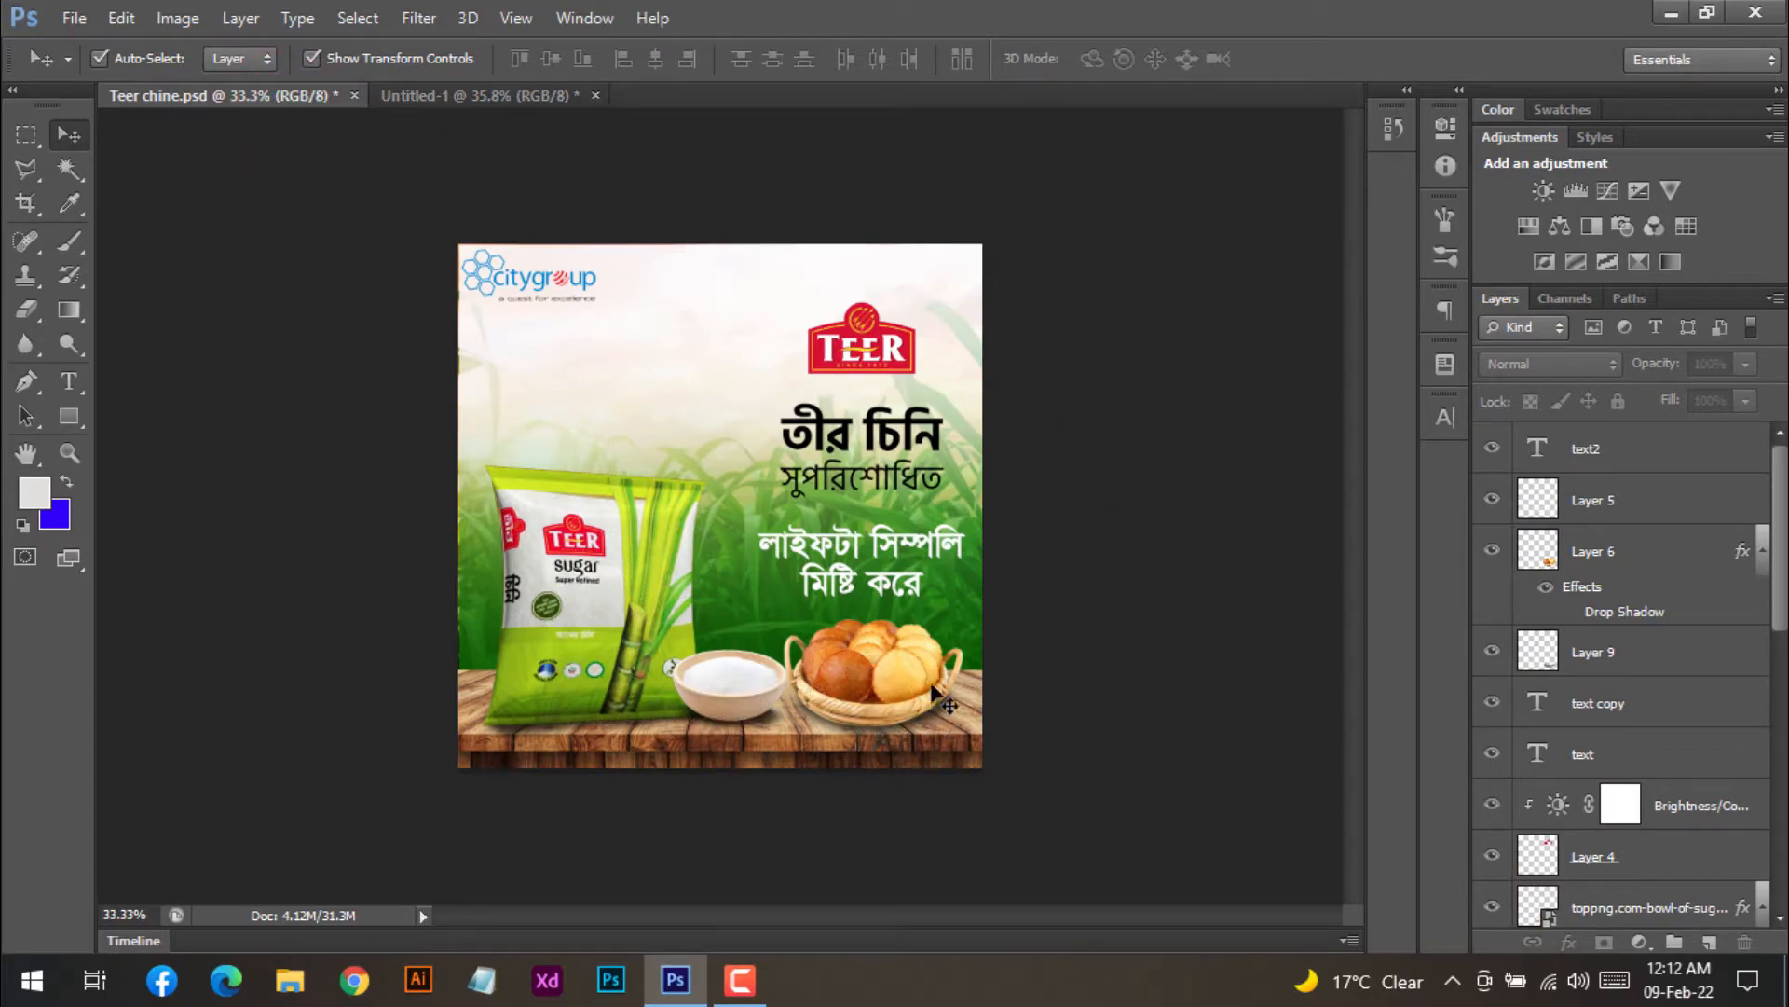
click(498, 97)
click(75, 18)
click(138, 443)
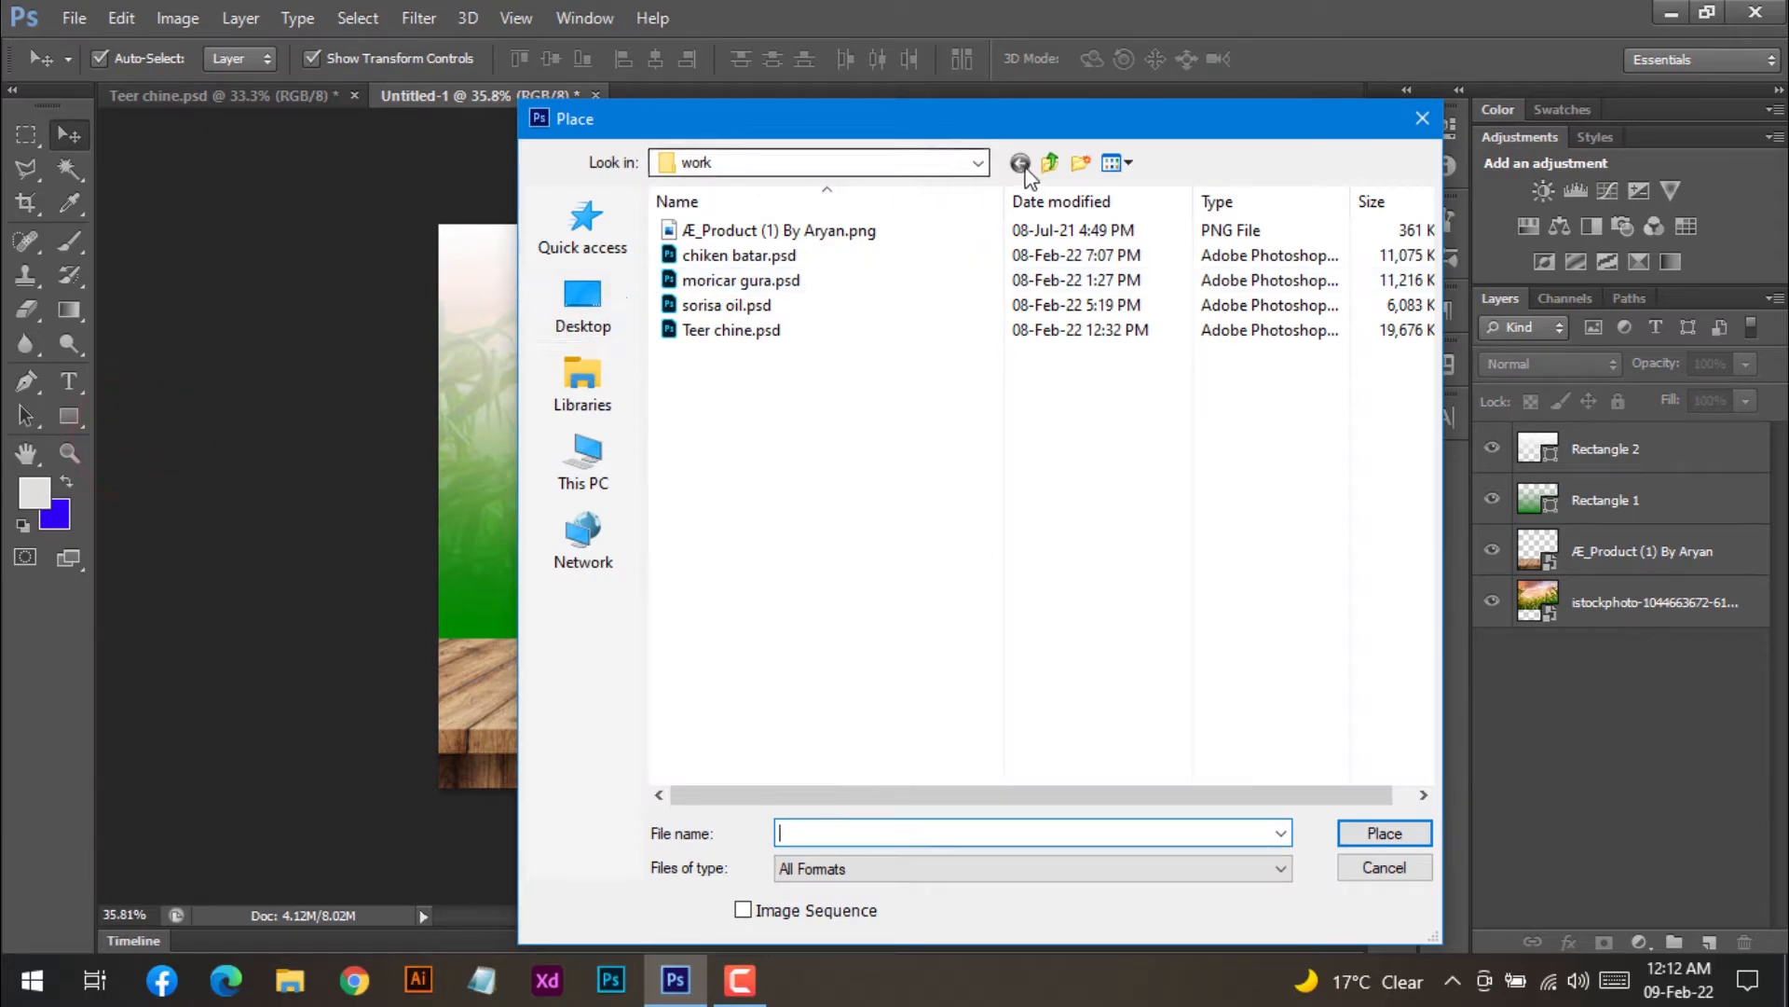
click(1047, 167)
double_click(1001, 266)
click(753, 285)
click(1396, 834)
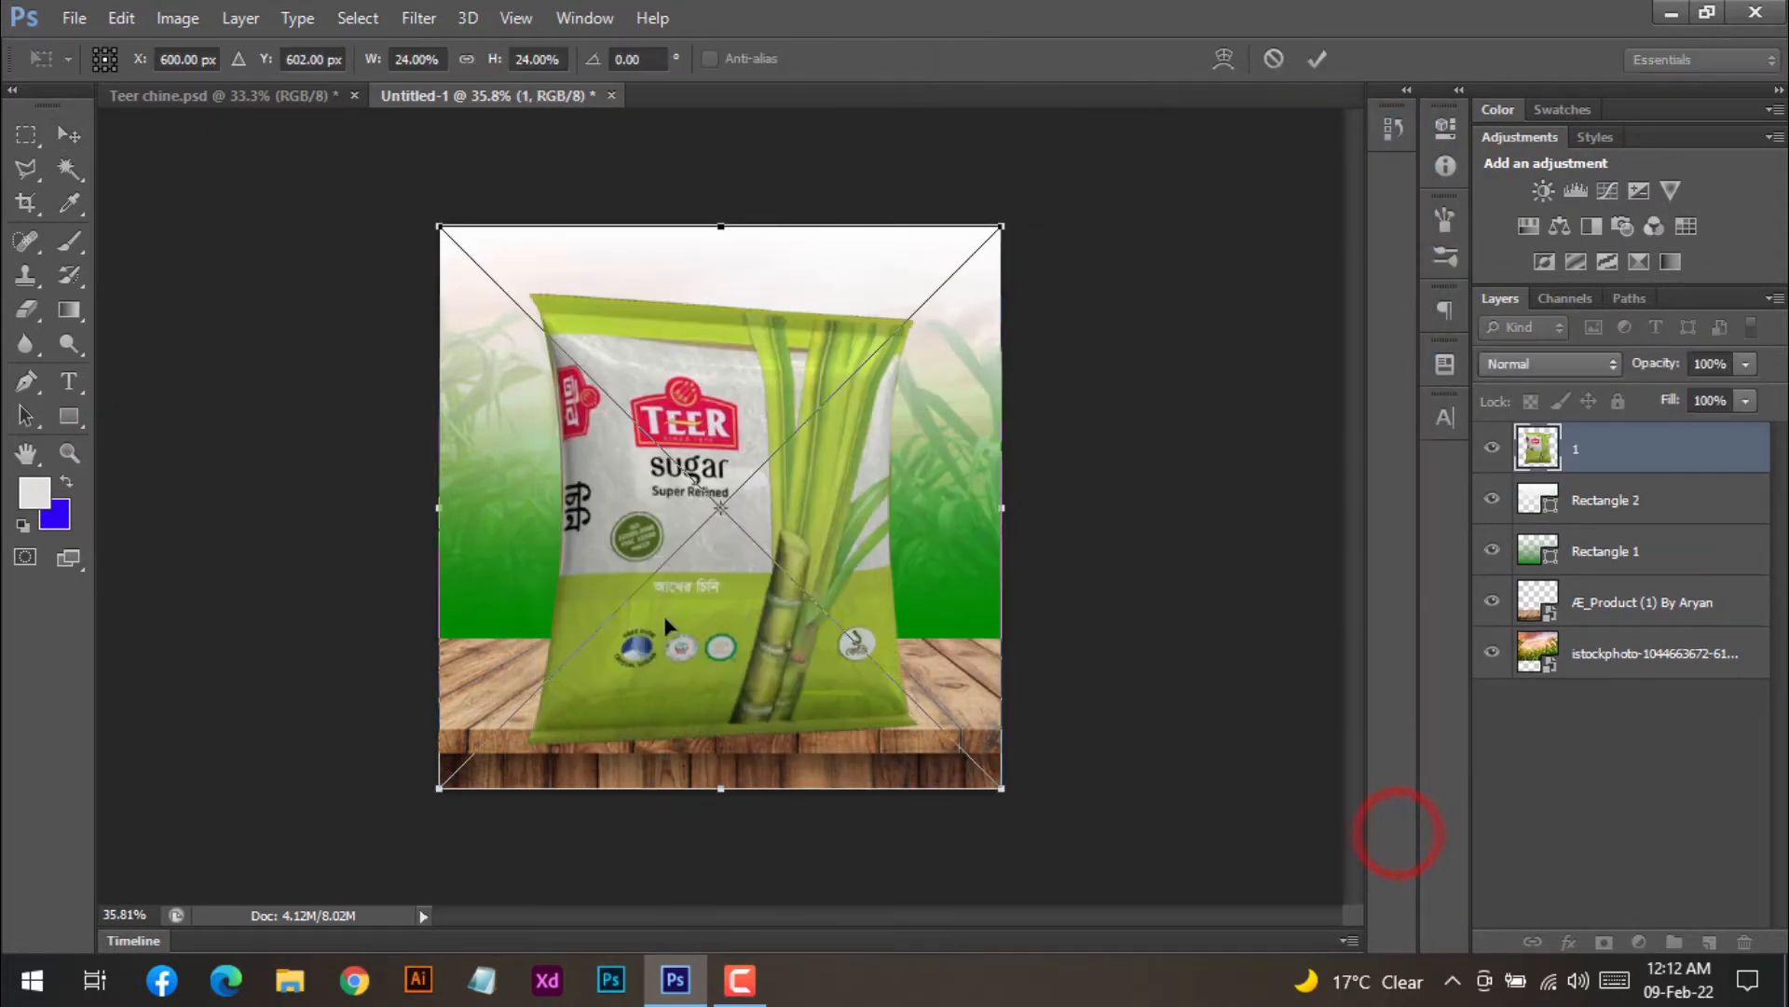
drag(1002, 789, 767, 556)
drag(592, 428, 568, 595)
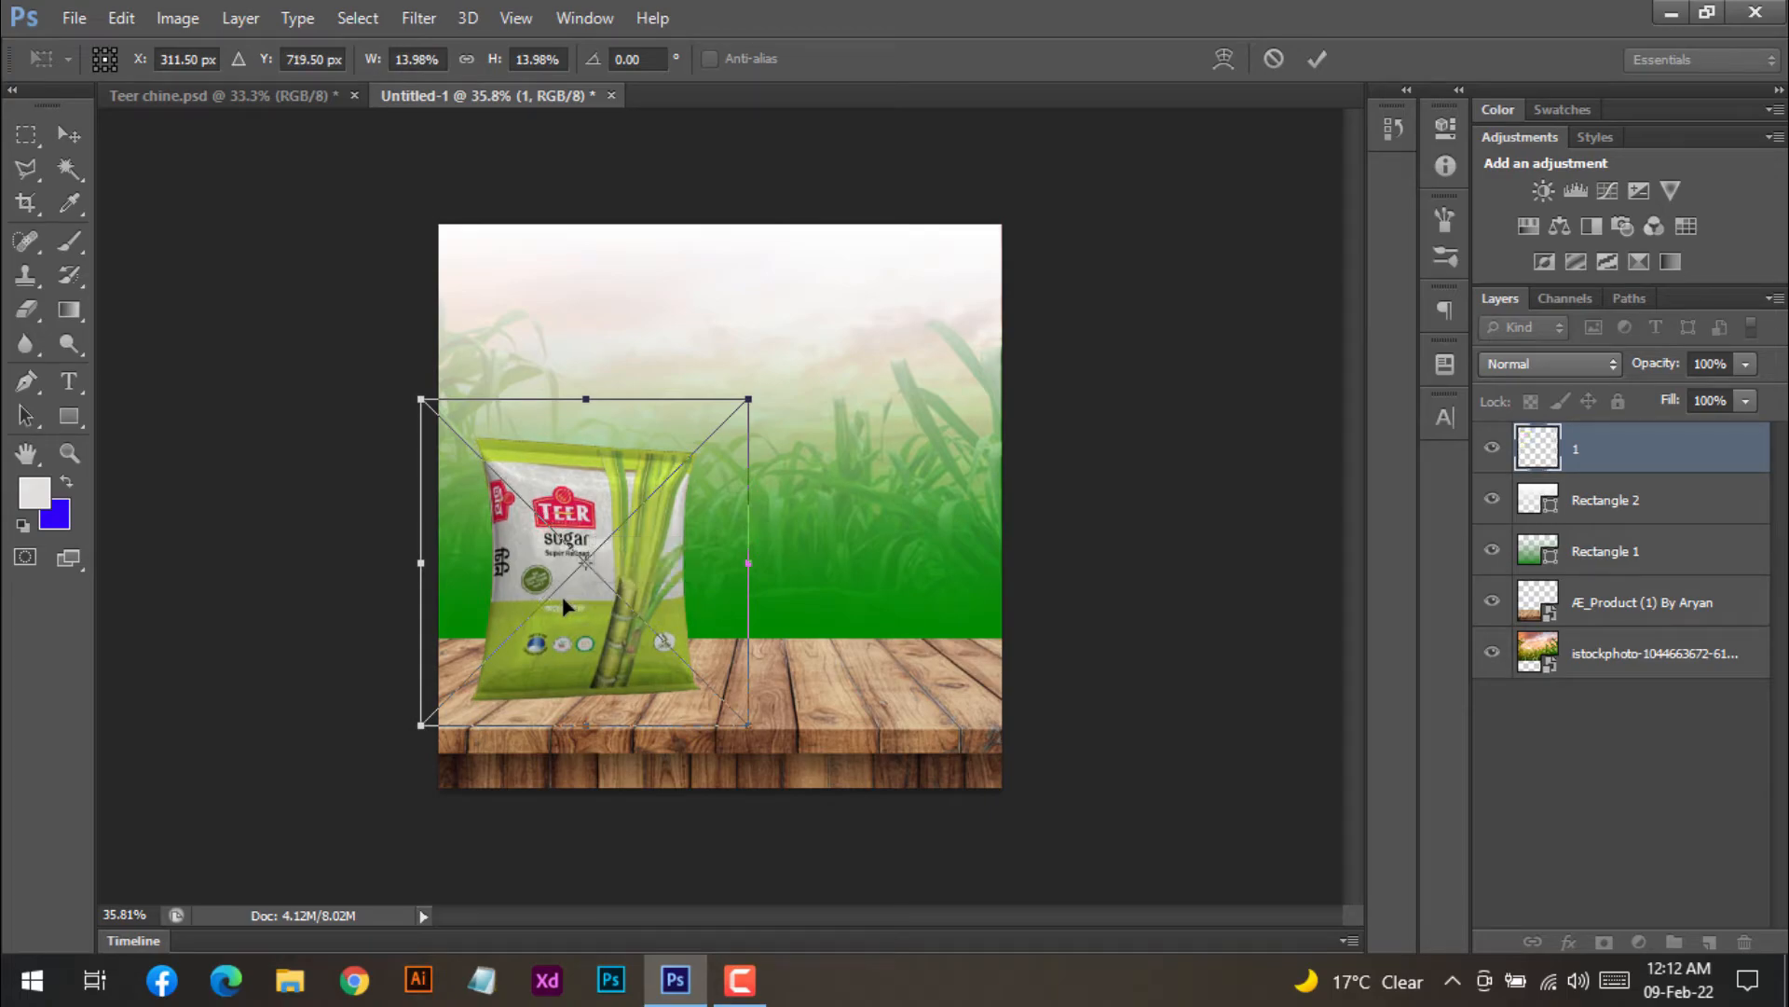
click(1318, 59)
- Place the sugar bowl image 5.png, shrink it to about half its placed size and set it beside the packet
click(74, 18)
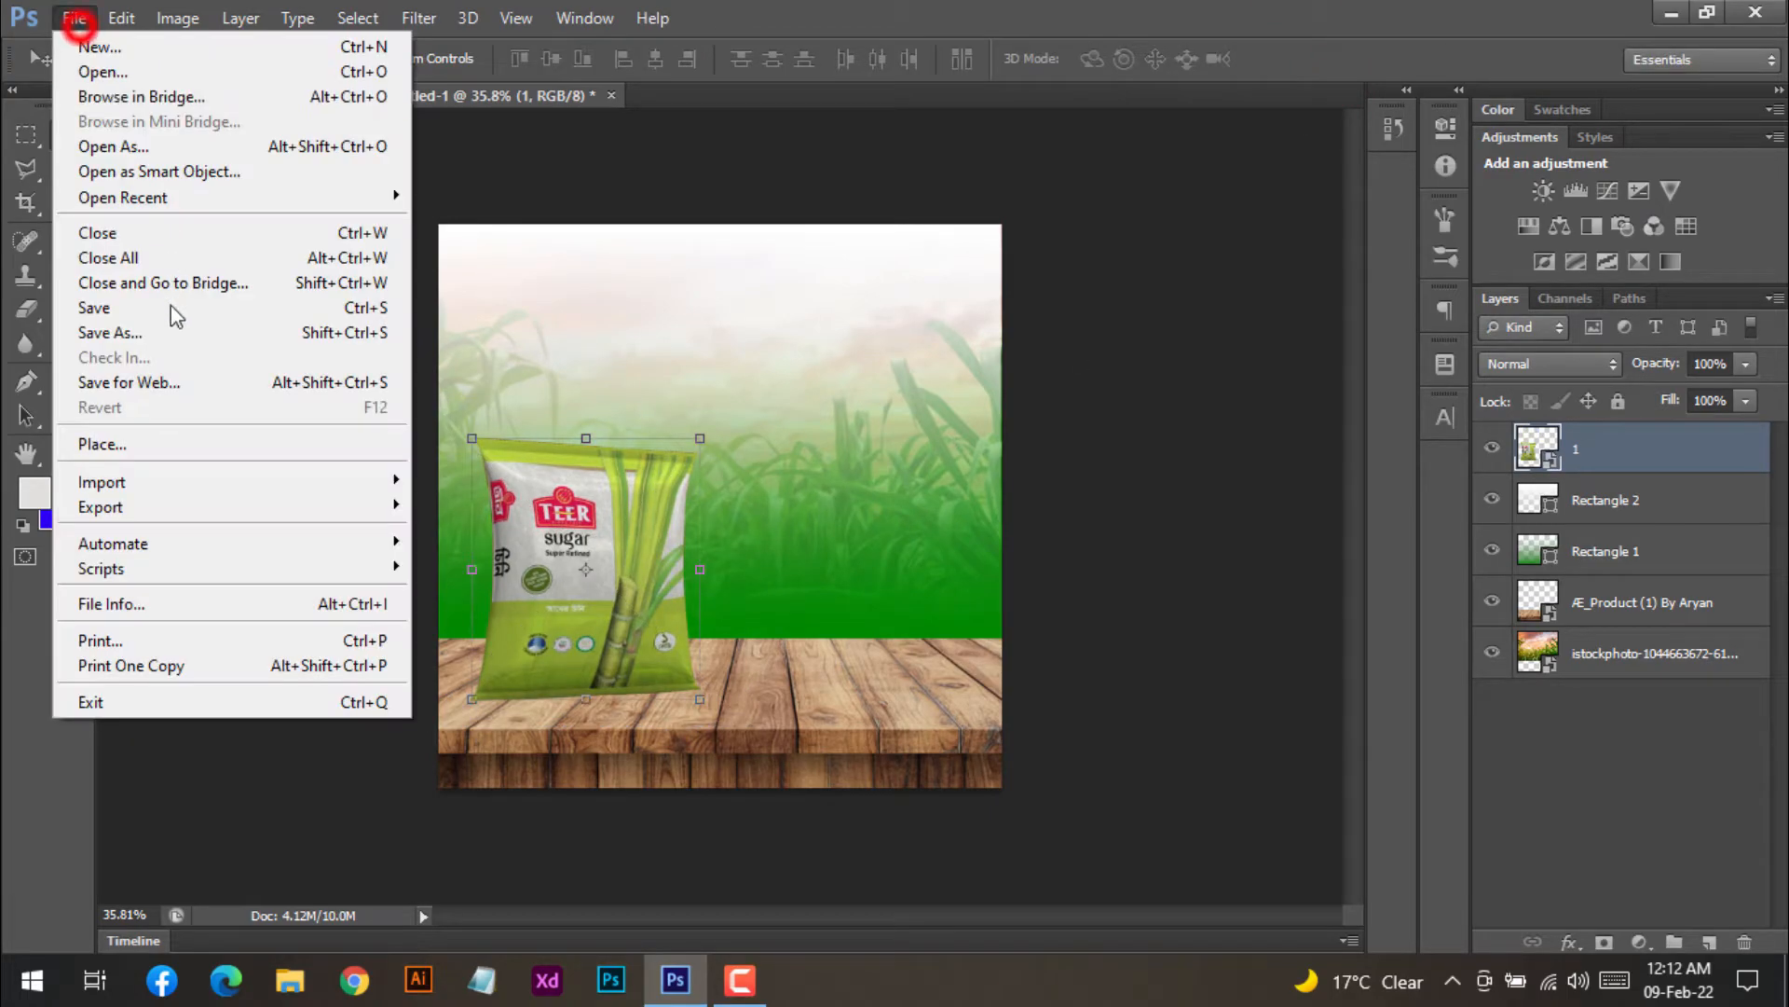
click(131, 436)
click(1268, 266)
click(1383, 831)
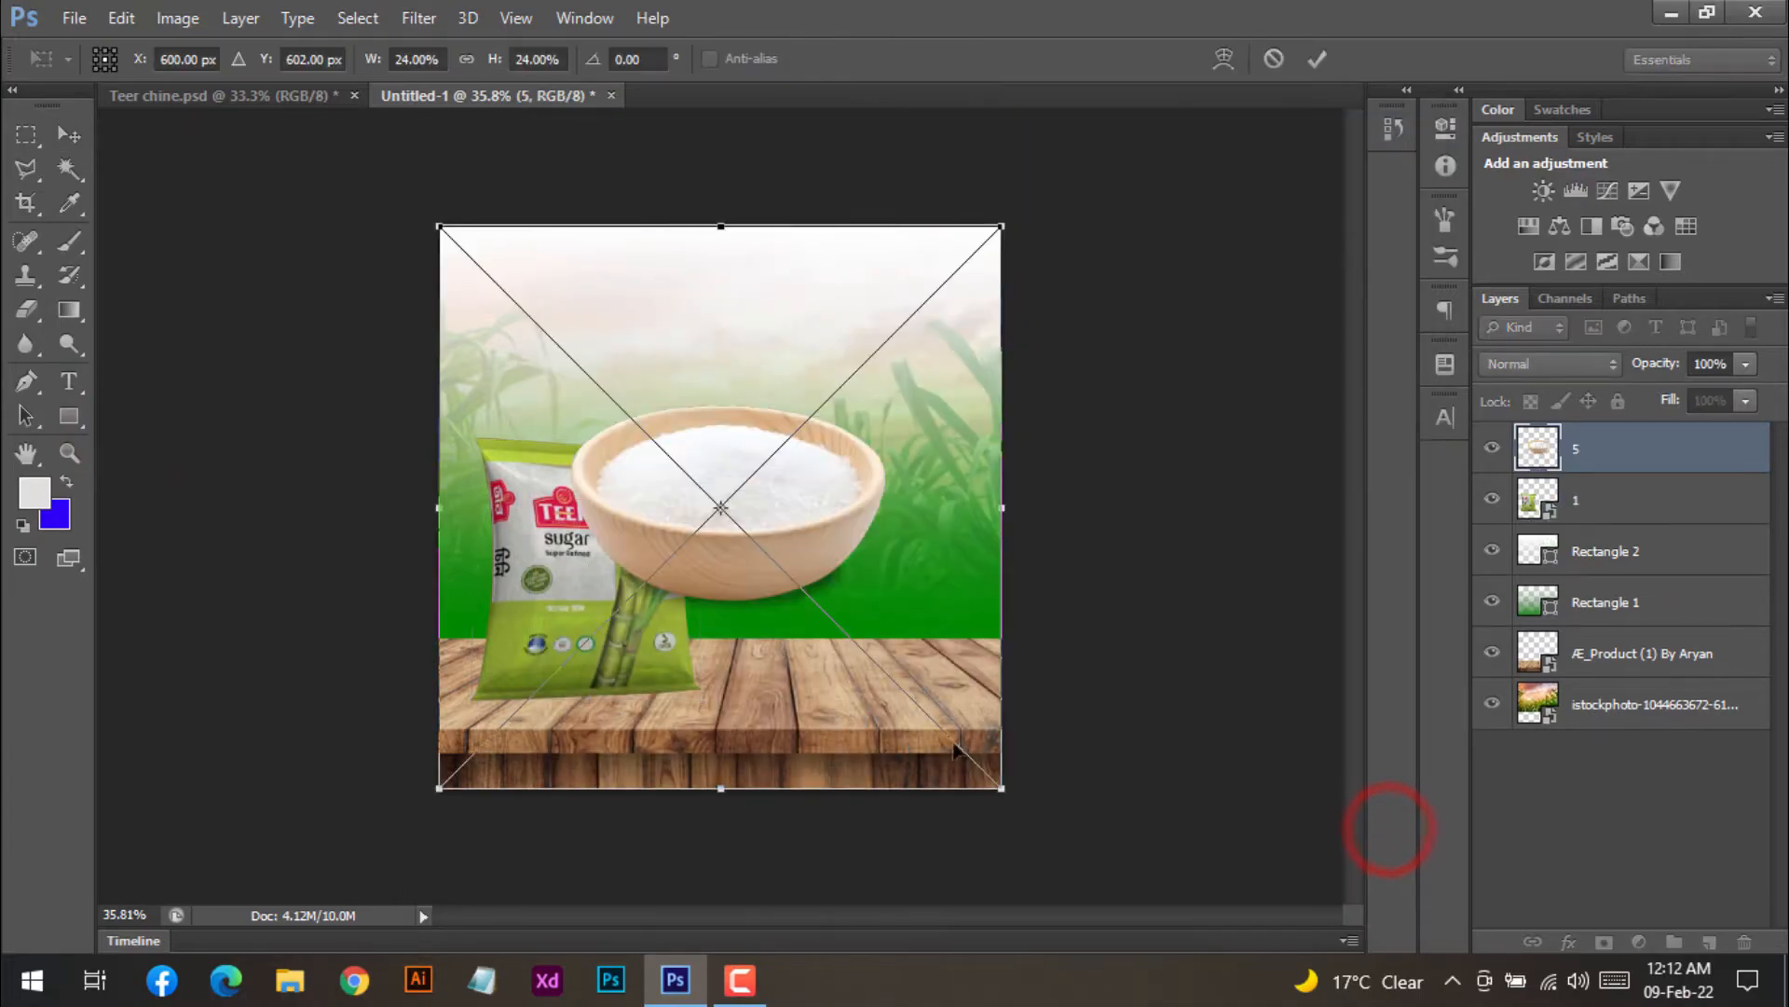
drag(1007, 794, 719, 505)
drag(630, 373, 756, 711)
click(1316, 59)
- Place the pastry basket image 4.png, scale it to 12.92% and set it on the tabletop to the right of the bowl
click(74, 18)
click(137, 444)
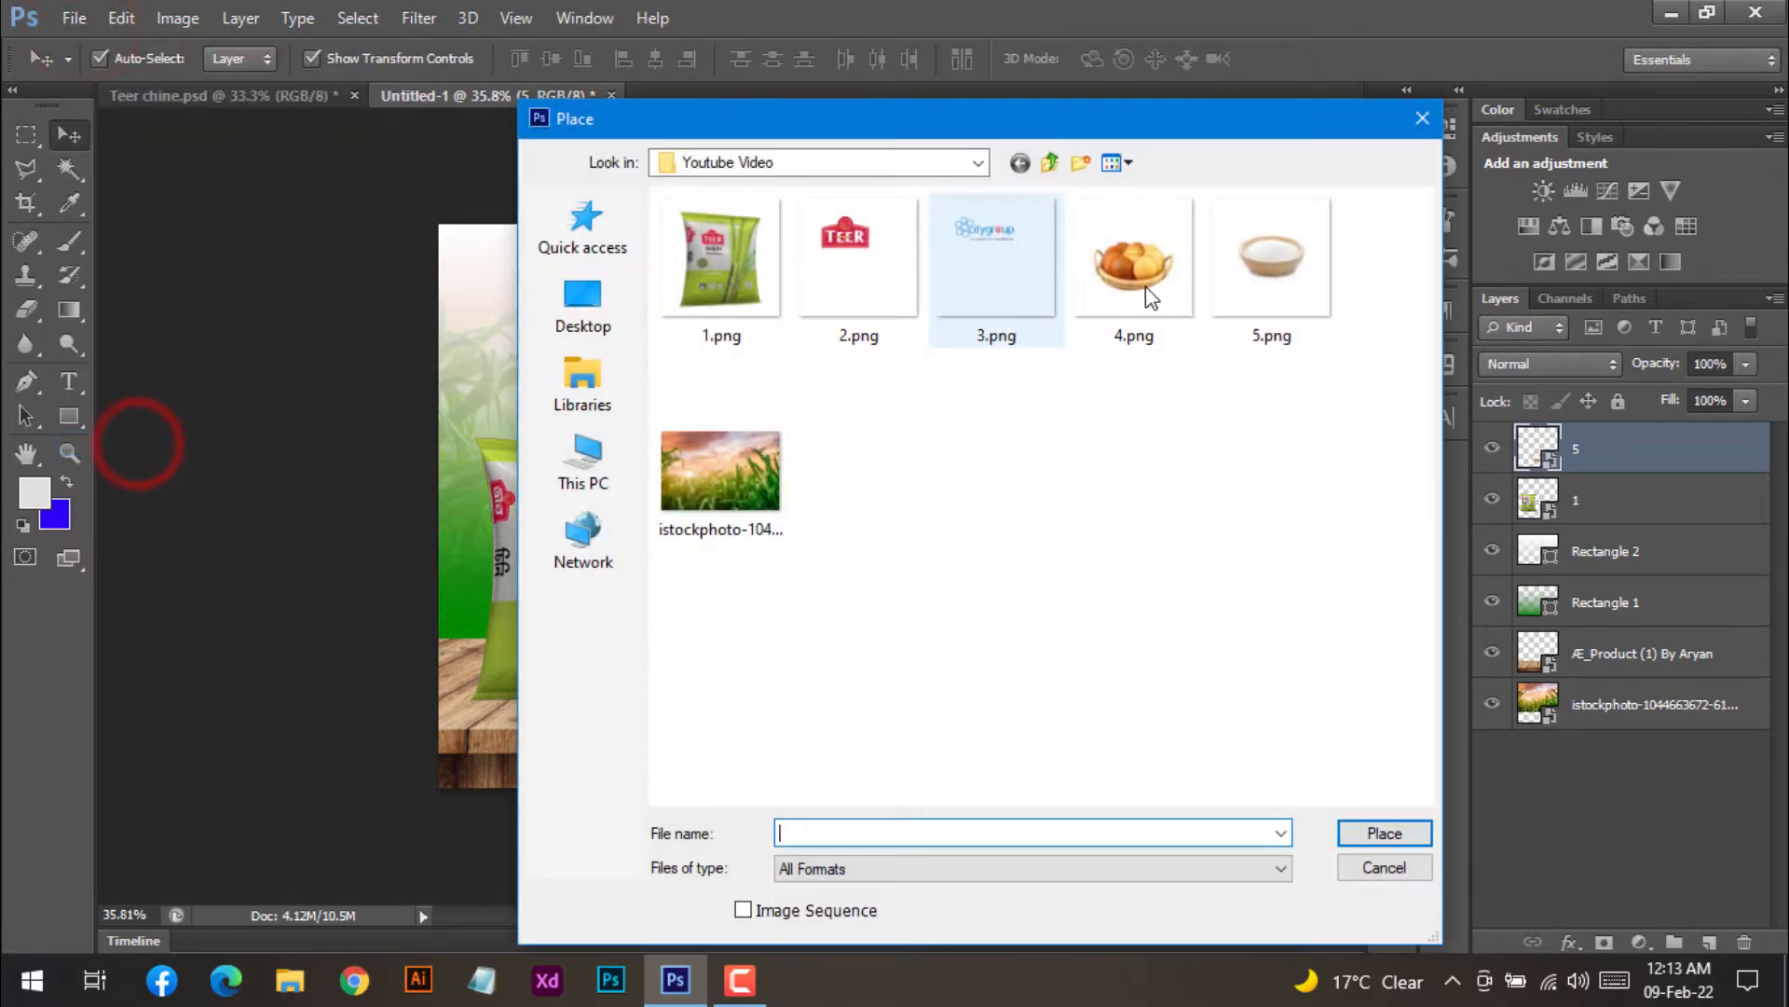
click(1132, 271)
click(1372, 825)
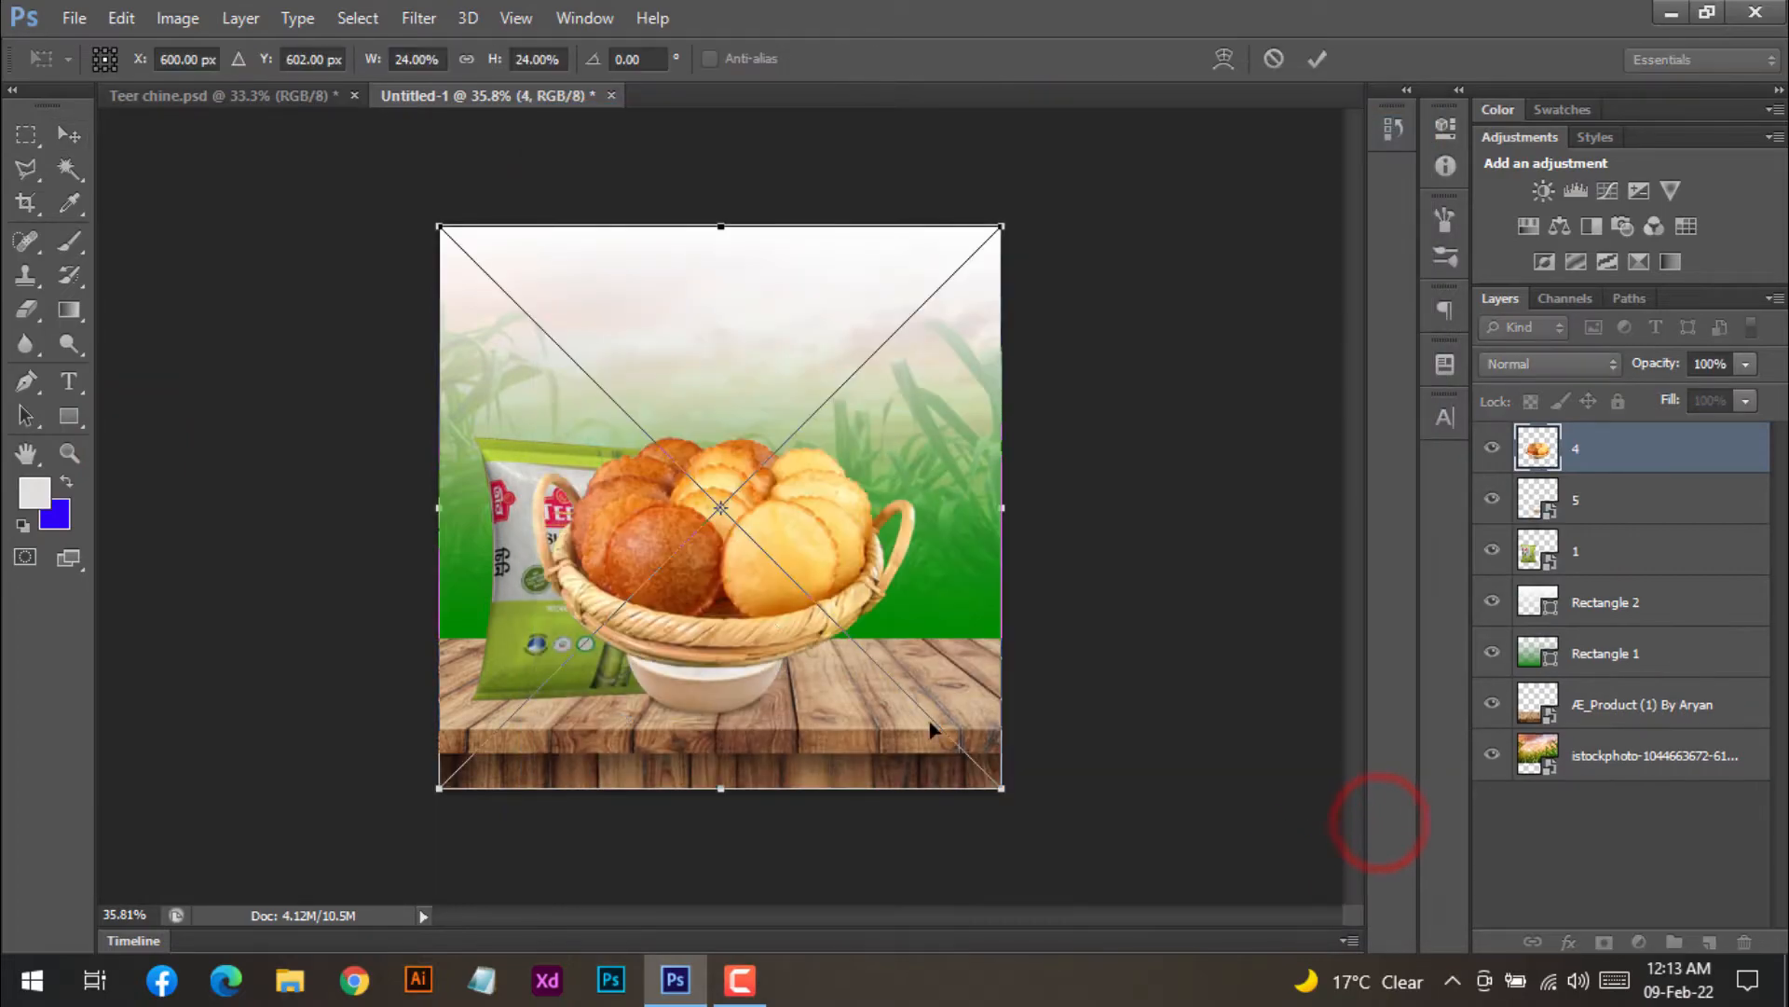
drag(1012, 794, 741, 526)
drag(613, 428, 895, 683)
scroll(1081, 660, up, 3)
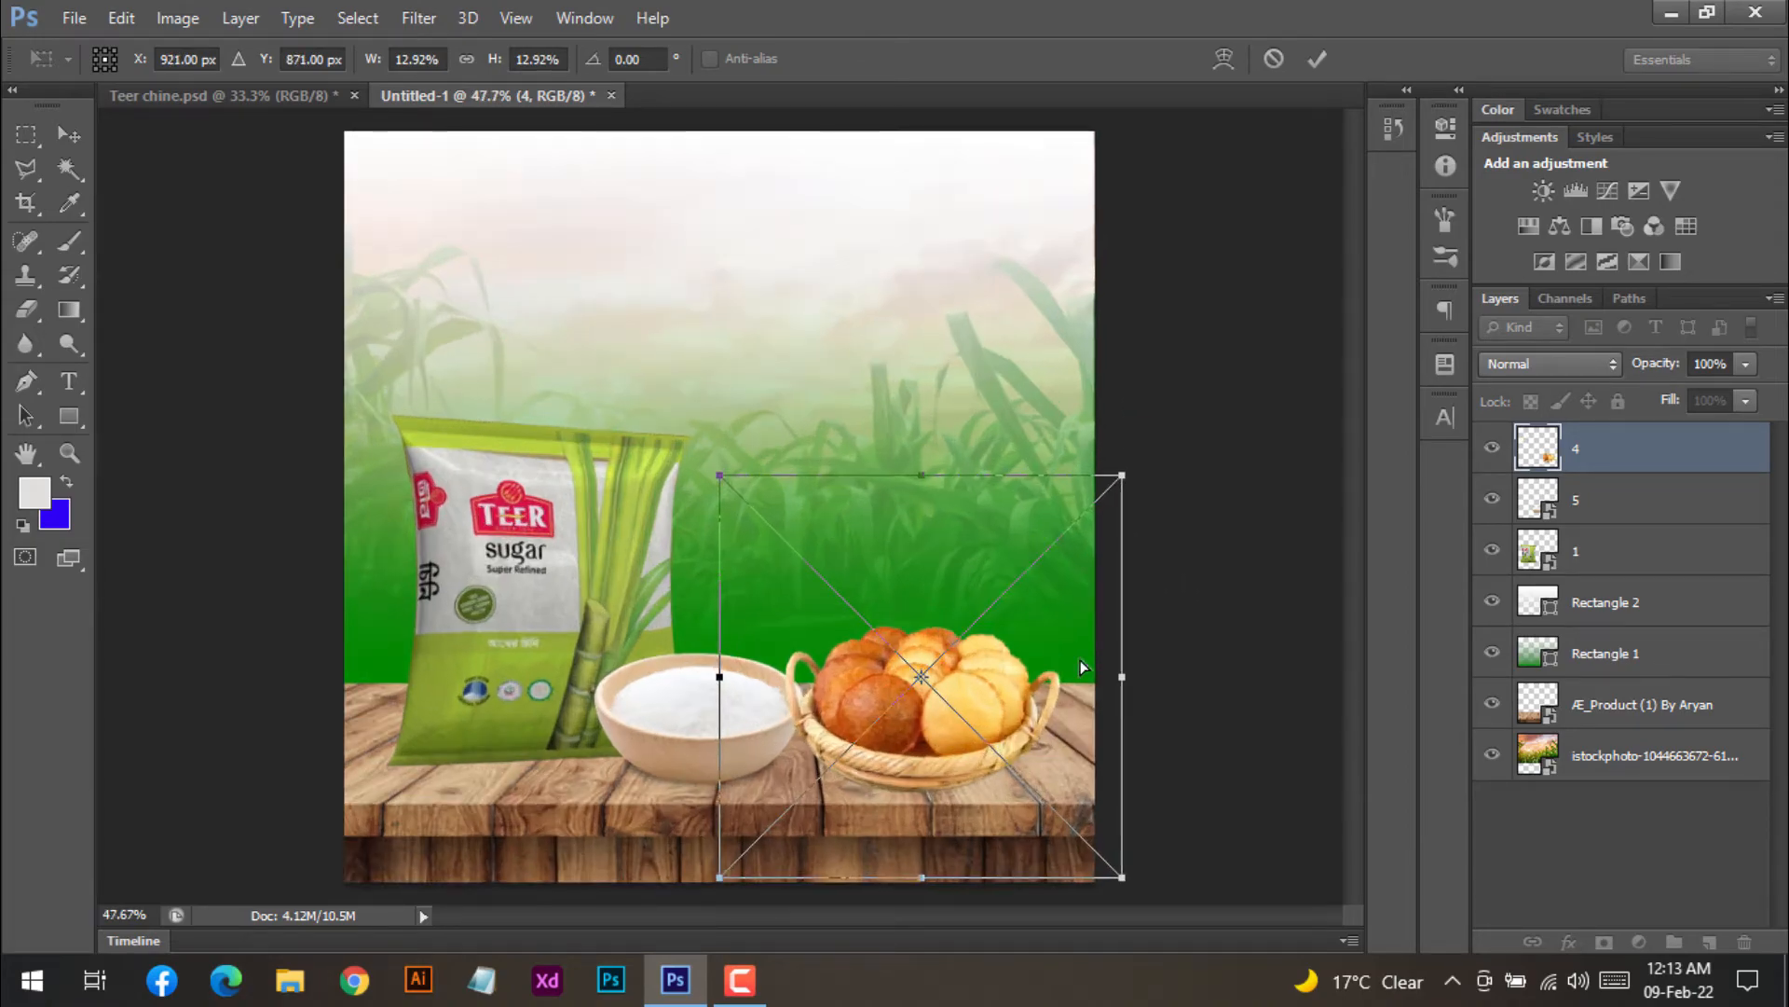
click(1312, 60)
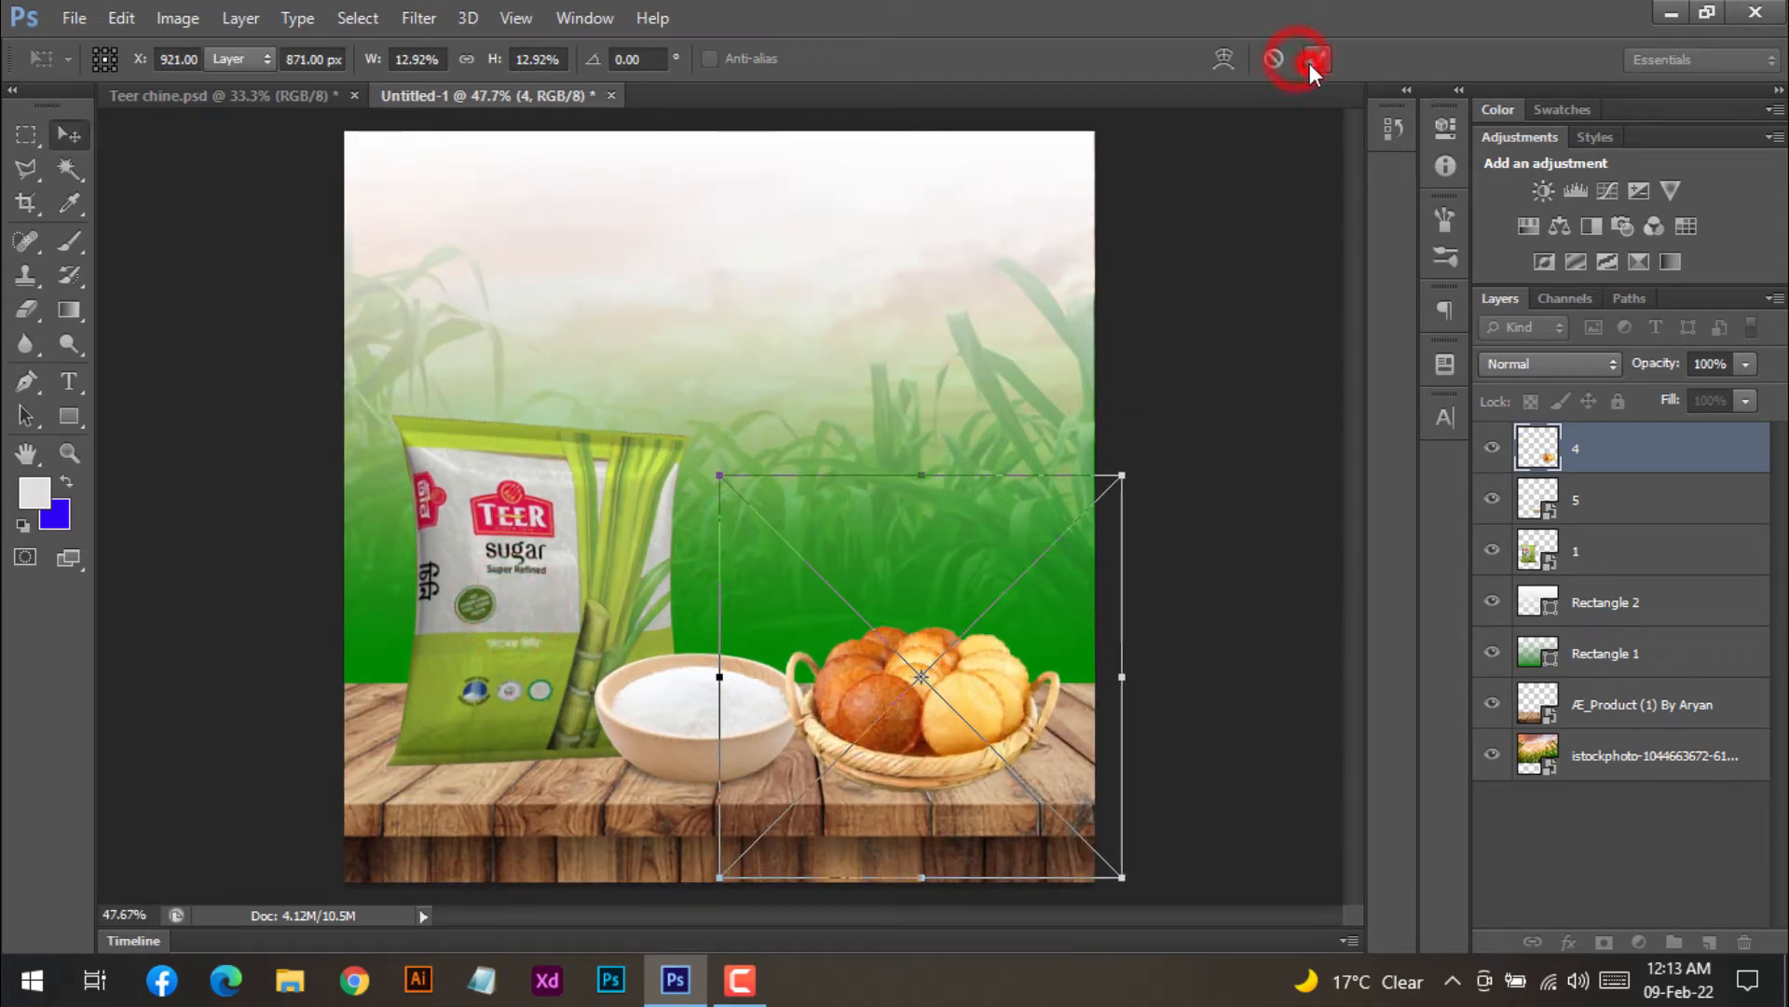
click(1273, 320)
- Enlarge the sugar packet to about 14.5% and shift it slightly down and left on the tabletop
drag(589, 500, 540, 514)
click(1188, 663)
drag(479, 642, 495, 642)
drag(662, 778, 768, 850)
mouse_move(530, 719)
mouse_down()
mouse_move(529, 687)
mouse_move(537, 698)
mouse_up()
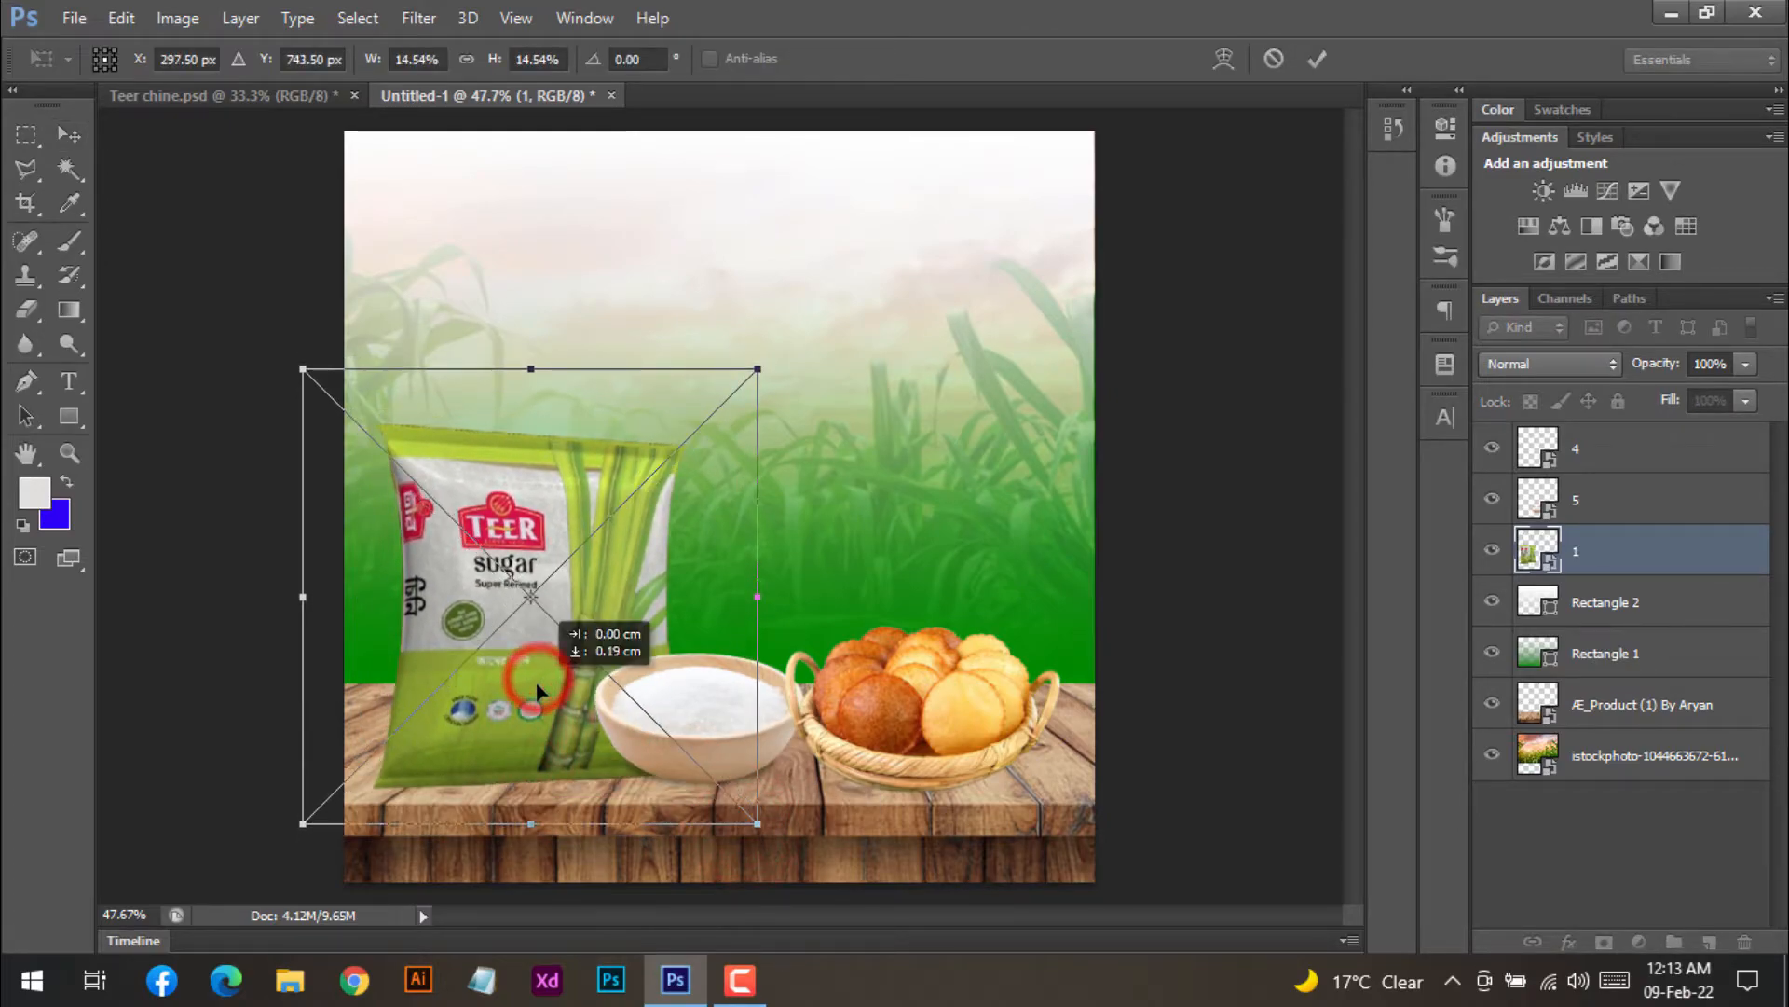
click(1315, 59)
click(1265, 435)
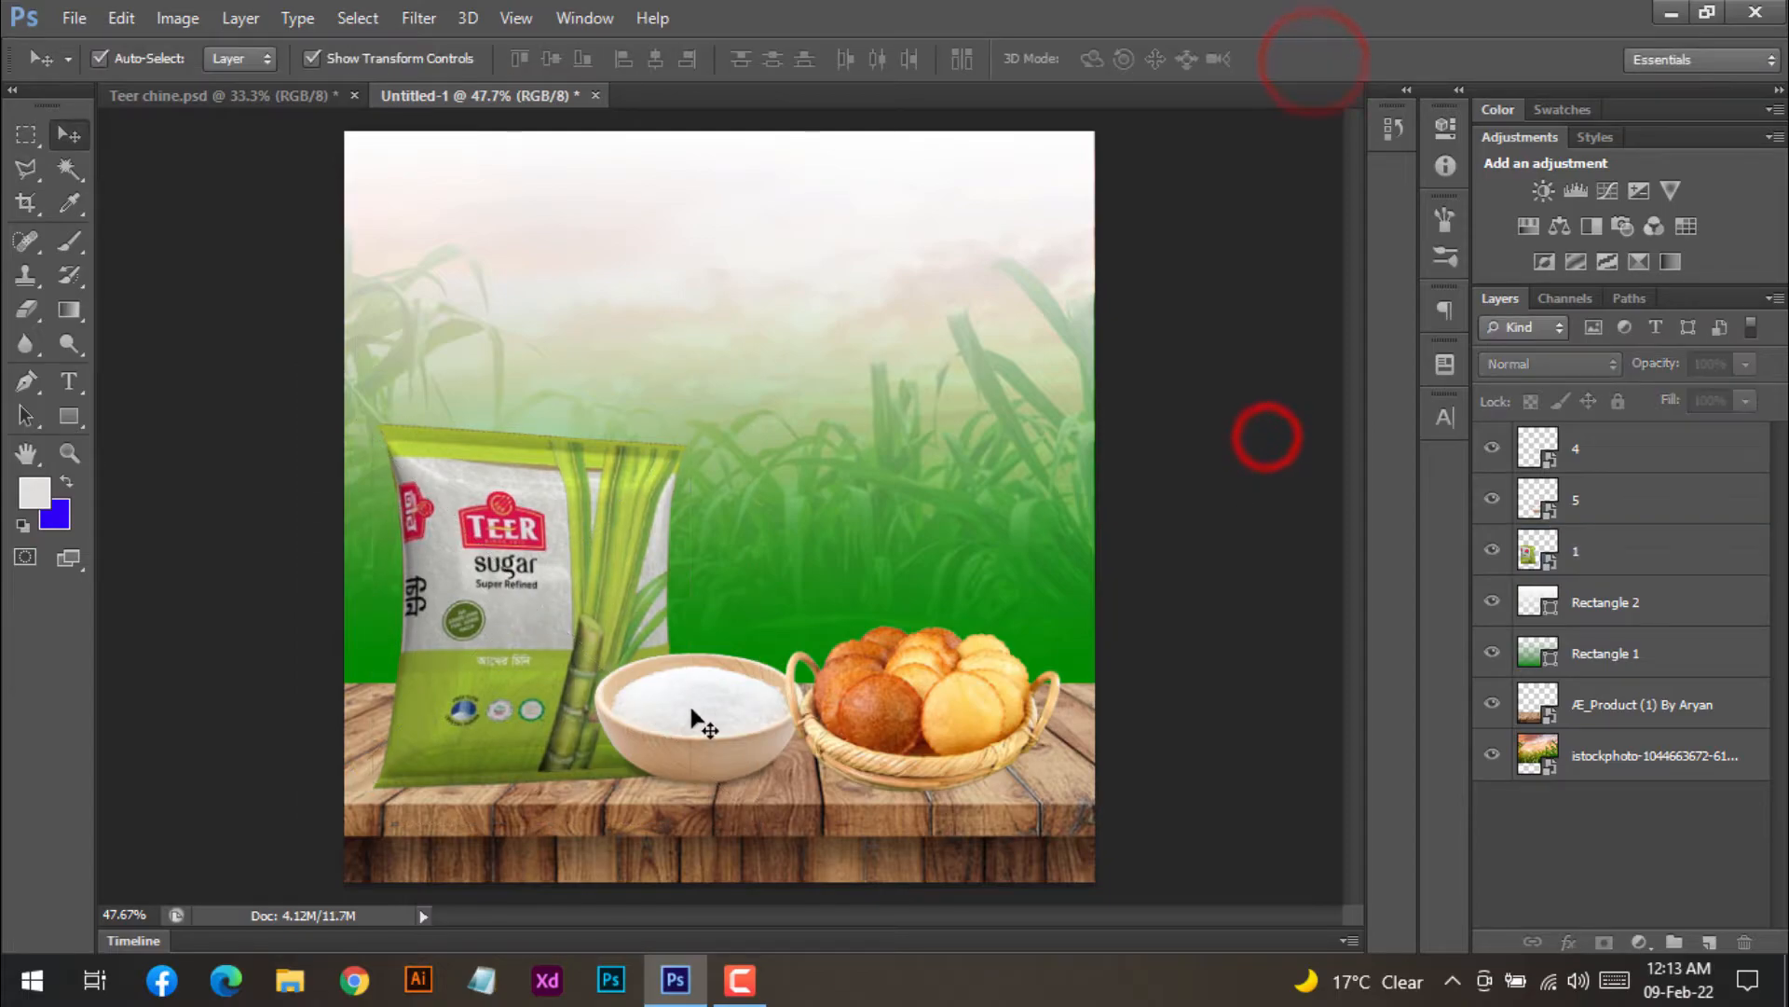
- Reduce the sugar bowl to 10.46% and centre it between the packet and the pastry basket
click(699, 719)
drag(802, 794, 791, 782)
drag(843, 529, 806, 573)
drag(662, 736, 717, 720)
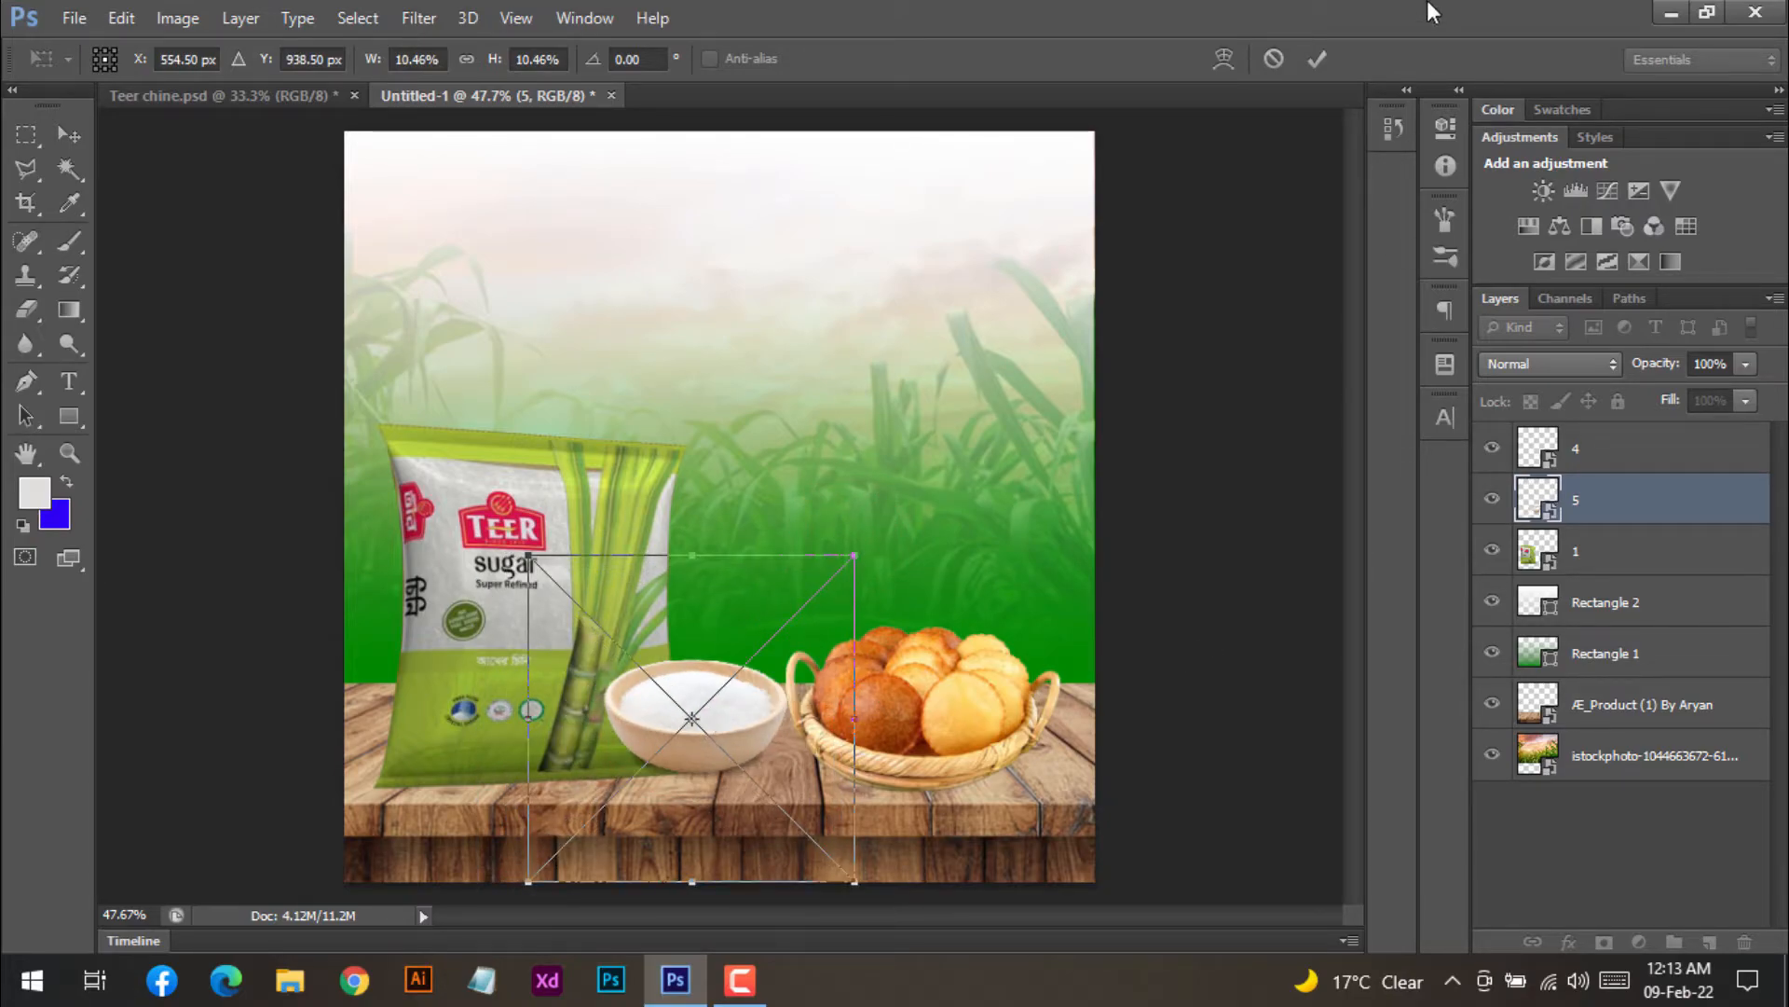
click(1322, 59)
click(1223, 496)
- Nudge the pastry basket slightly up on the tabletop and review the whole composition
click(1129, 499)
mouse_move(904, 706)
mouse_down()
mouse_move(923, 709)
mouse_move(904, 709)
mouse_up()
click(1152, 662)
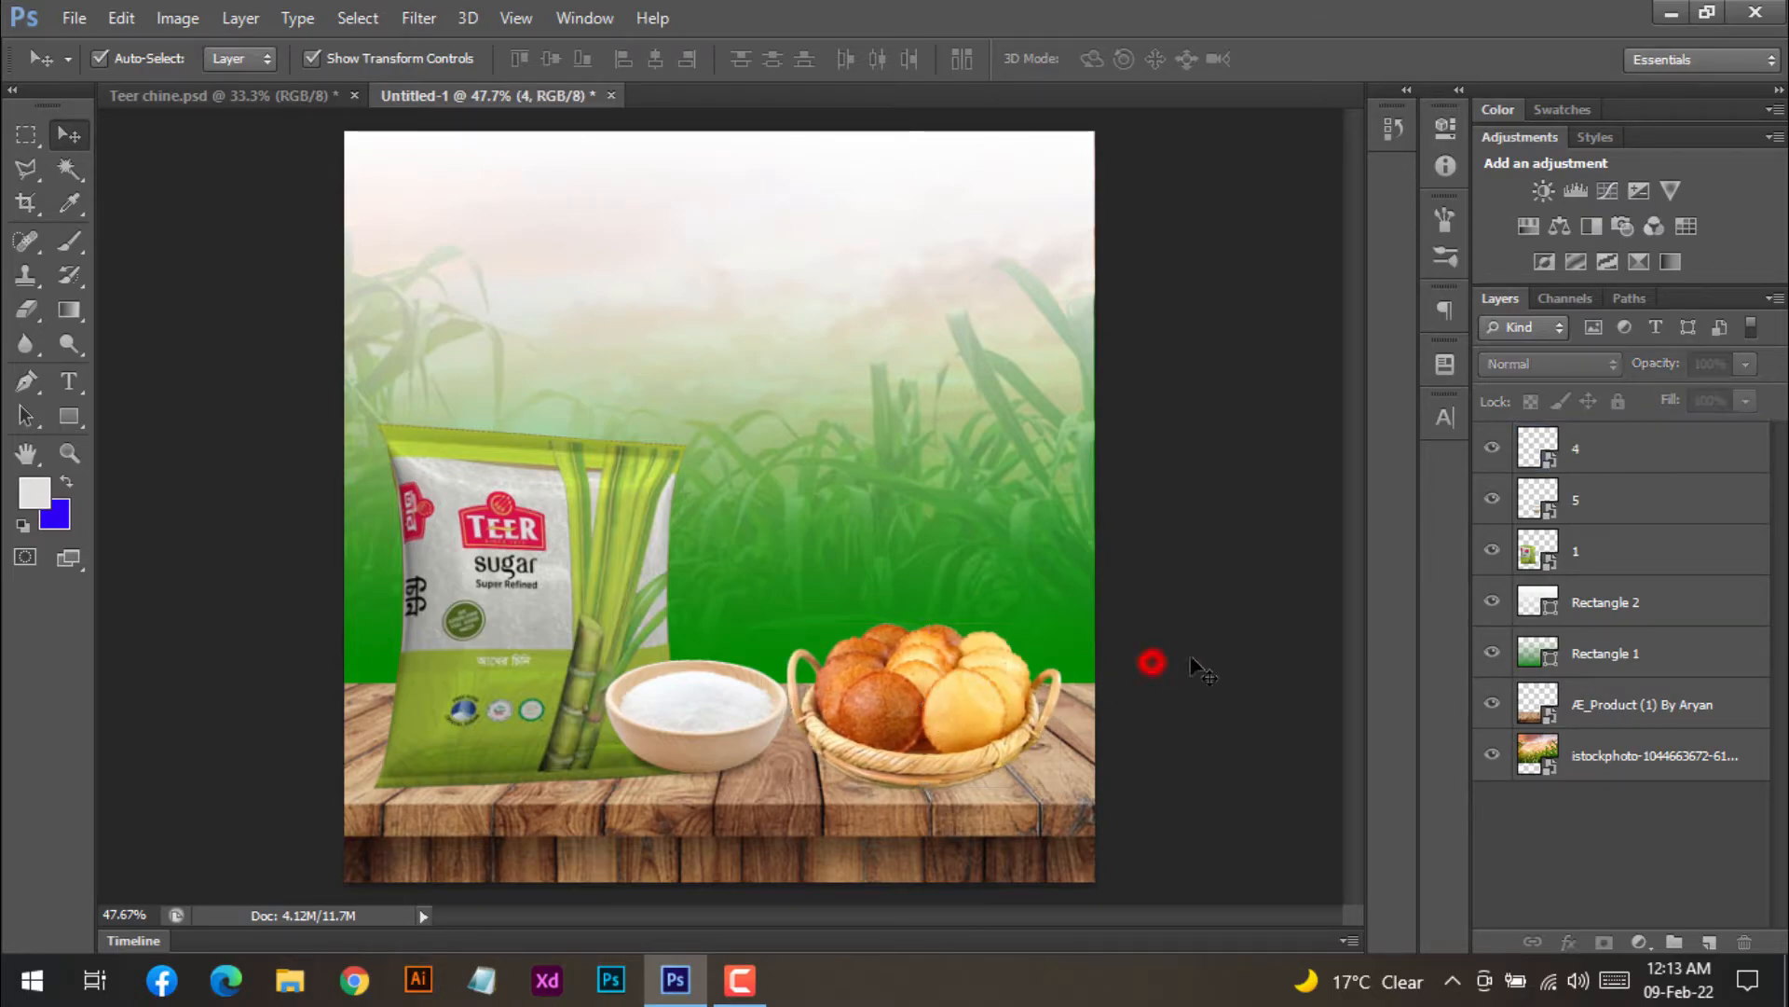
scroll(1245, 606, down, 3)
scroll(1022, 610, up, 2)
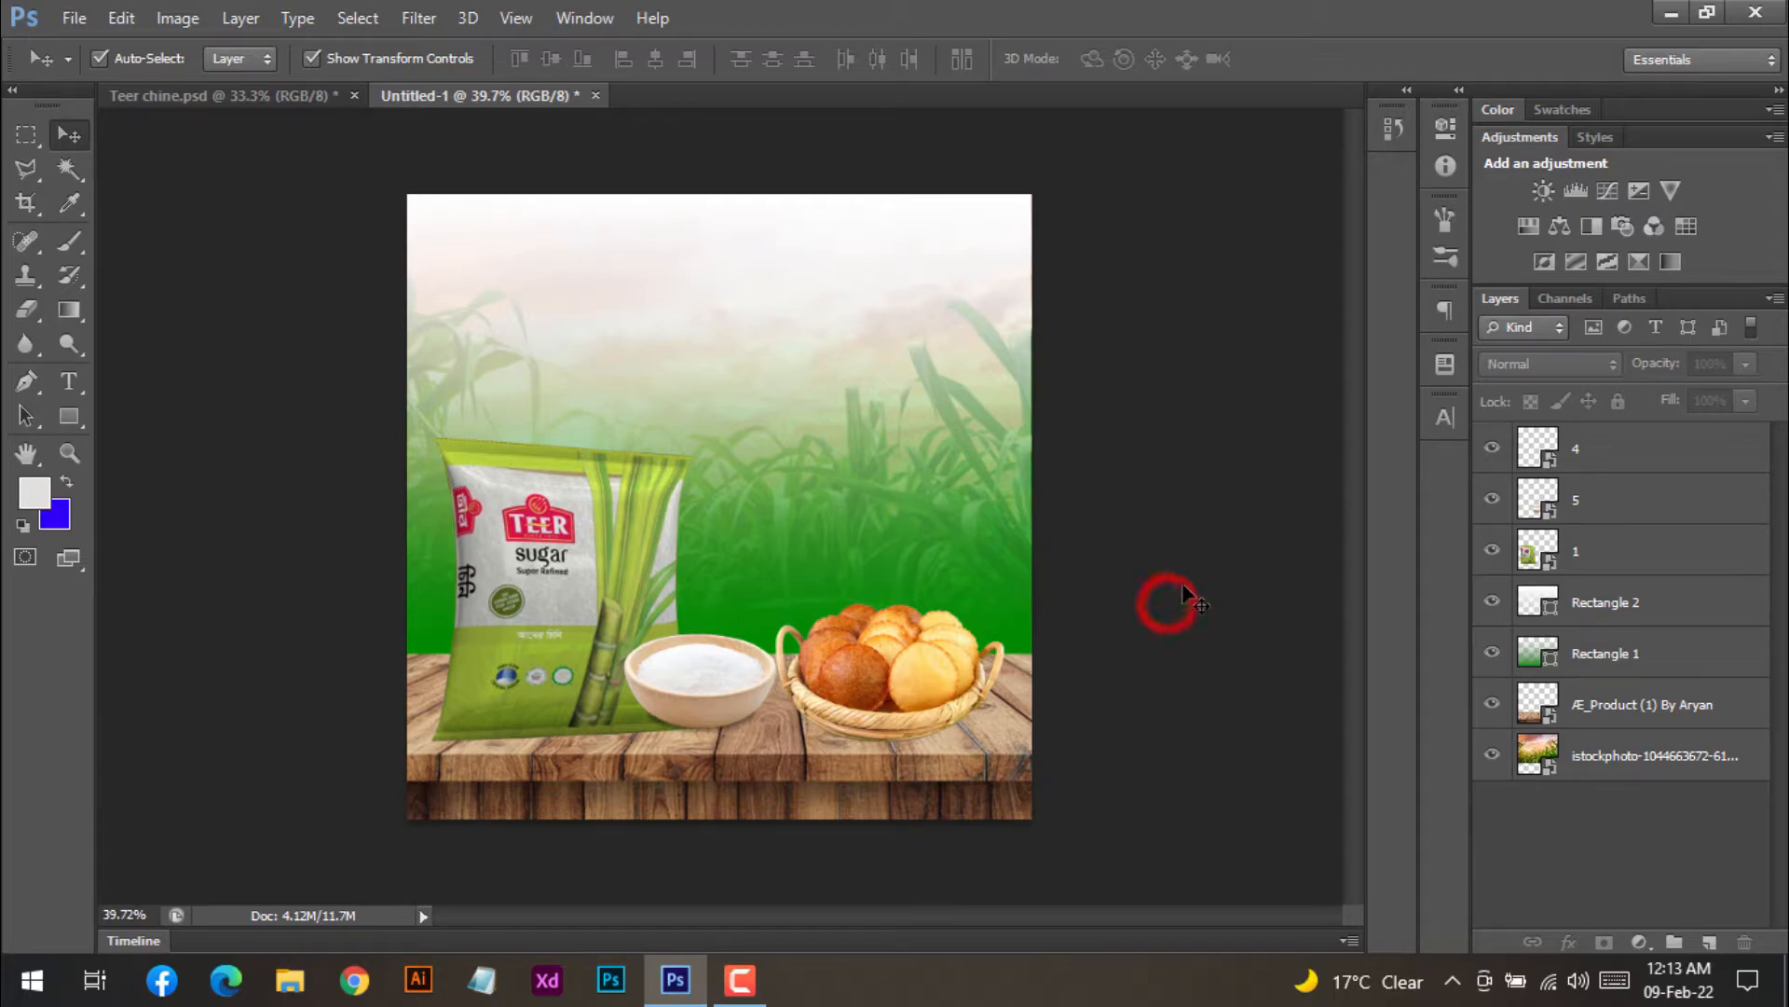
- Inspect the citygroup and Teer logos in the reference ad, undoing the trial moves
click(271, 93)
click(494, 282)
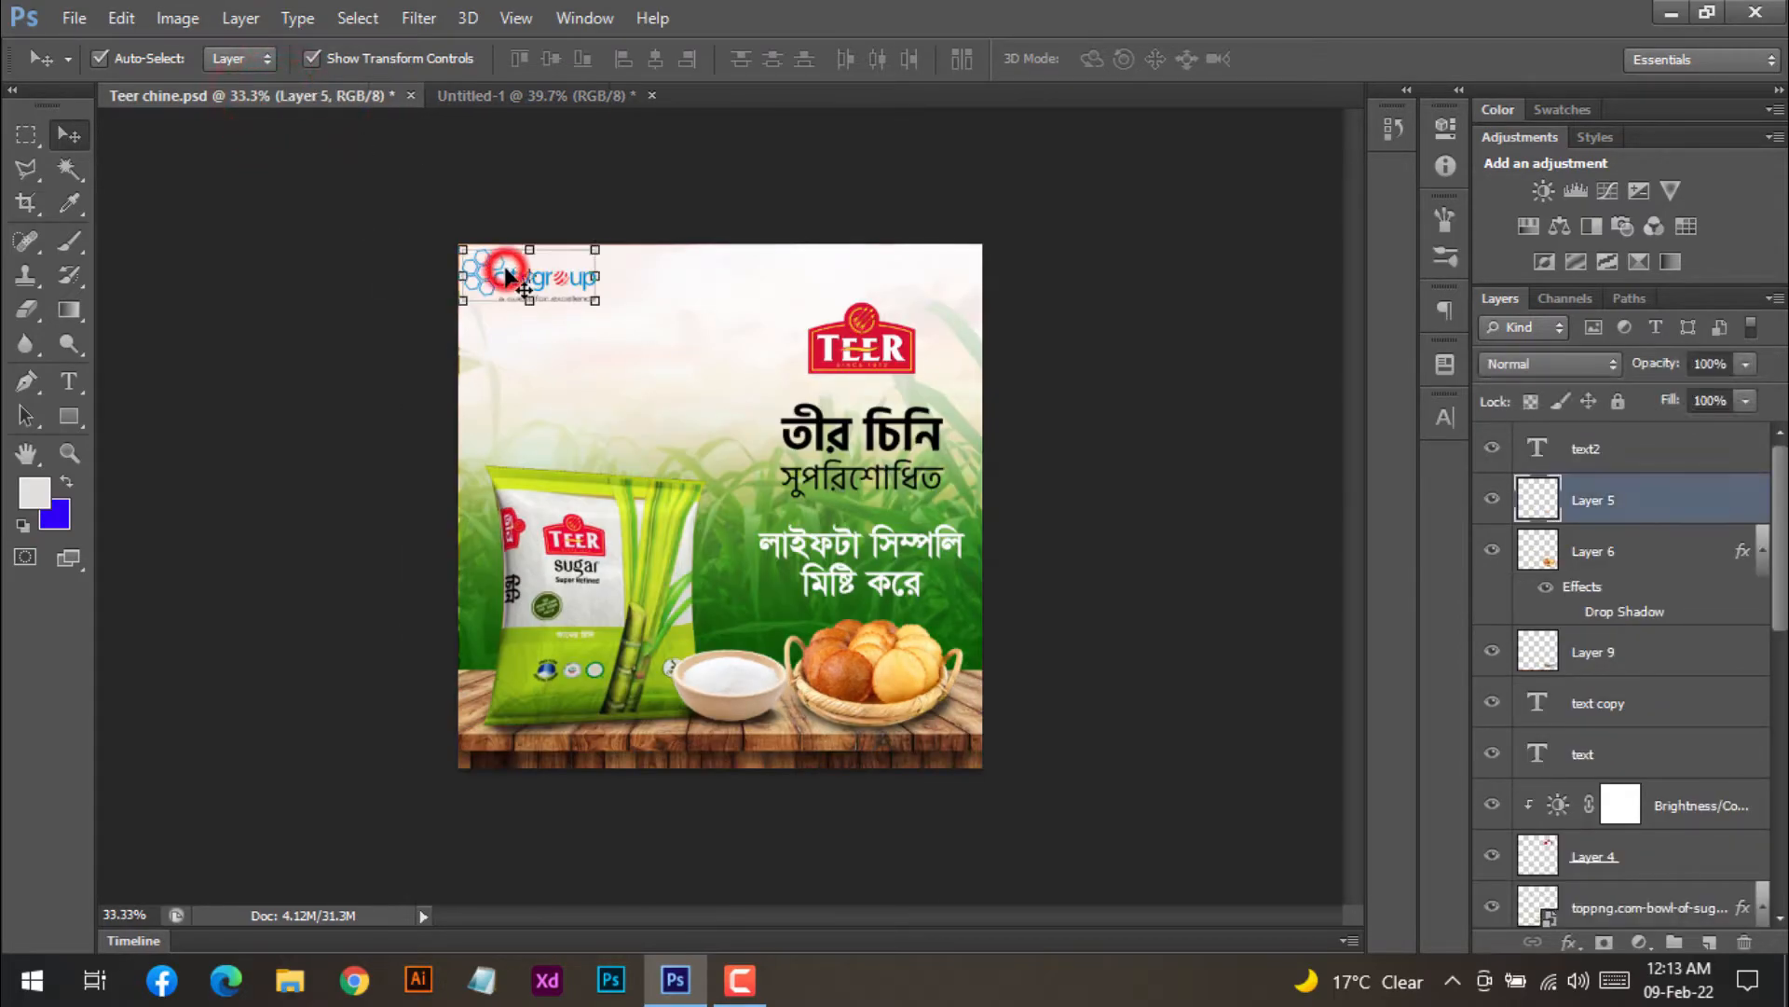
drag(478, 271, 492, 276)
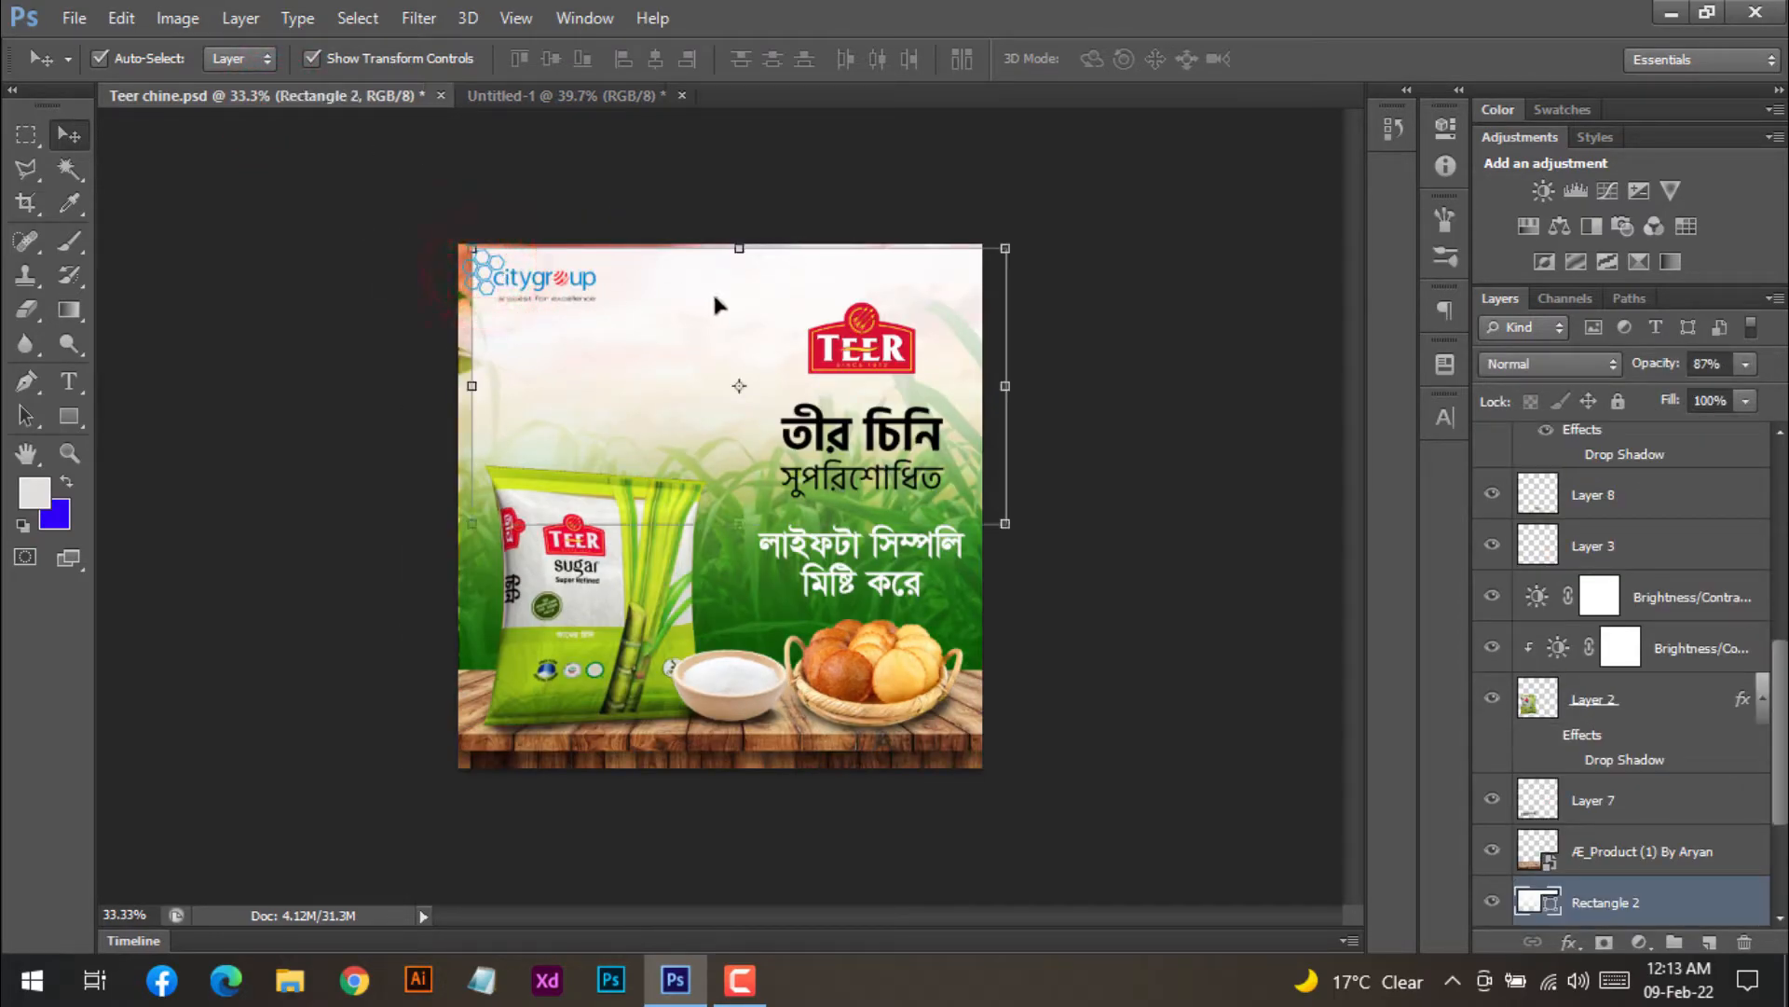
key(ctrl+z)
drag(870, 349, 874, 359)
key(ctrl+z)
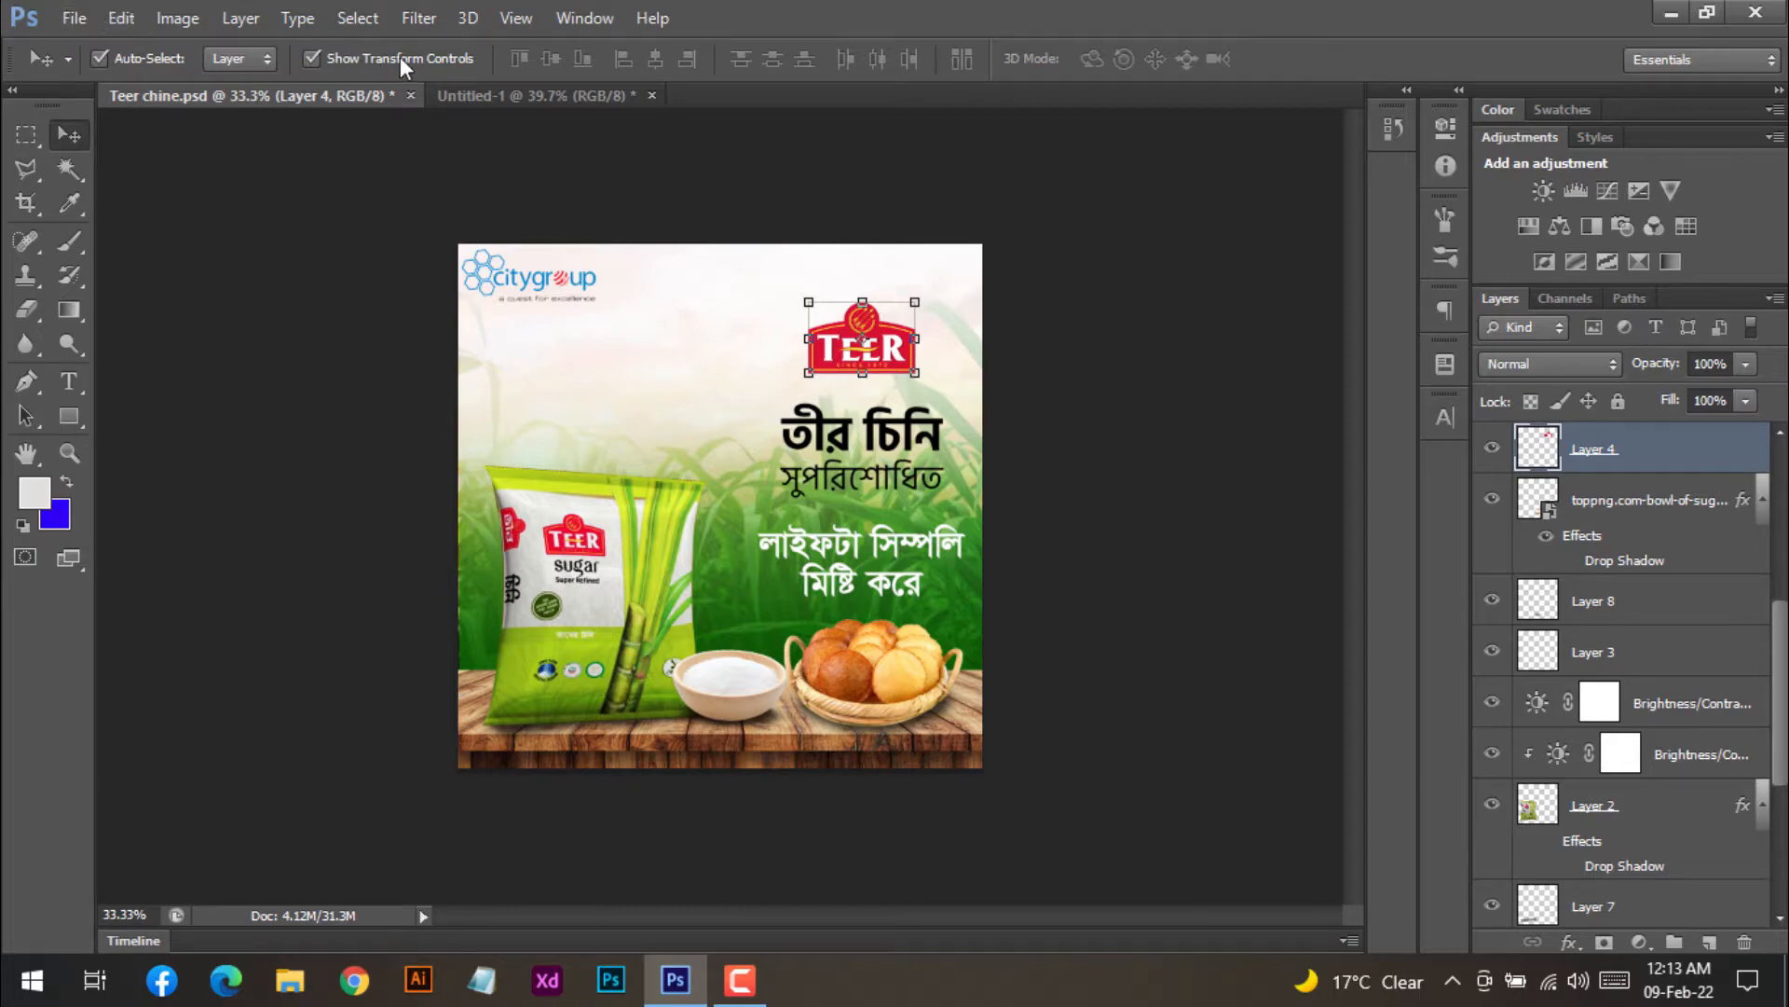
- Place the Teer logo image 2.png in the new composition, shrink it to about half and position it in the upper right of the sky
click(458, 93)
click(73, 18)
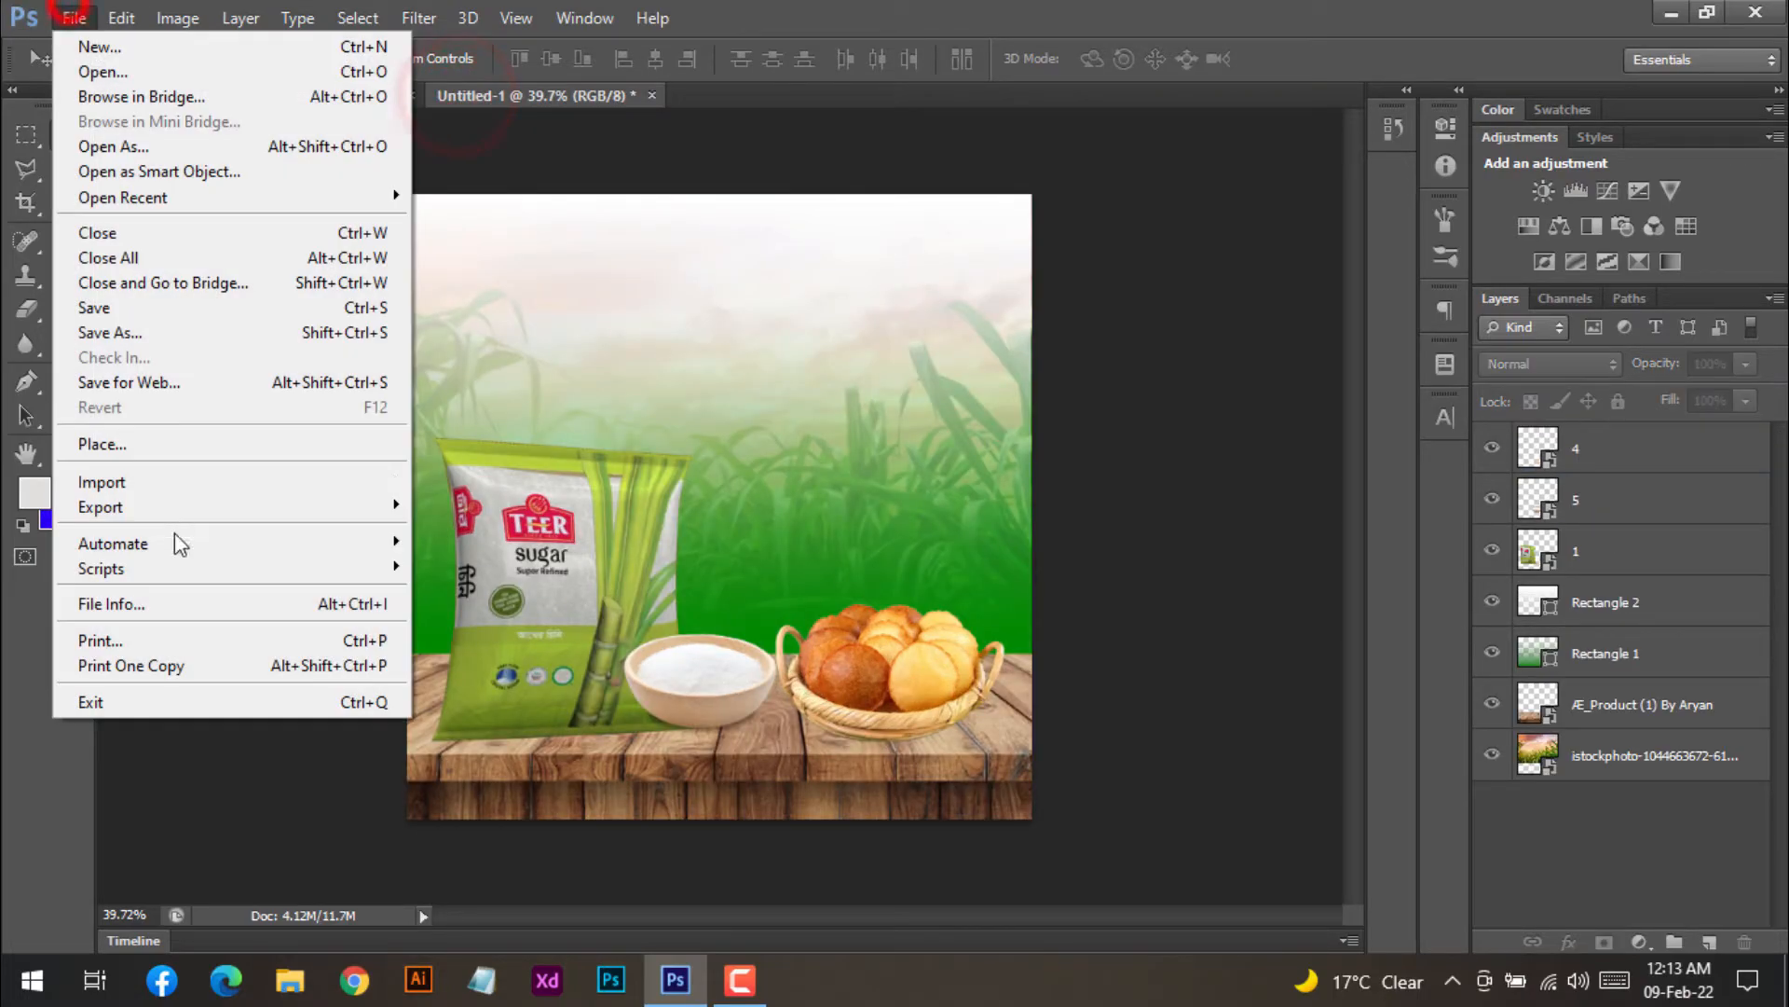
click(146, 445)
click(819, 261)
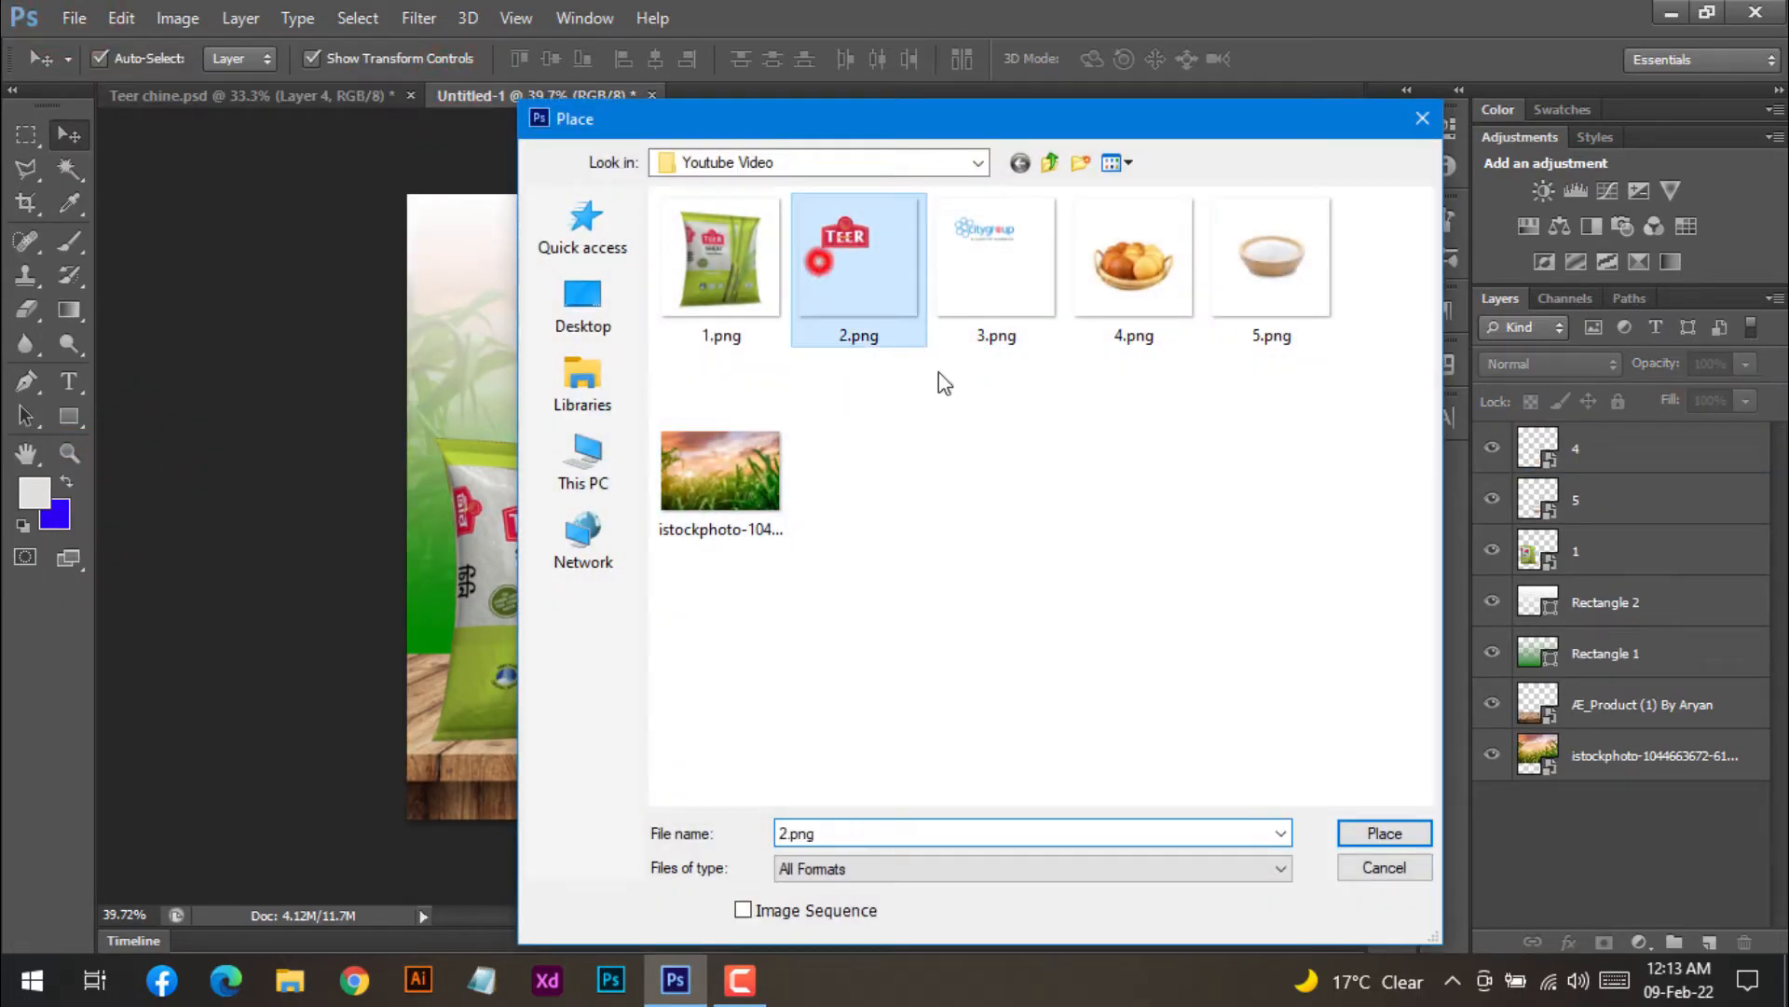
click(1384, 832)
drag(1030, 816, 685, 470)
drag(528, 279, 886, 279)
click(1317, 56)
click(1222, 419)
click(1114, 367)
- Copy the citygroup logo layer from the reference ad into the new composition
click(269, 94)
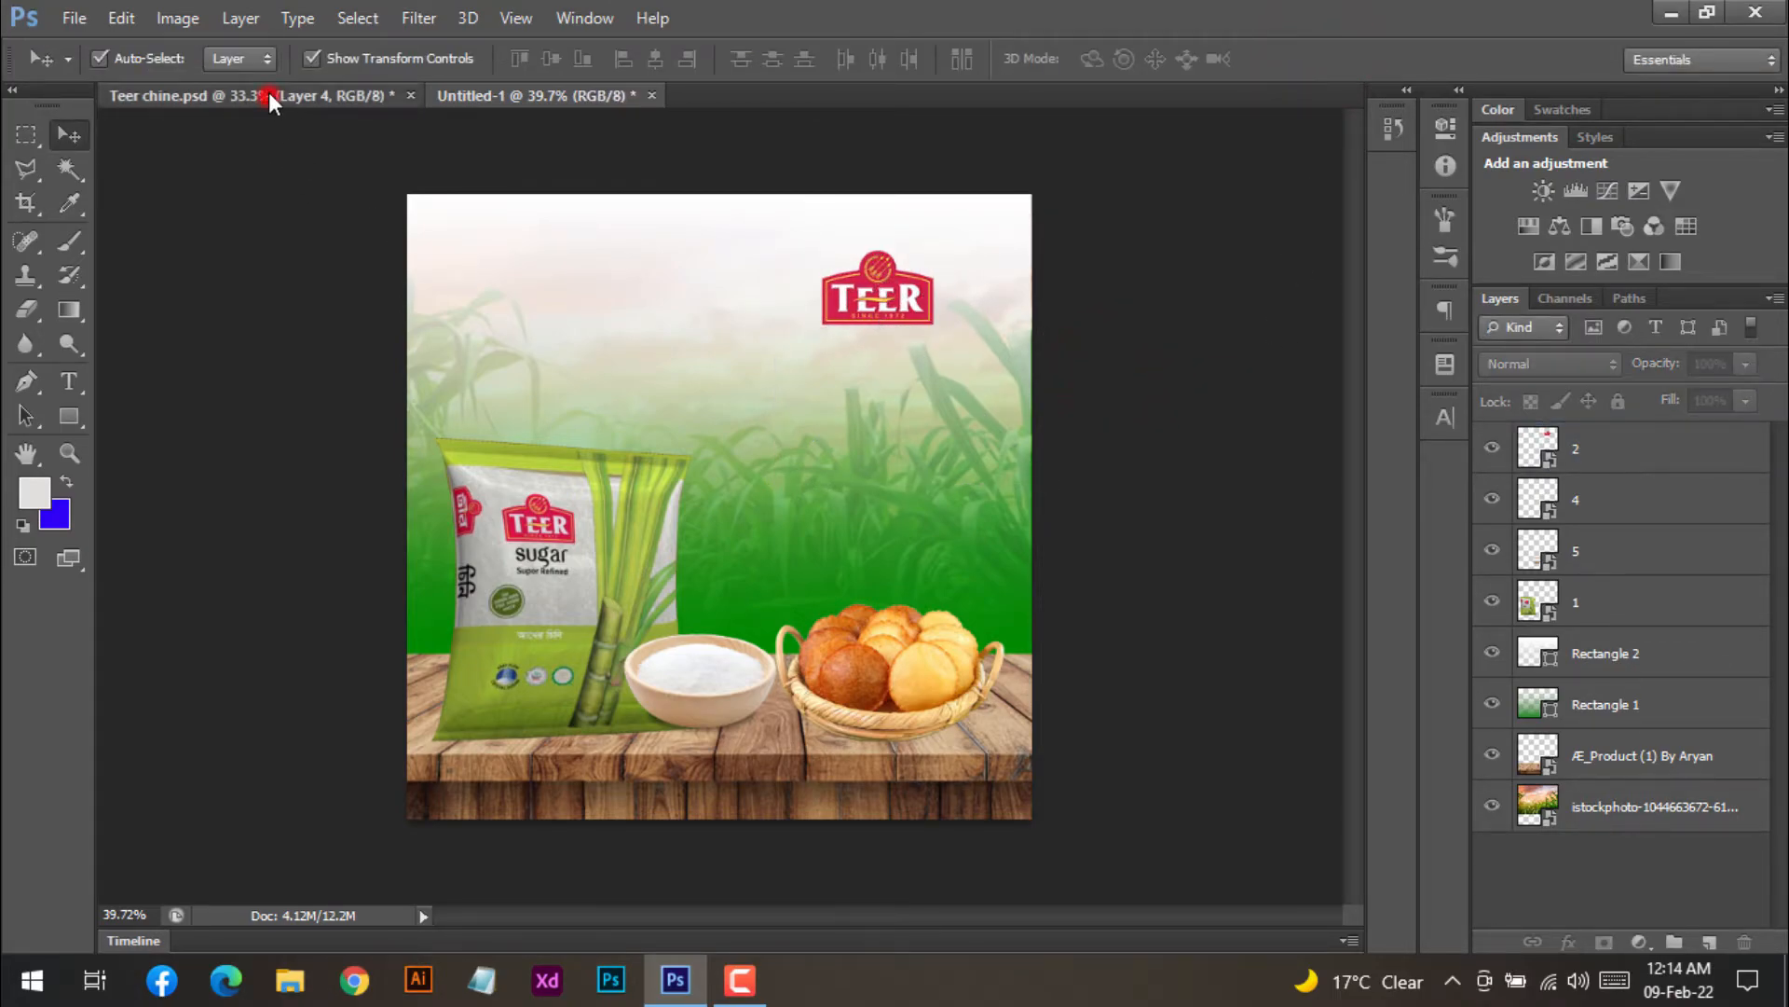
click(566, 289)
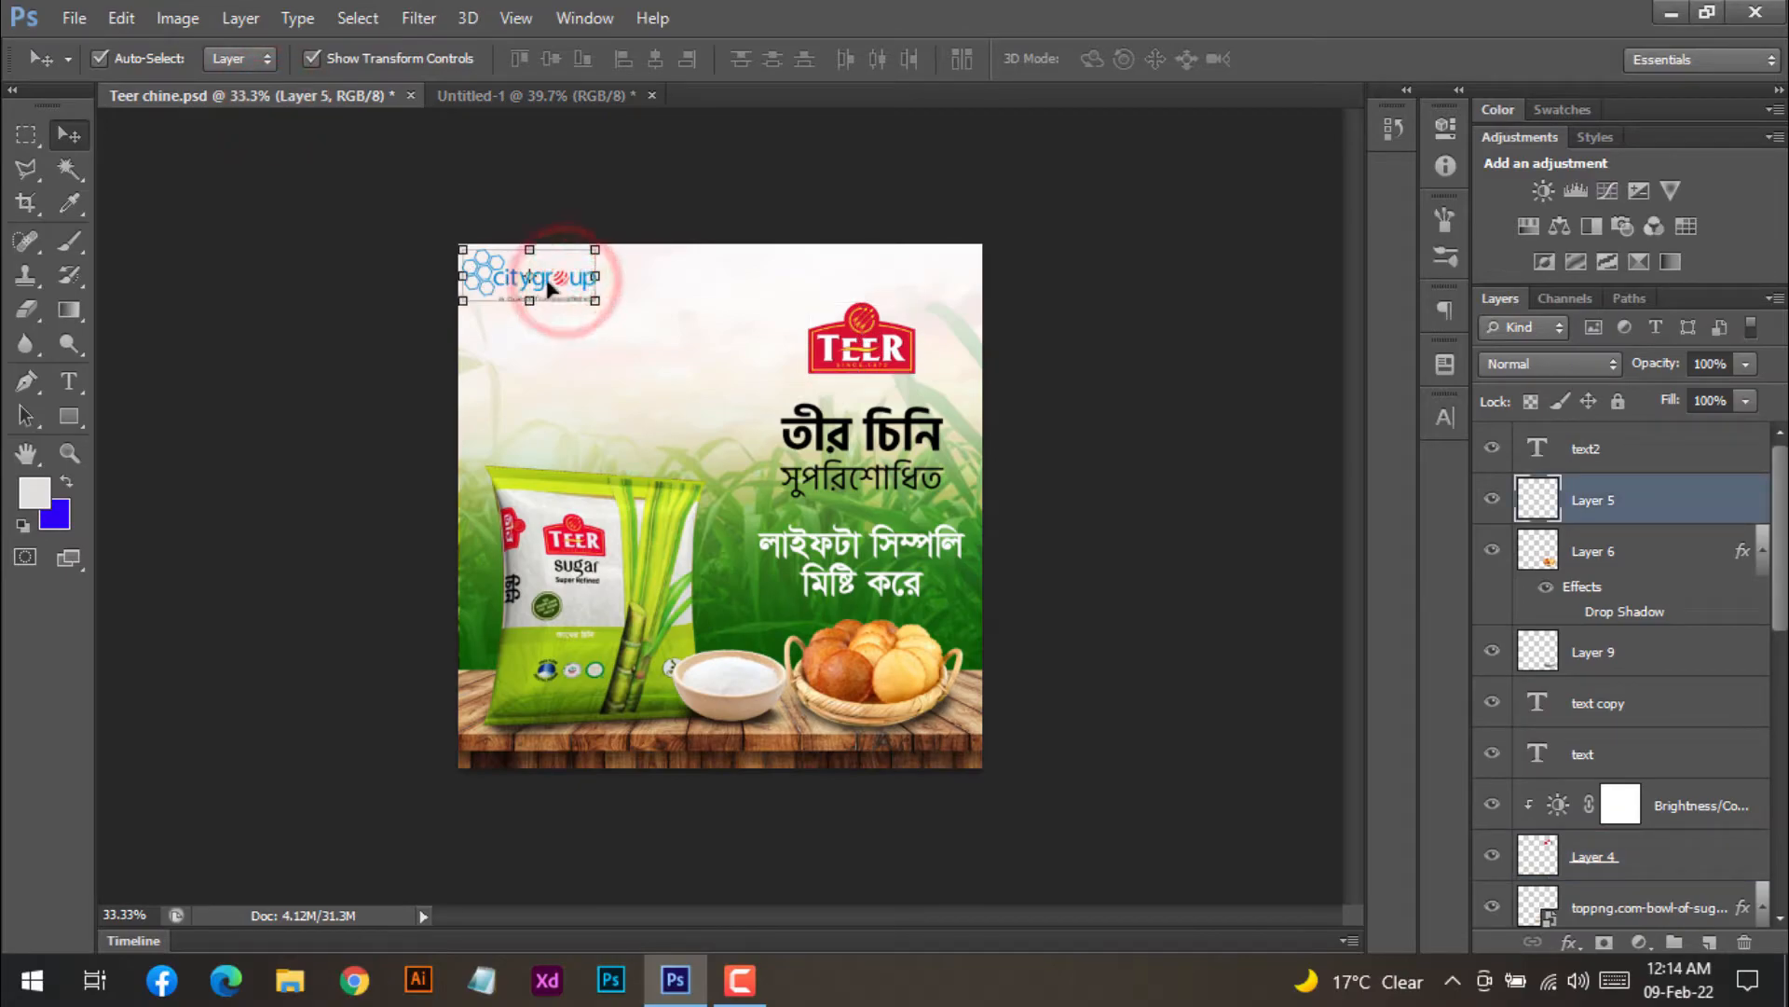
key(ctrl+plus)
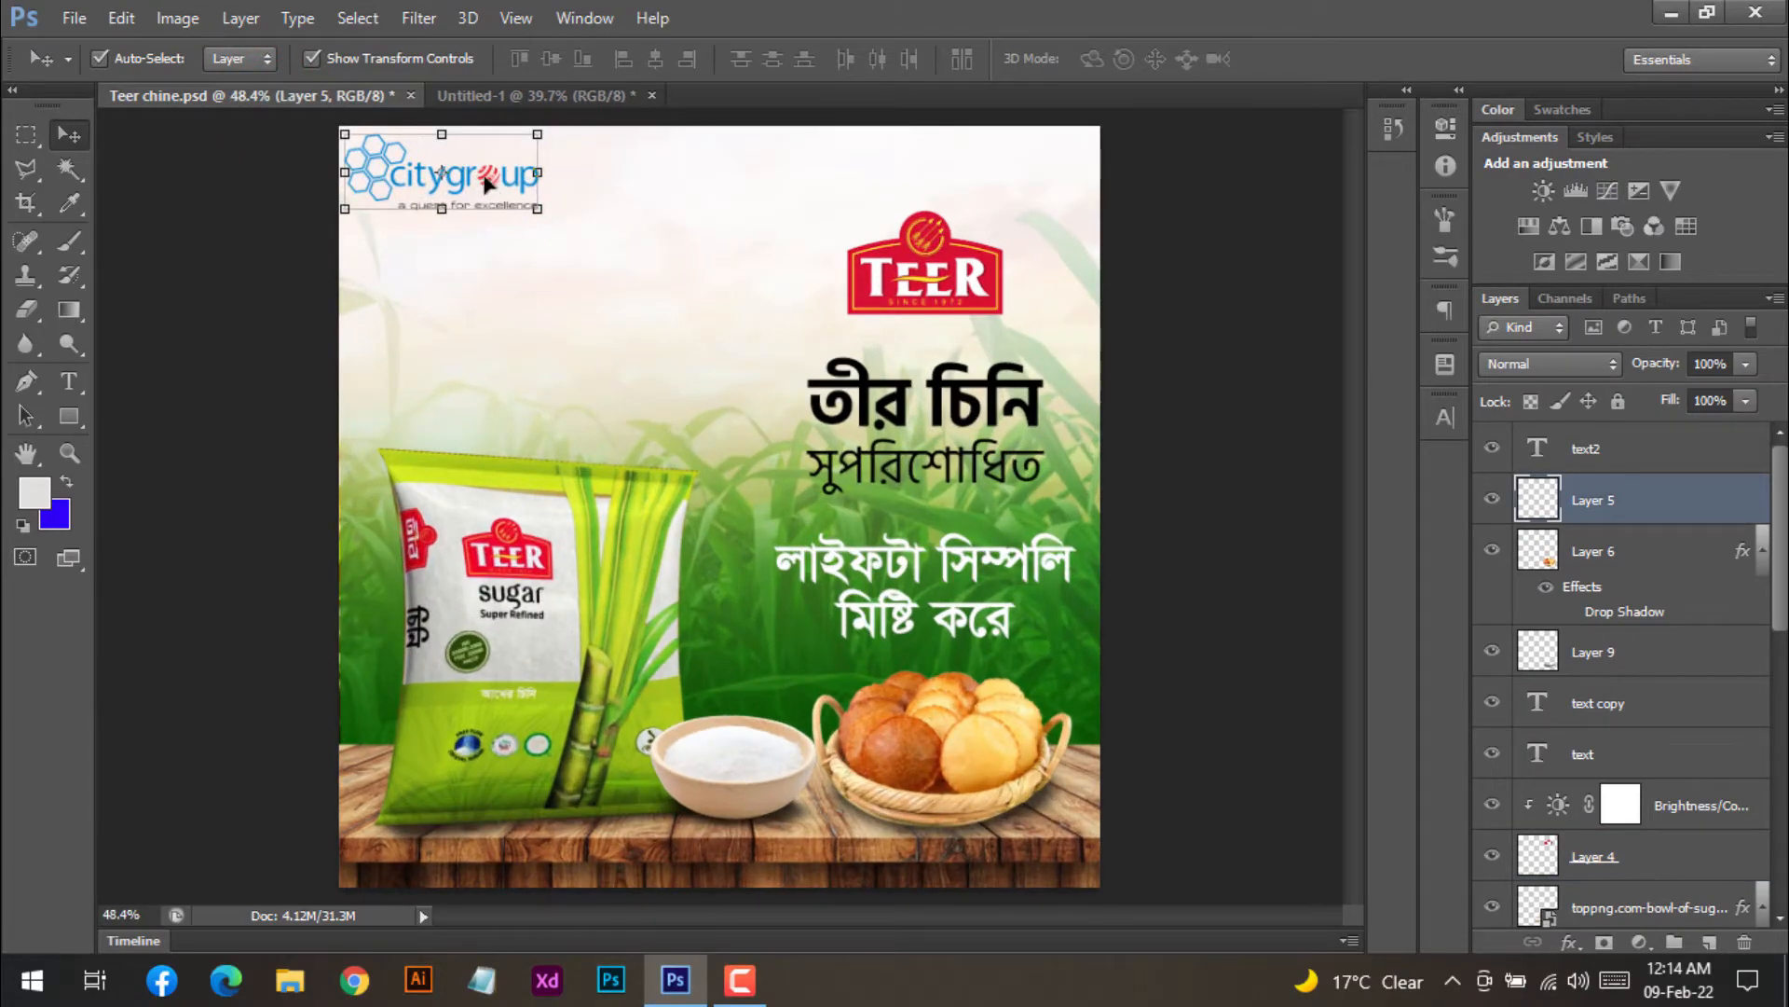
drag(499, 179, 546, 250)
key(ctrl+z)
click(1110, 390)
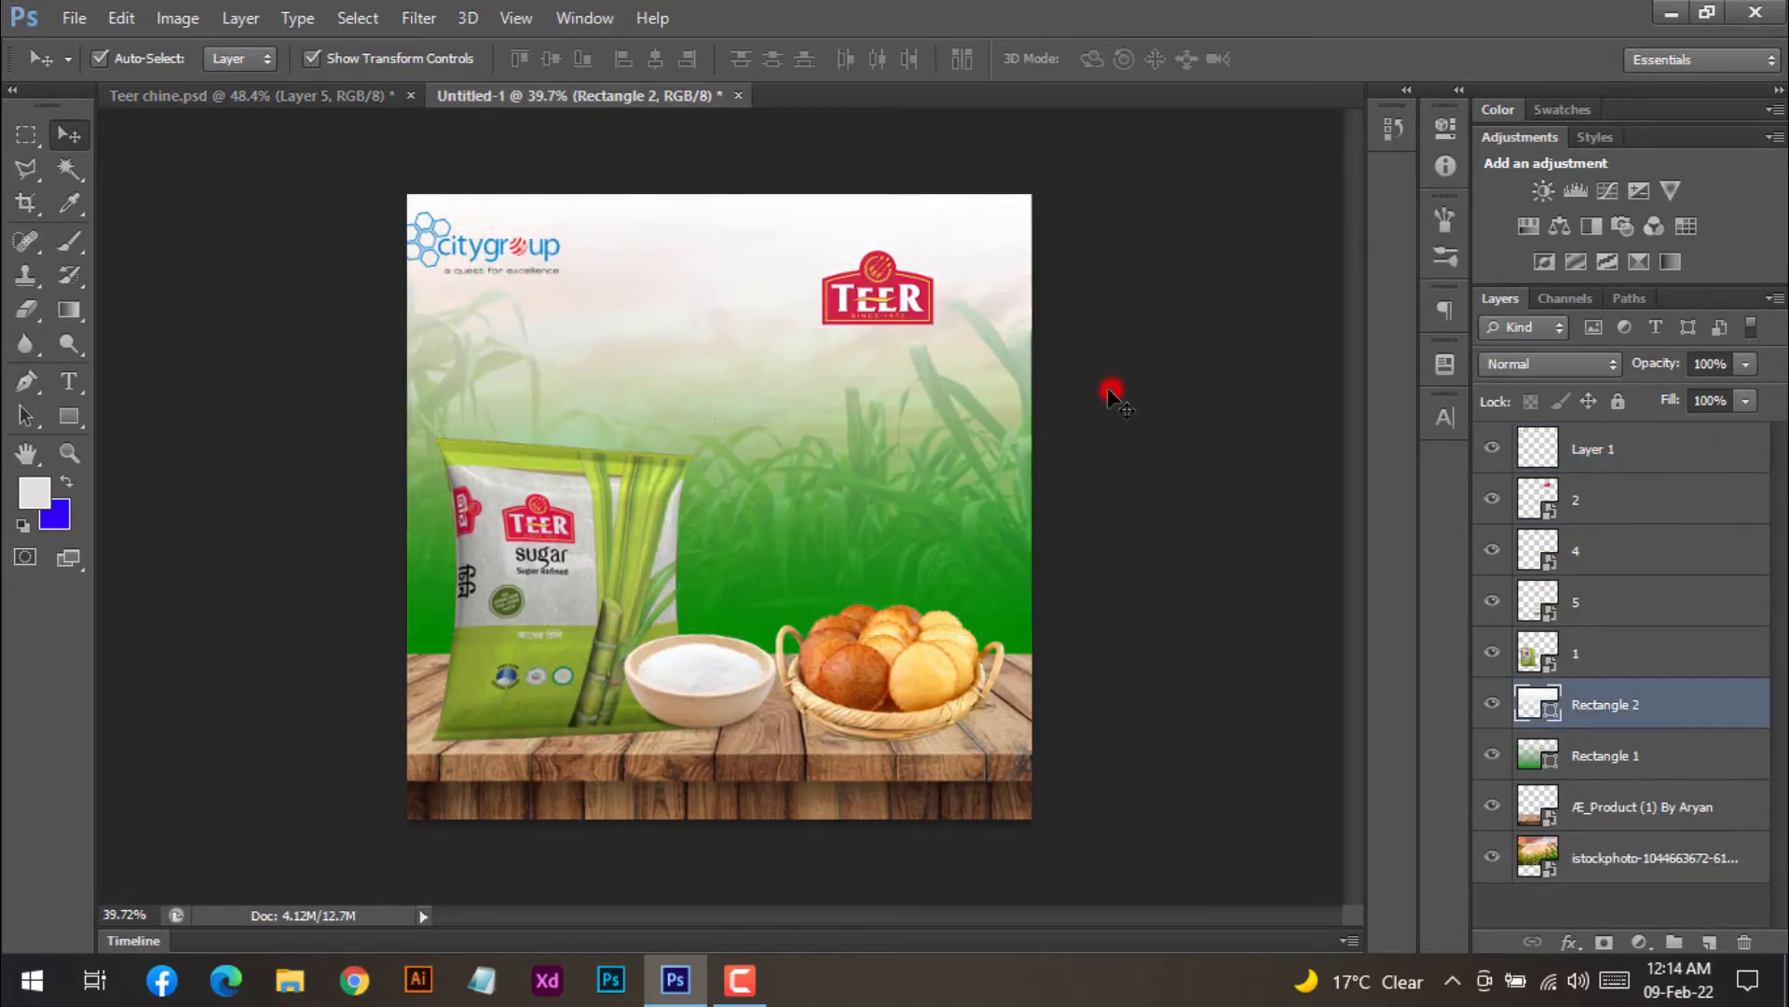
- Move the citygroup logo fully inside the canvas near its upper-left corner, with a small margin
click(527, 251)
scroll(522, 238, up, 3)
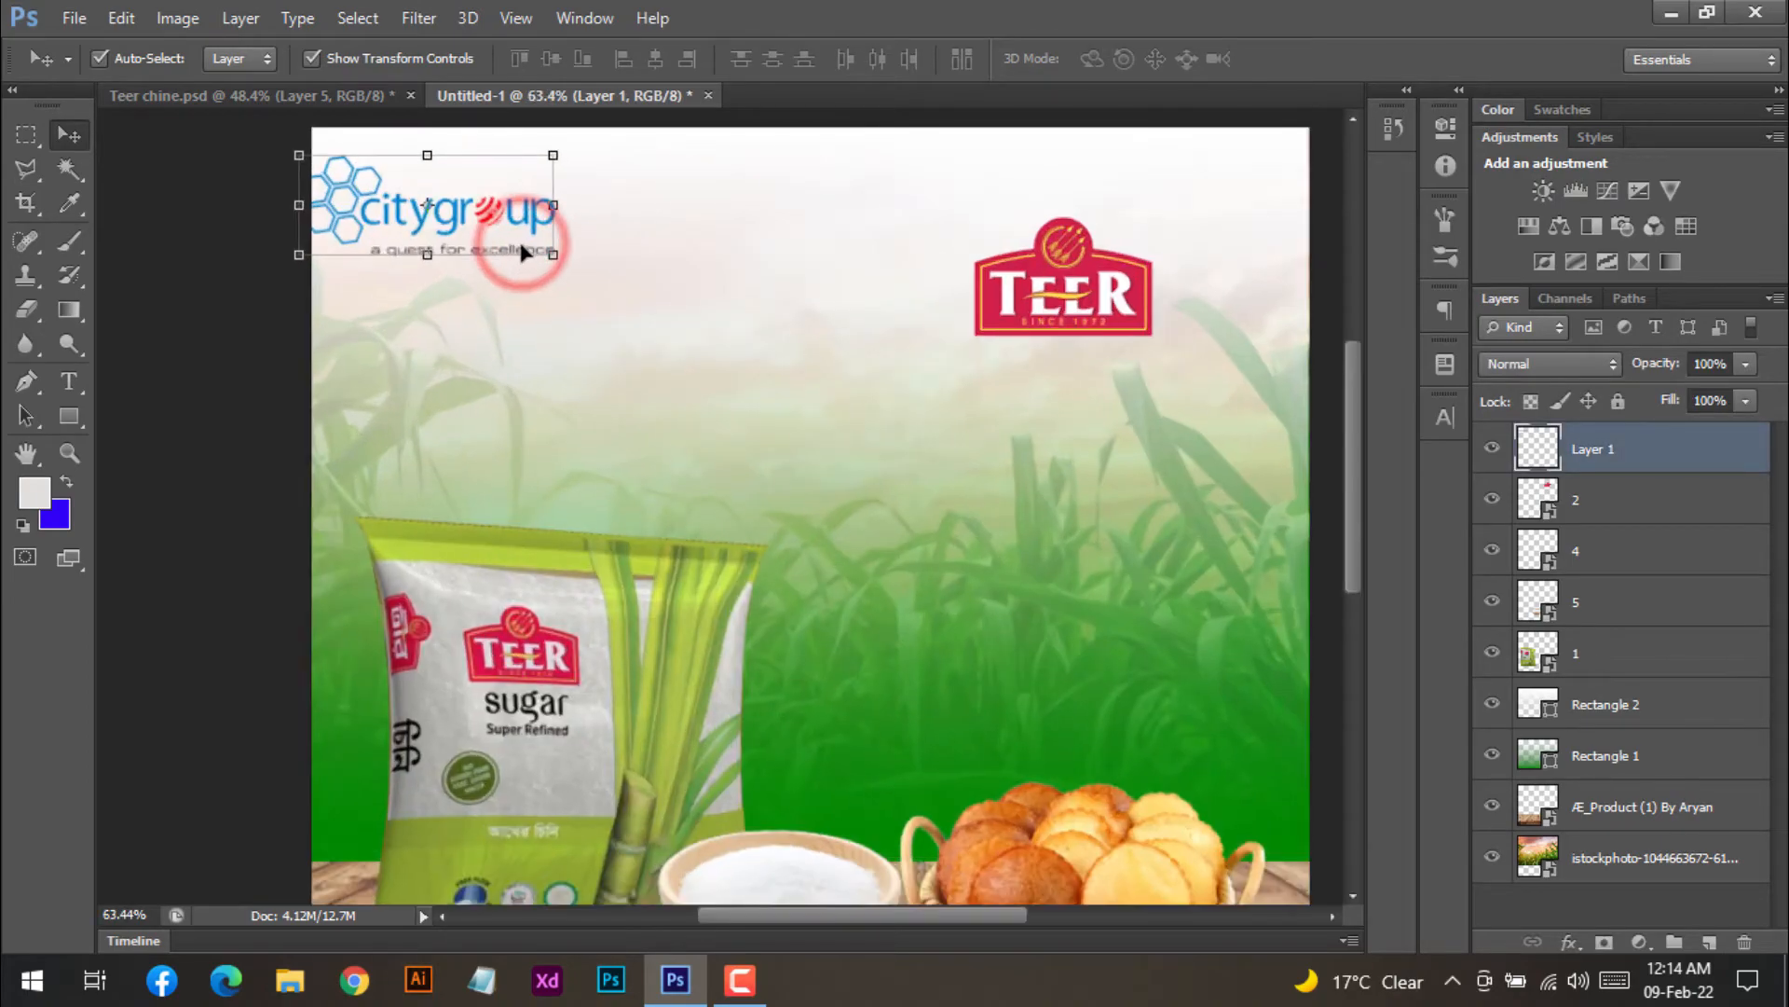
drag(511, 224, 539, 216)
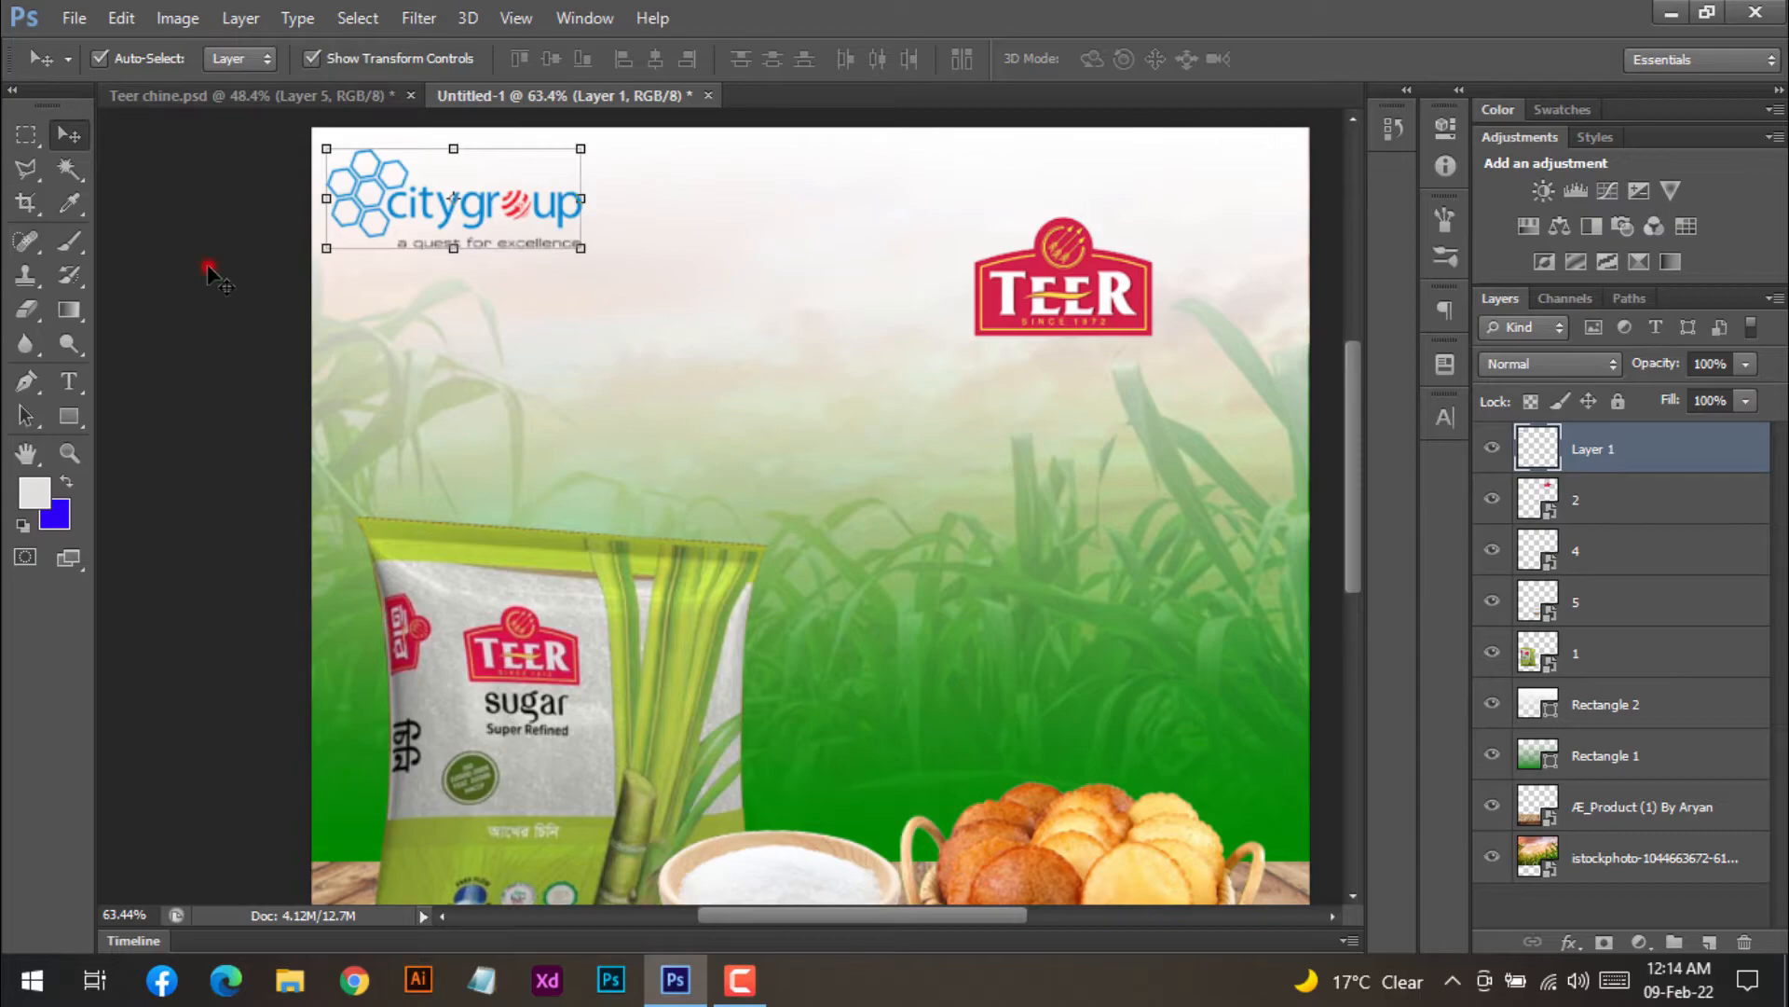
click(208, 268)
scroll(271, 163, down, 3)
- Check the logo placement in the reference ad and nudge the Teer logo slightly right in the new composition
click(277, 93)
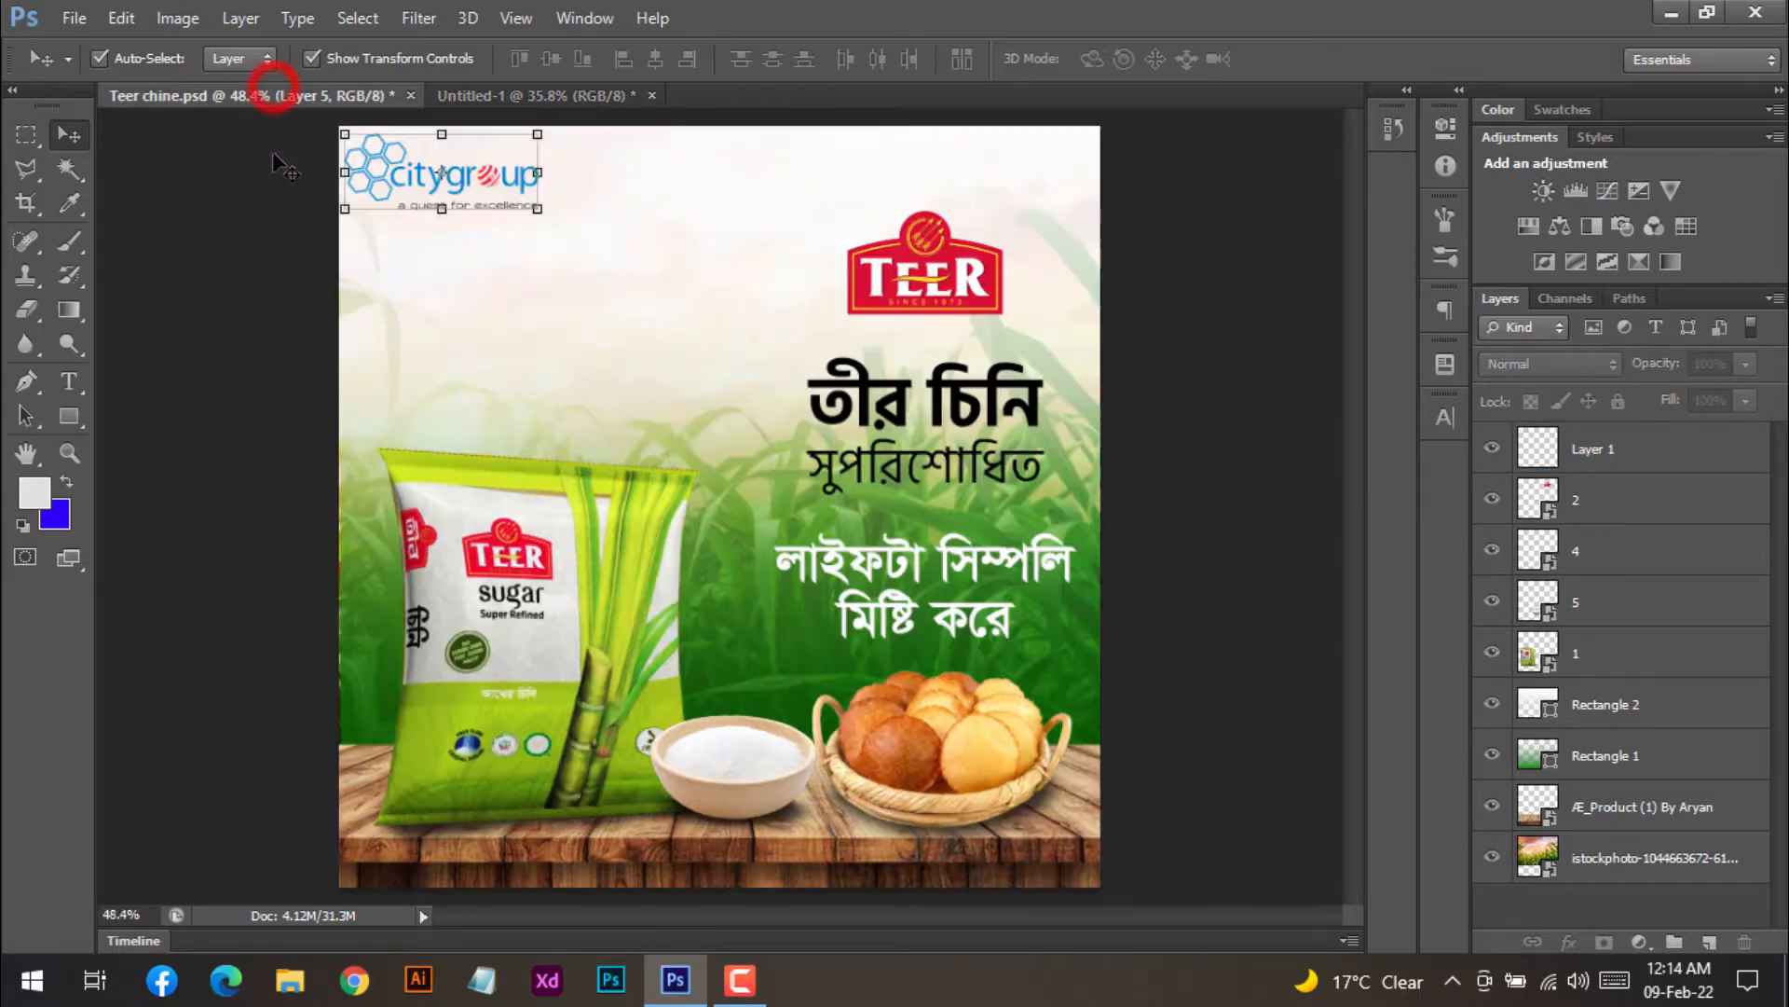
click(523, 93)
mouse_move(864, 319)
mouse_down()
mouse_move(915, 315)
mouse_move(874, 322)
mouse_up()
click(1034, 407)
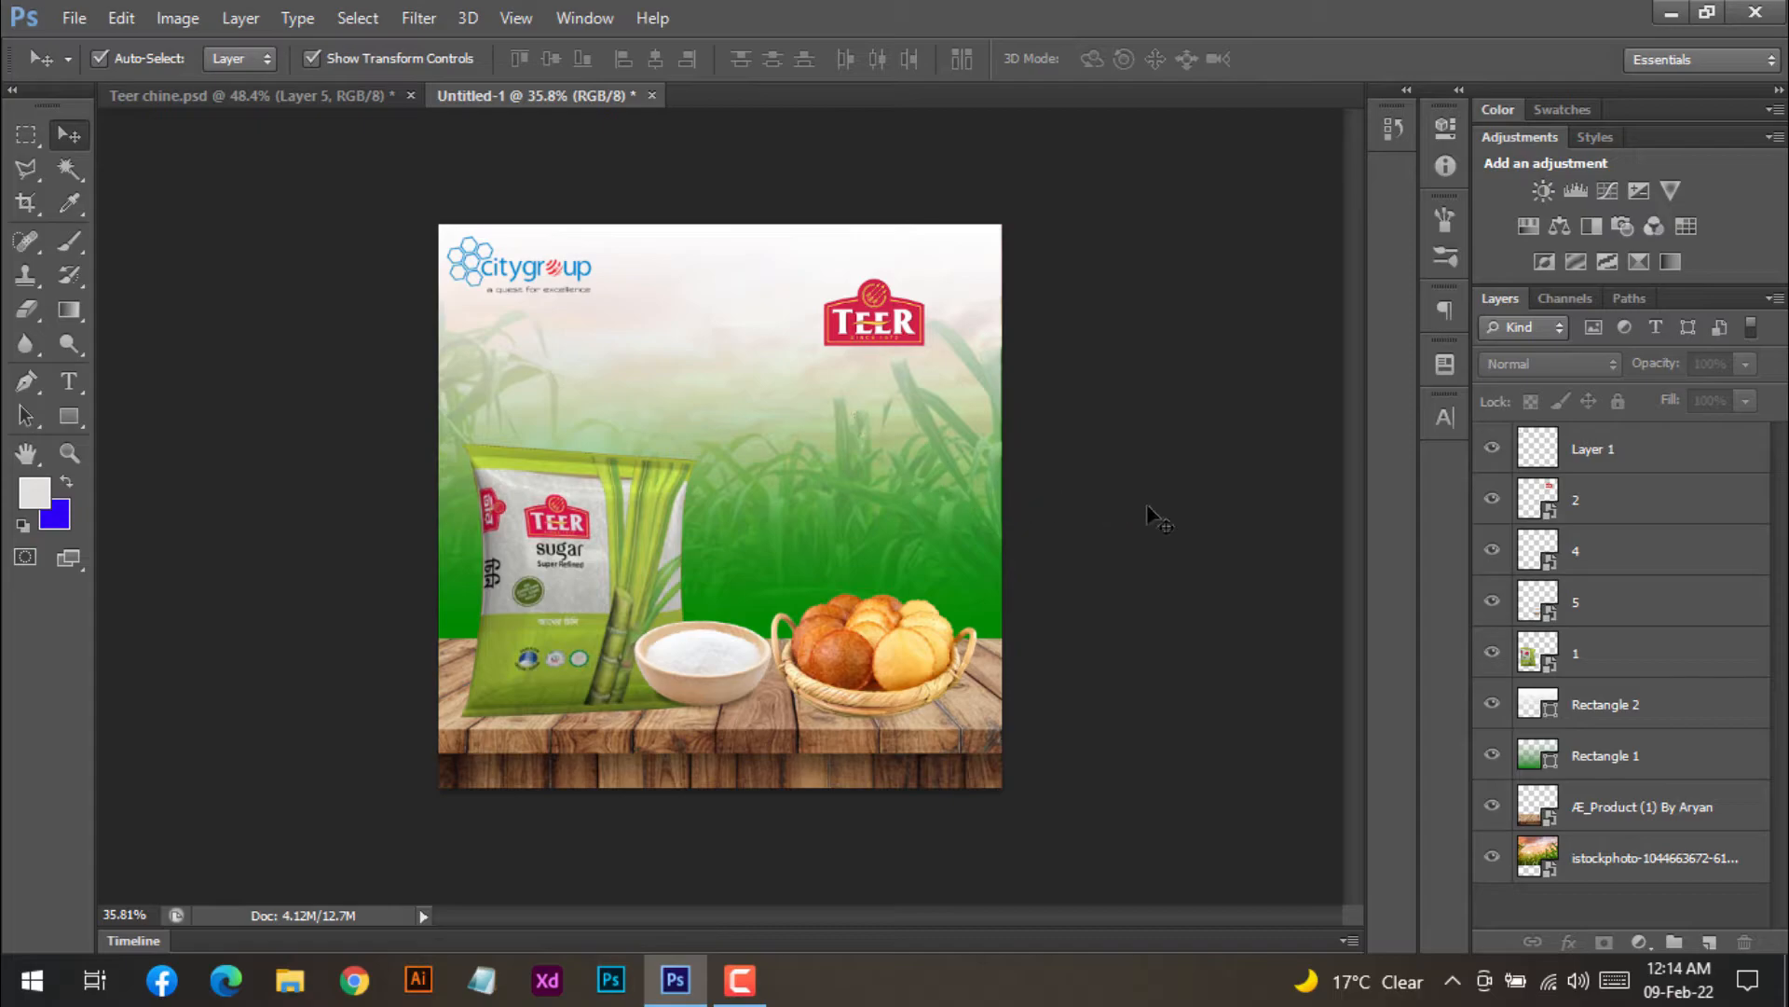
- Copy the bold black headline "তীর চিনি" from the reference ad into the new composition, placing it below the Teer logo
click(343, 96)
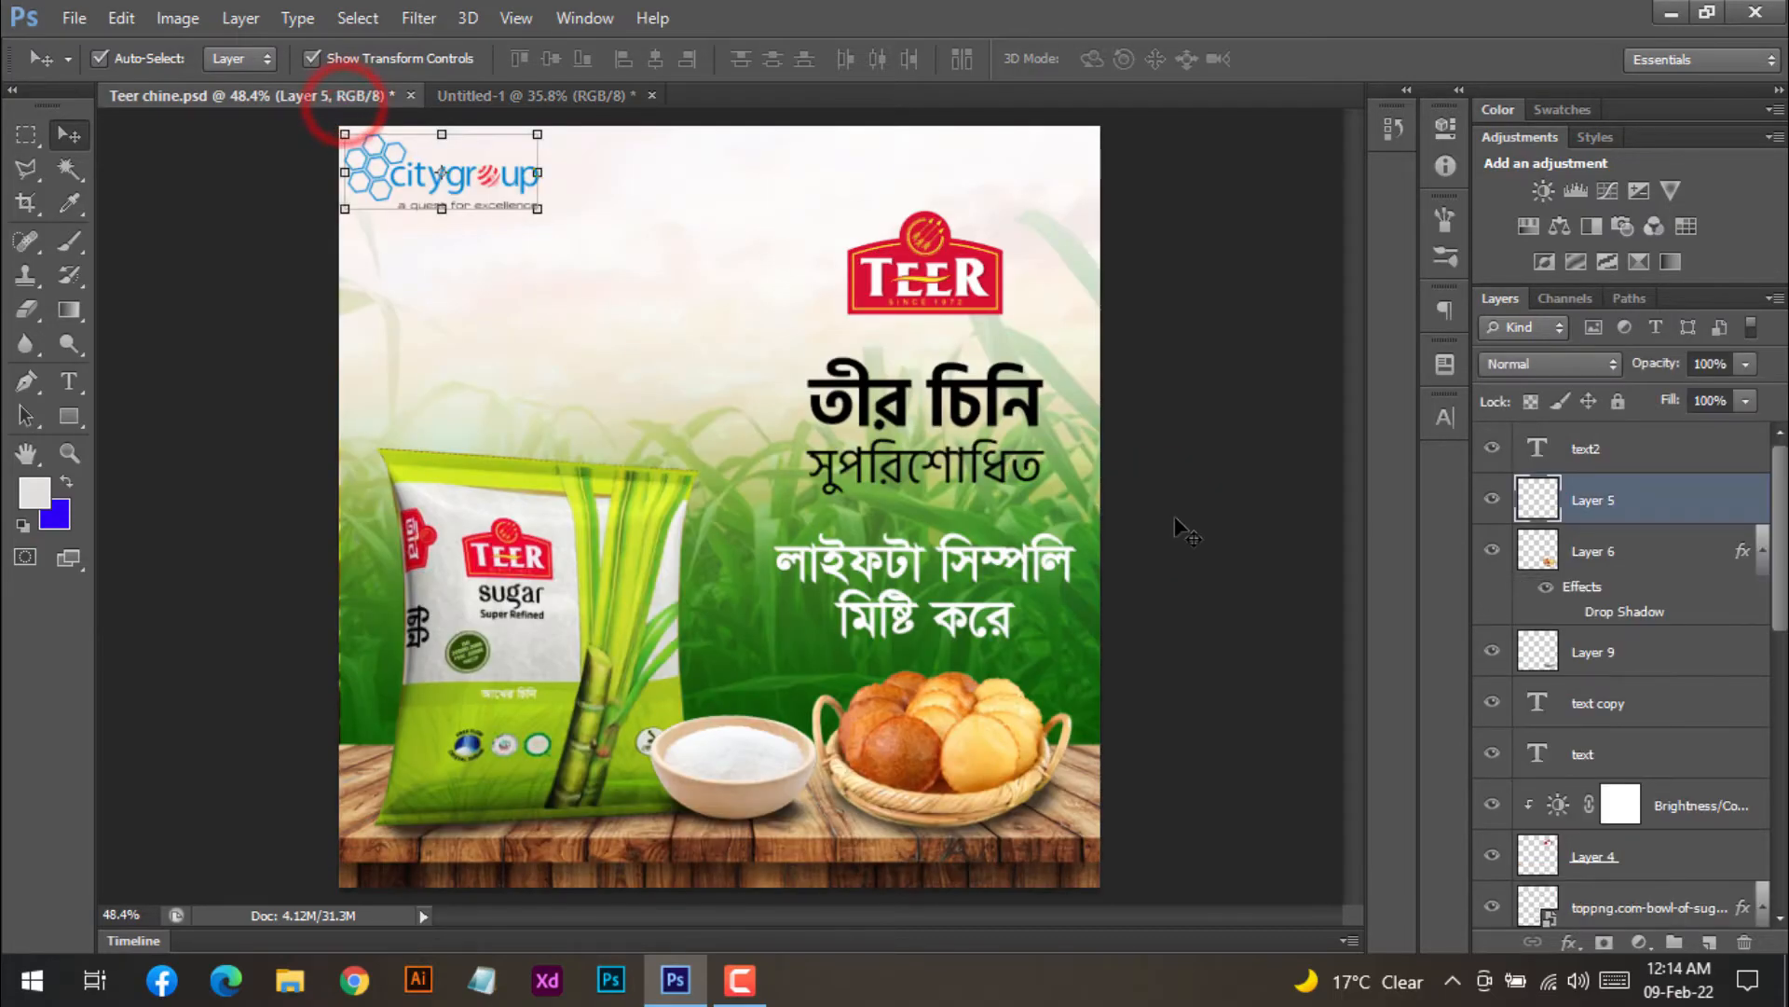
click(918, 407)
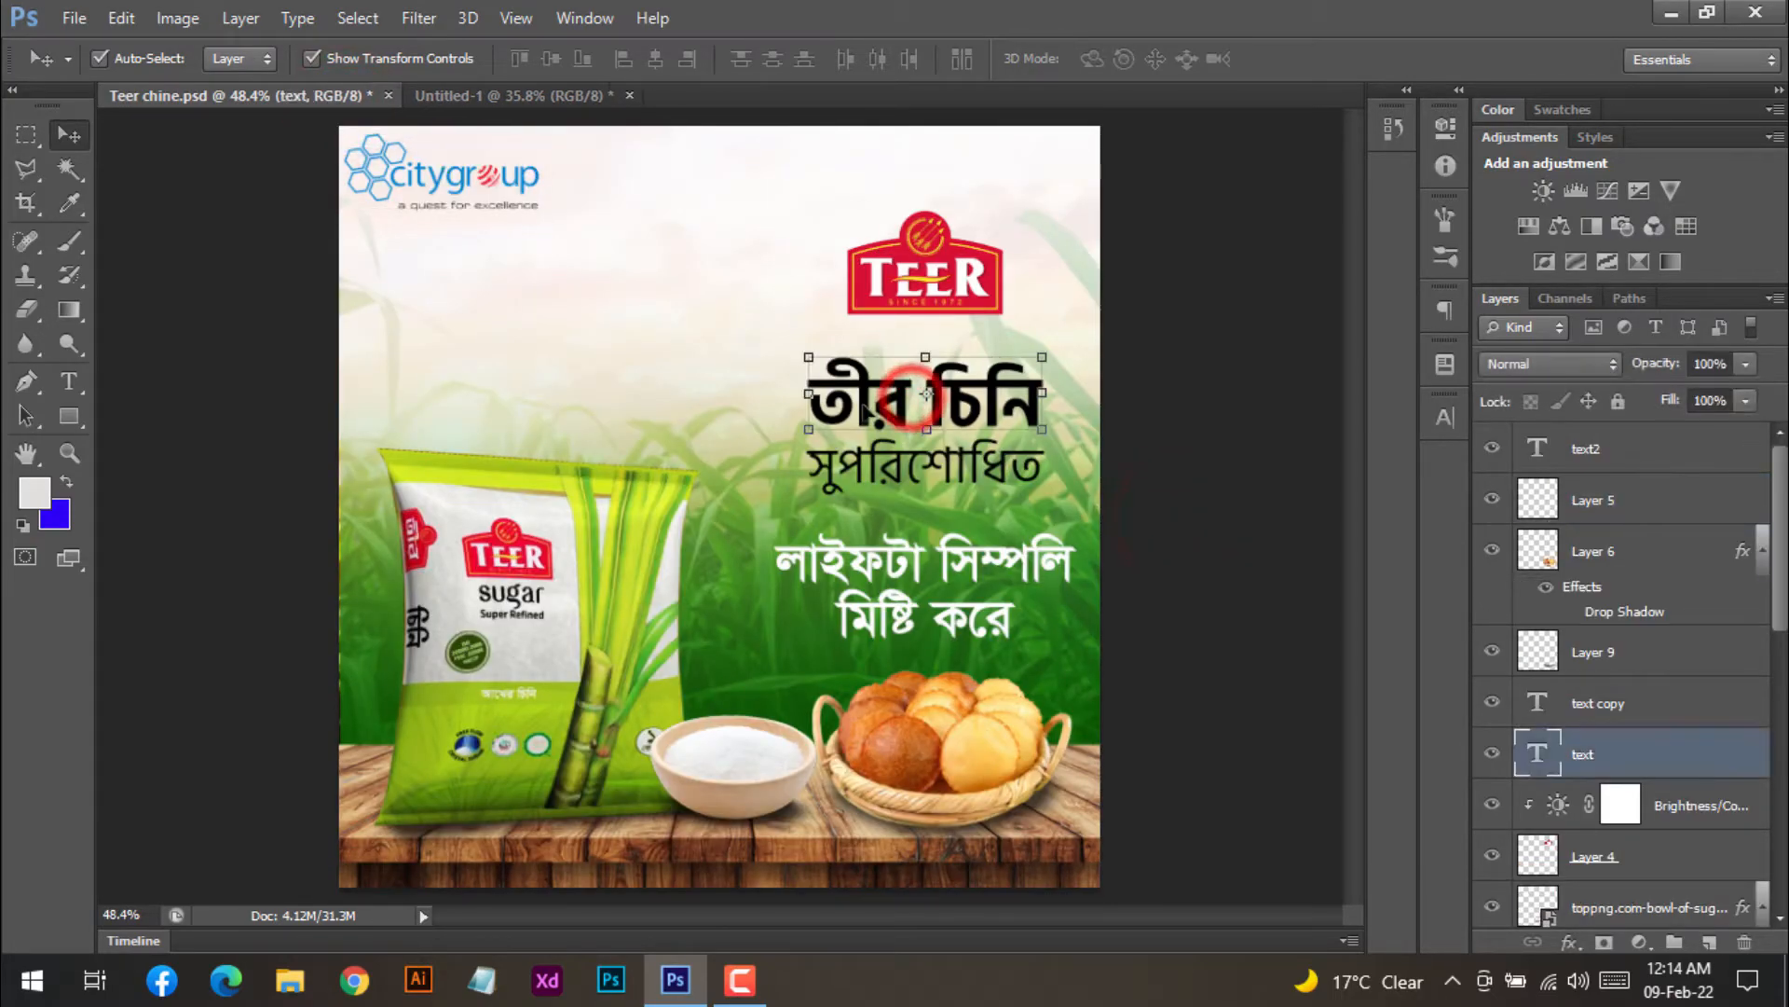
click(879, 477)
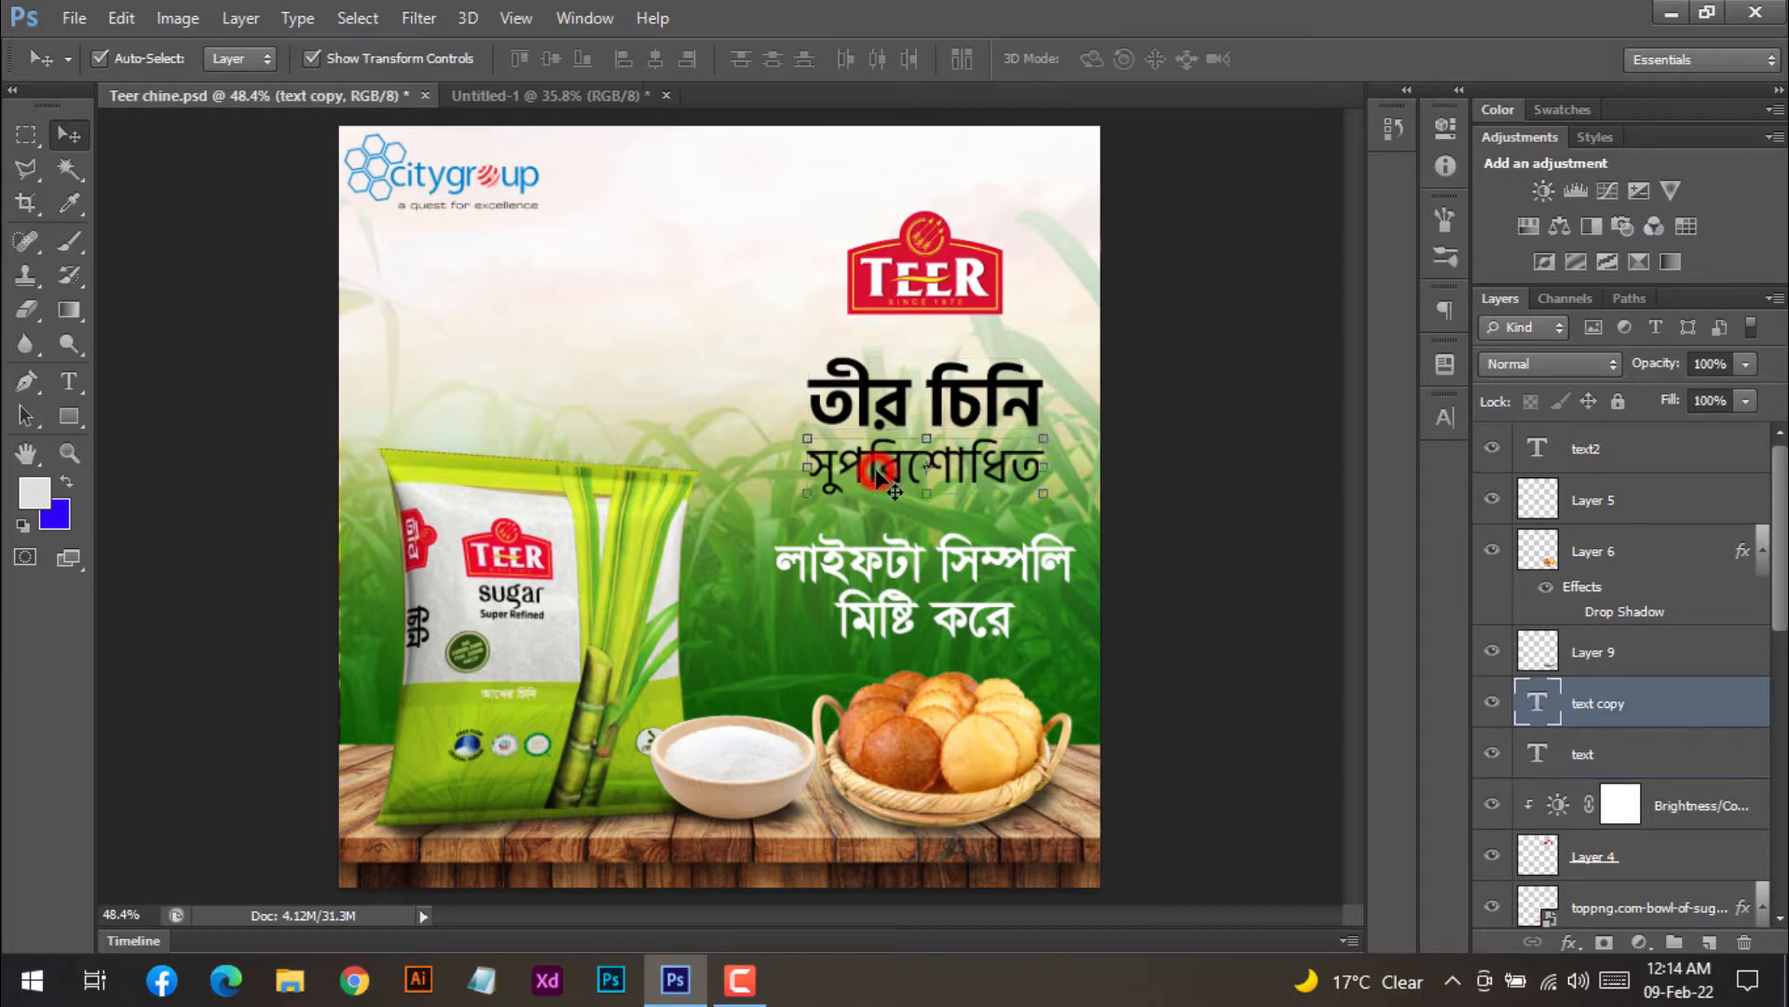
click(1153, 503)
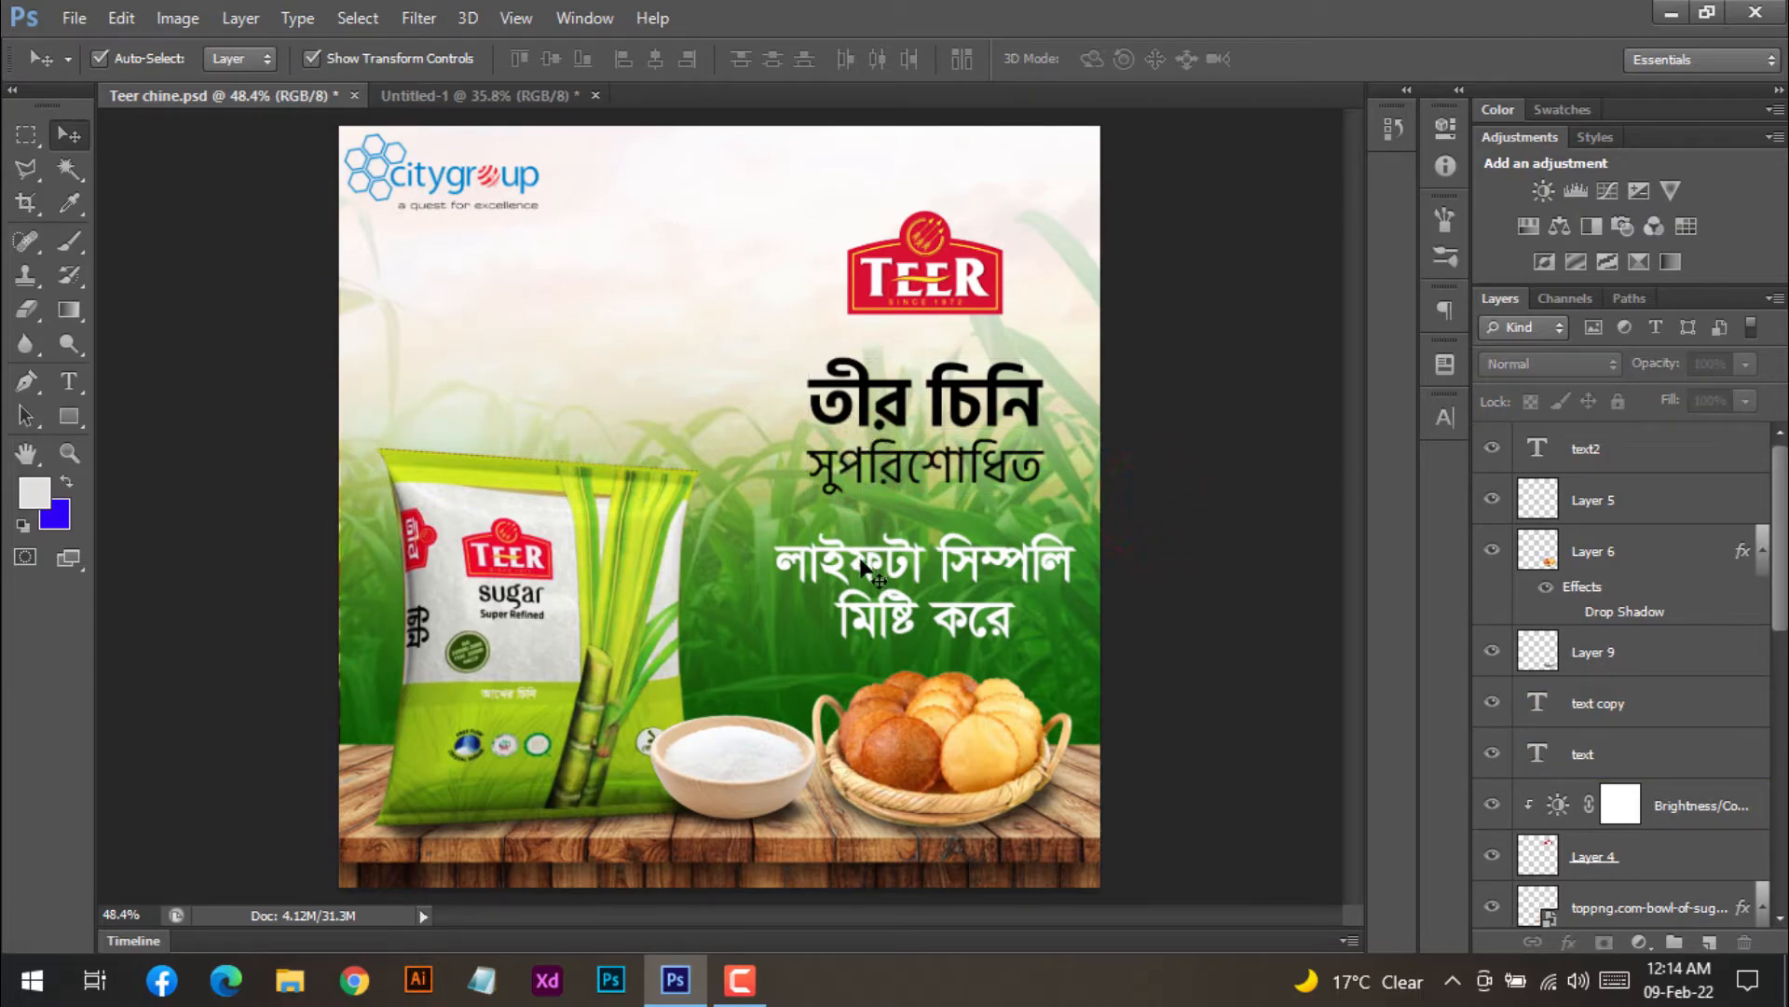
click(855, 583)
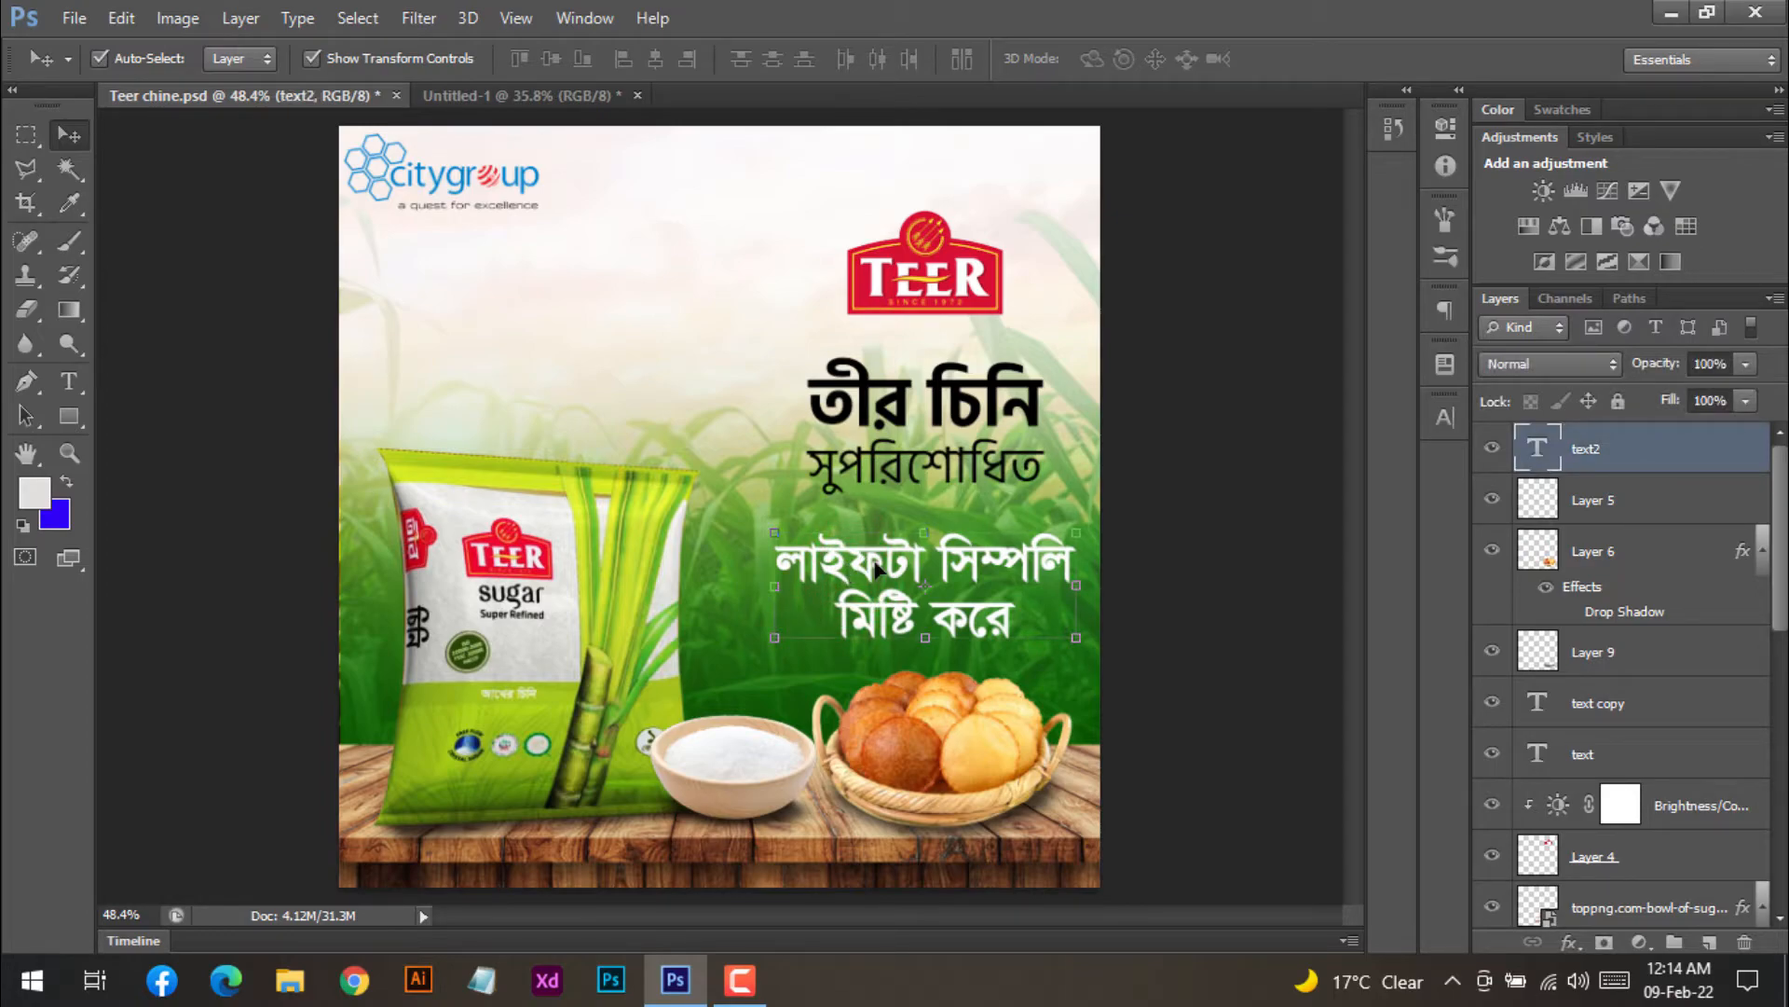
click(888, 425)
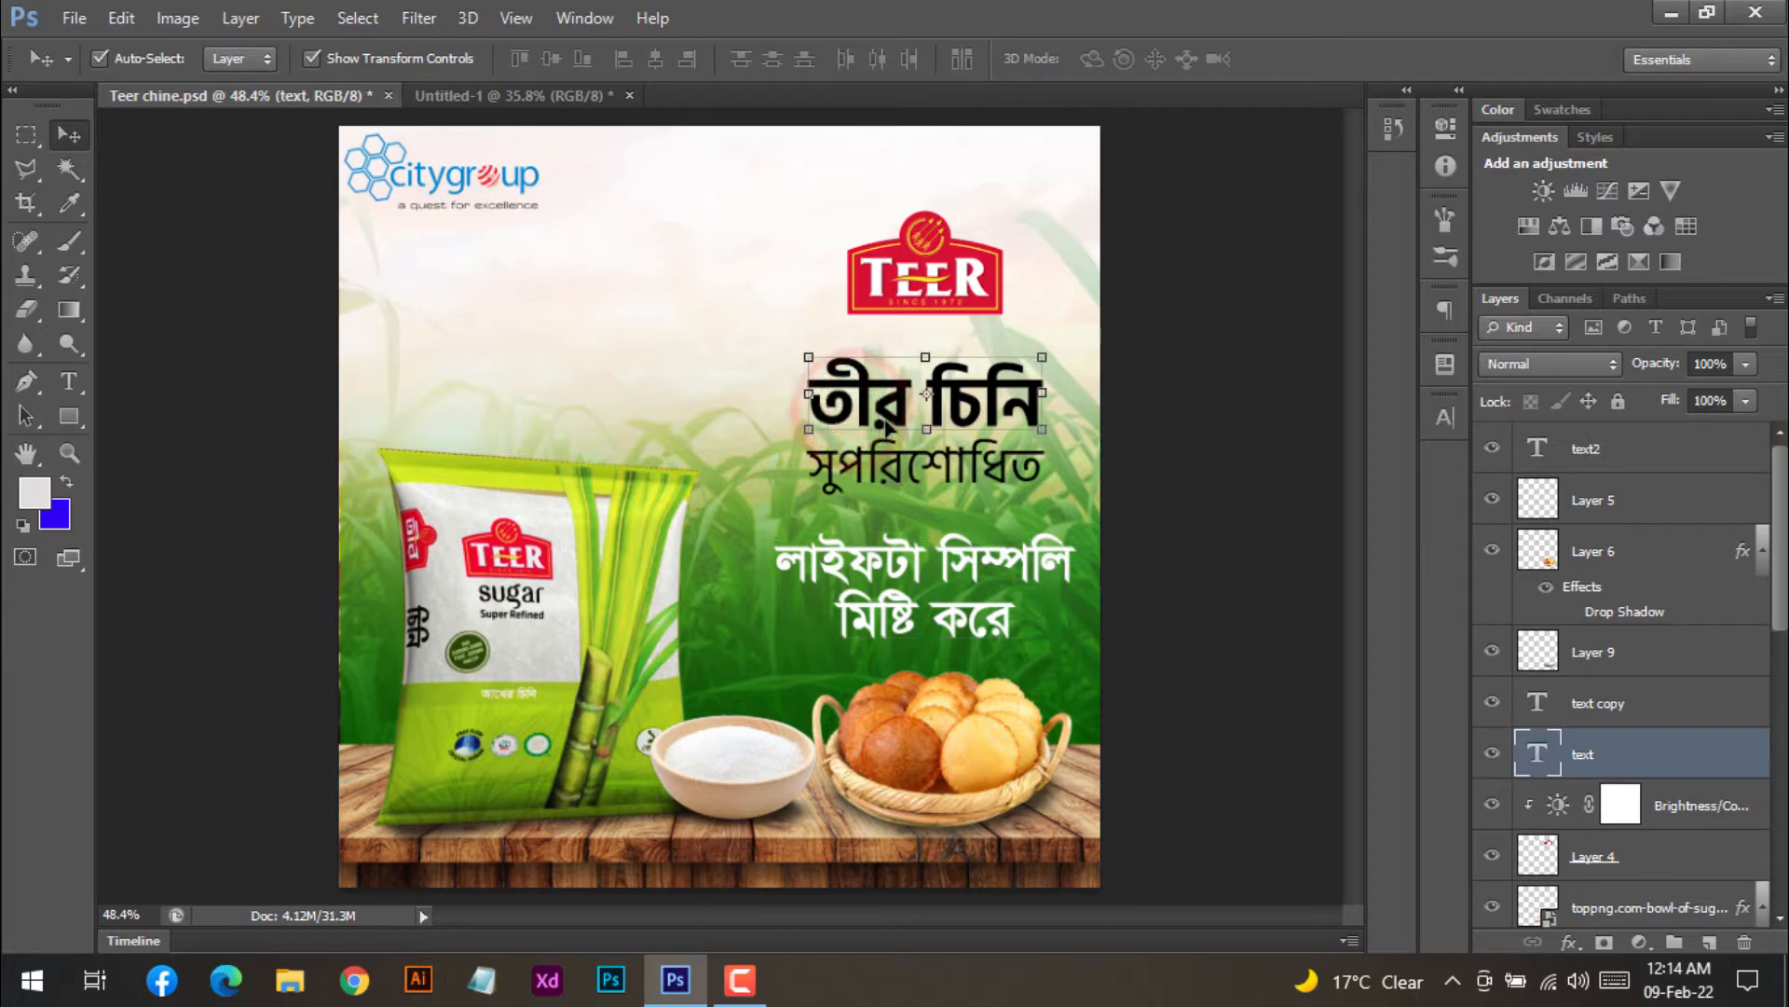
mouse_move(891, 411)
mouse_down()
mouse_move(457, 83)
mouse_move(494, 18)
mouse_move(491, 109)
mouse_move(870, 432)
mouse_move(832, 408)
mouse_move(912, 424)
mouse_up()
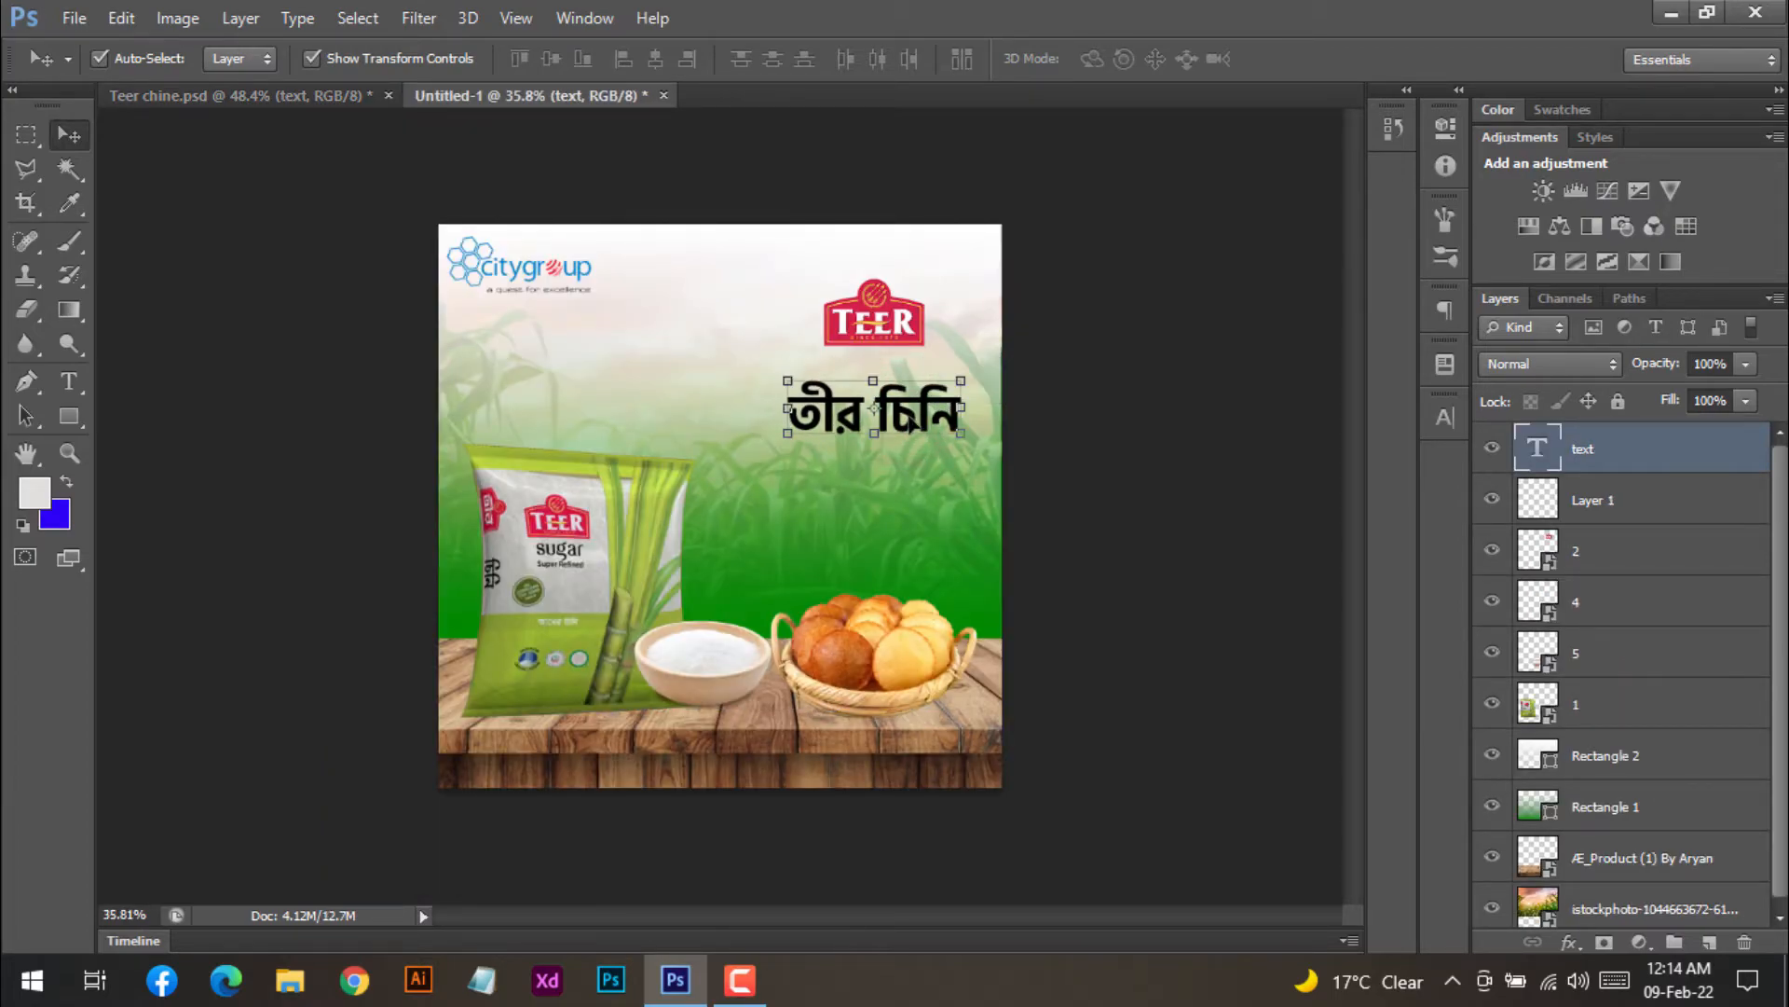
- Copy the thin "সুপরিশোধিত" text layer from the reference ad into the new composition, directly under the headline
click(319, 95)
click(904, 477)
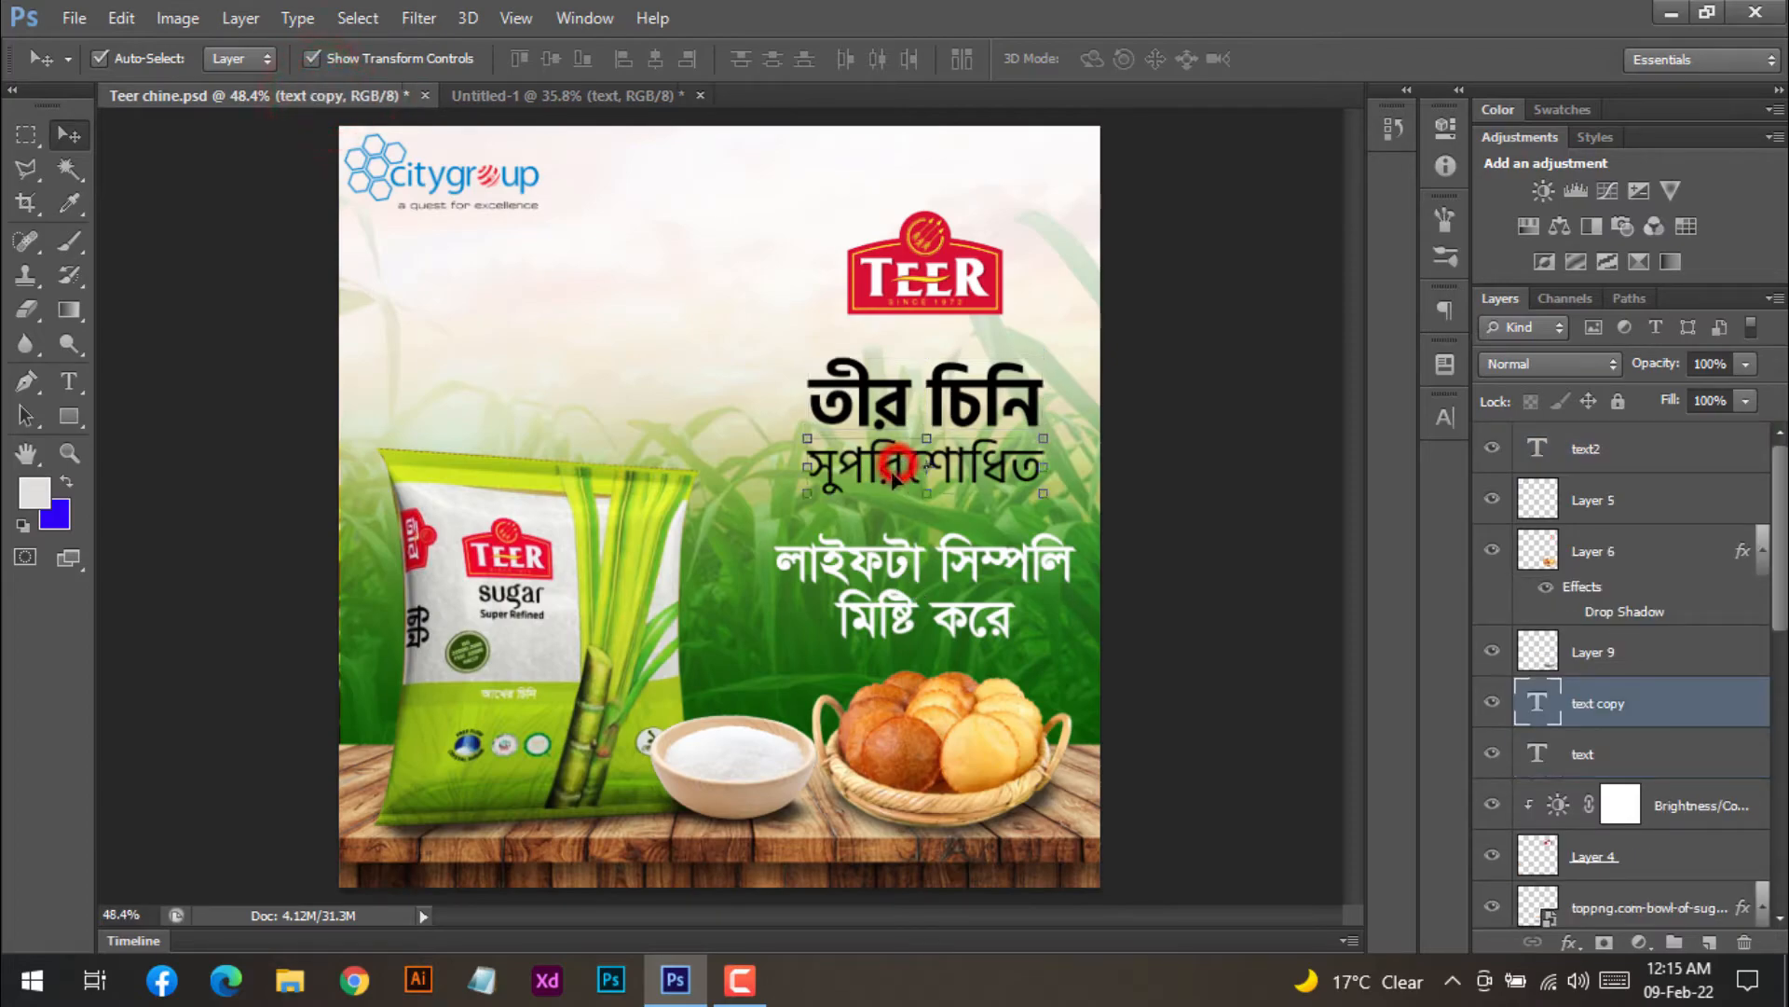
drag(932, 462, 825, 325)
click(1282, 61)
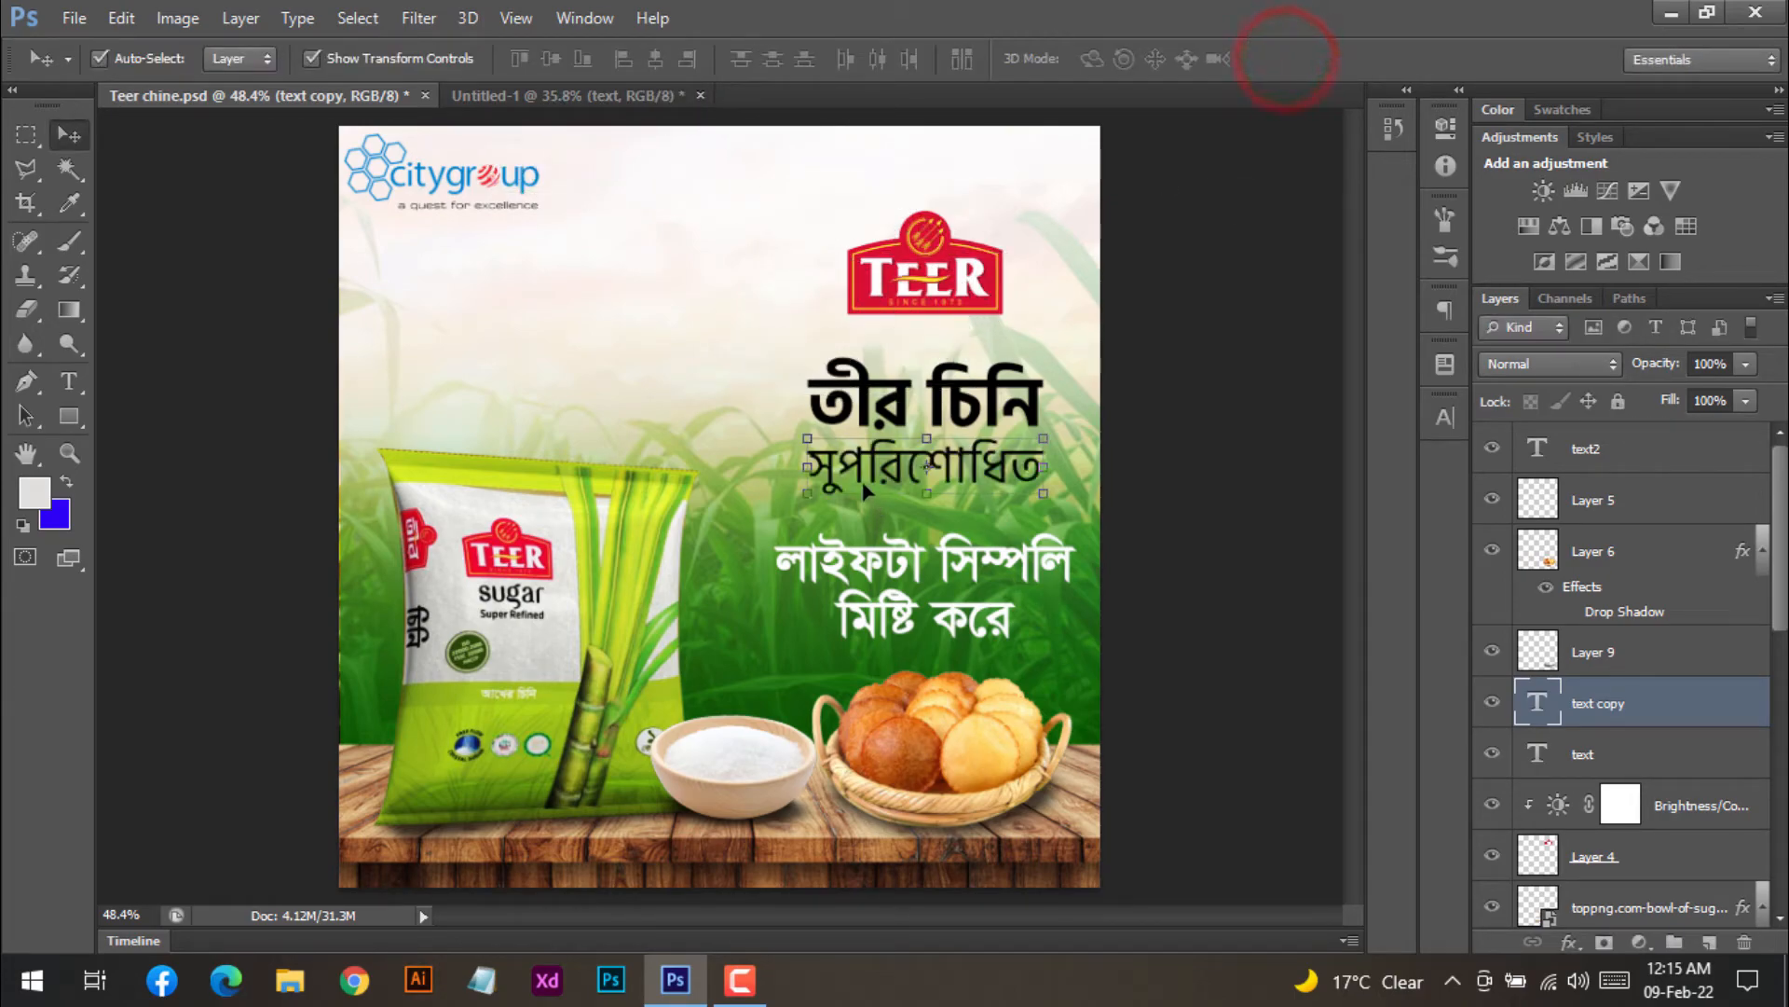
mouse_move(864, 473)
mouse_down()
mouse_move(853, 401)
mouse_move(568, 93)
mouse_move(727, 378)
mouse_move(886, 504)
mouse_move(859, 471)
mouse_up()
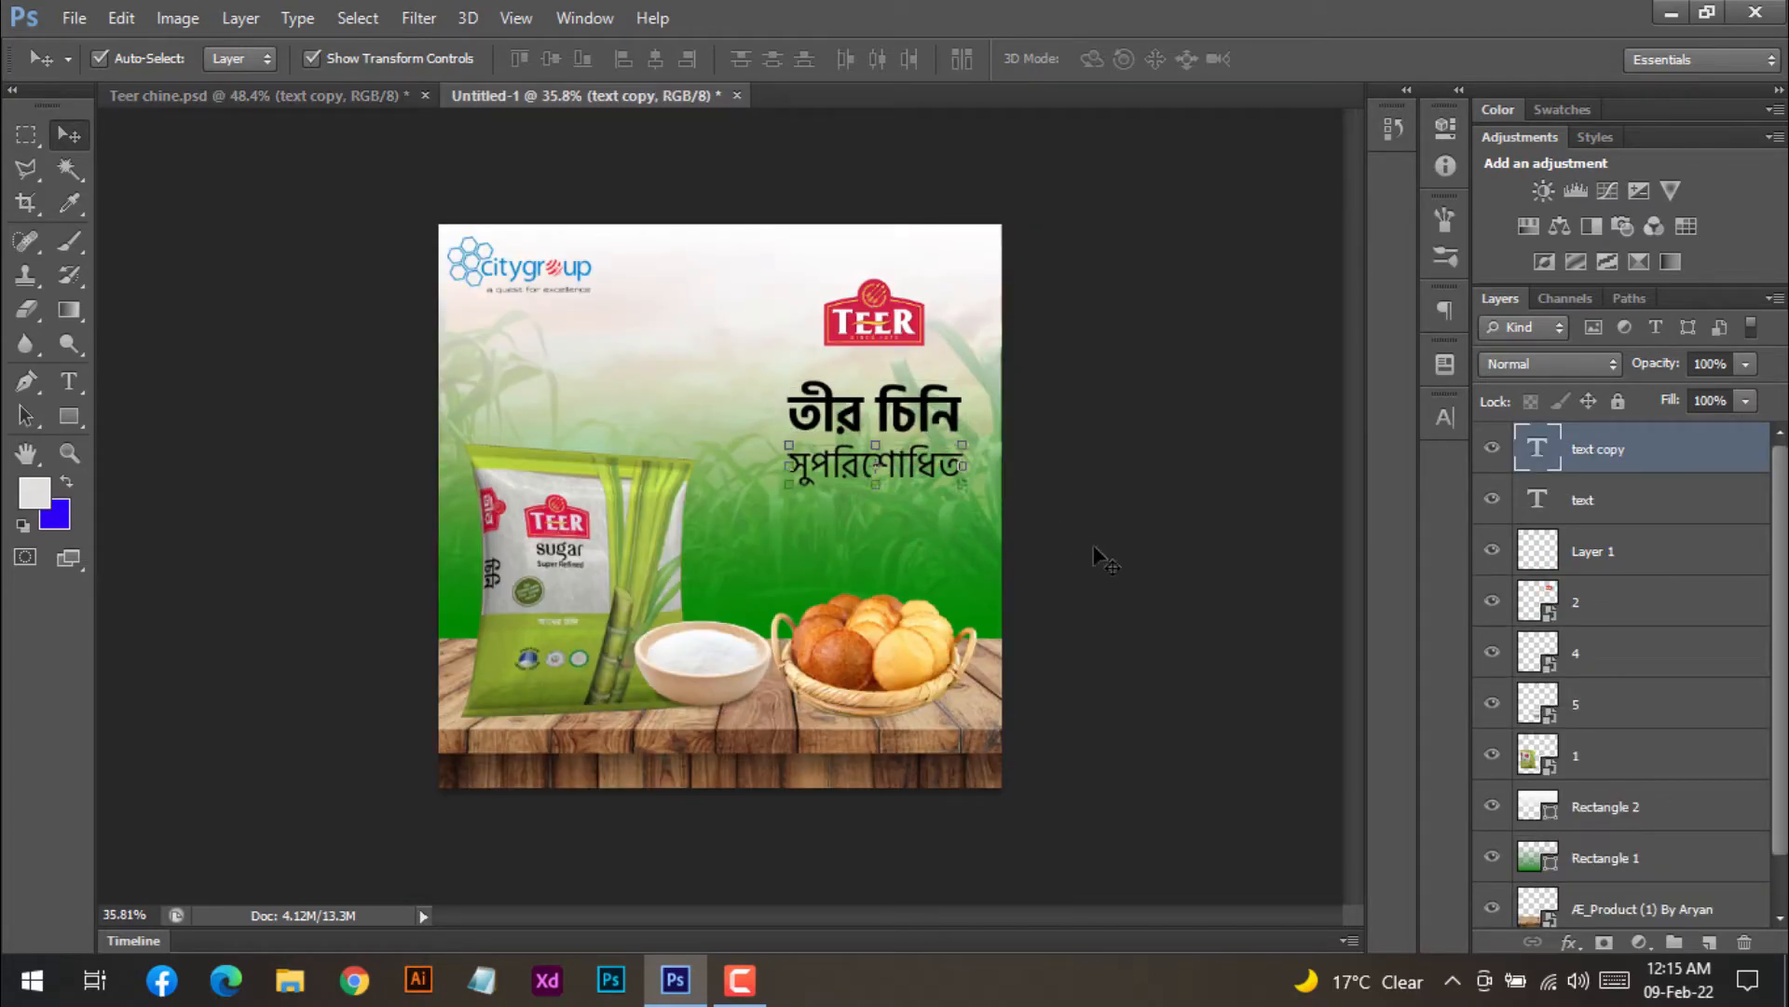
click(1095, 556)
- Copy the white slogan "লাইফটা সিম্পলি মিষ্টি করে" from the reference ad into the new composition, between the black text and the basket
click(372, 95)
click(860, 549)
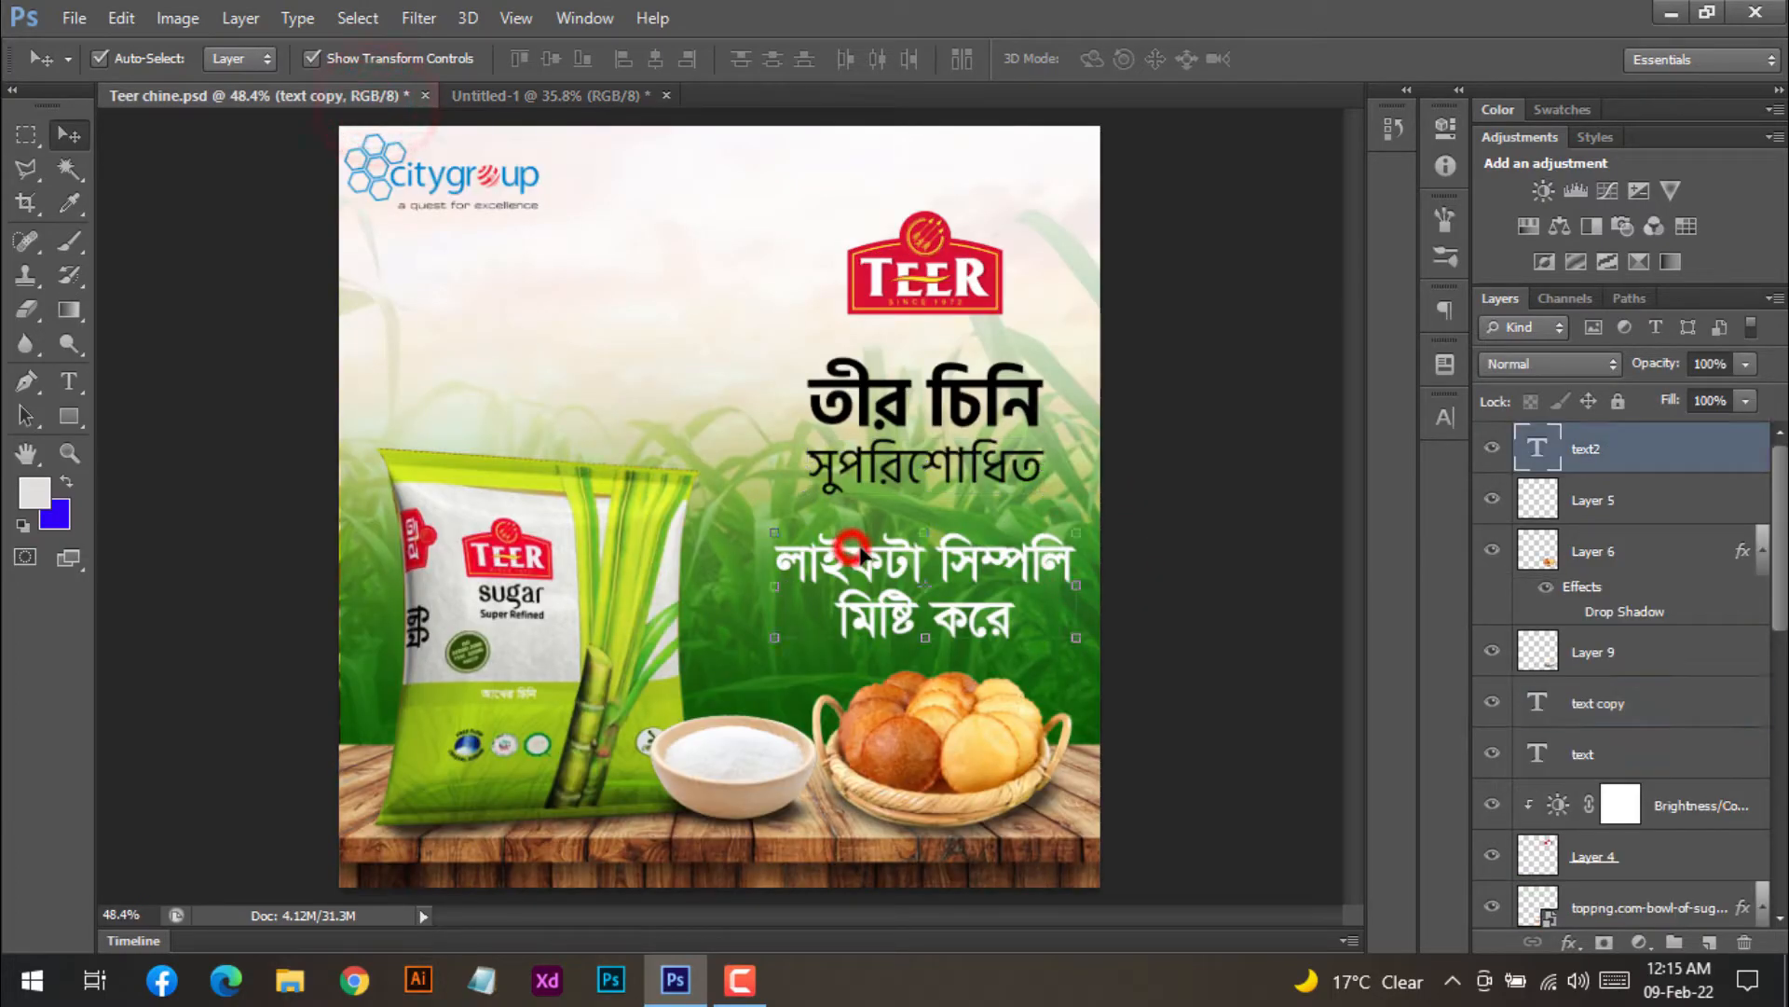
mouse_move(867, 559)
mouse_down()
mouse_move(445, 99)
mouse_move(796, 490)
mouse_move(839, 528)
mouse_move(869, 526)
mouse_up()
click(1178, 622)
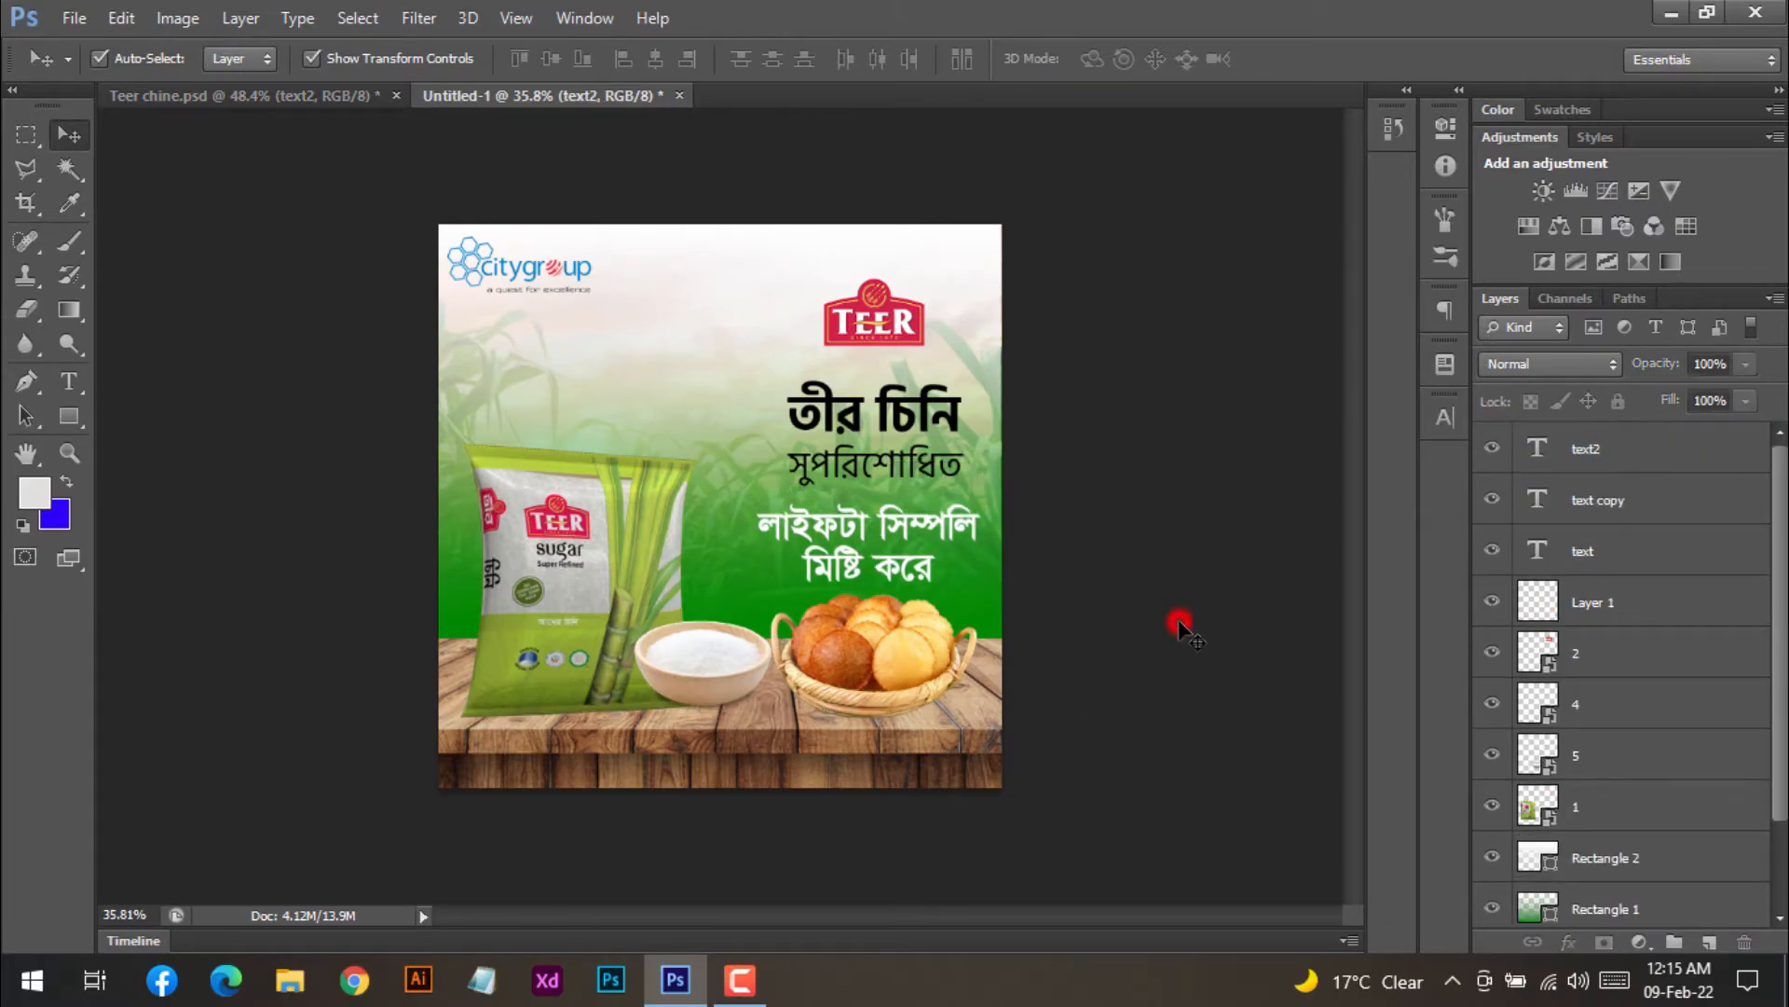
click(1107, 646)
- Align the three Bengali text layers on their horizontal centers and shift them together slightly left beneath the Teer logo
scroll(1060, 727, up, 2)
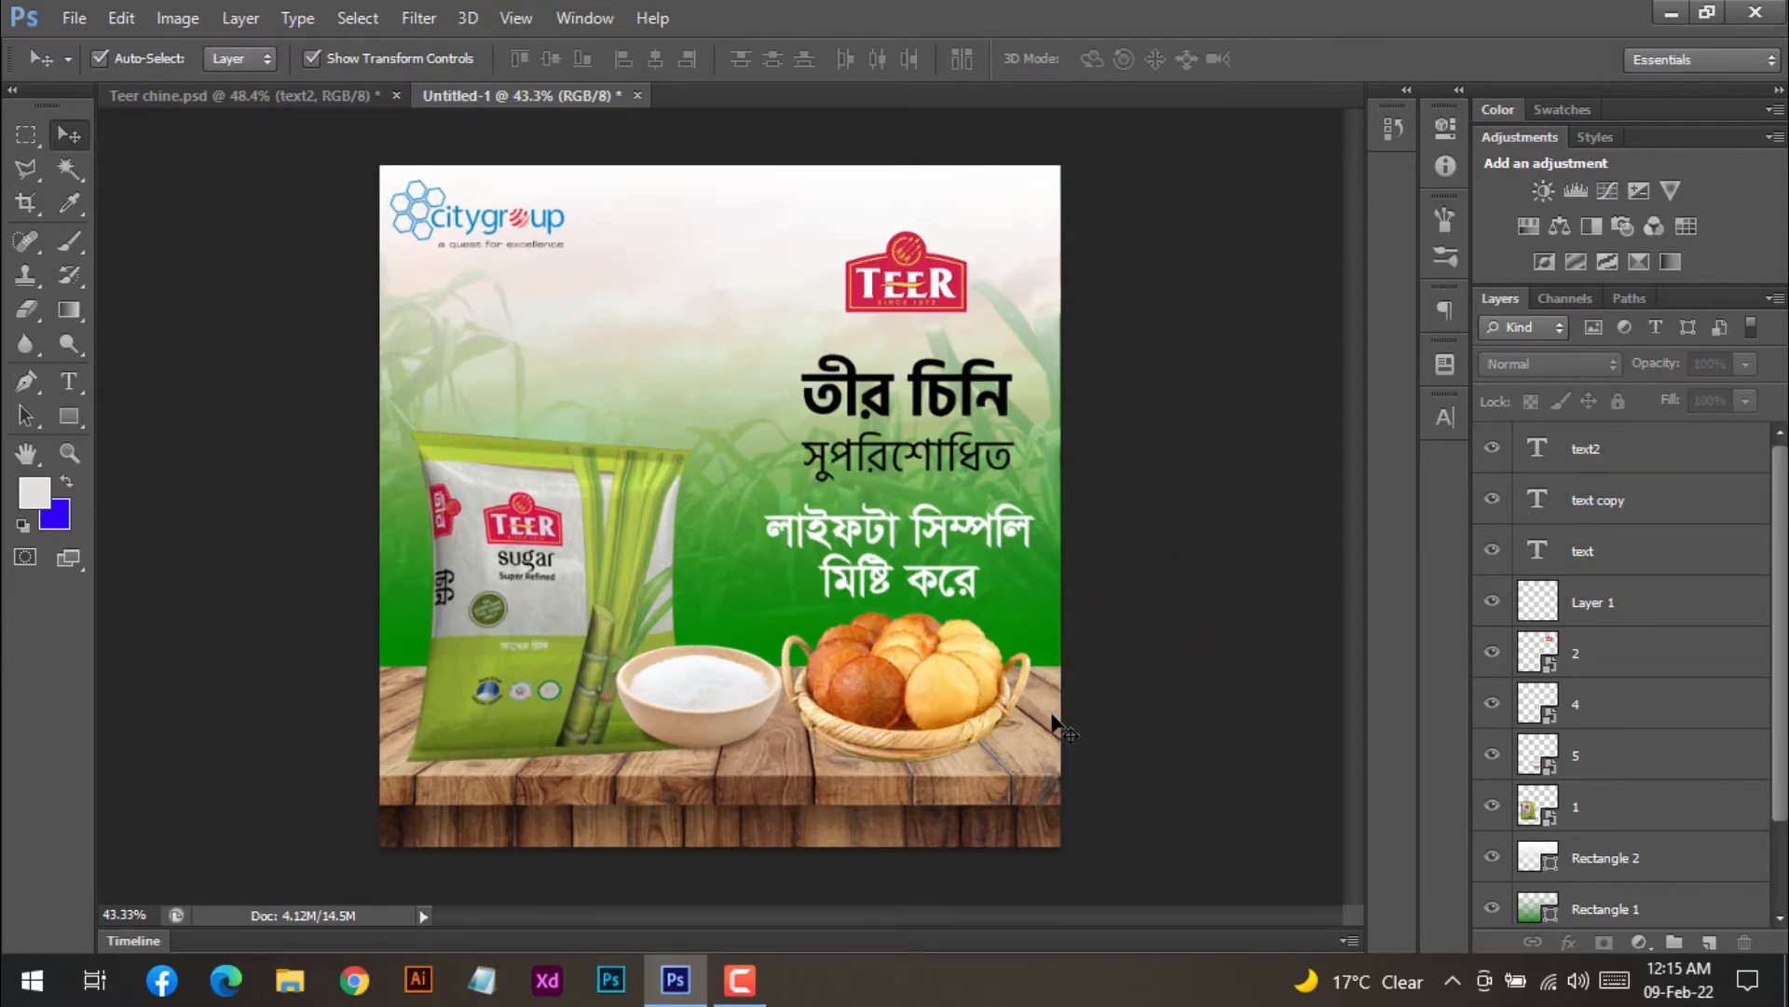
drag(925, 504, 1006, 466)
shift+click(945, 454)
shift+click(818, 371)
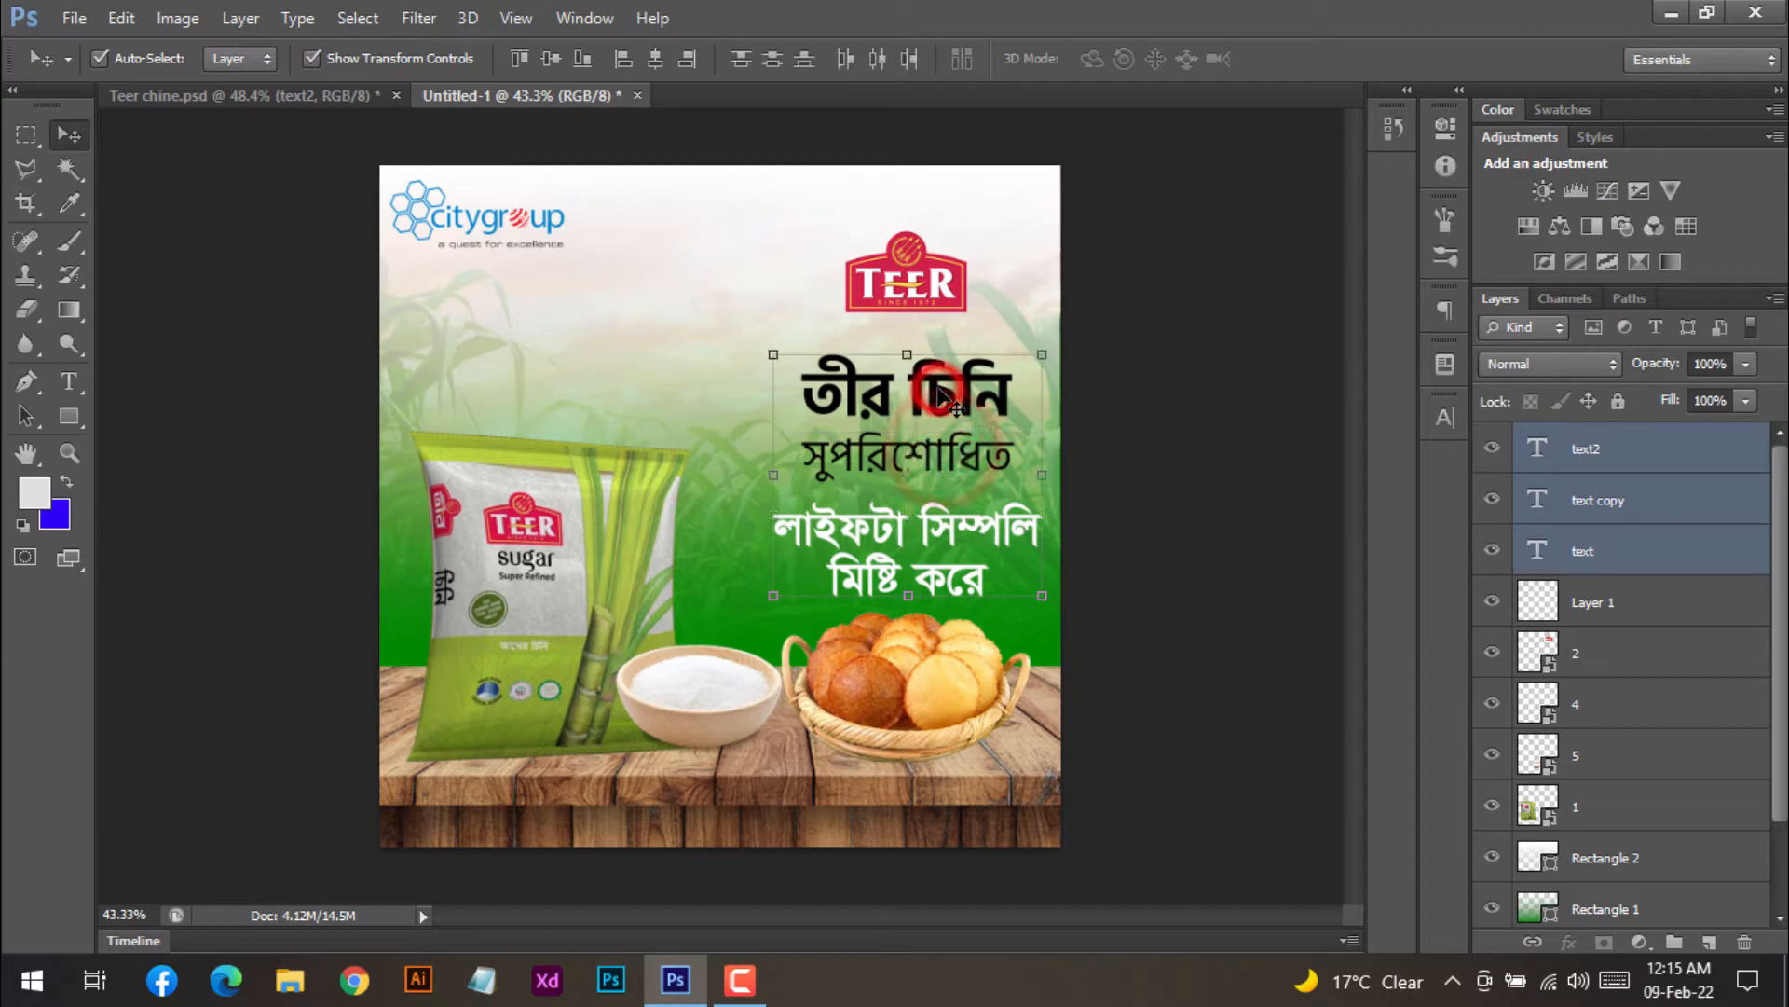
click(655, 58)
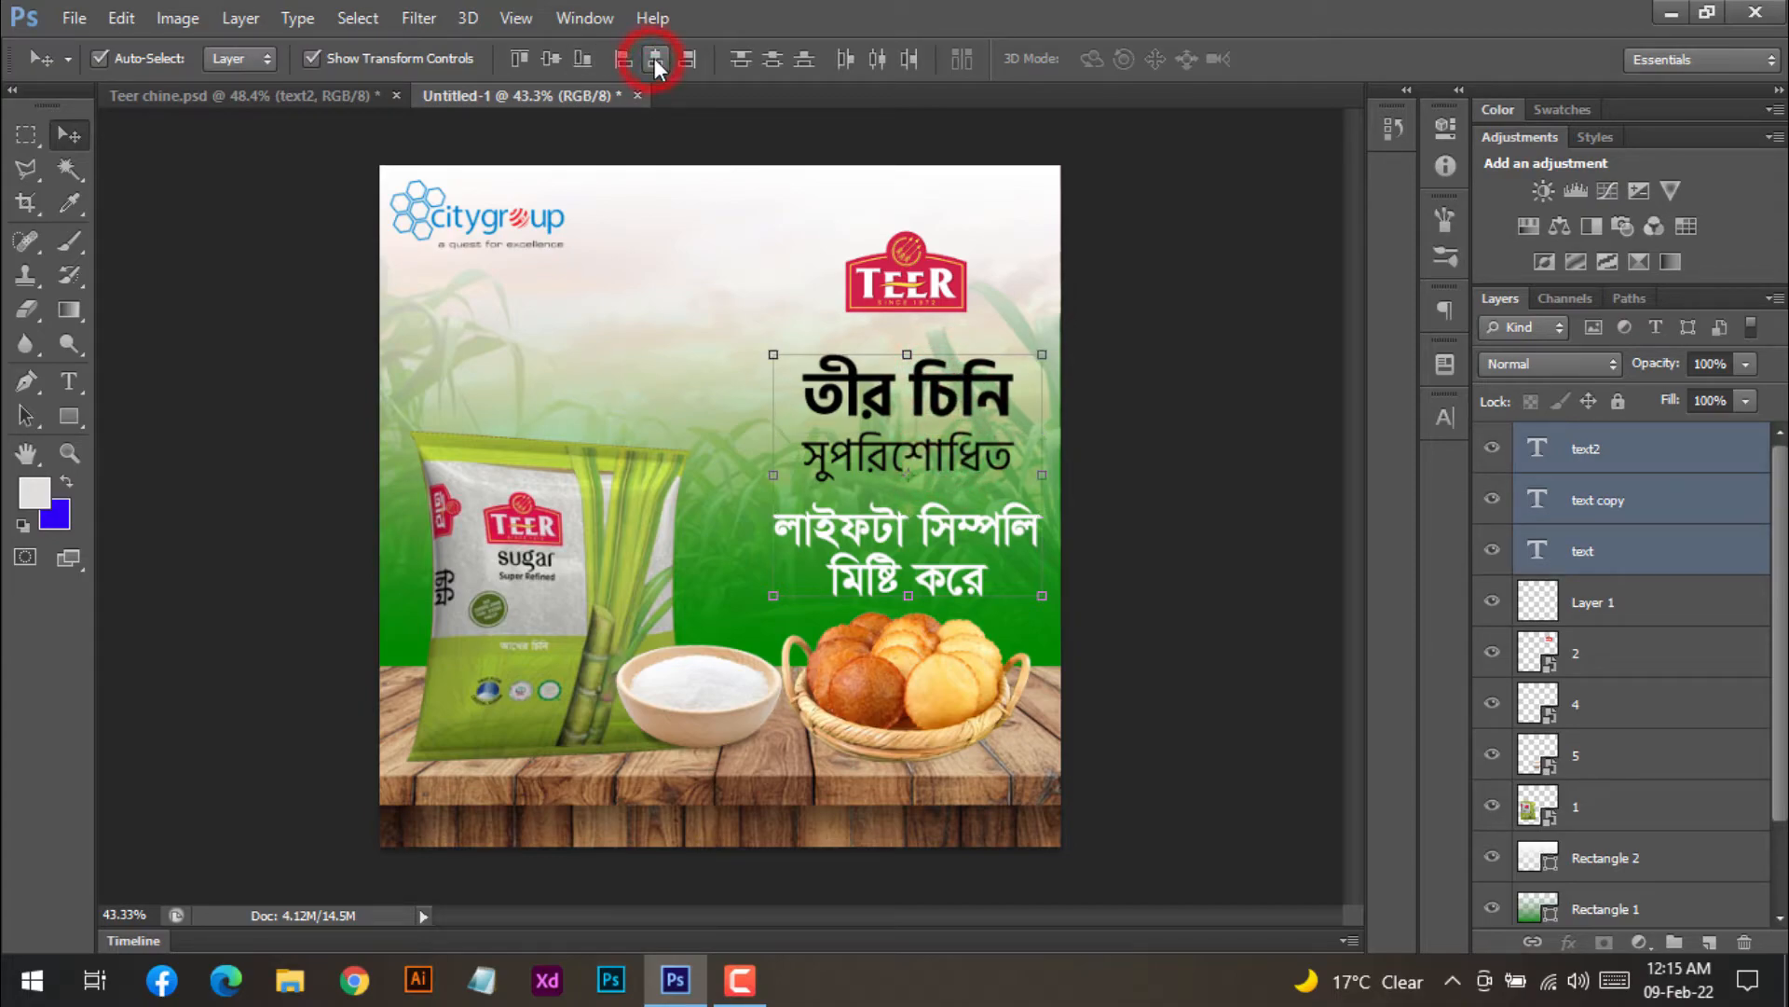
drag(960, 392, 949, 391)
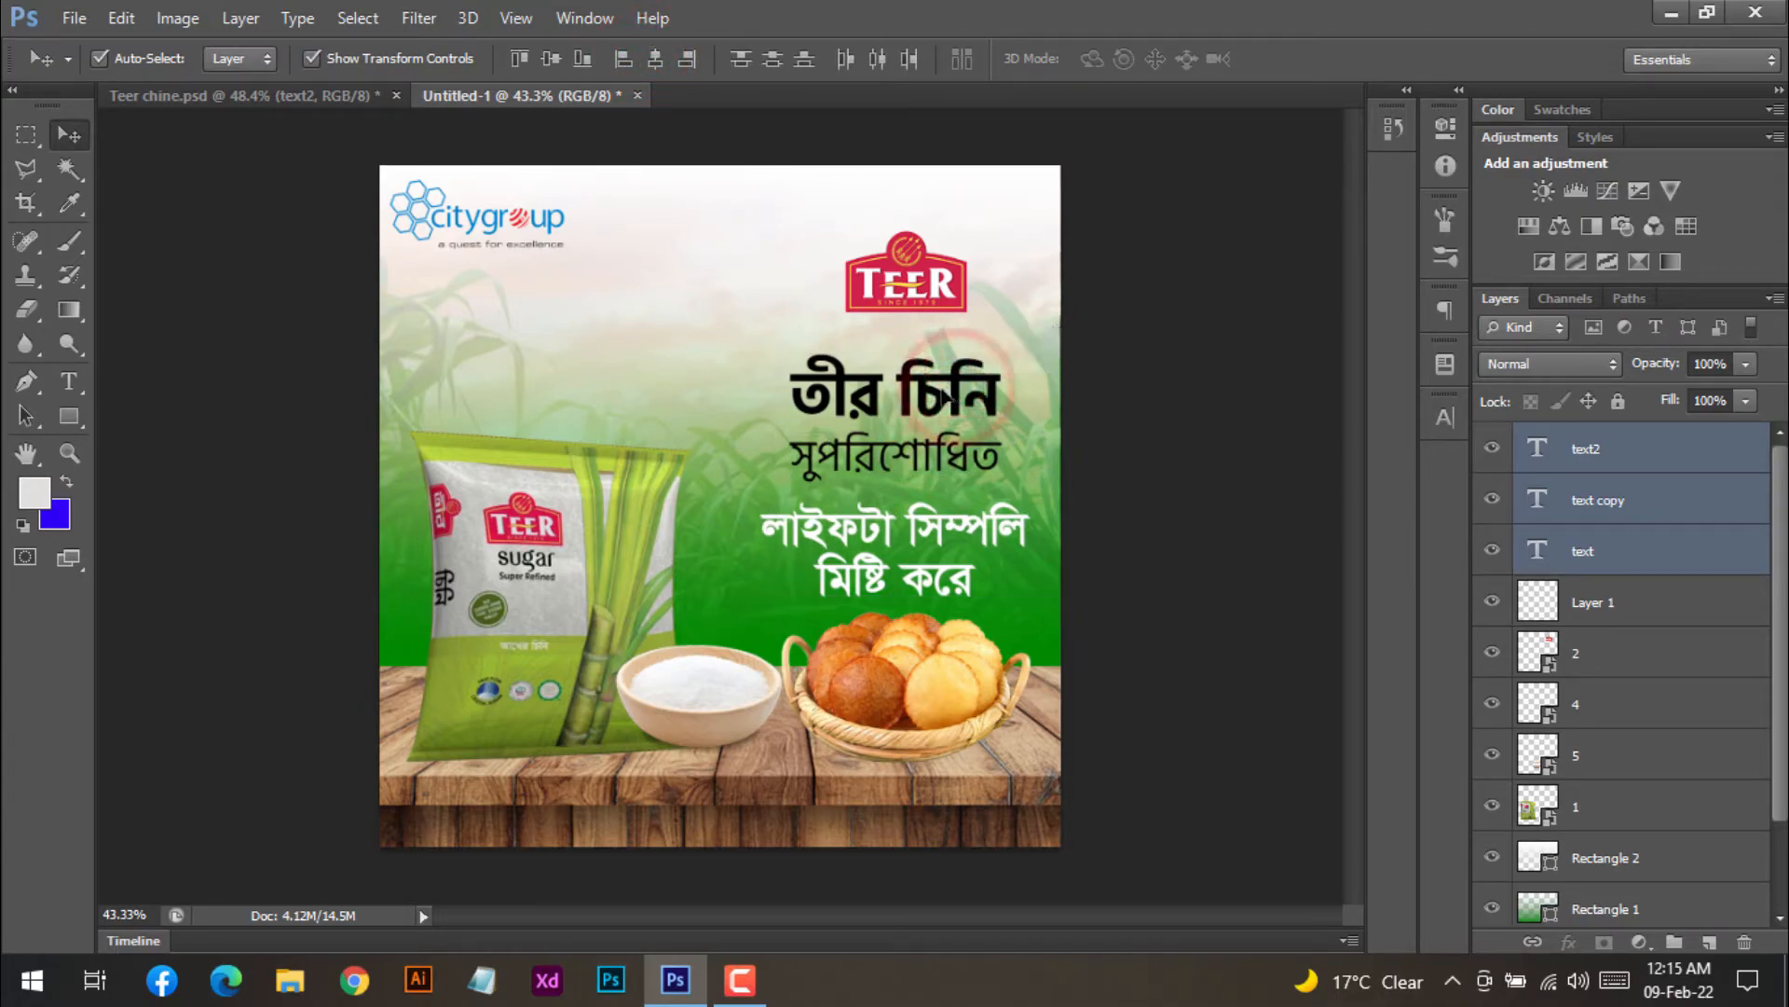
click(1146, 454)
- Move the Teer logo slightly down so that it sits closer to the headline text
click(928, 287)
drag(927, 288, 939, 308)
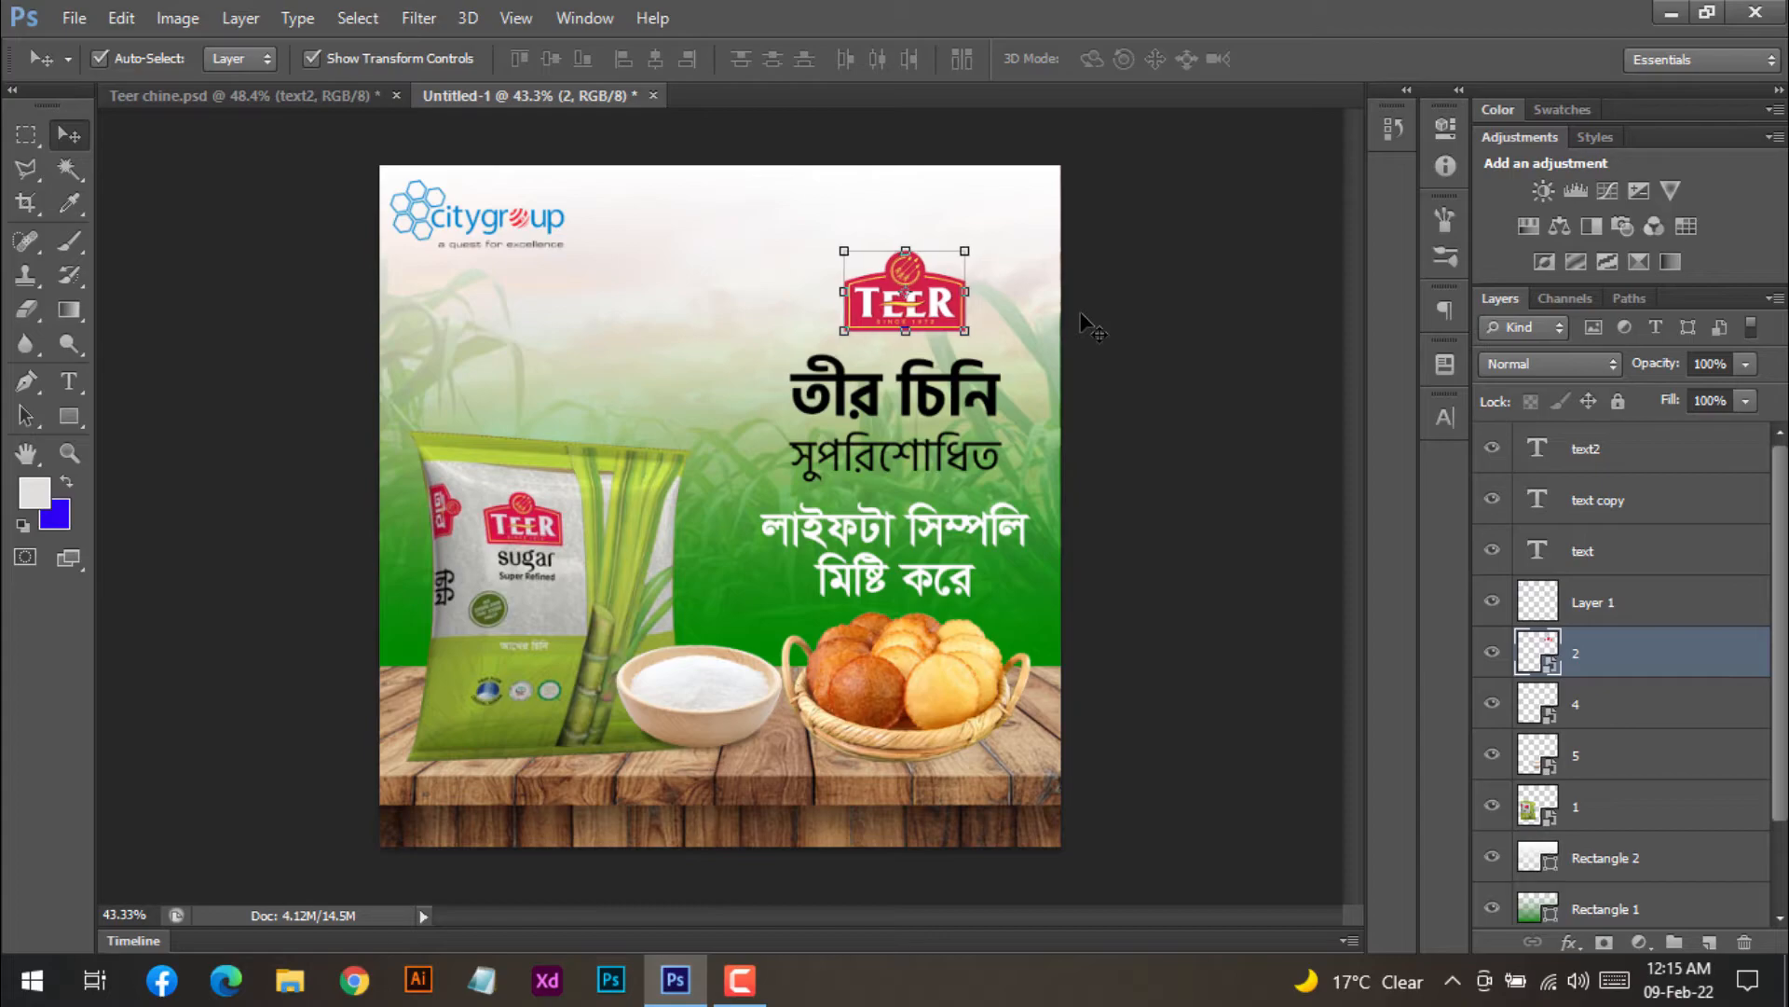
click(1125, 364)
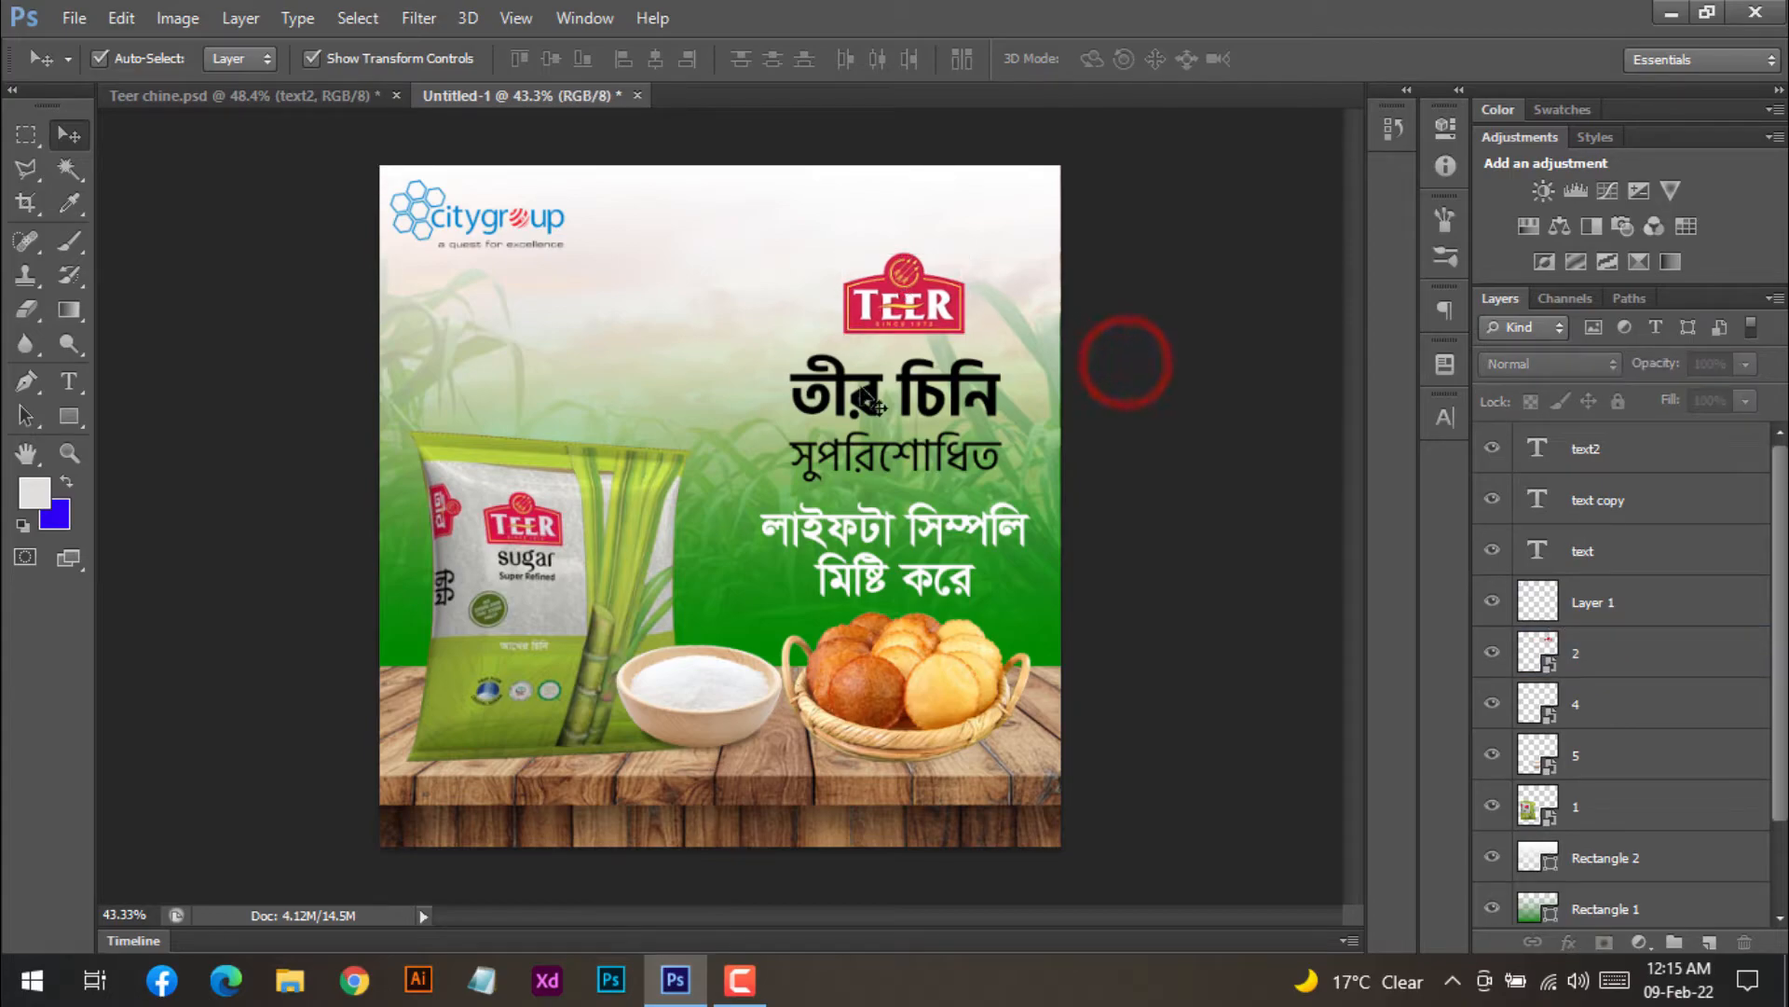
- Compare with the reference ad, then add a Brightness/Contrast adjustment clipped to the sugar packet layer in the new composition
click(215, 96)
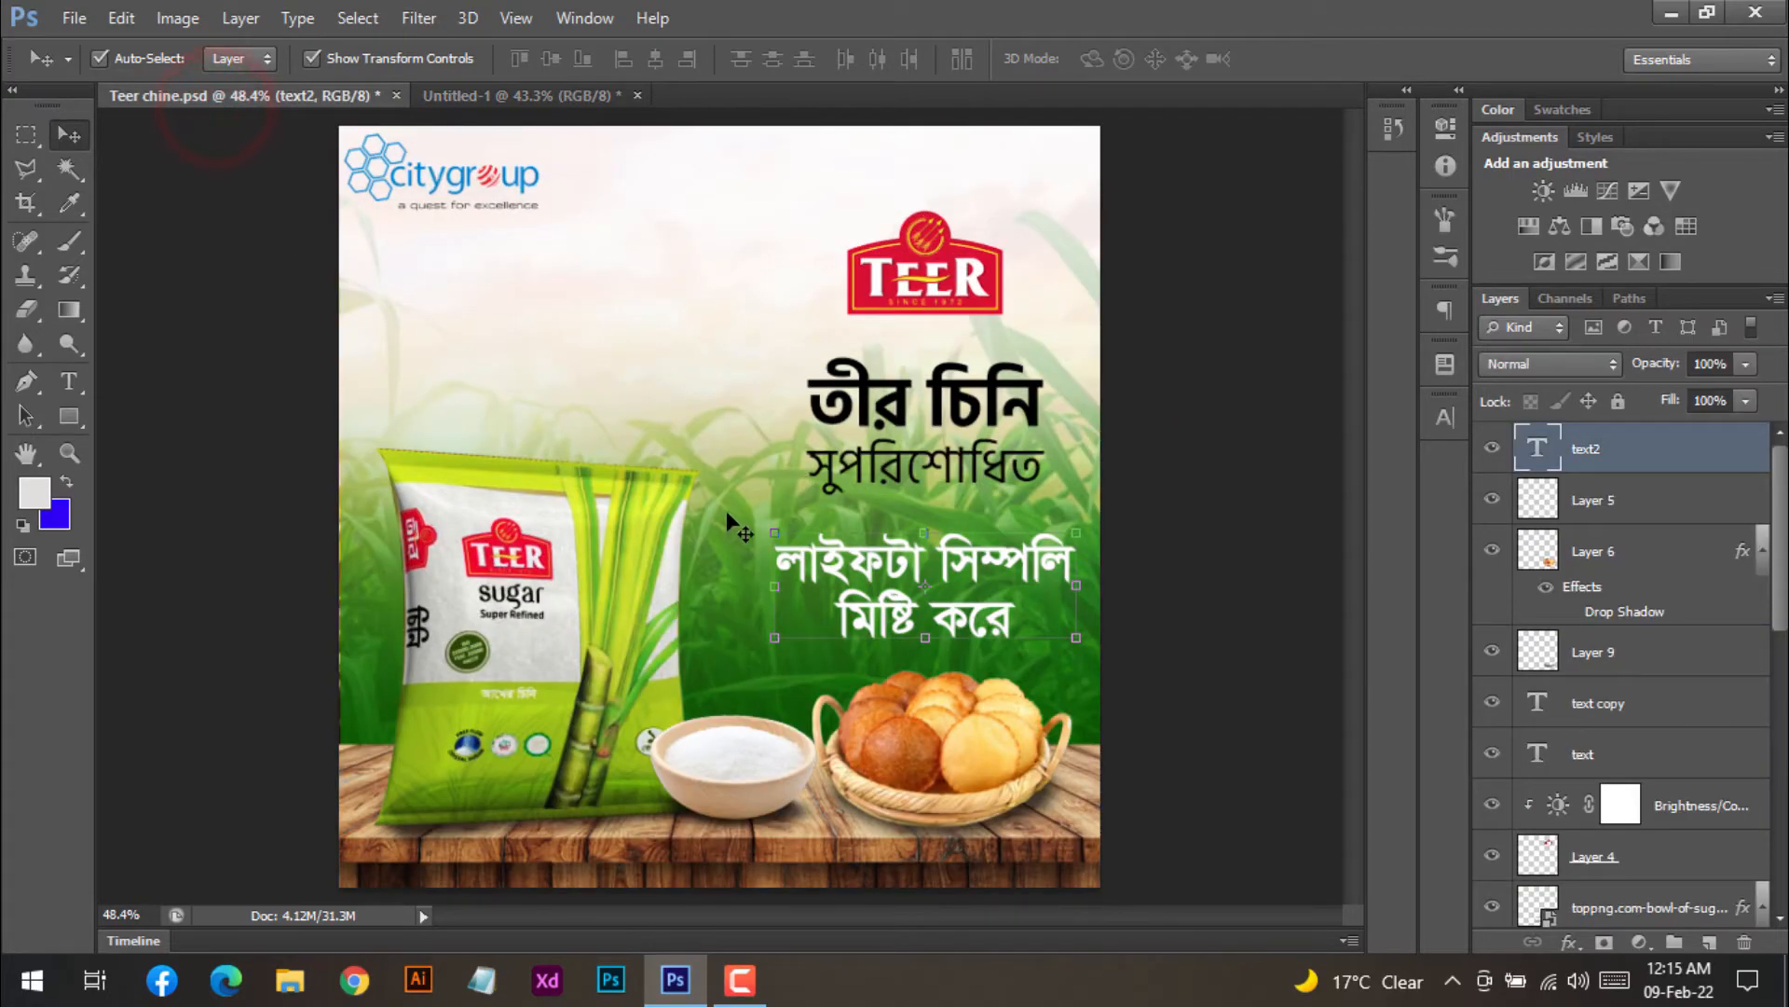
scroll(629, 503, up, 1)
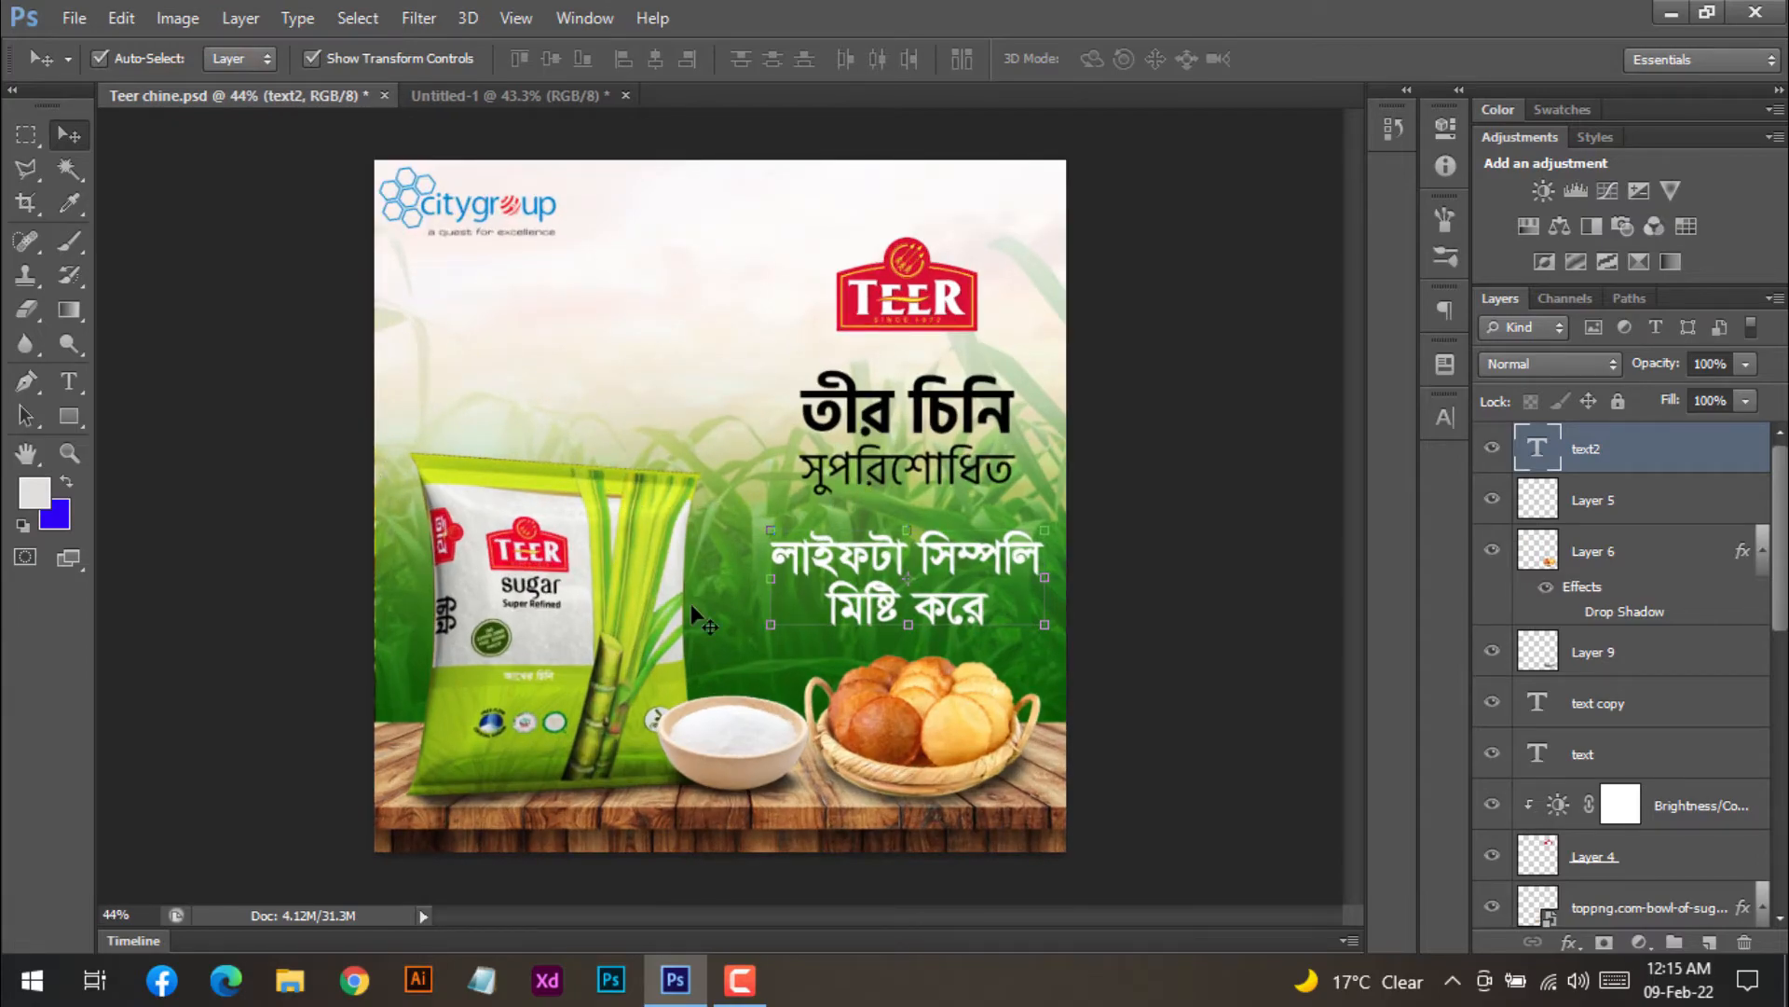
scroll(634, 581, down, 1)
click(499, 96)
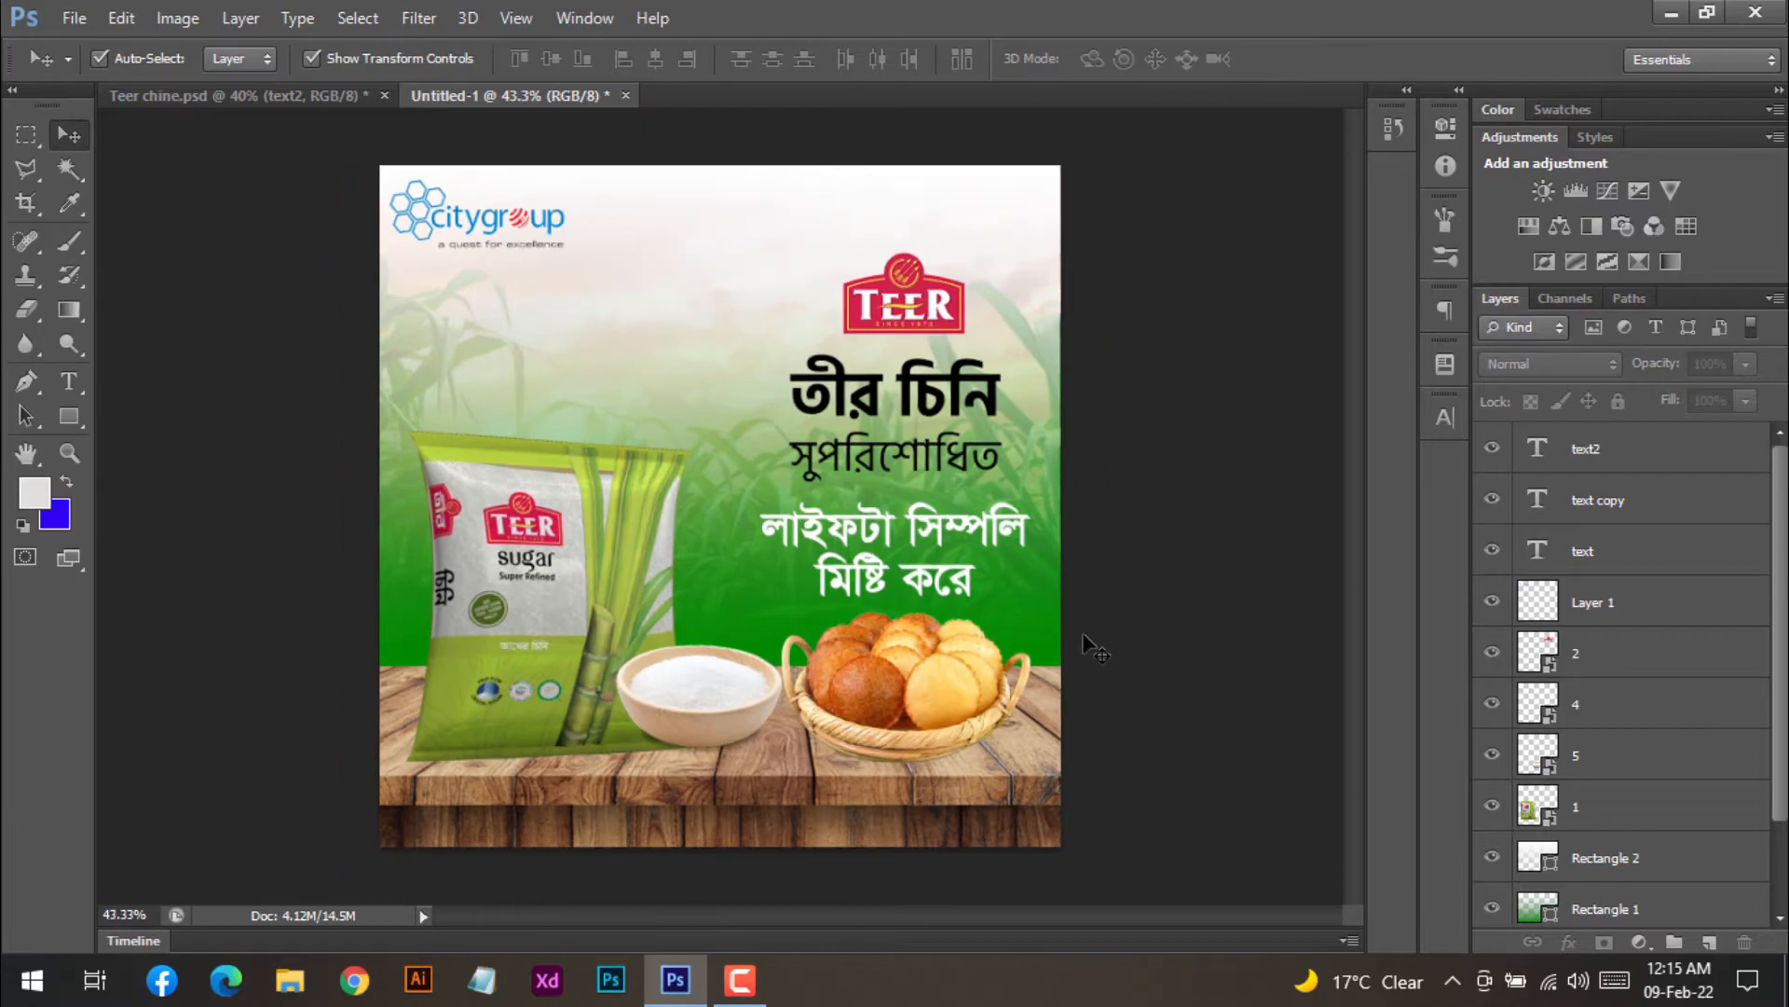
click(604, 552)
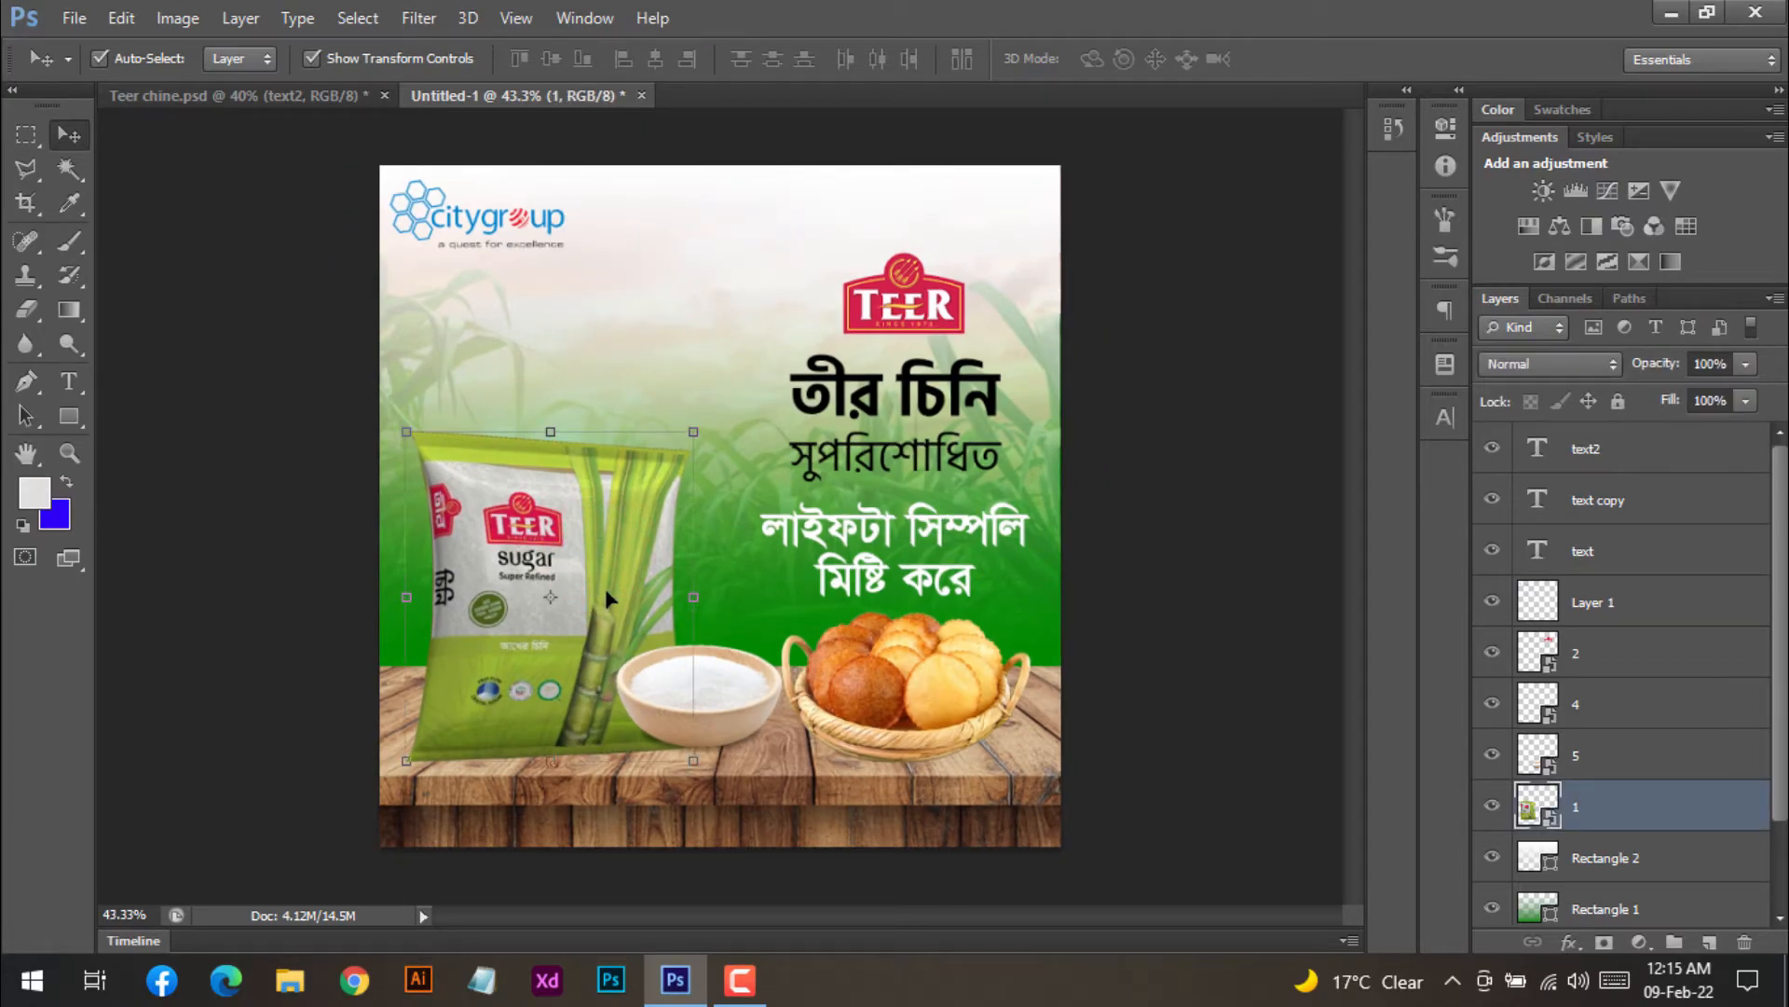
click(1638, 946)
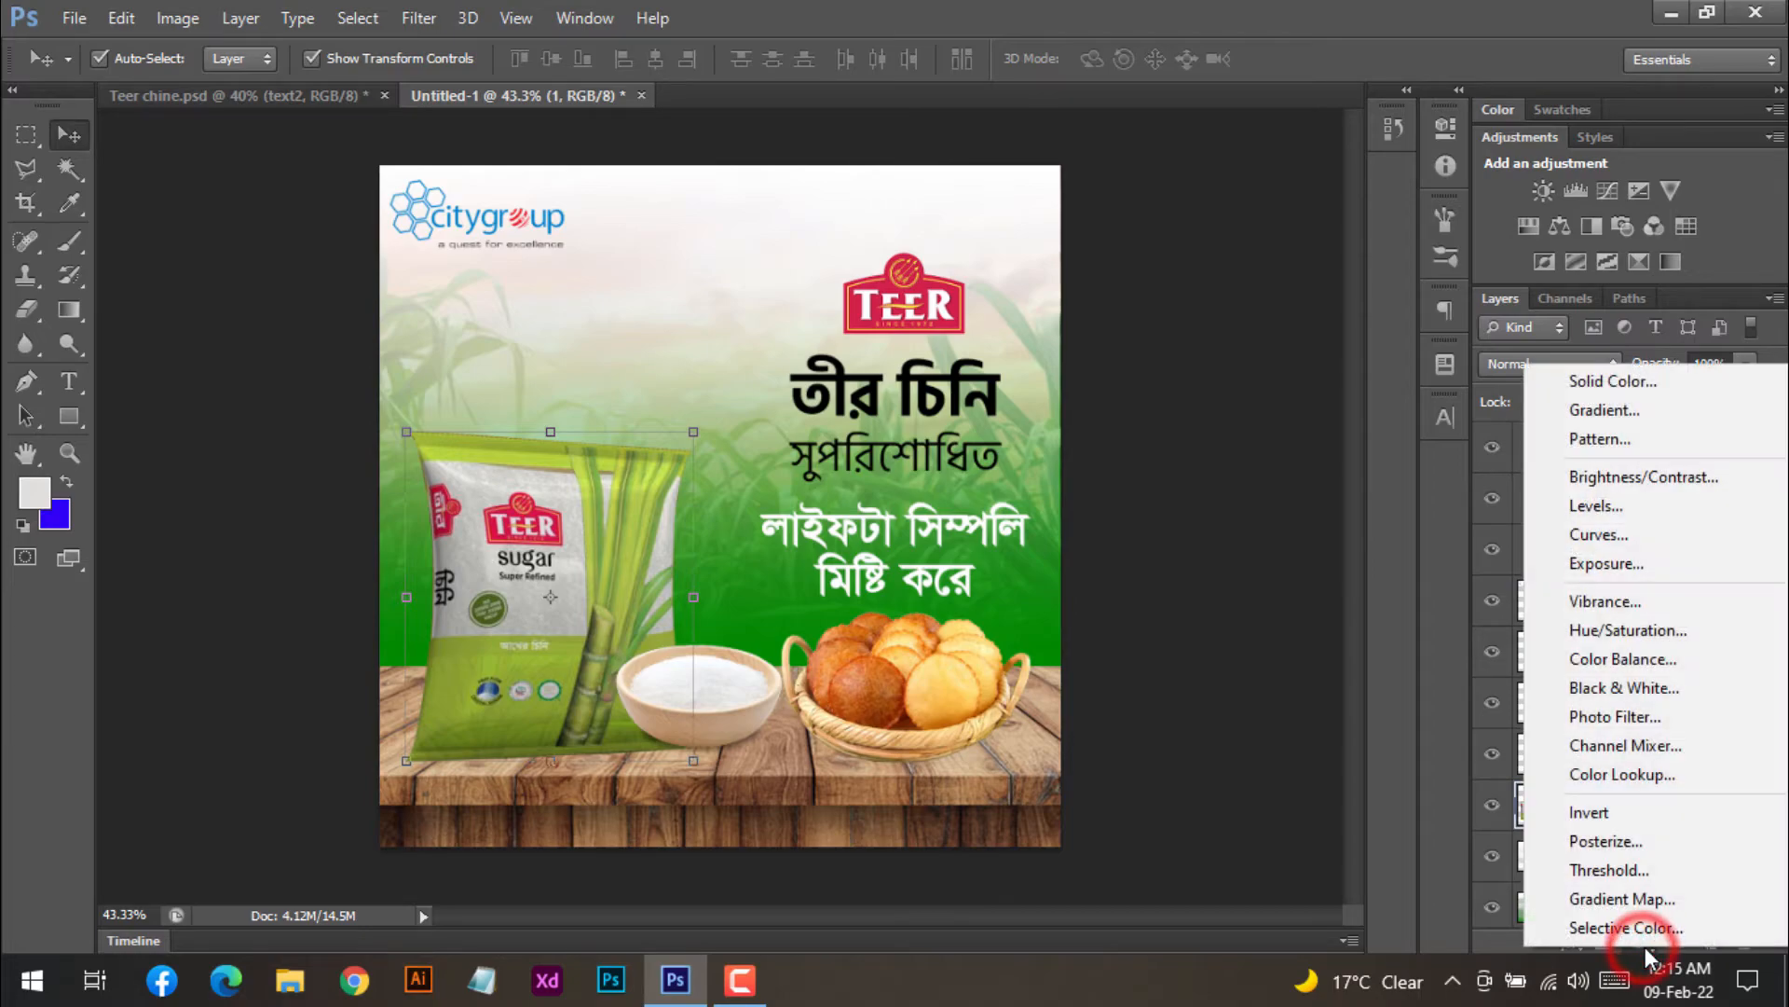
click(1601, 483)
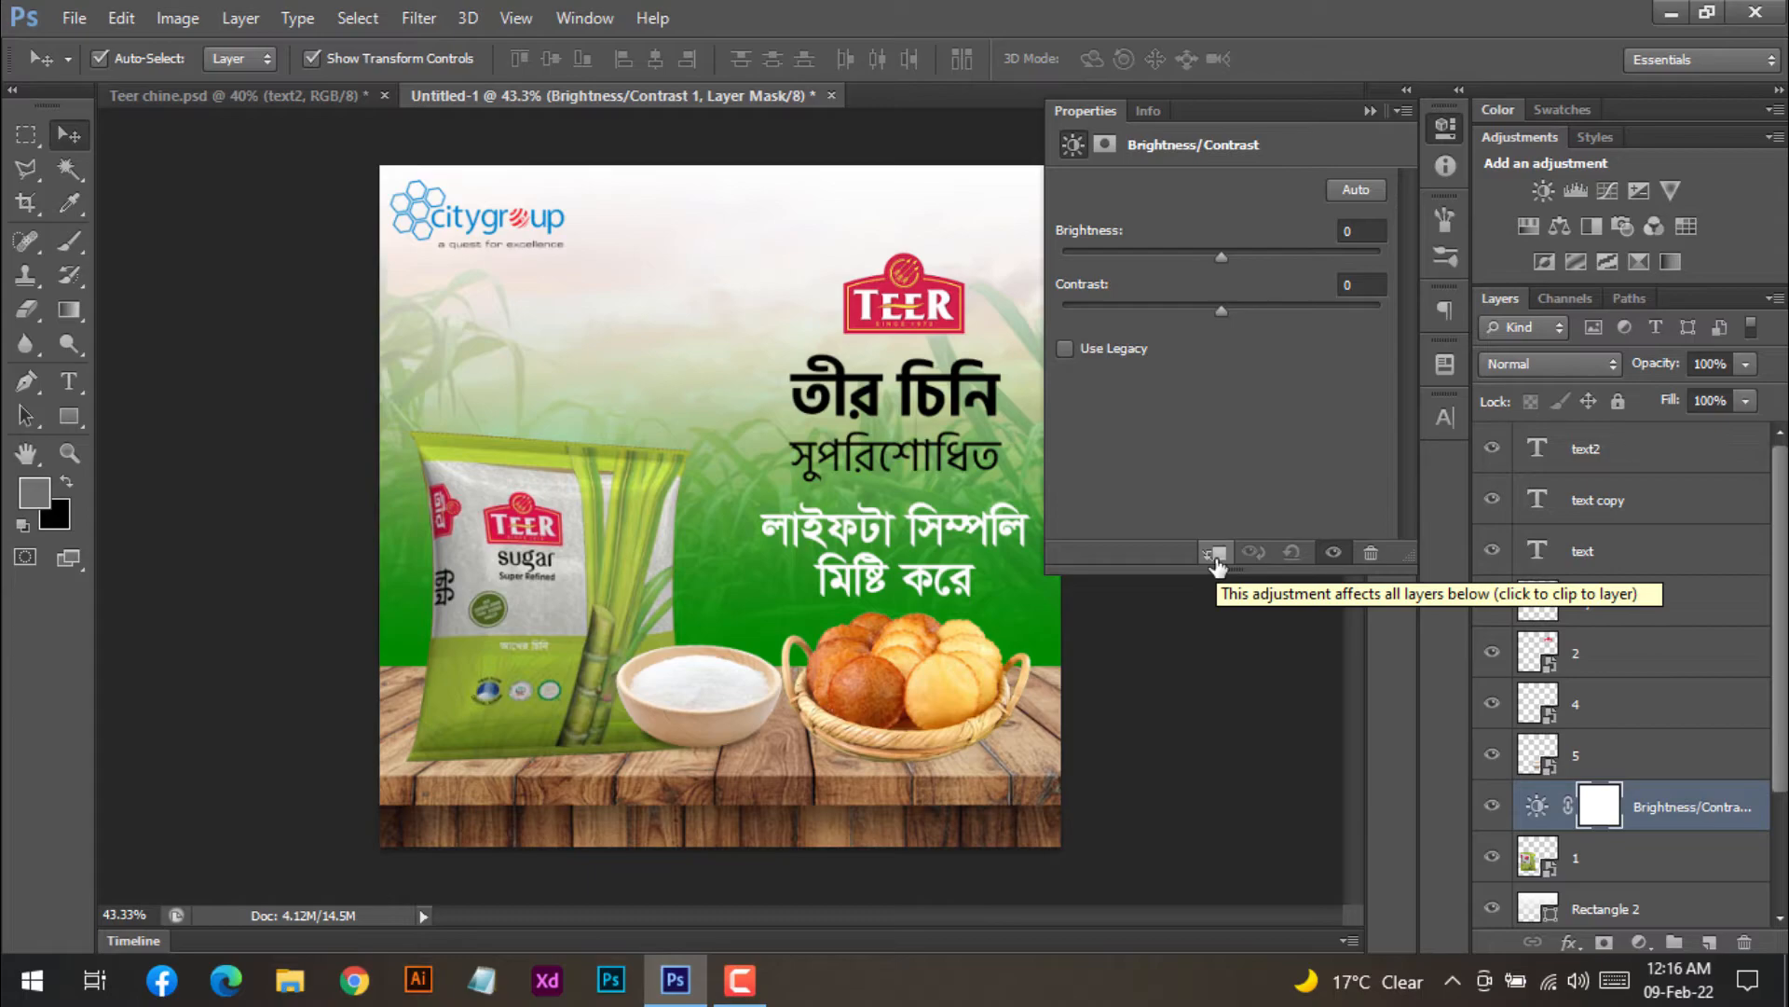
click(1216, 555)
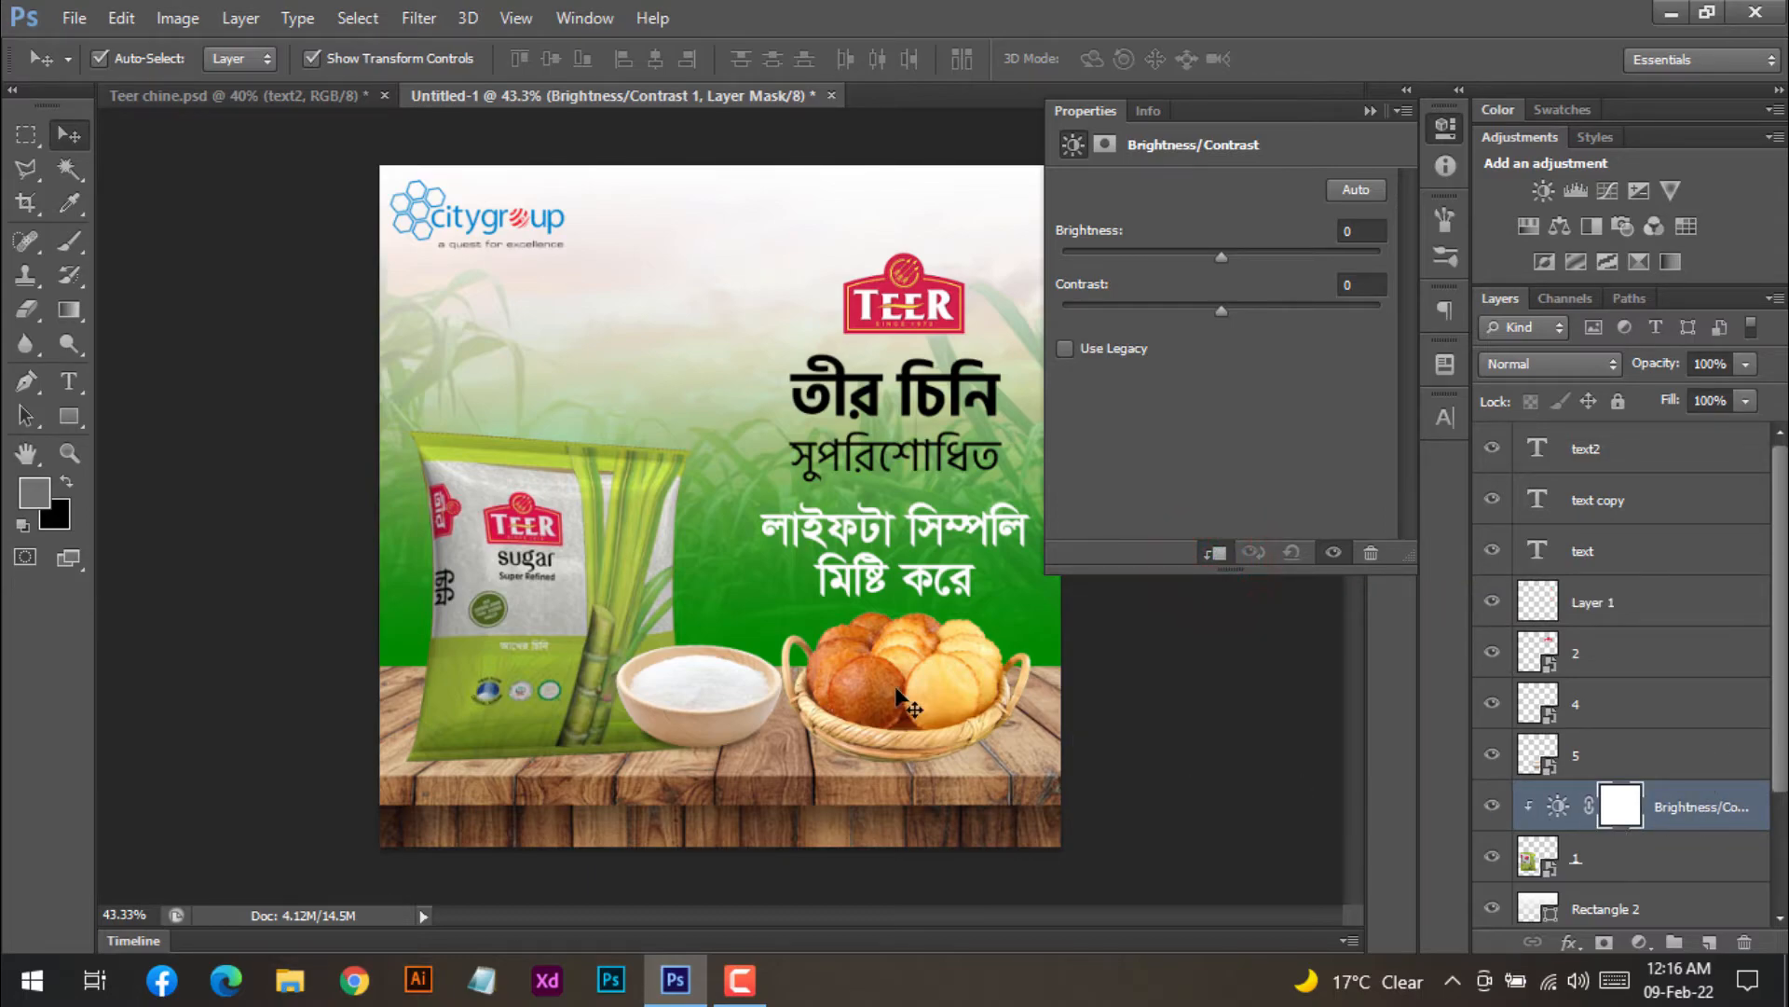
- Set the sugar packet's adjustment to brightness 7 and contrast 40
drag(1222, 309, 1333, 310)
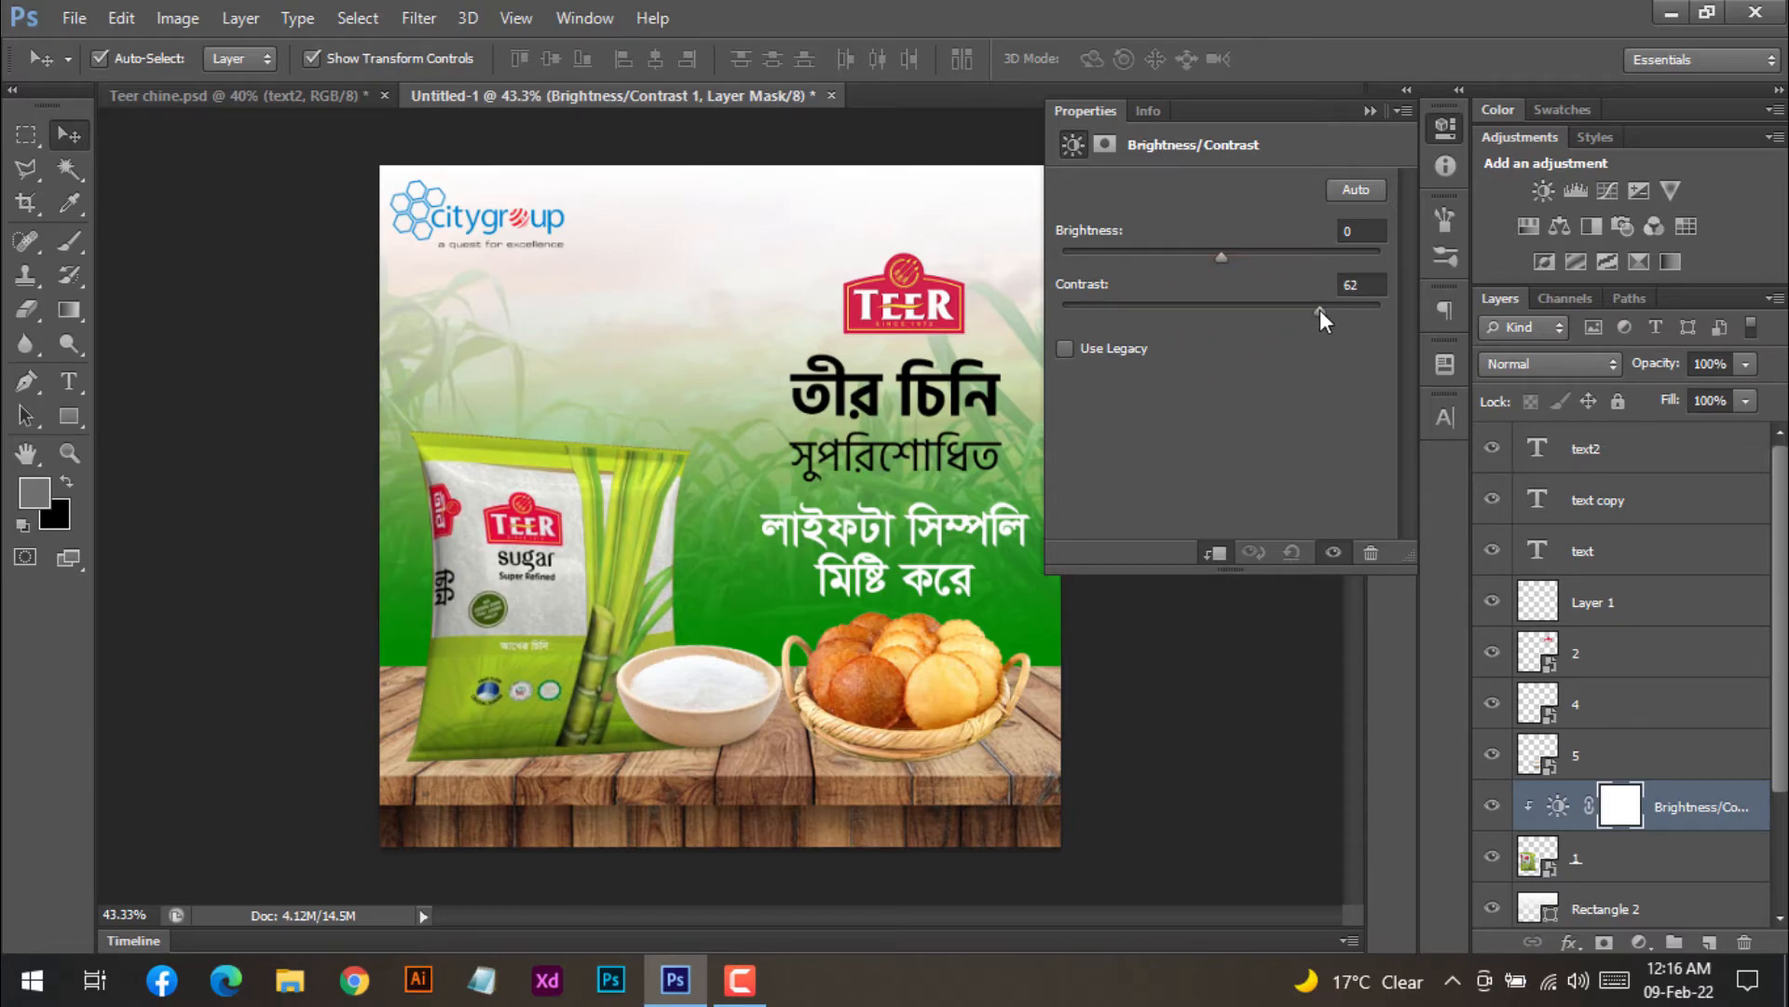
mouse_move(1221, 256)
mouse_down()
mouse_move(1265, 255)
mouse_move(1204, 255)
mouse_move(1219, 255)
mouse_up()
click(1363, 230)
click(1221, 408)
click(1349, 190)
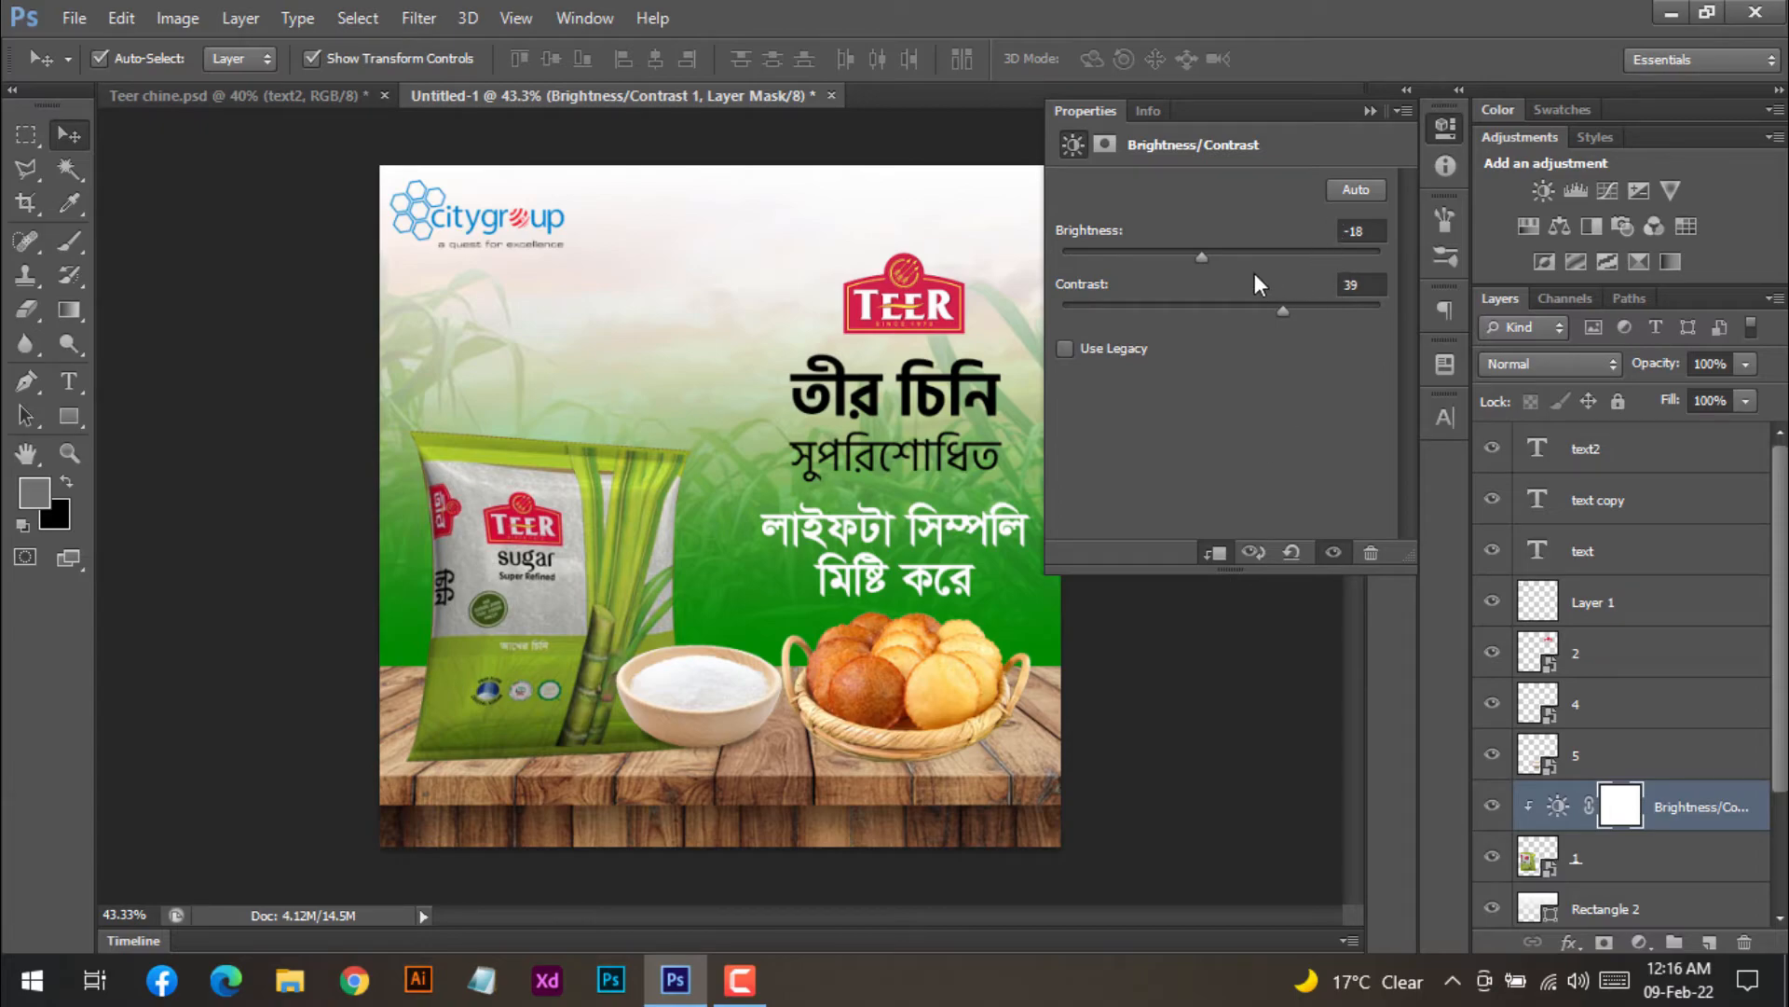
drag(1205, 257, 1228, 261)
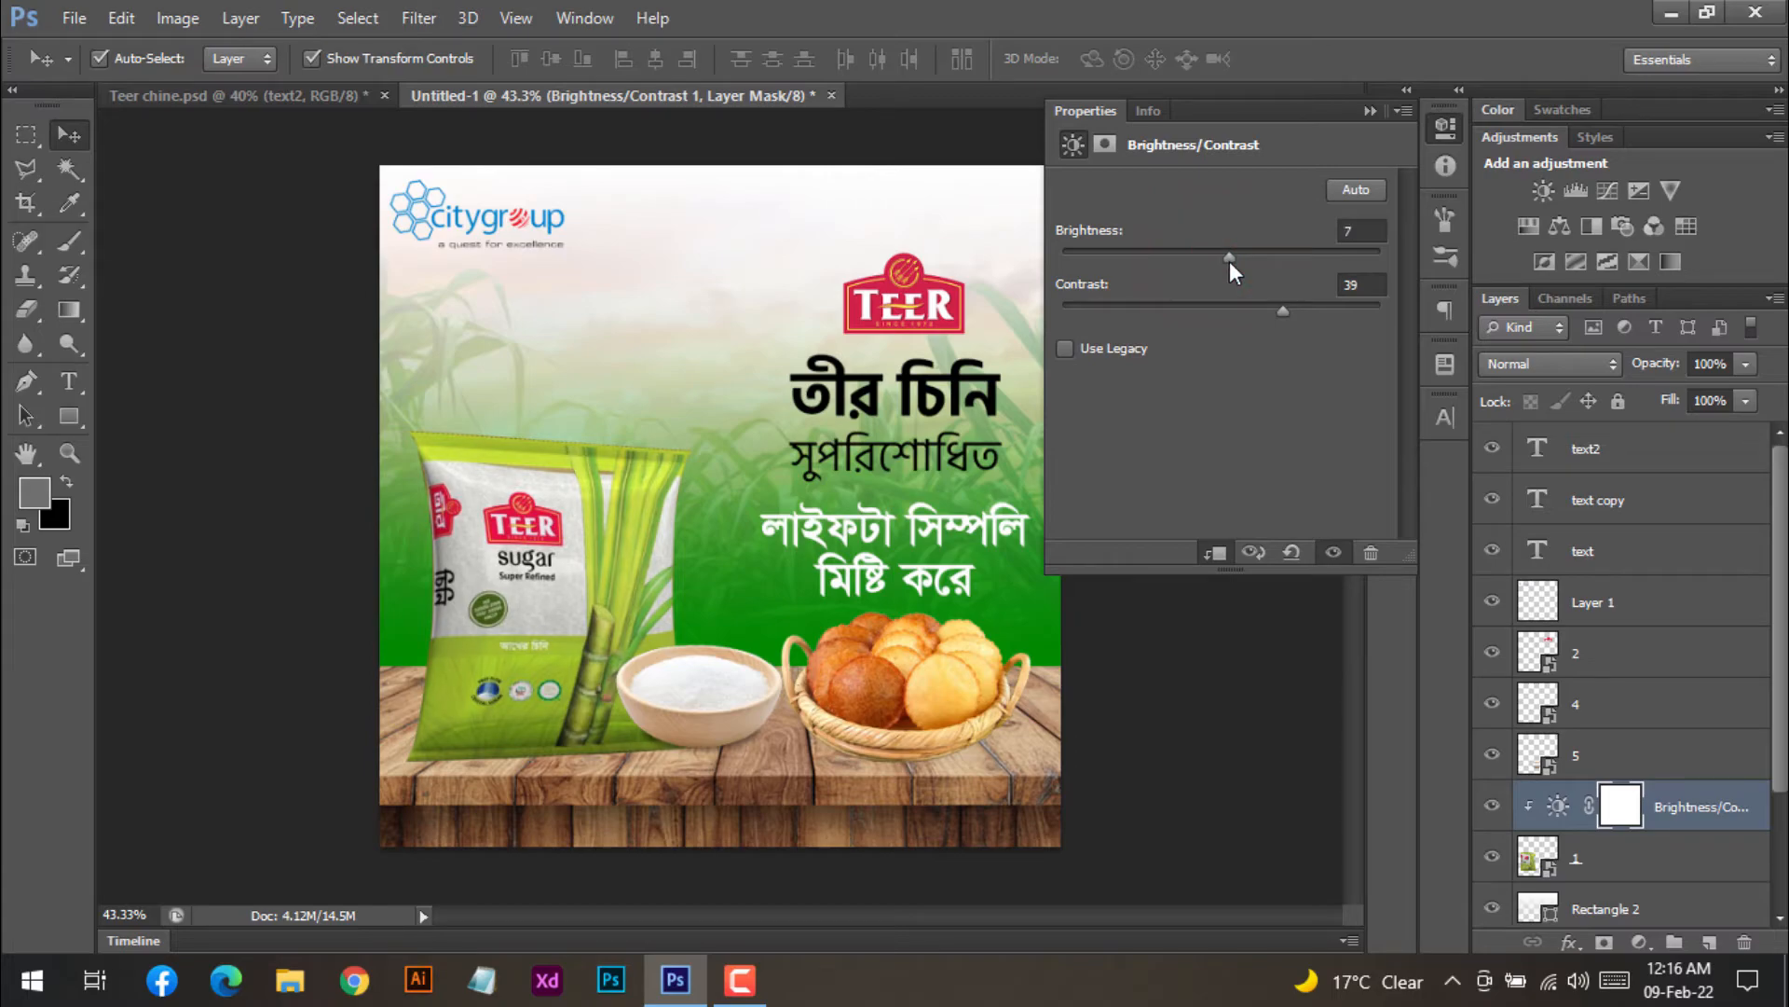
click(1284, 314)
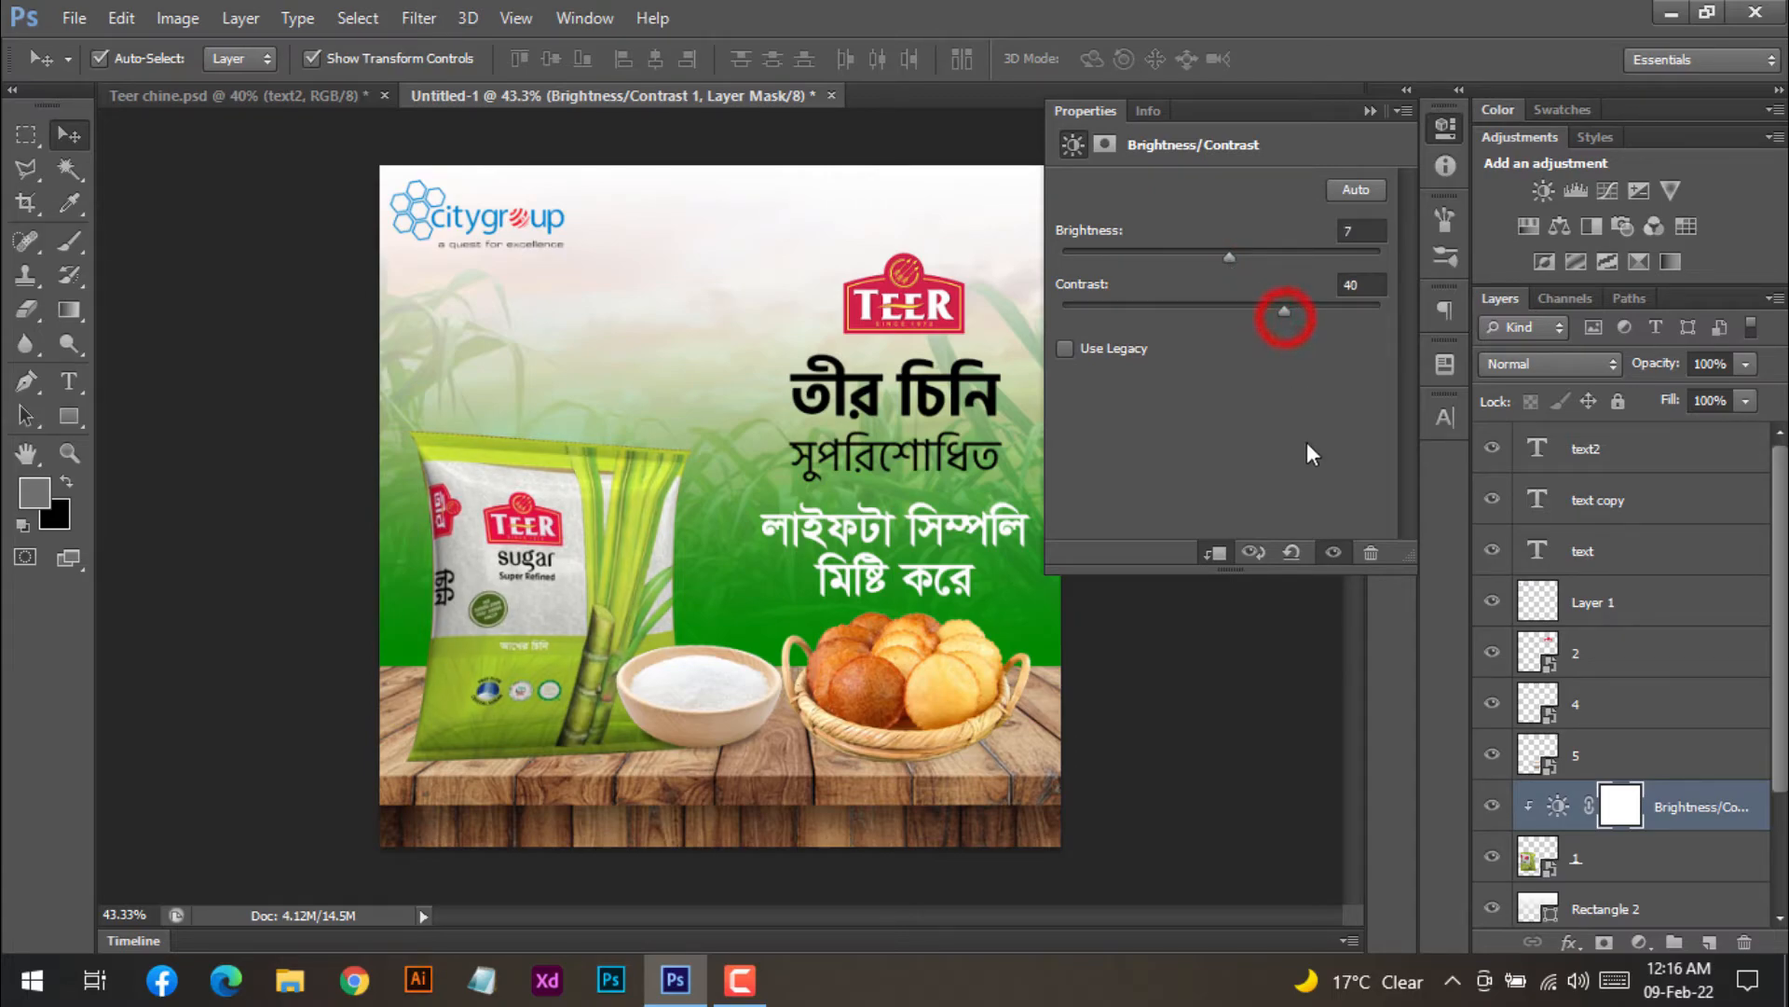
click(1368, 117)
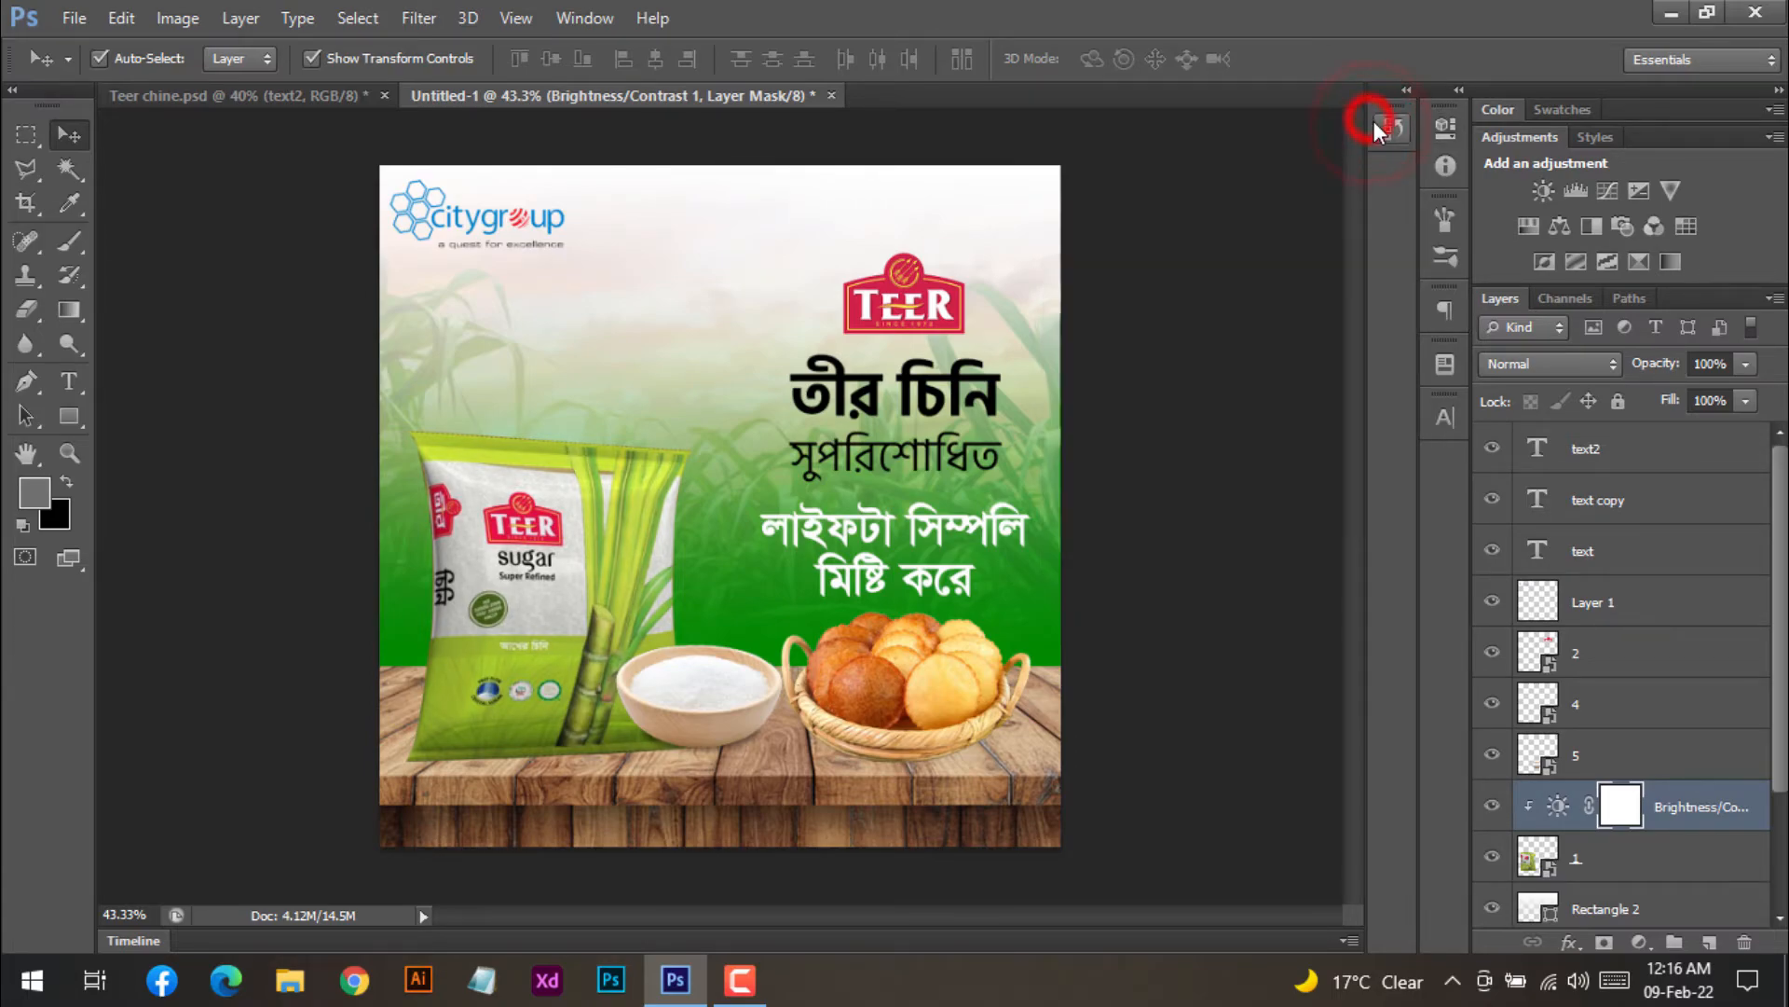
click(1134, 630)
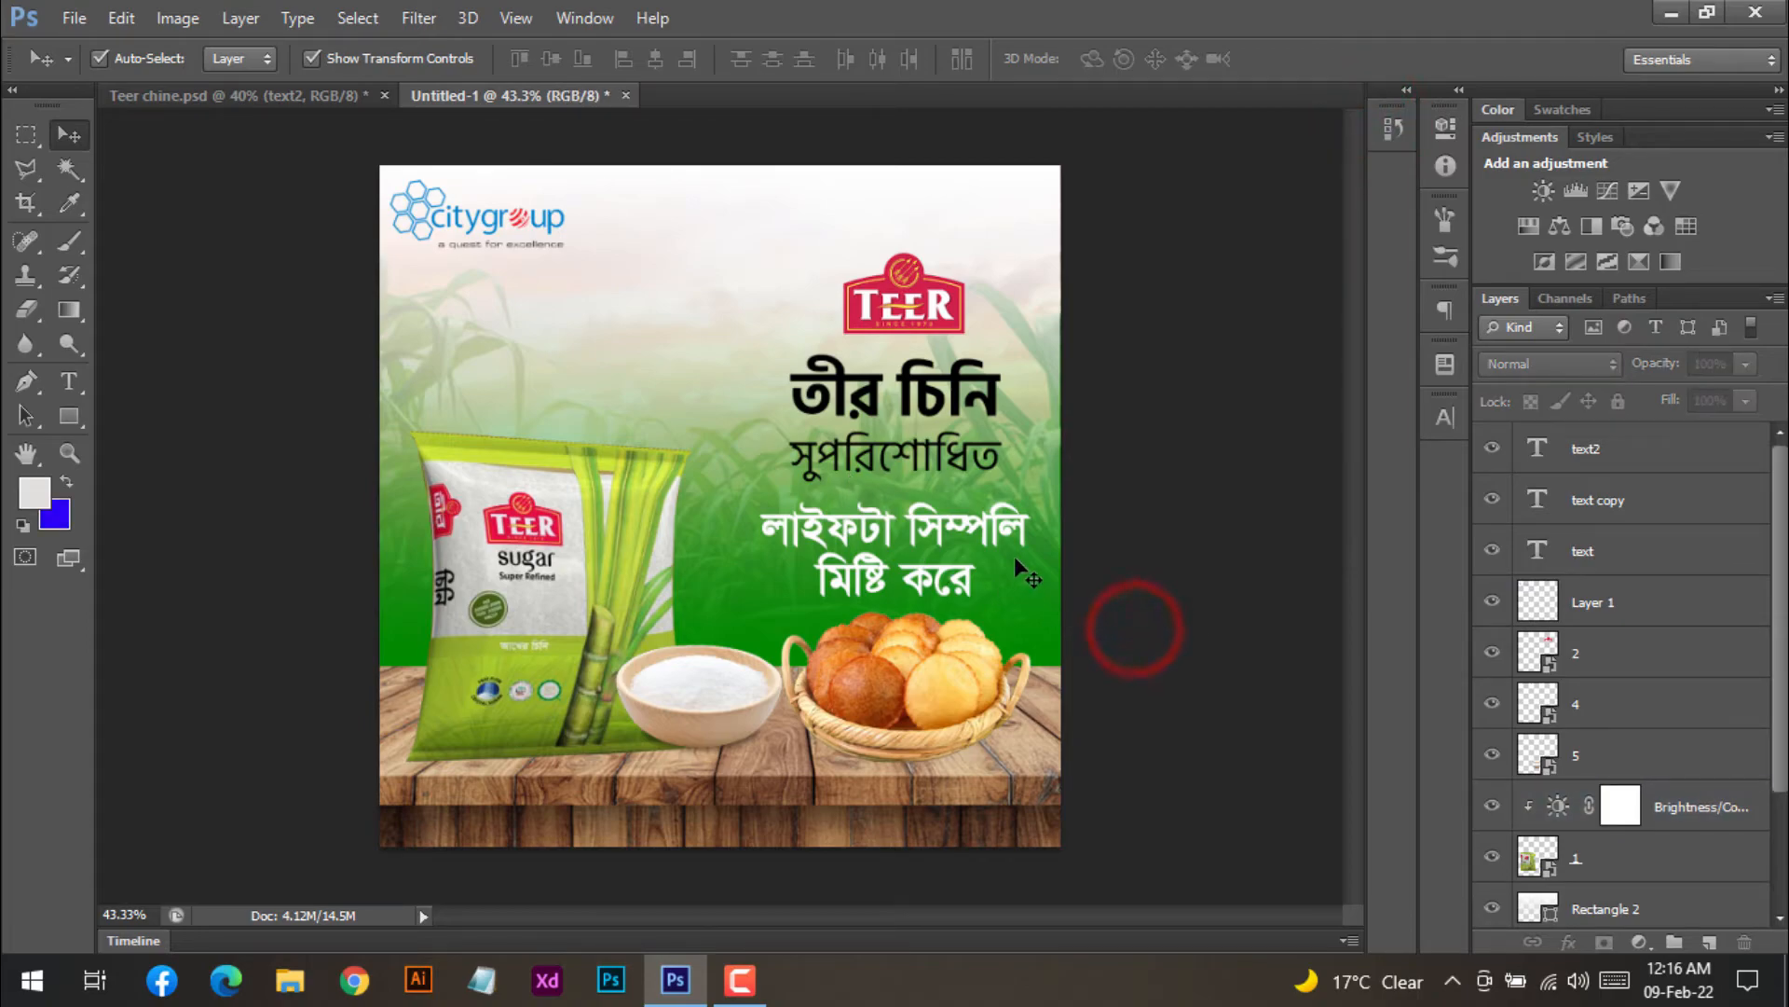
- Check the reference ad, then add a Brightness/Contrast adjustment clipped to the wooden table layer with contrast 70
click(315, 97)
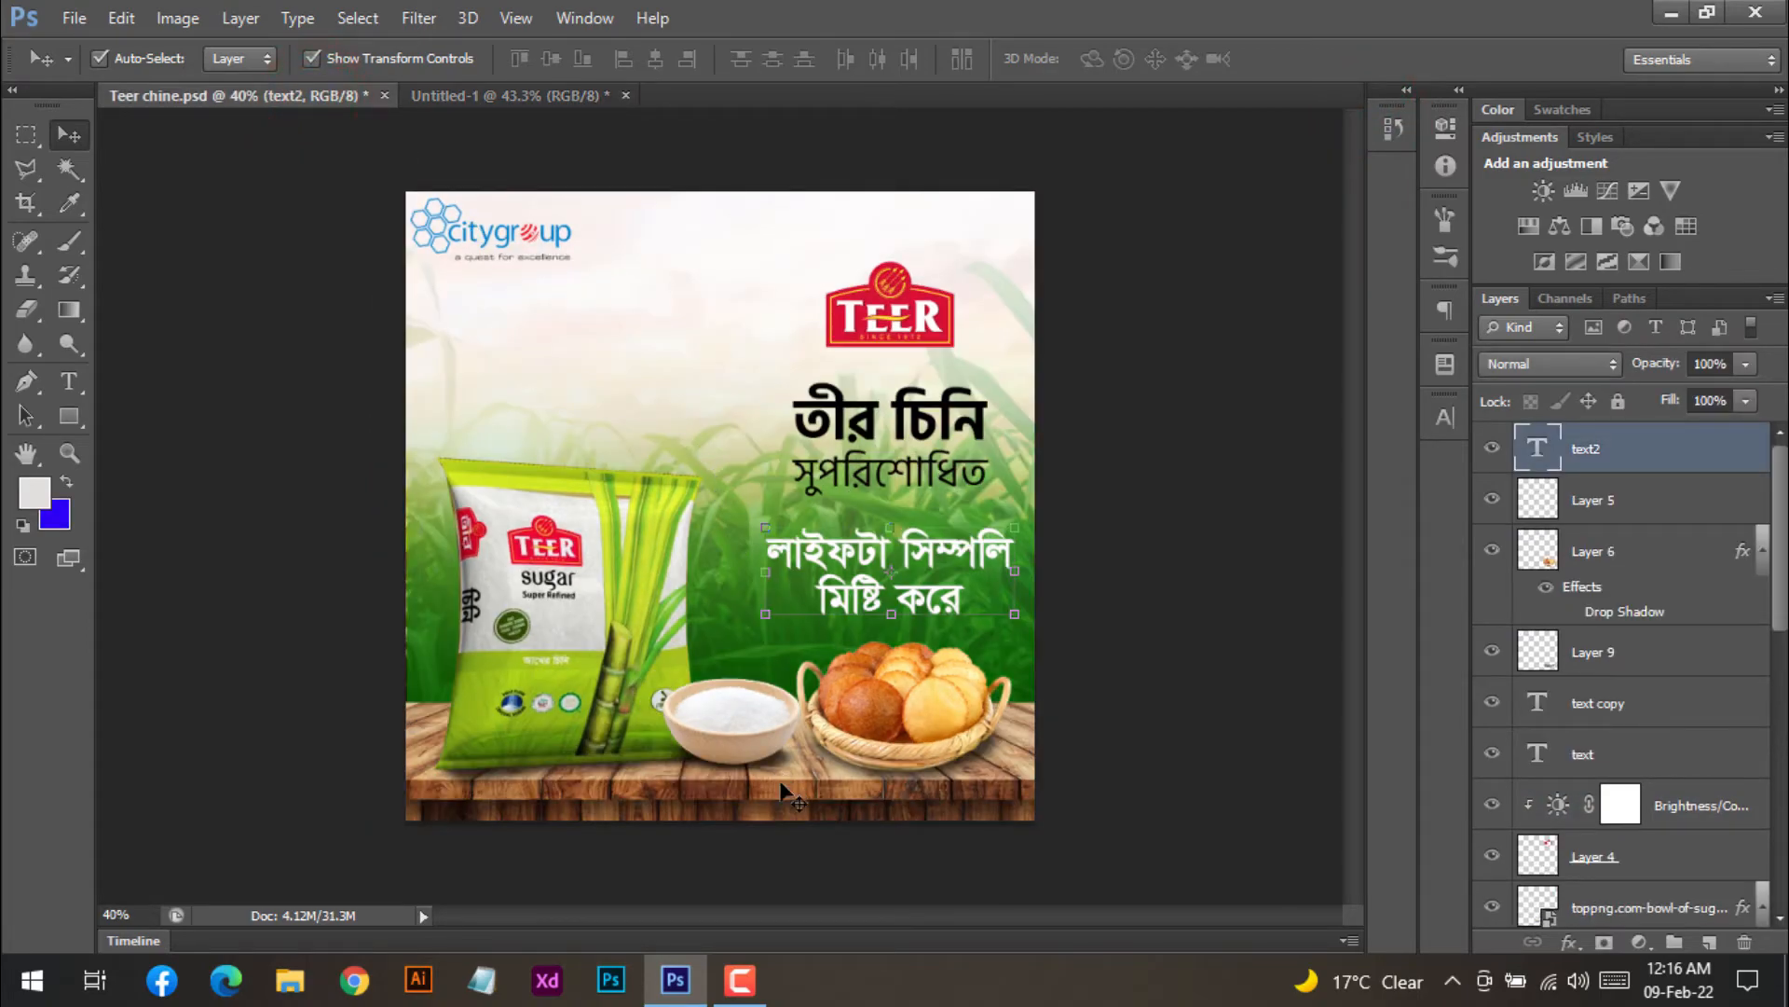
click(514, 96)
click(848, 796)
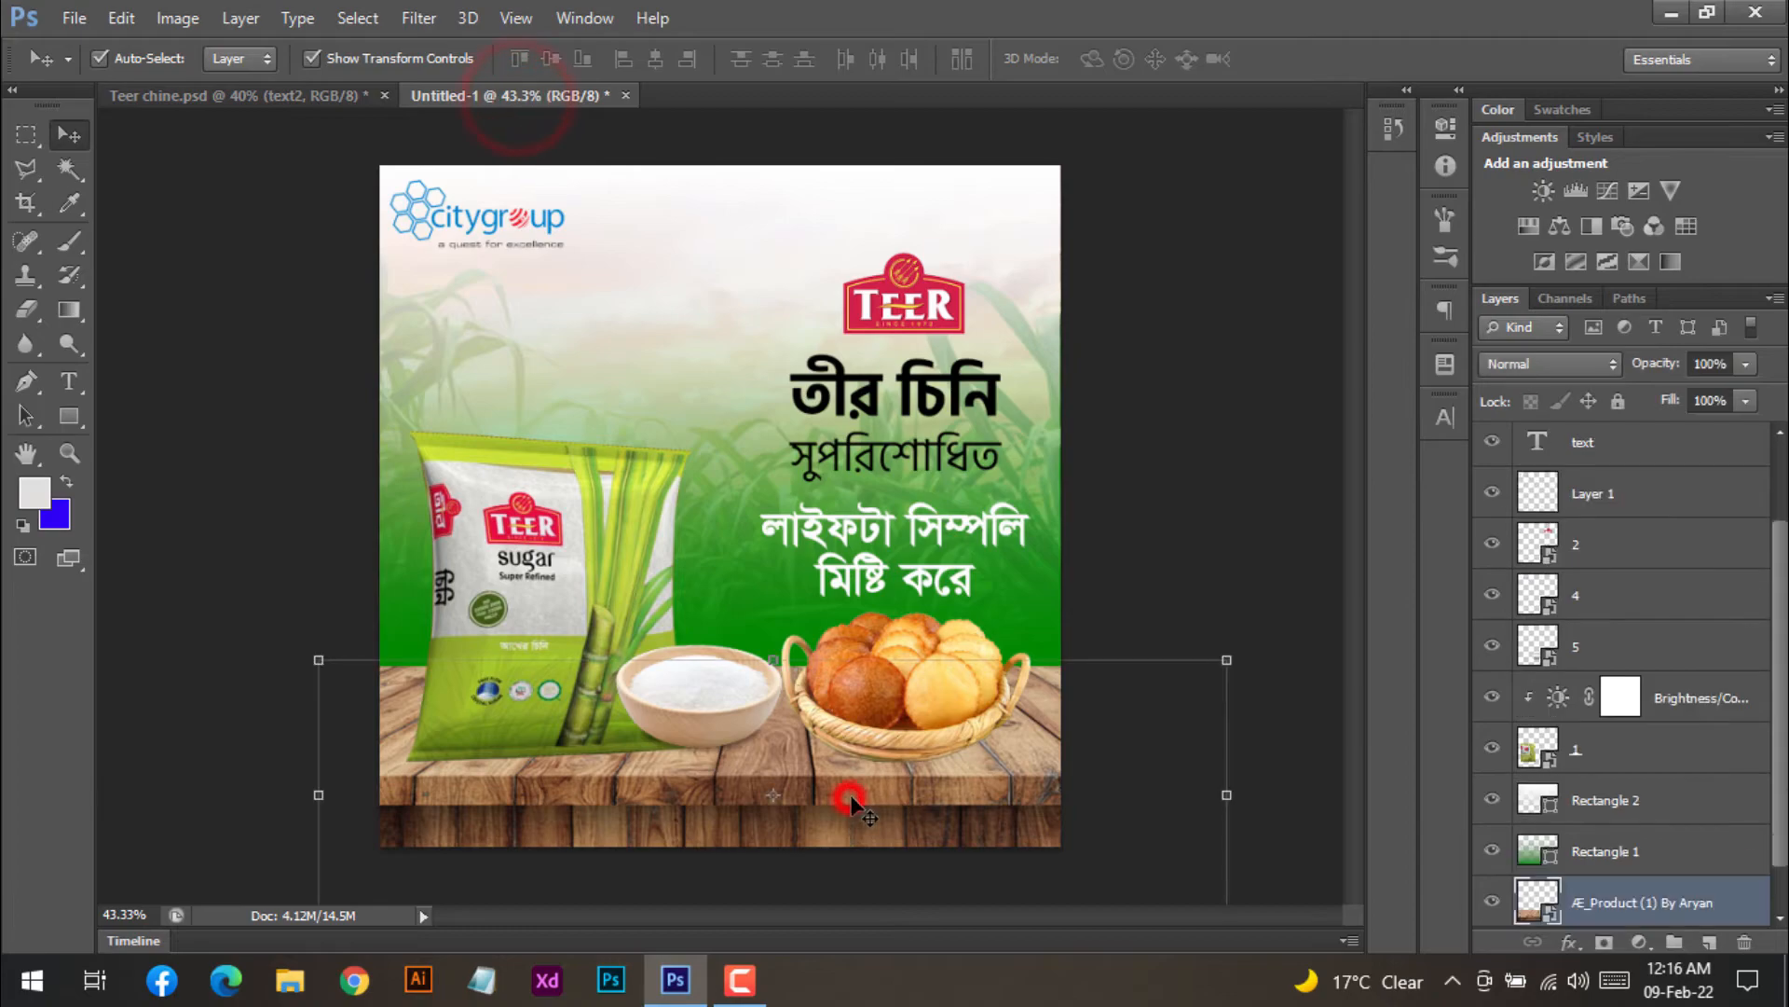
scroll(1540, 866, down, 1)
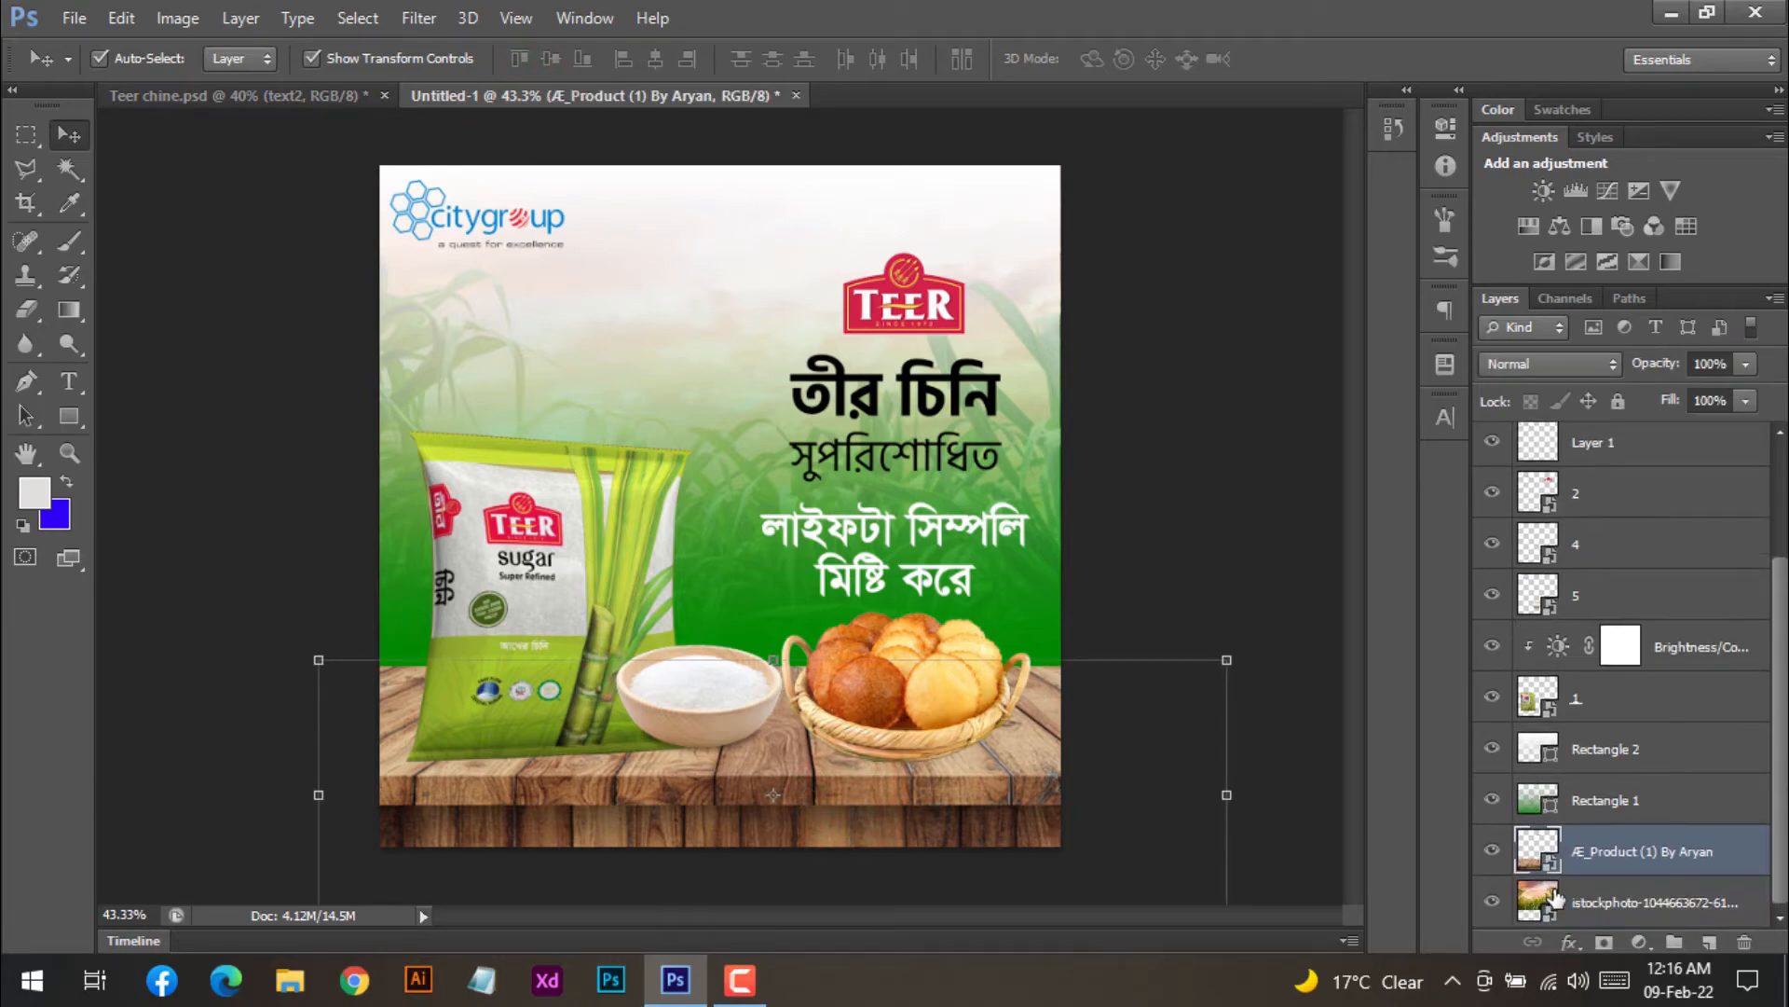
click(1638, 941)
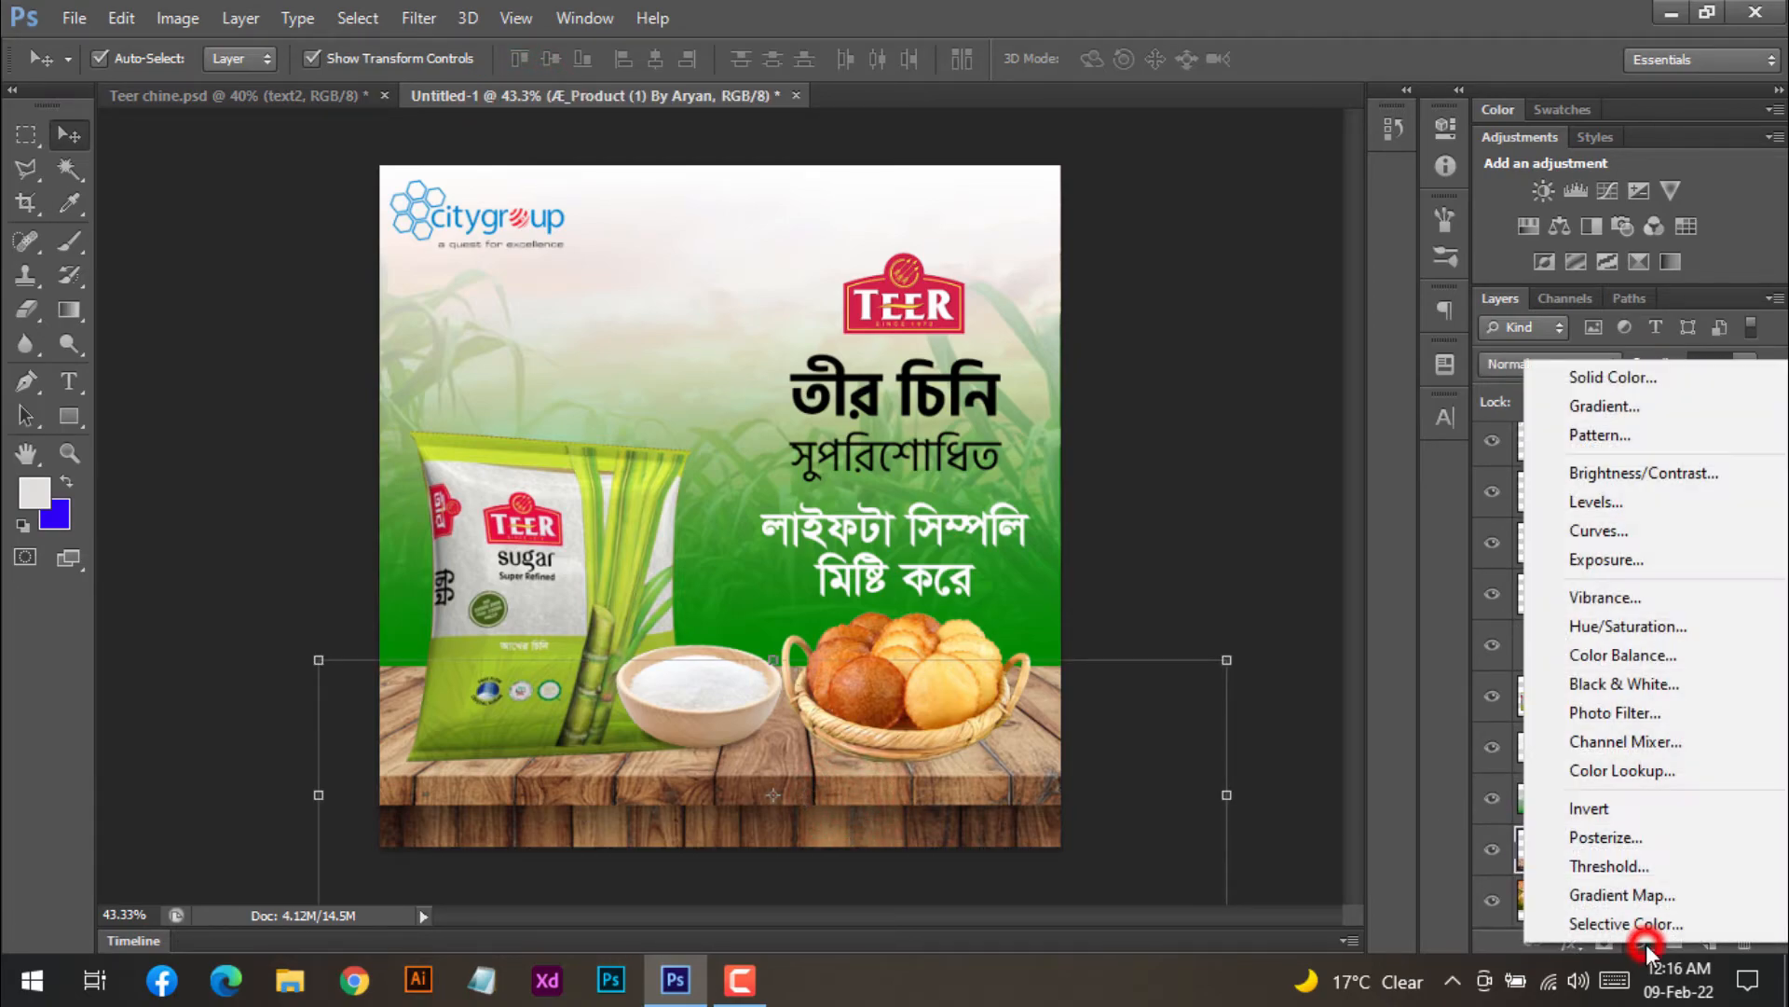
click(1615, 473)
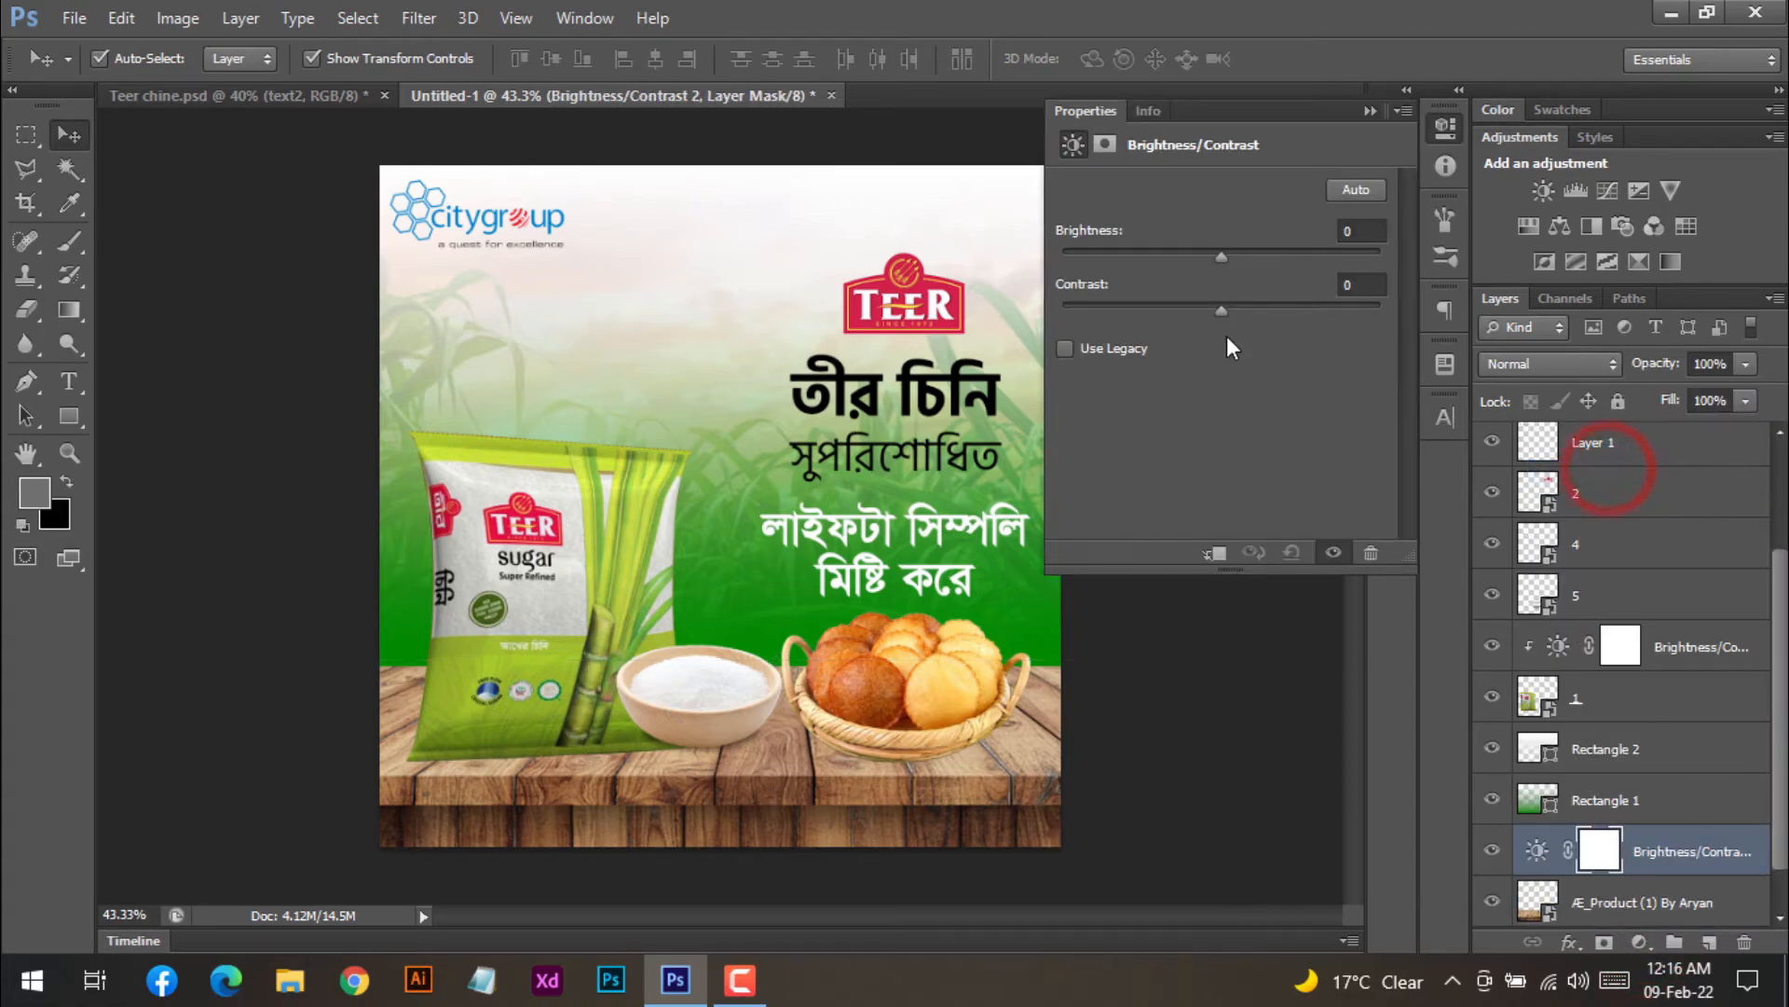
click(1217, 552)
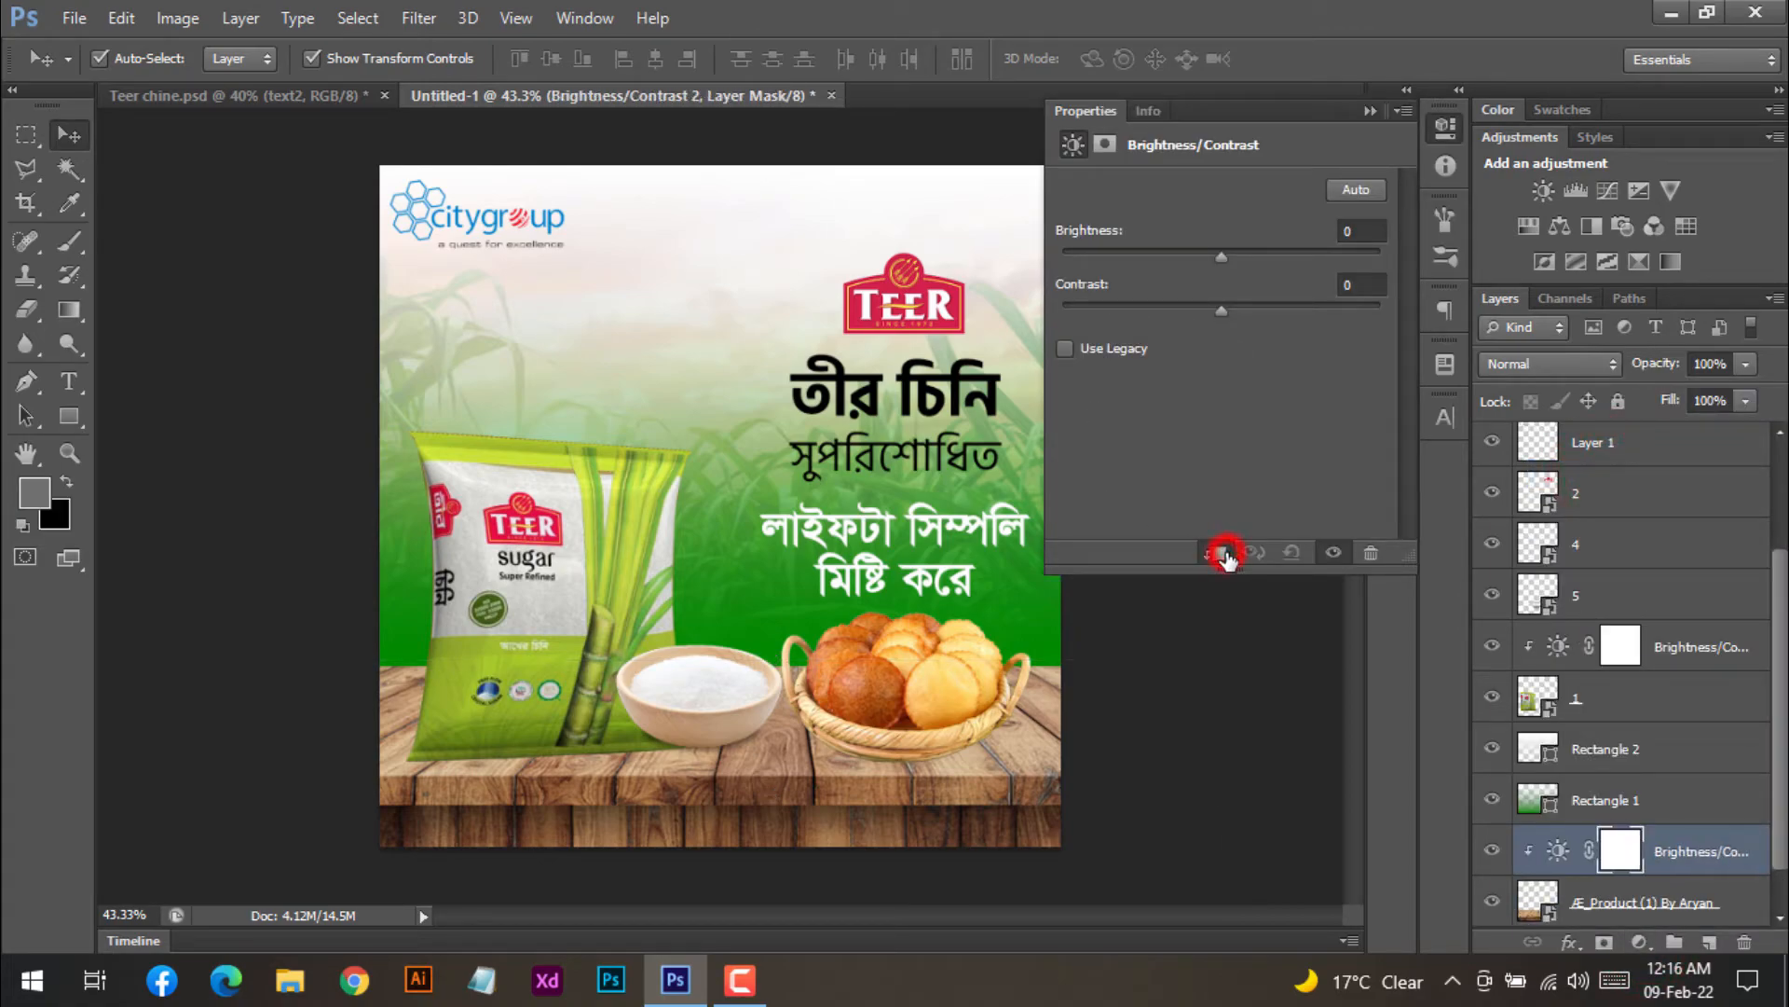
drag(1266, 312, 1347, 322)
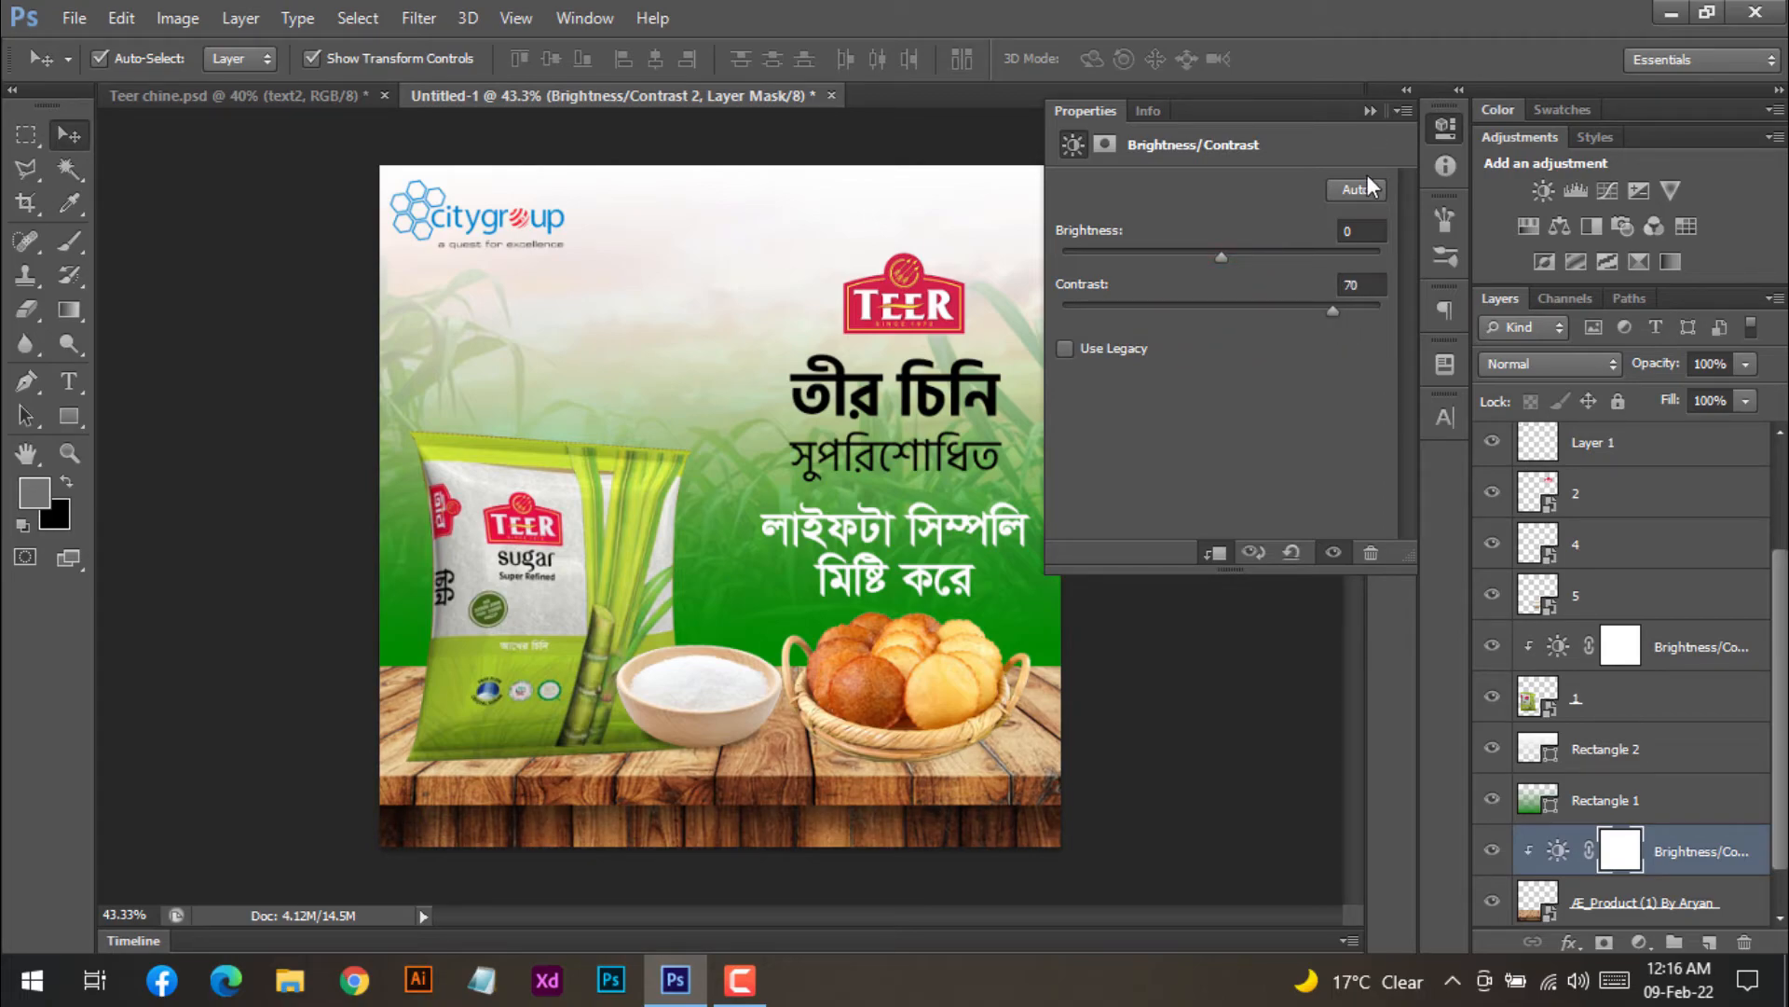
click(1374, 106)
- Move the white two-line Bengali slogan slightly up, closer to the black text above it
click(1131, 256)
click(604, 555)
drag(888, 546, 893, 528)
click(1149, 673)
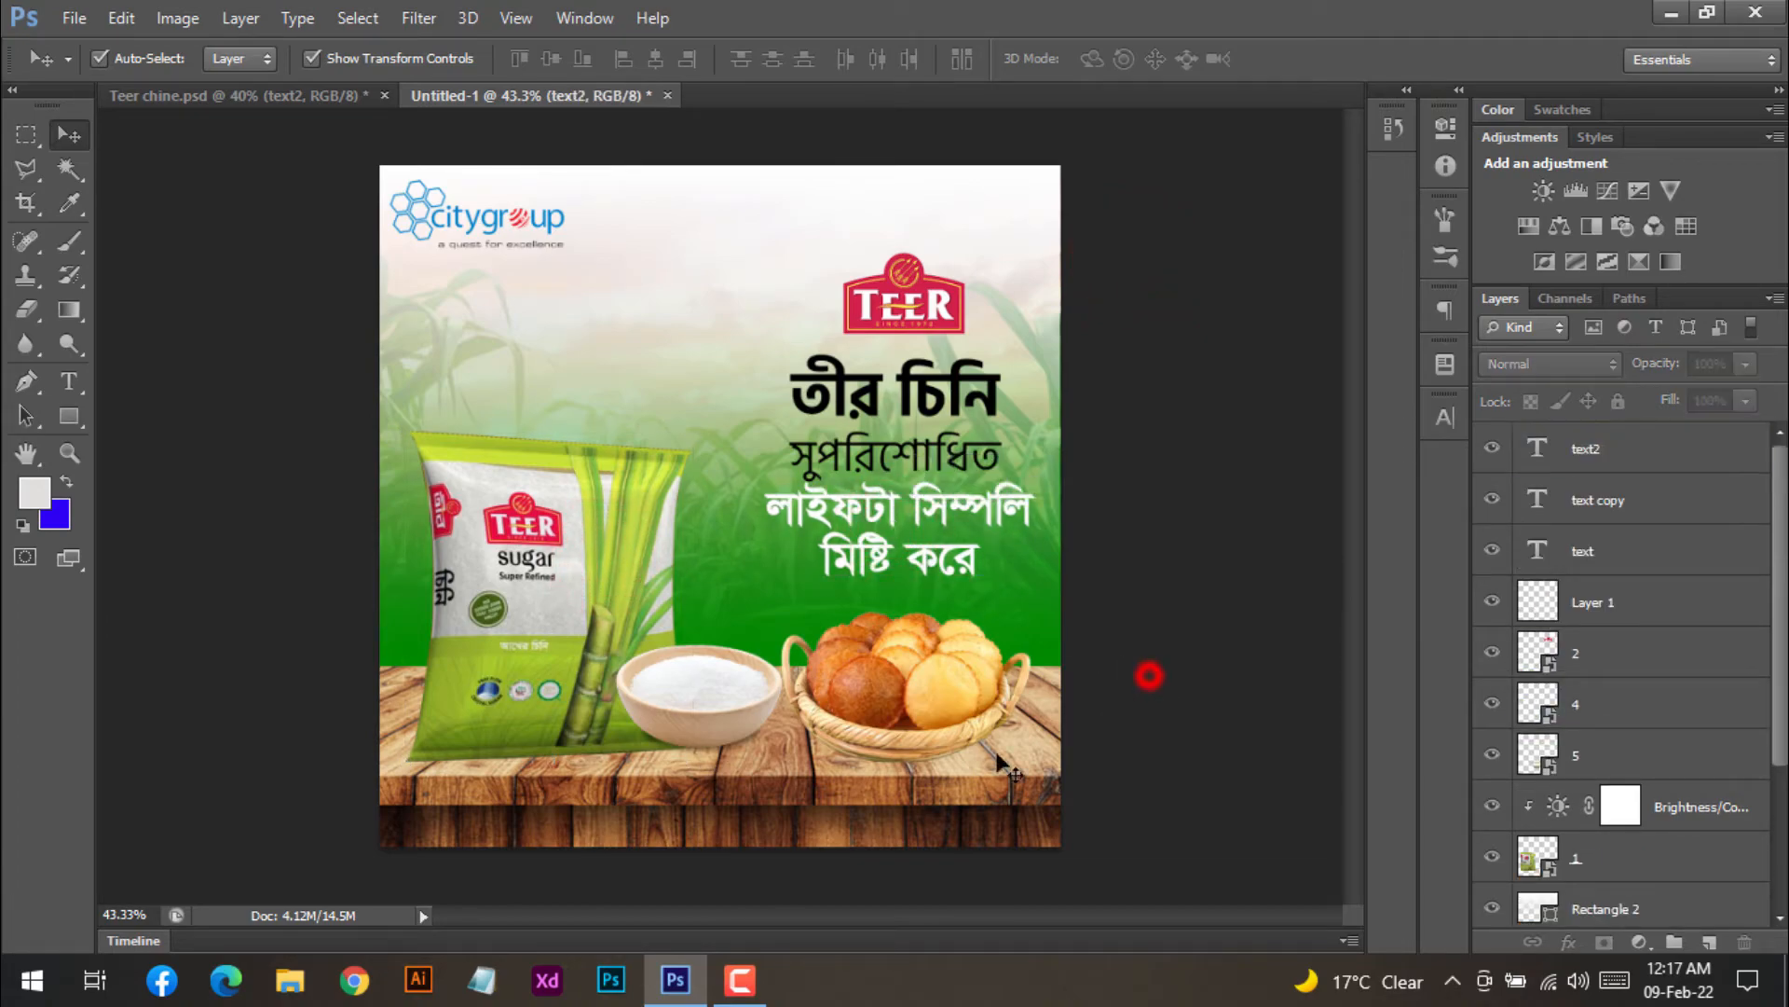
scroll(803, 690, up, 2)
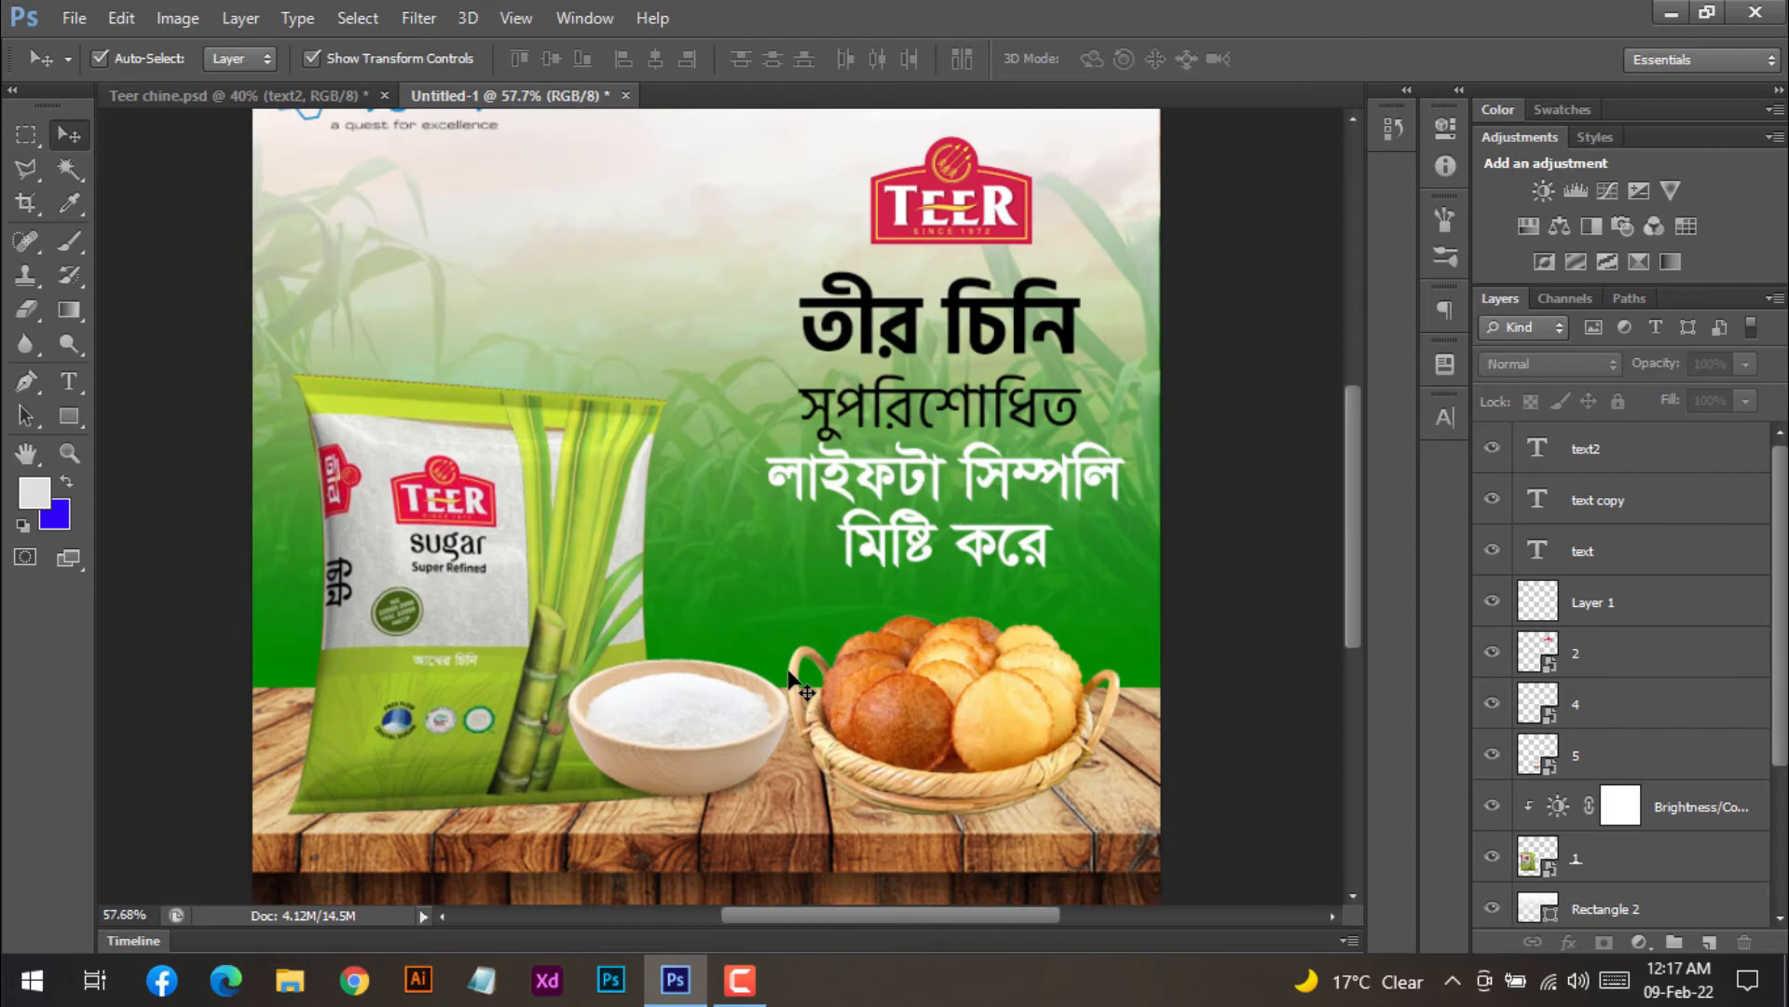
scroll(583, 694, down, 3)
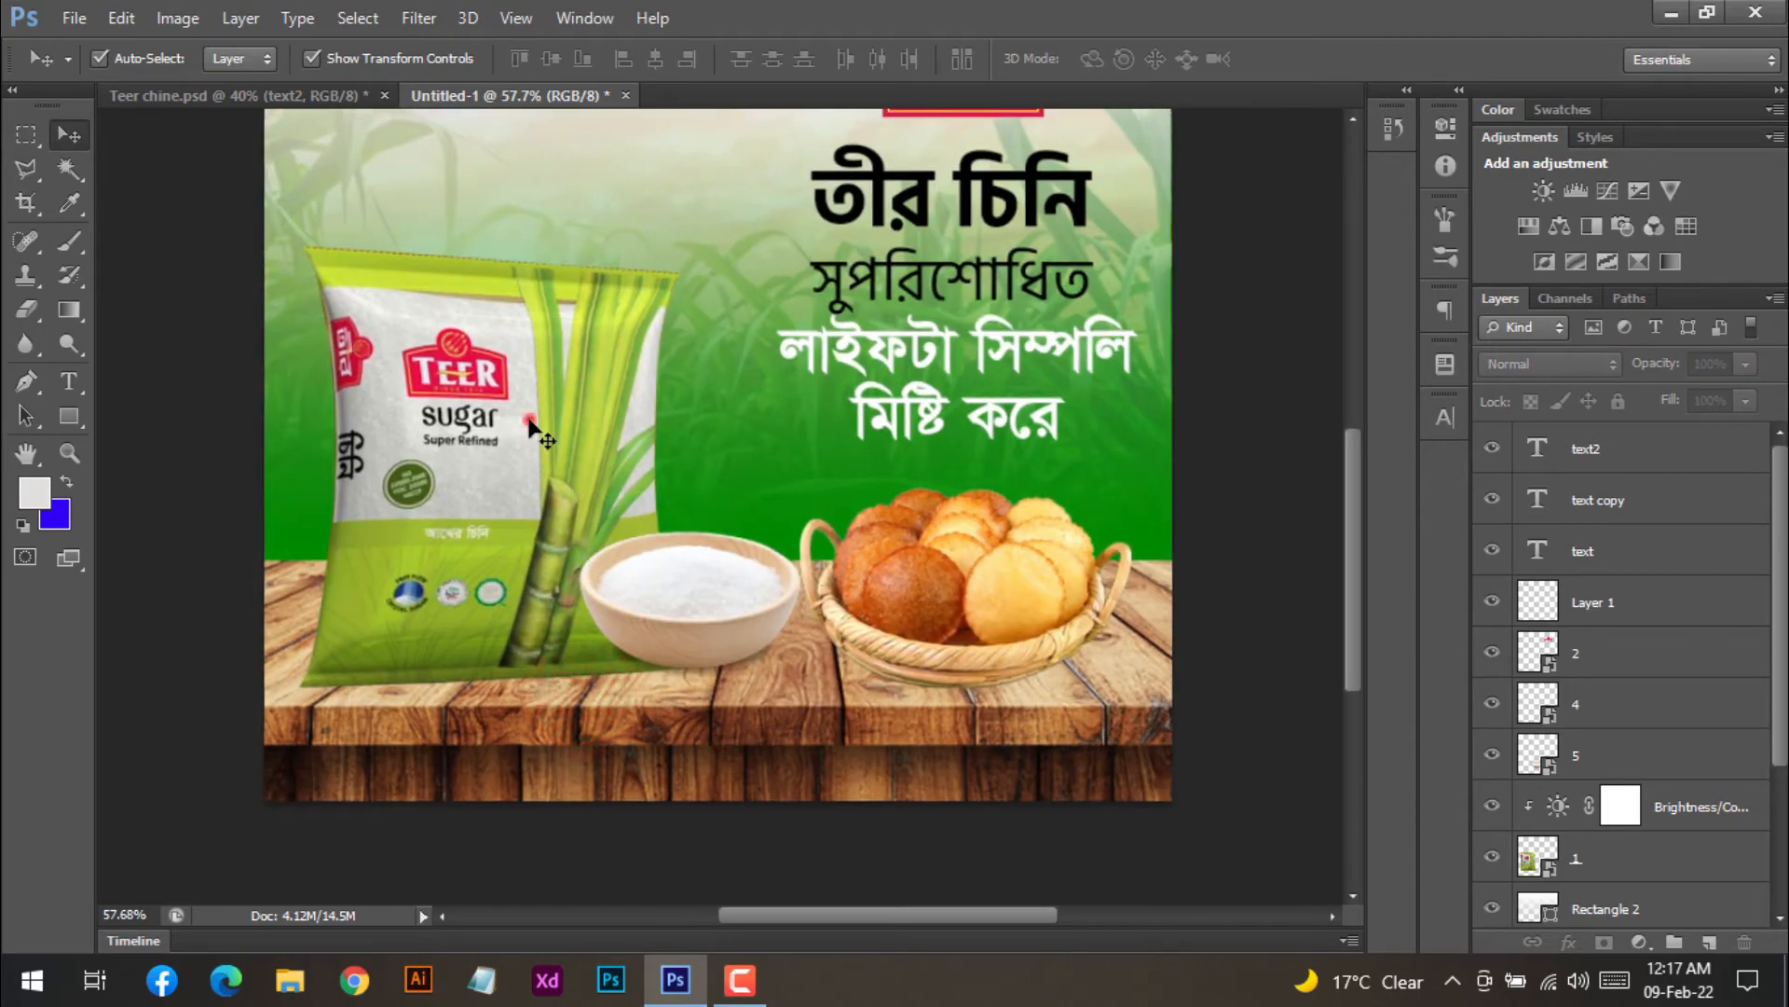
click(527, 420)
scroll(1603, 653, down, 2)
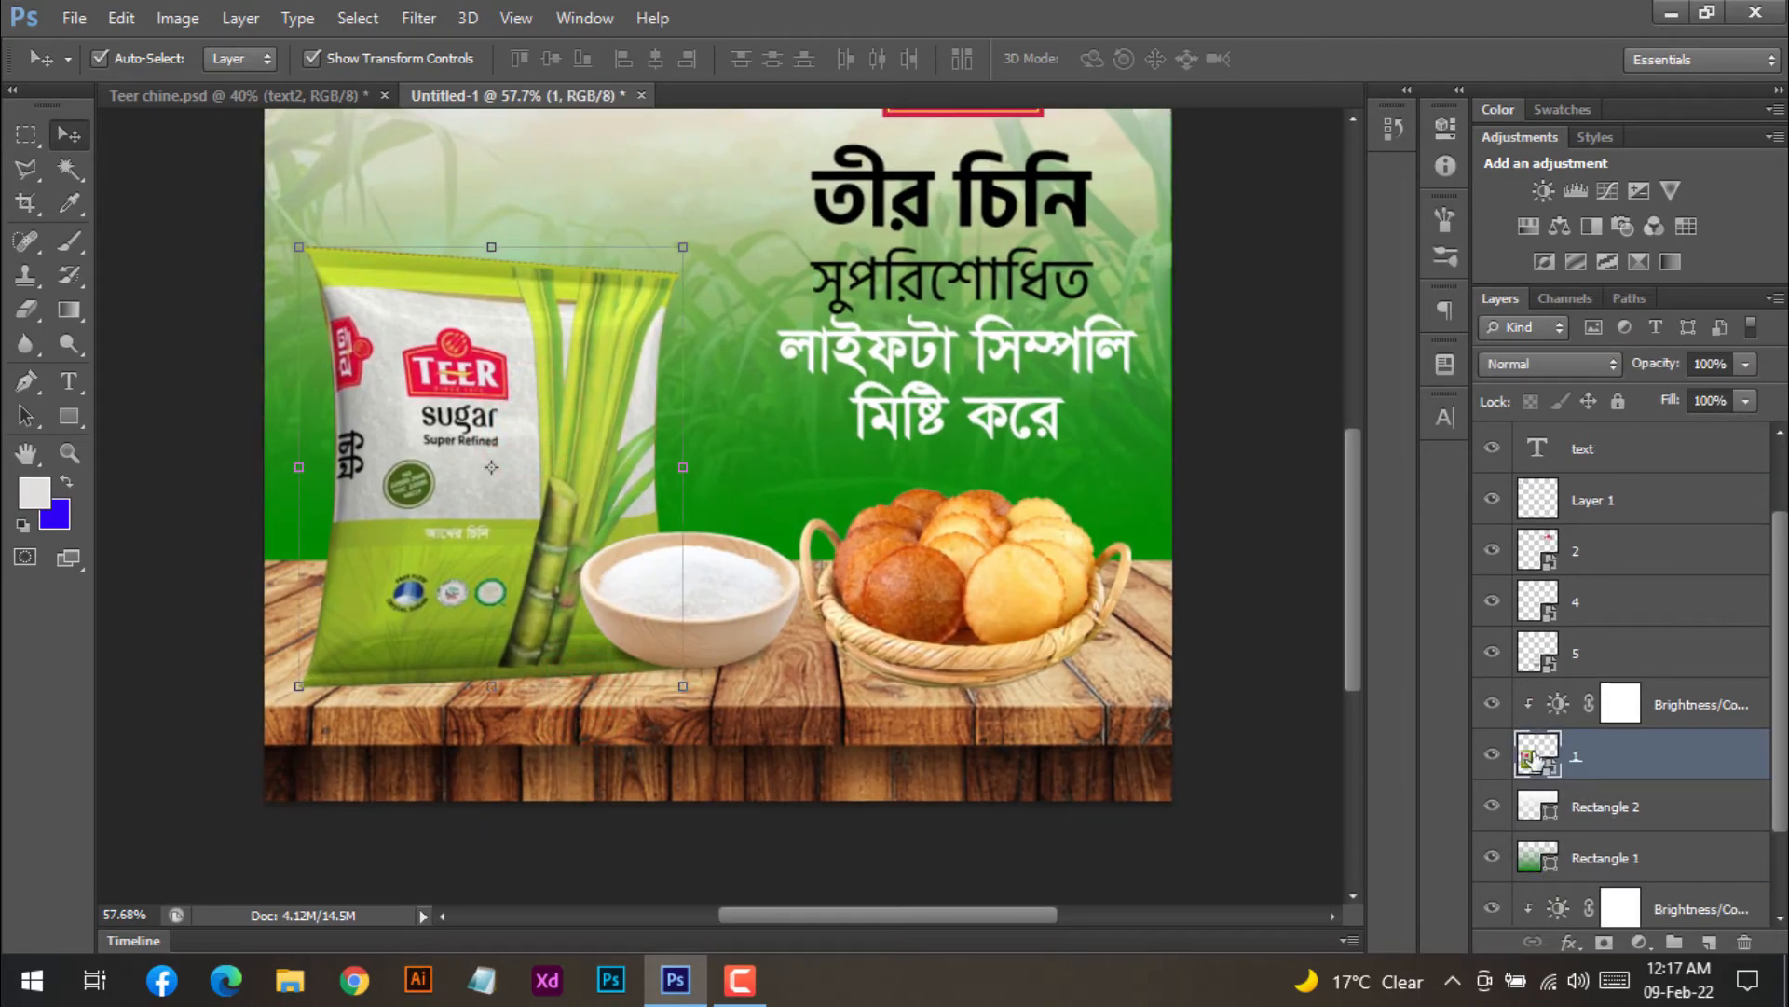
click(1712, 943)
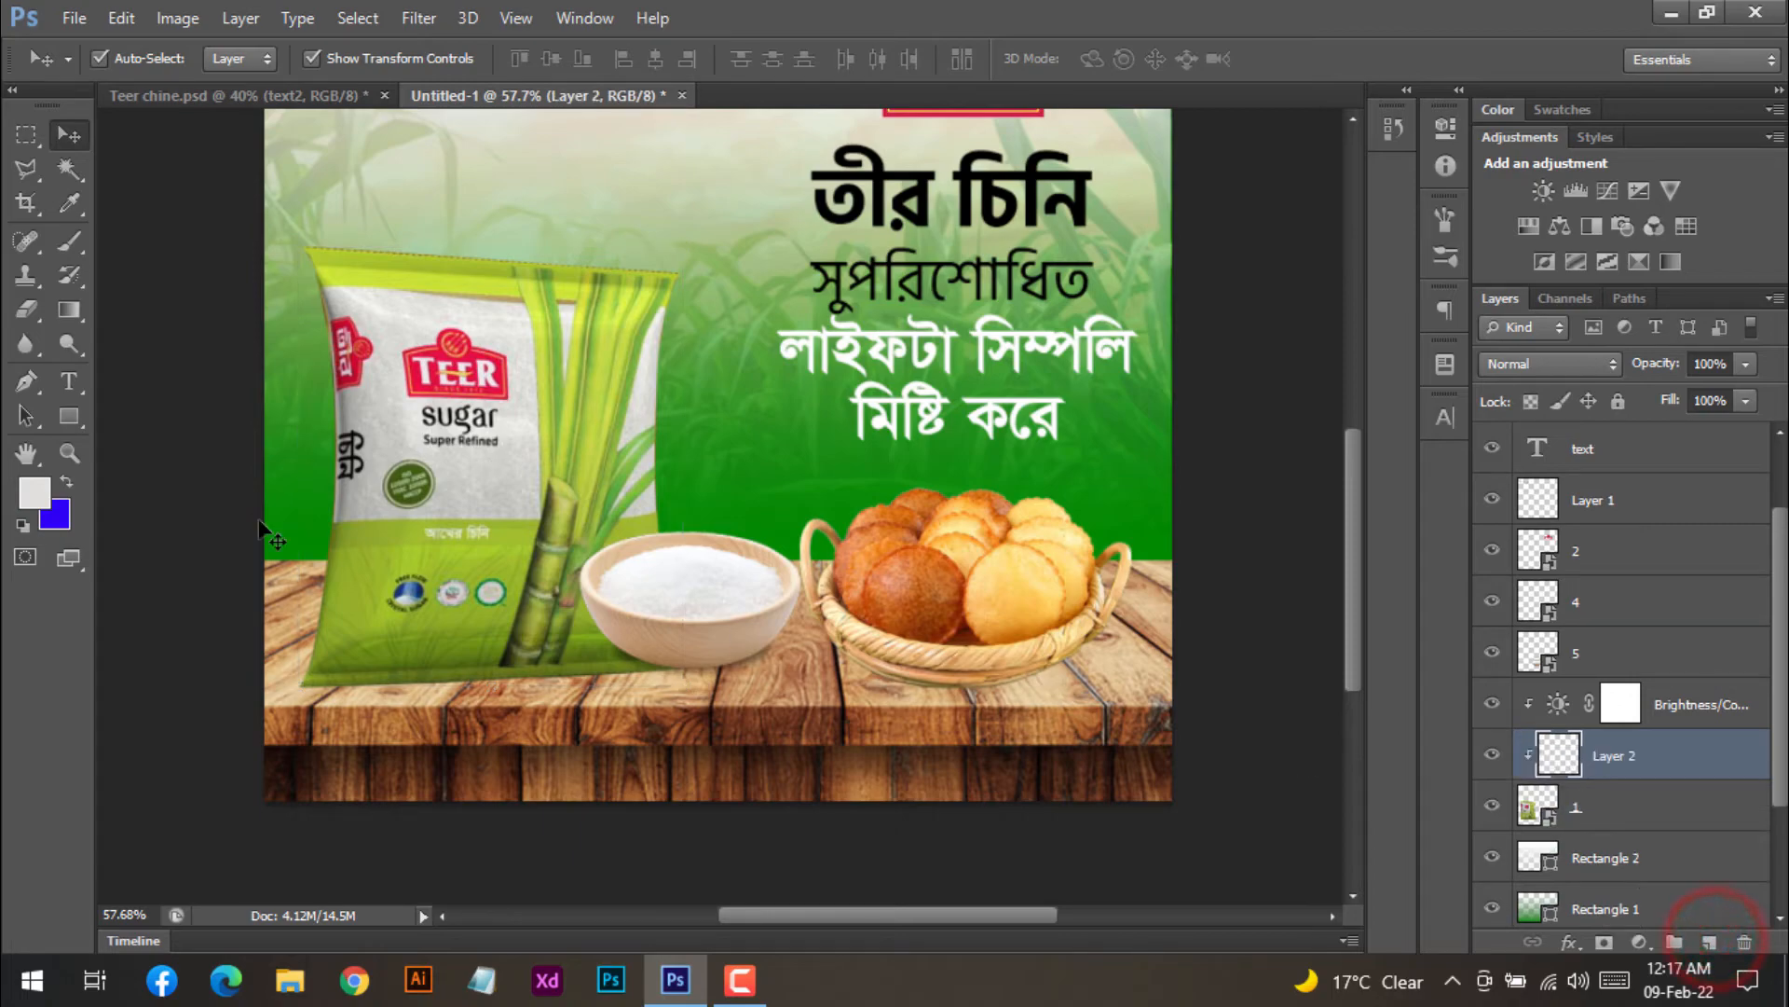
key(ctrl+z)
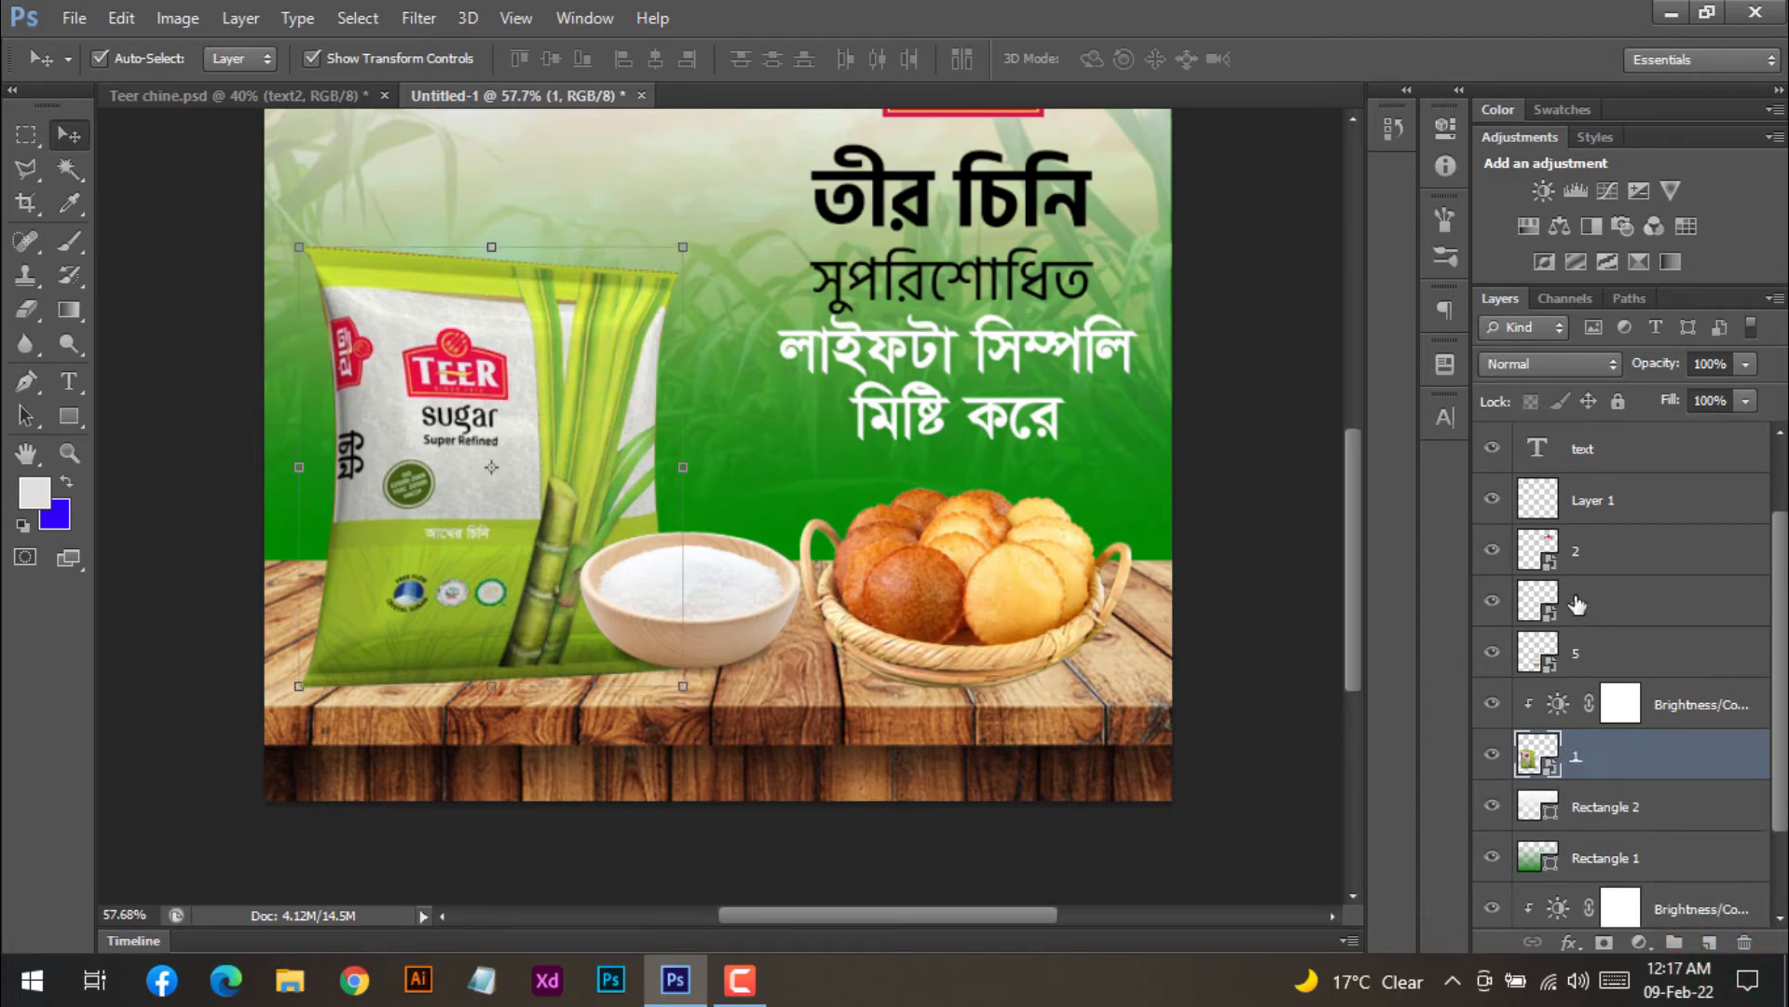
- Add a new empty layer above the slogan text and set the Brush tool's foreground colour to black
scroll(1613, 516, up, 2)
click(1595, 449)
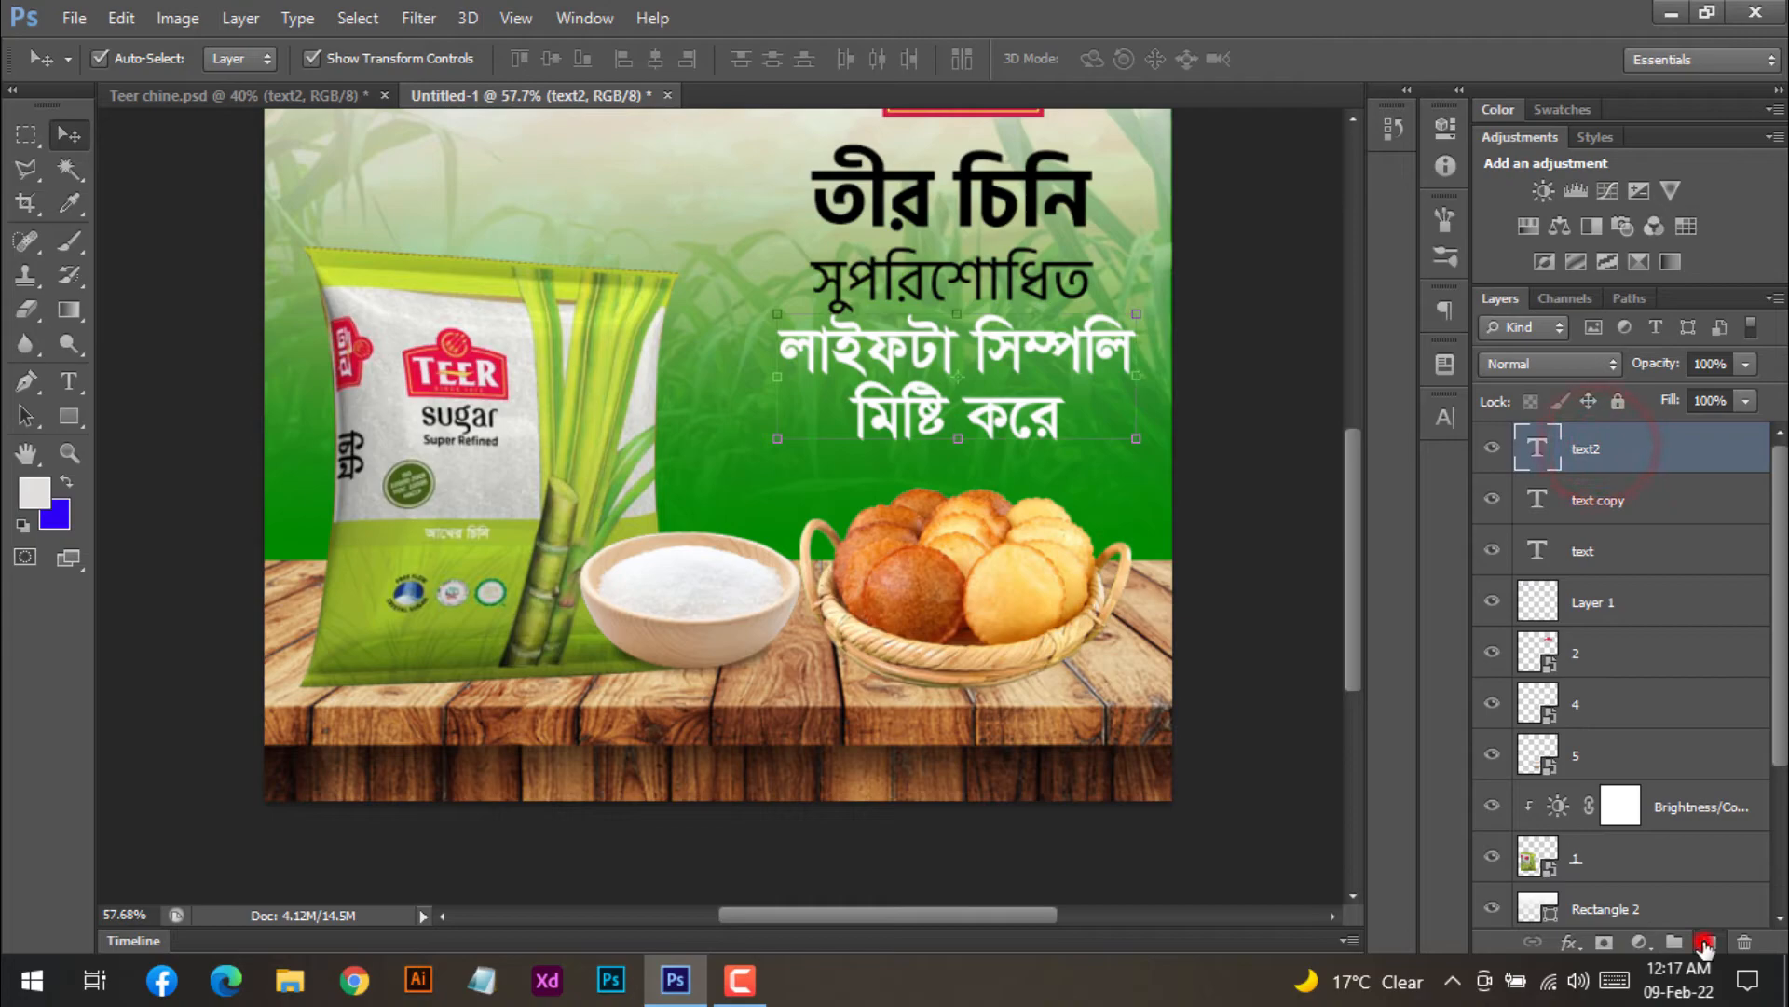
click(1711, 943)
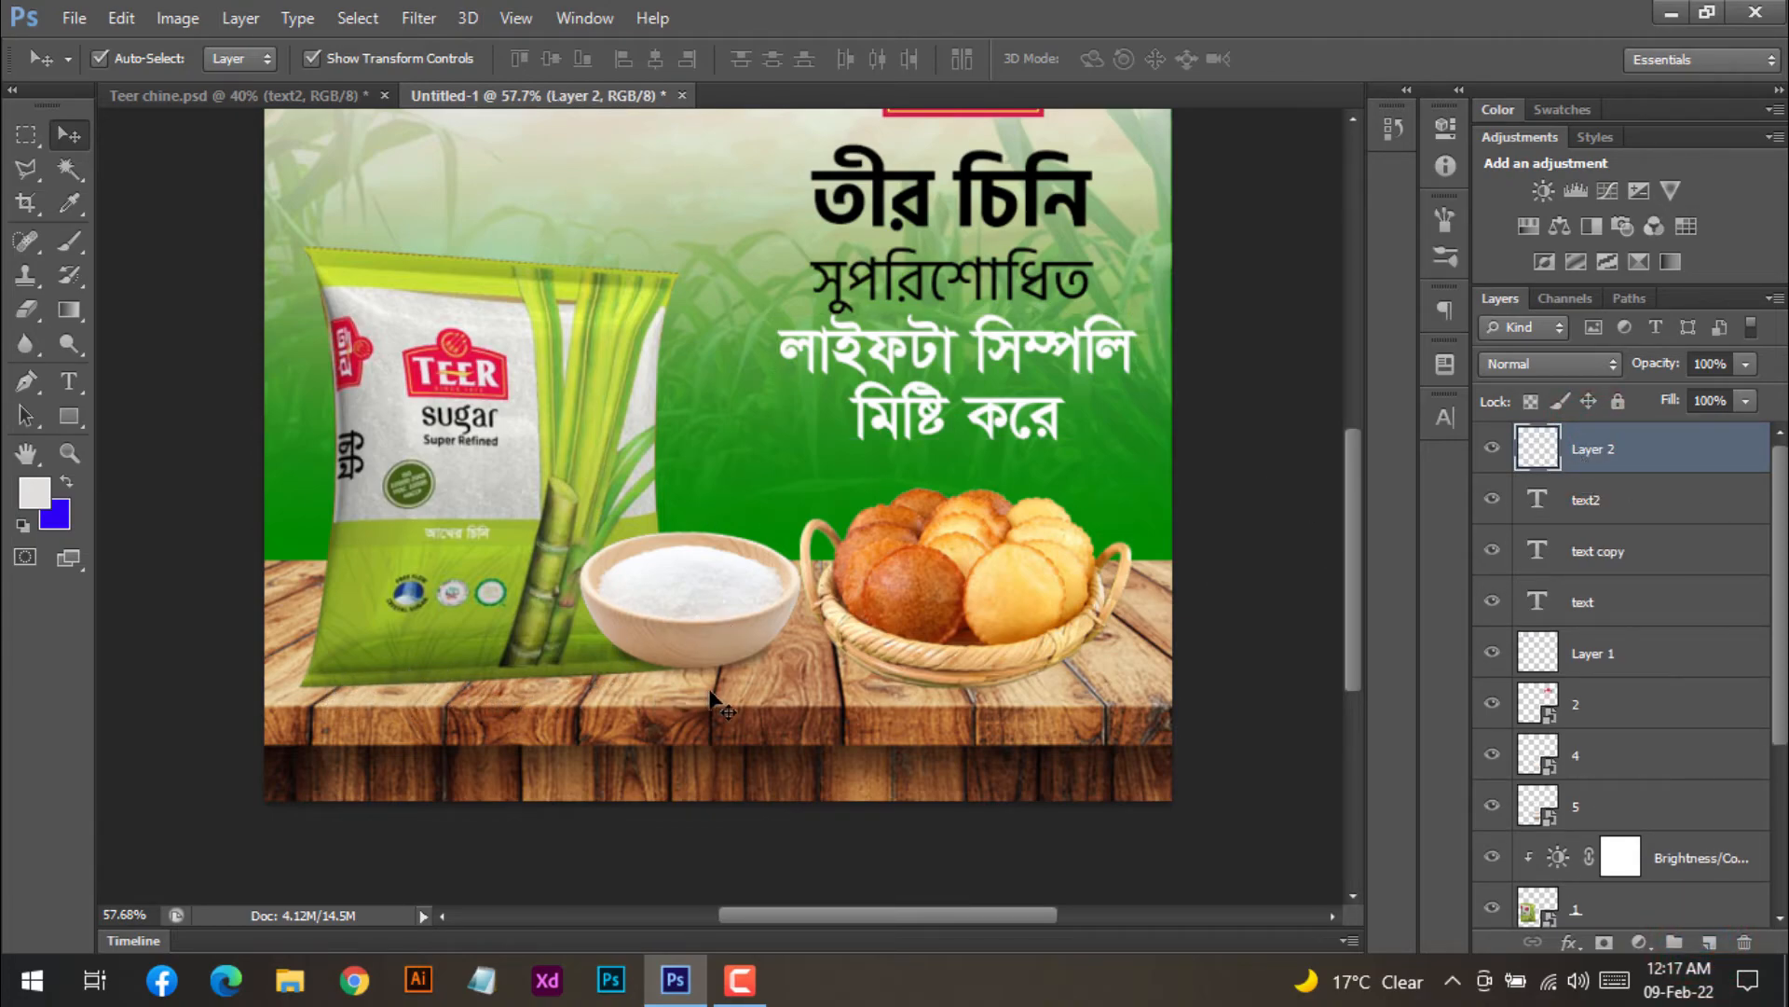
click(65, 245)
click(34, 491)
click(1285, 483)
click(1681, 151)
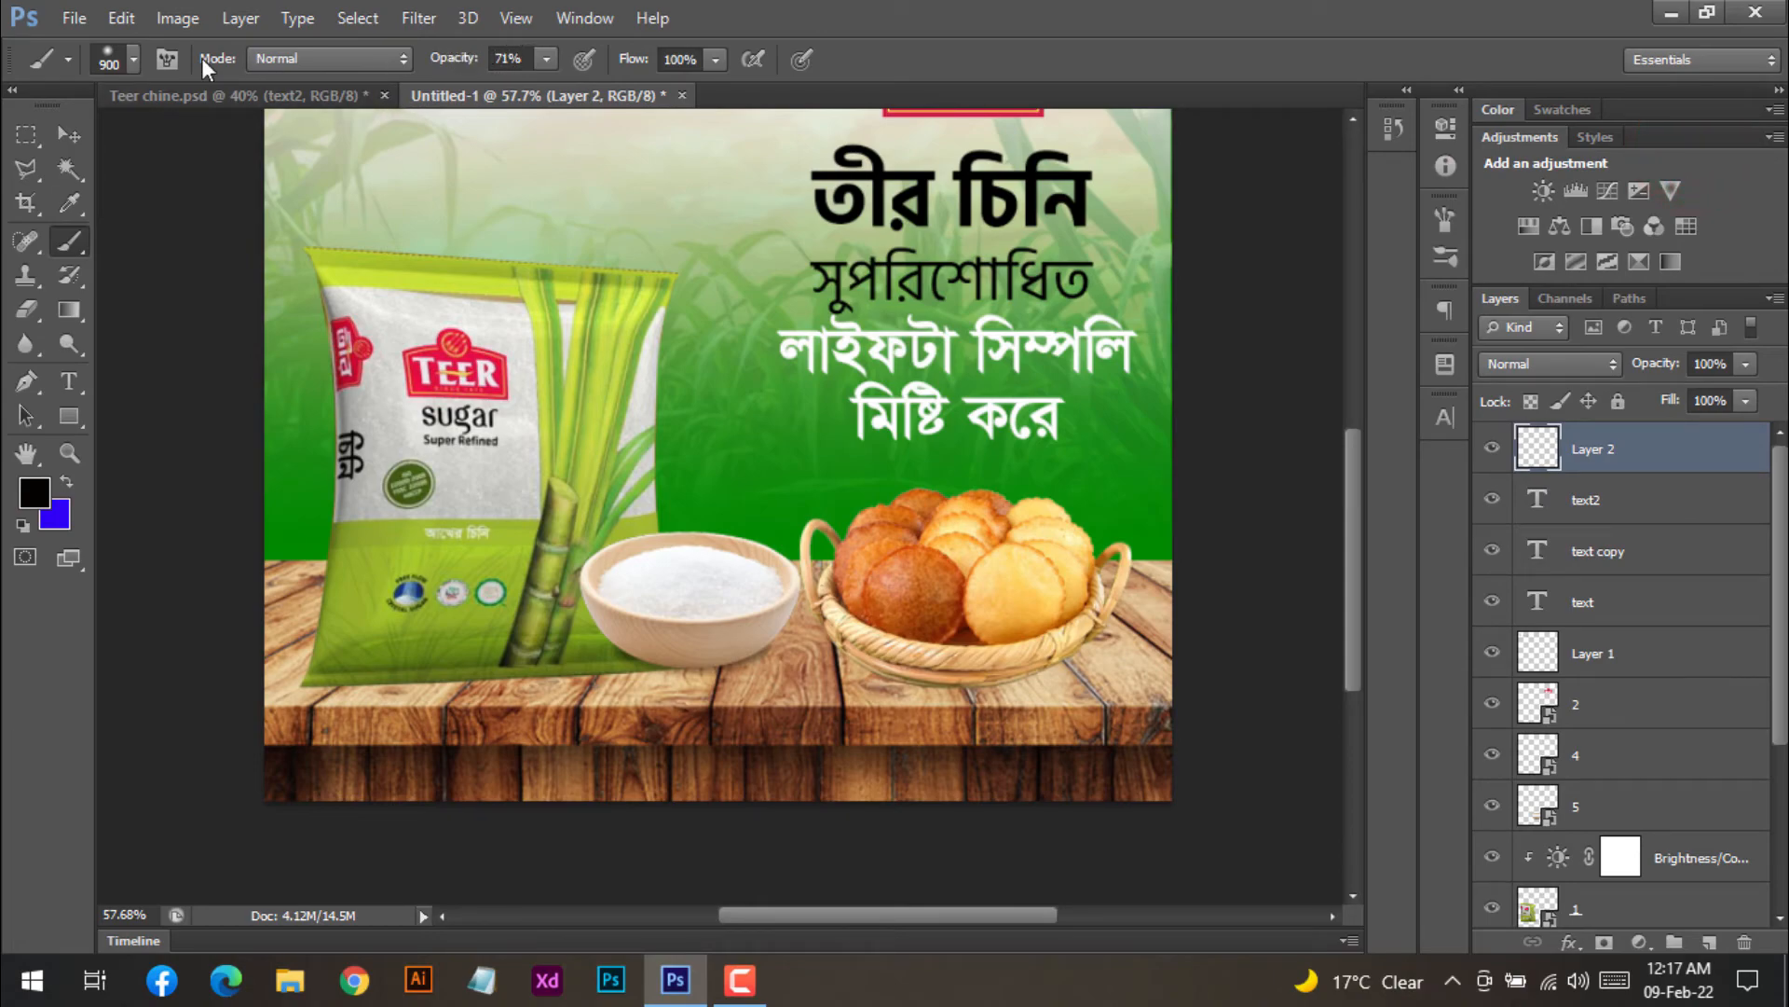
- Reduce the soft brush to 90 px and paint a black shadow along the sugar packet's bottom edge
click(135, 62)
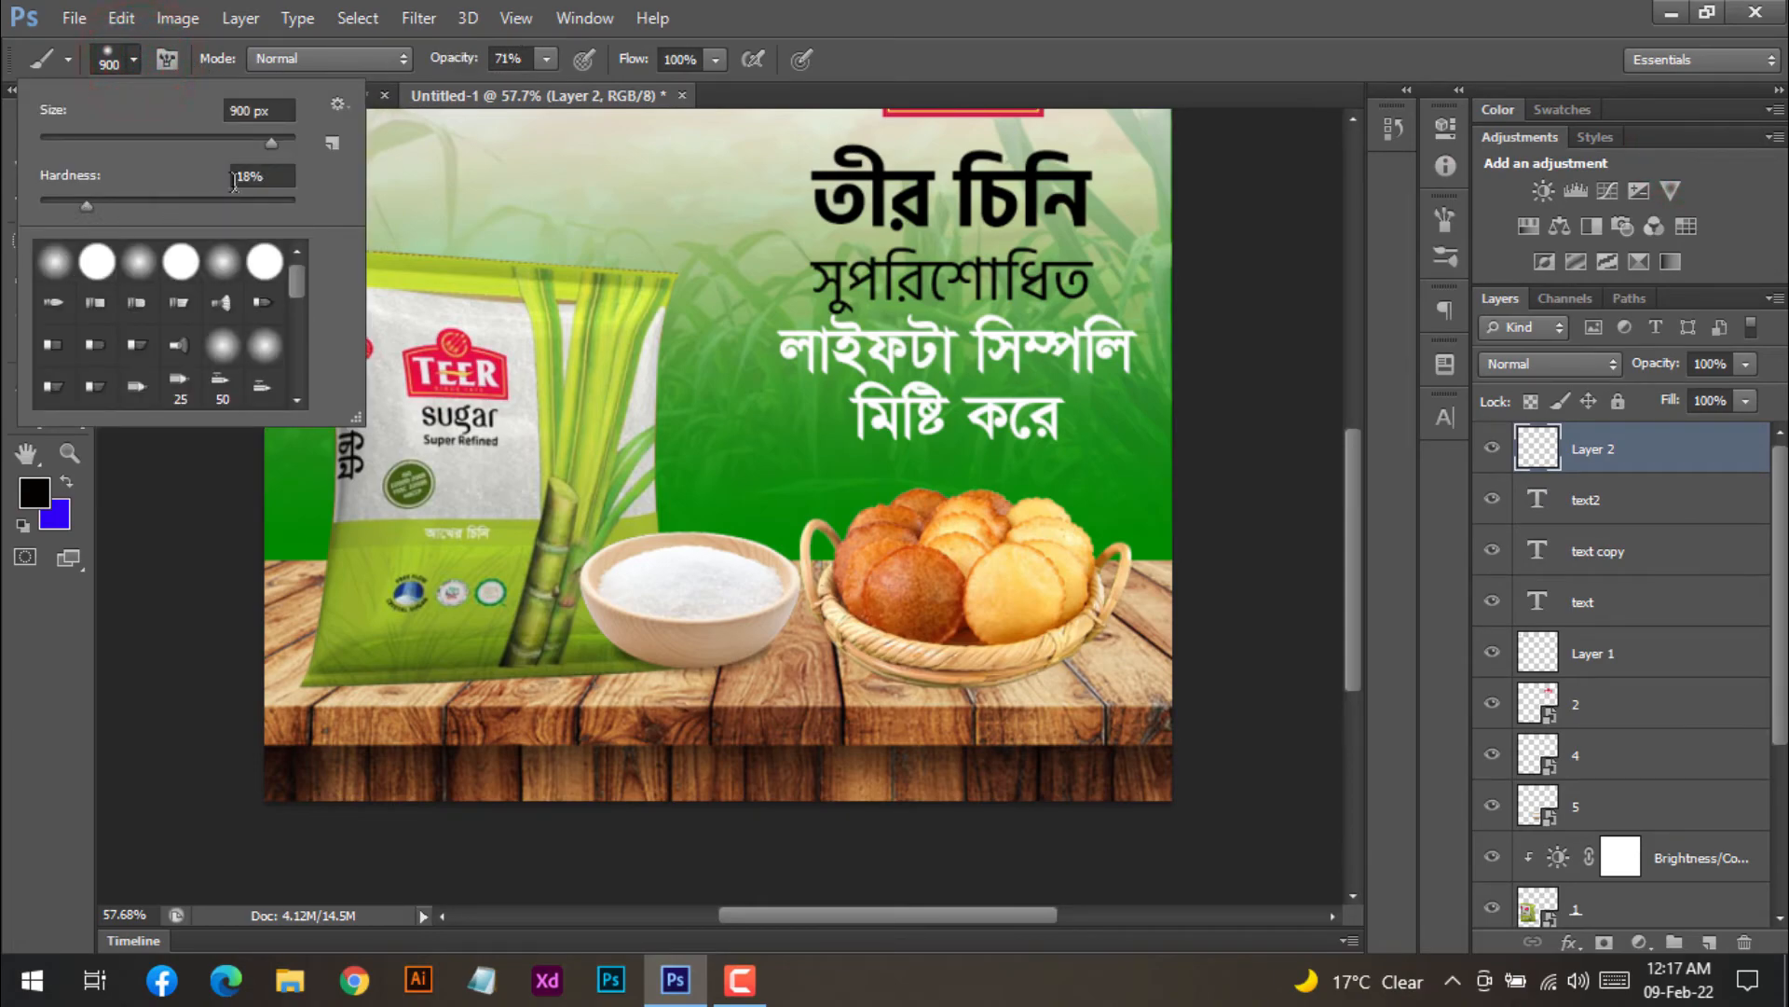
click(54, 62)
click(54, 60)
key(bracketleft)
key(bracketleft)
key(bracketleft)
key(bracketleft)
key(bracketleft)
key(bracketleft)
key(bracketleft)
key(bracketleft)
key(bracketleft)
key(bracketleft)
key(bracketleft)
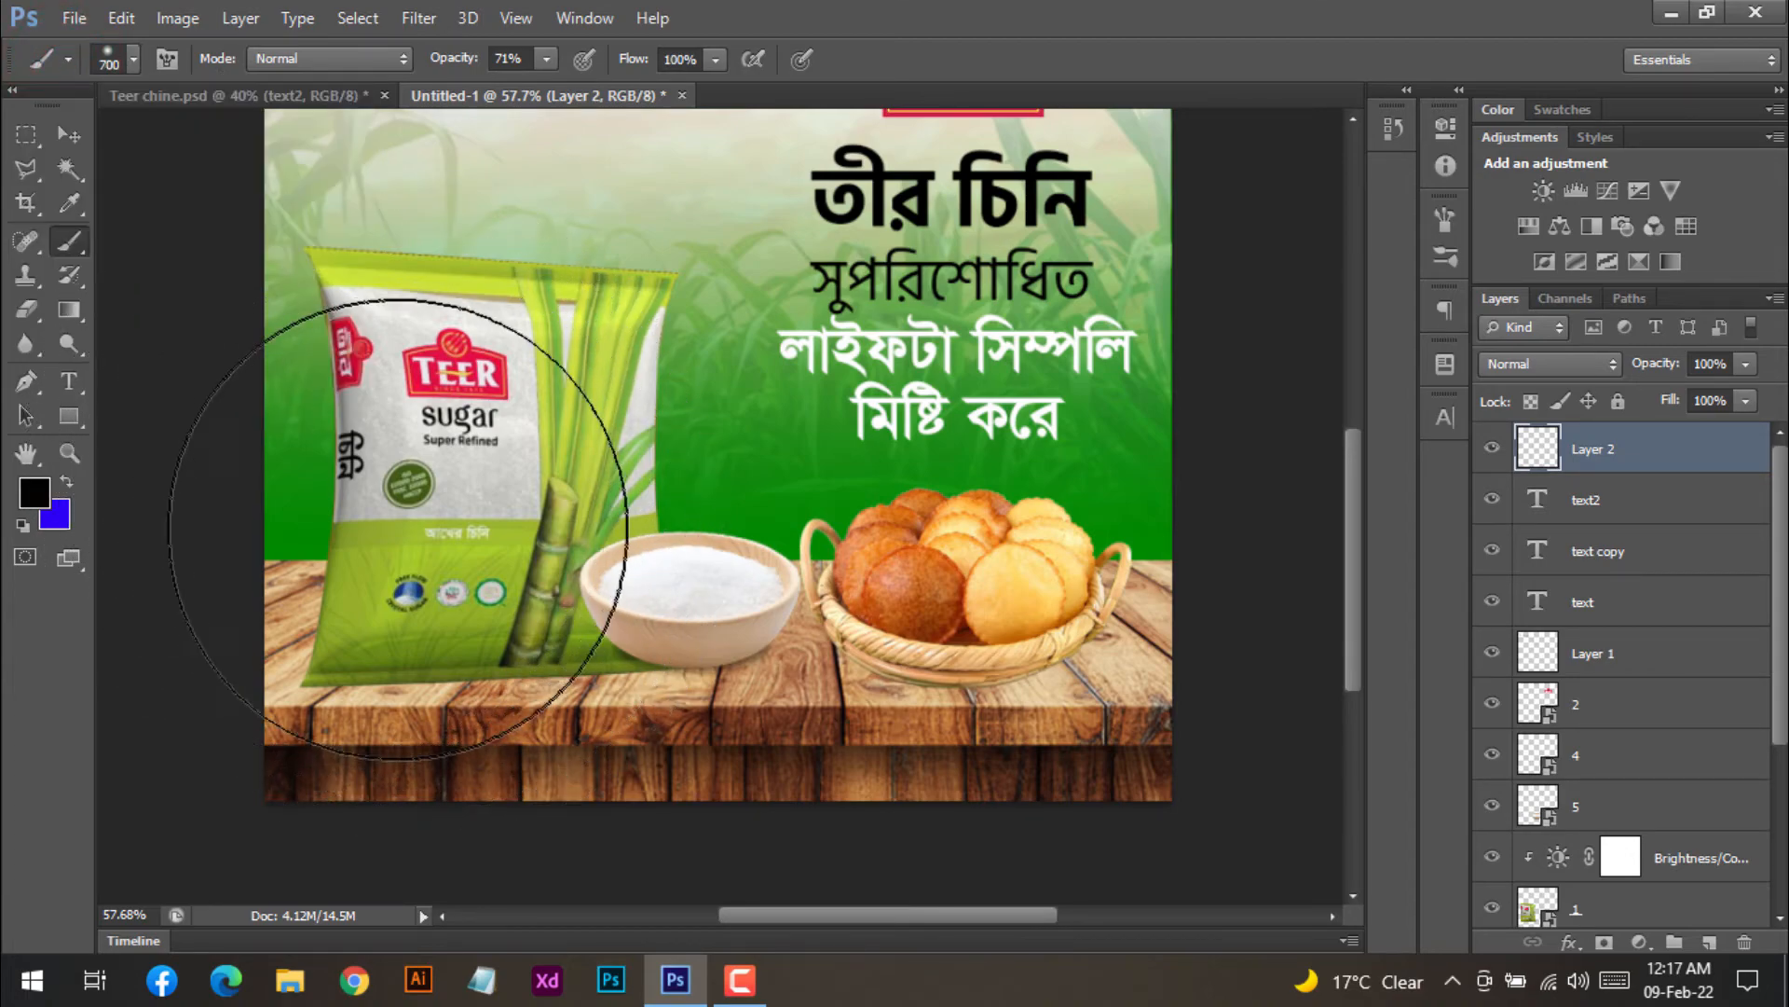
key(bracketleft)
key(bracketleft)
key(bracketleft)
key(bracketleft)
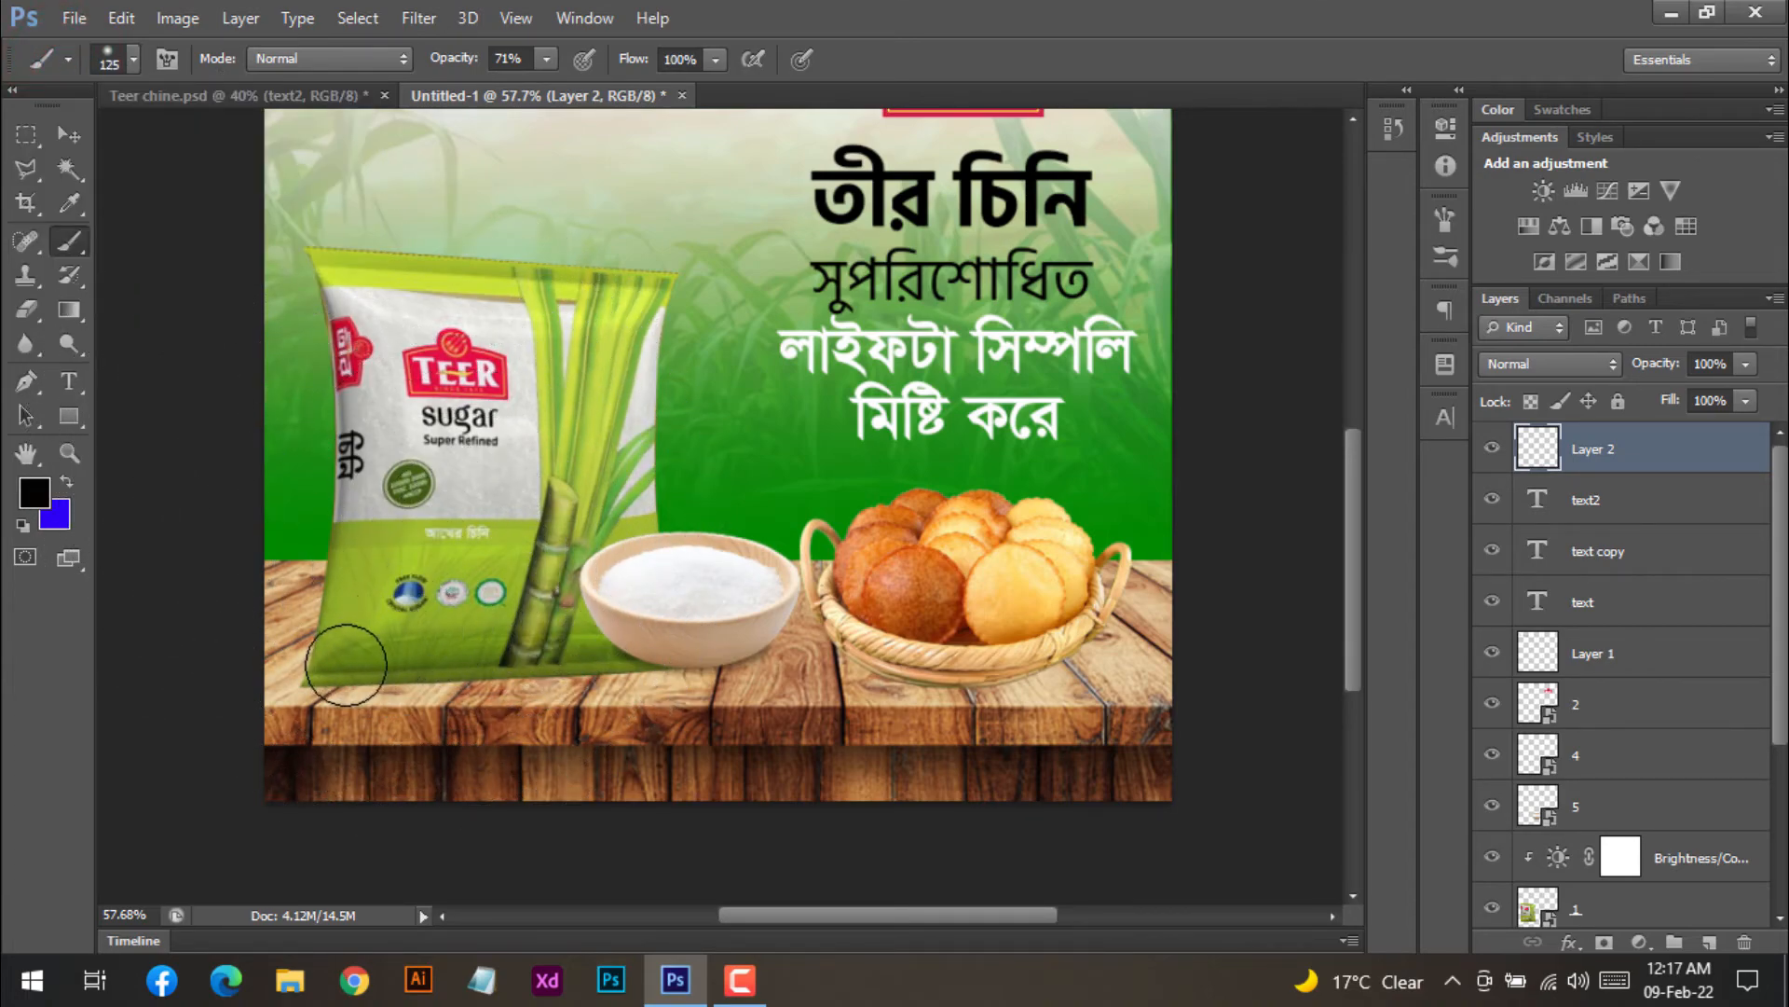
click(328, 683)
drag(354, 681, 693, 660)
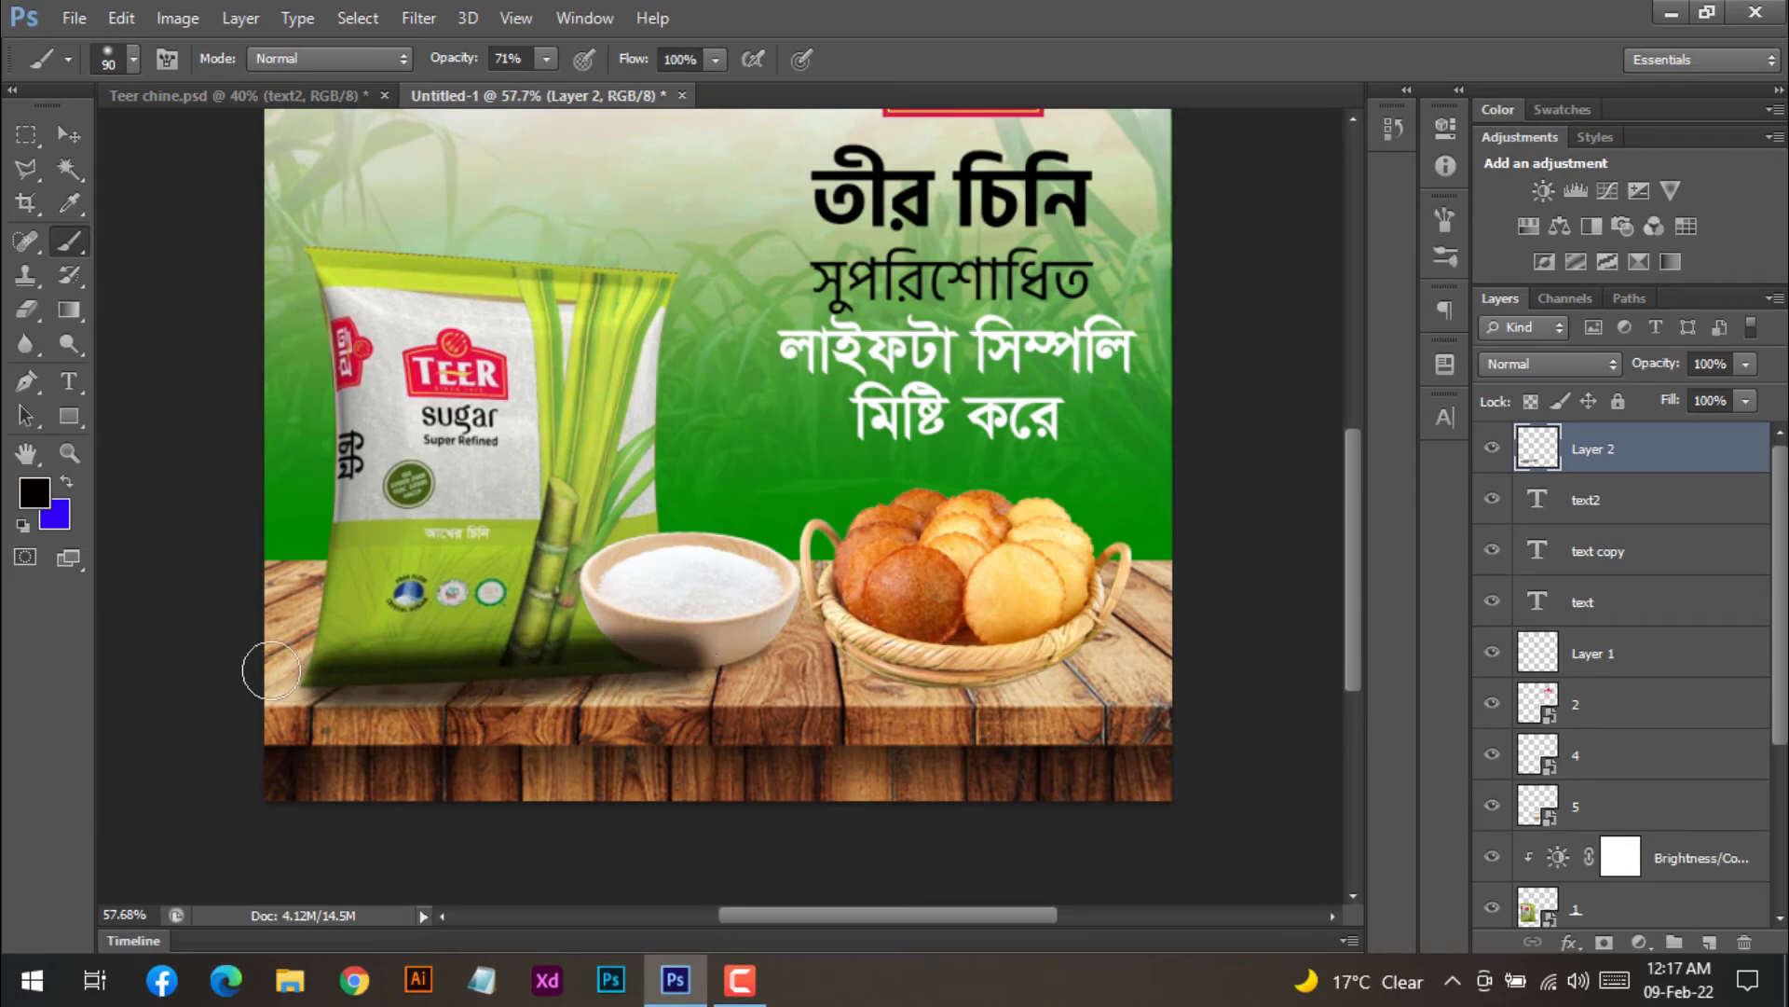
drag(317, 679, 327, 677)
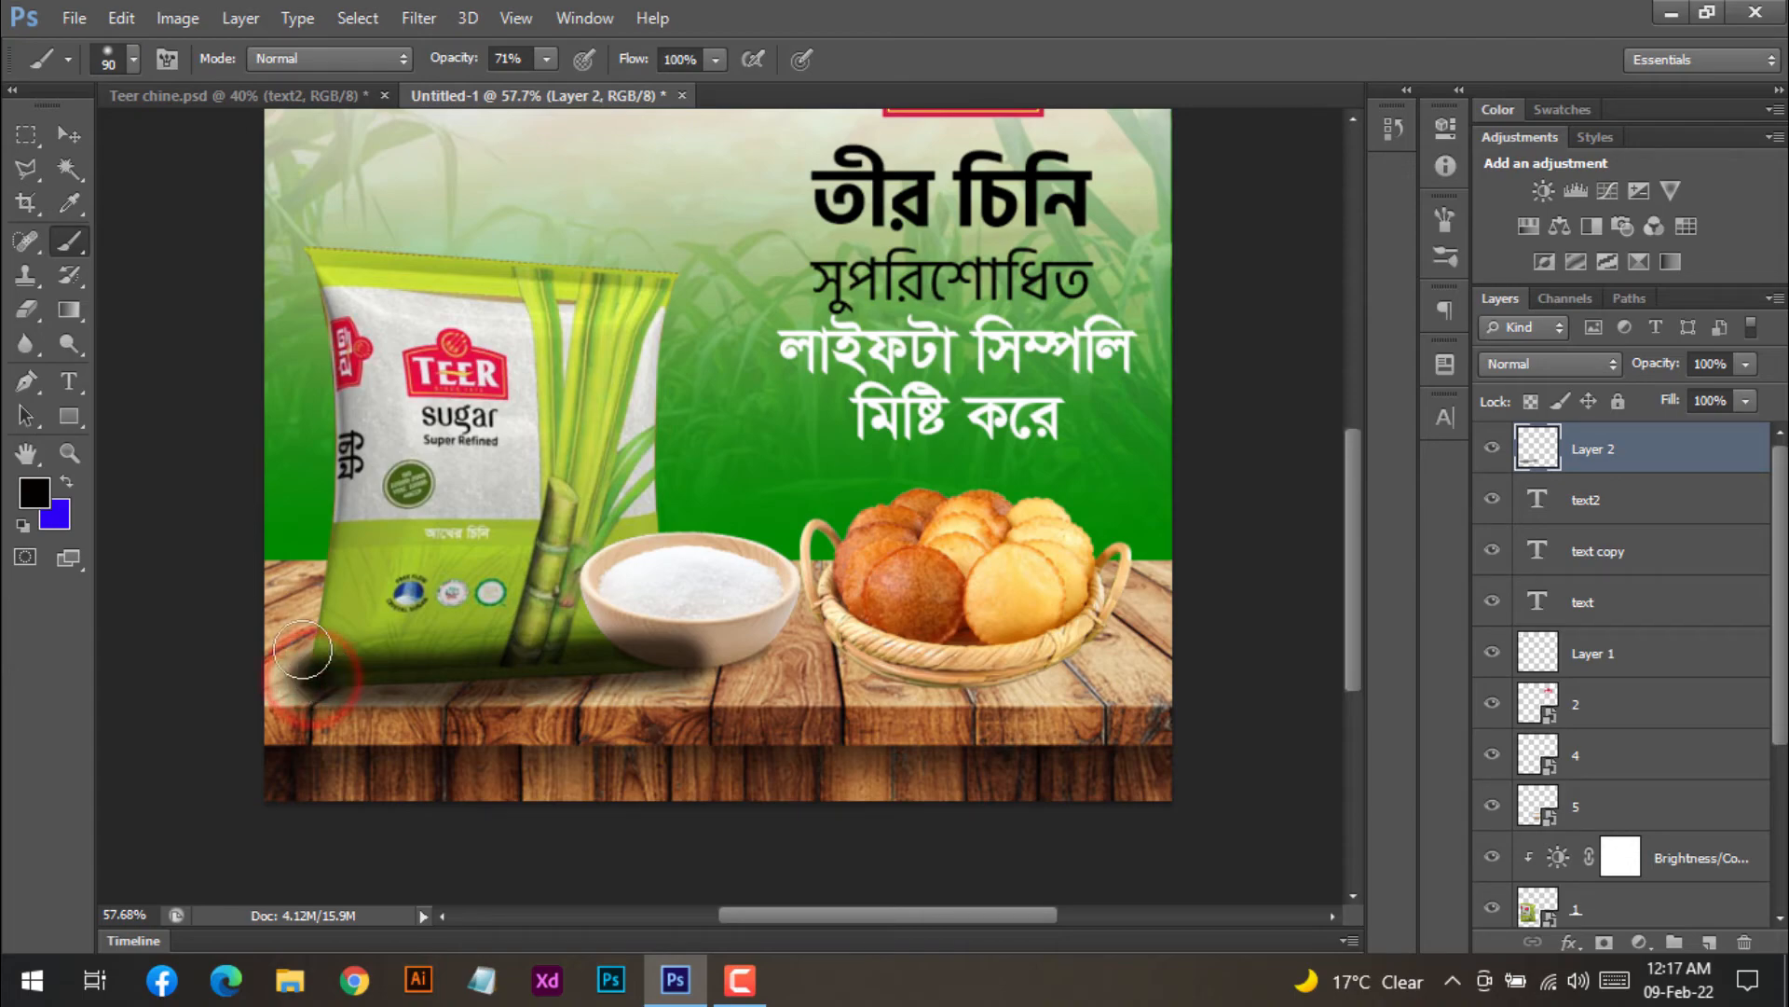
- Place the painted shadow layer directly beneath the sugar packet layer and nudge it slightly right
click(68, 135)
drag(1538, 448, 1558, 869)
drag(1565, 697, 1550, 745)
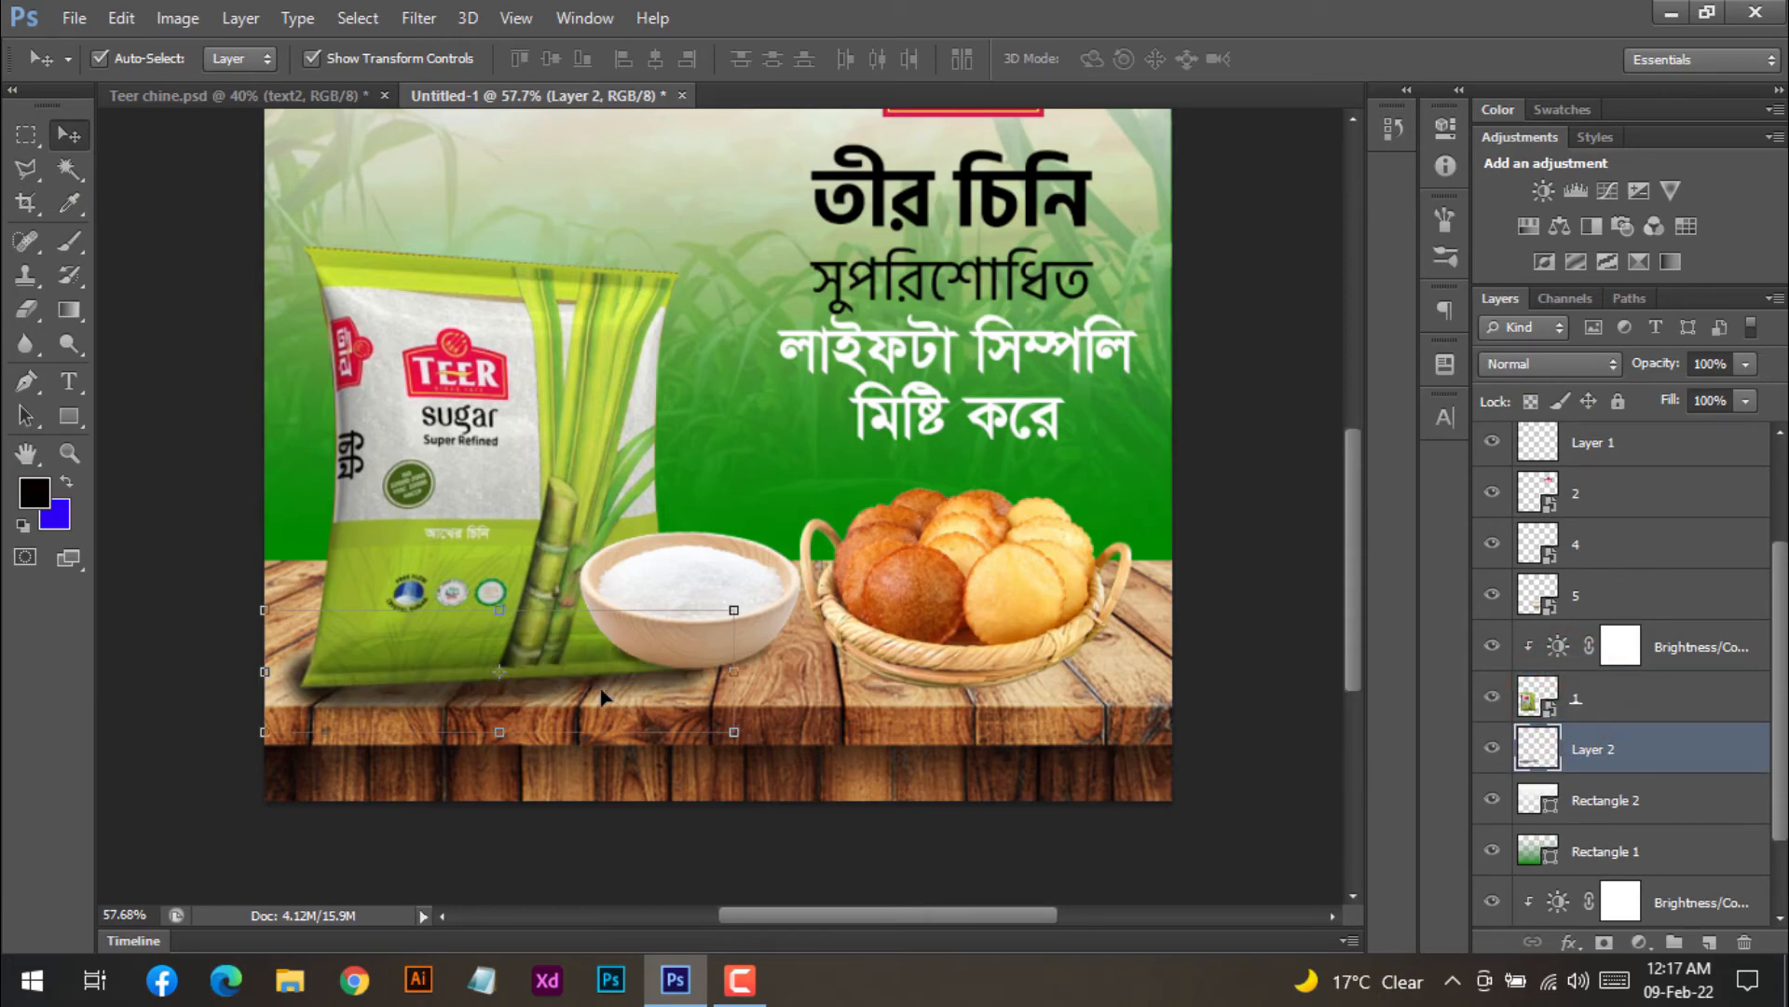
drag(594, 686, 605, 683)
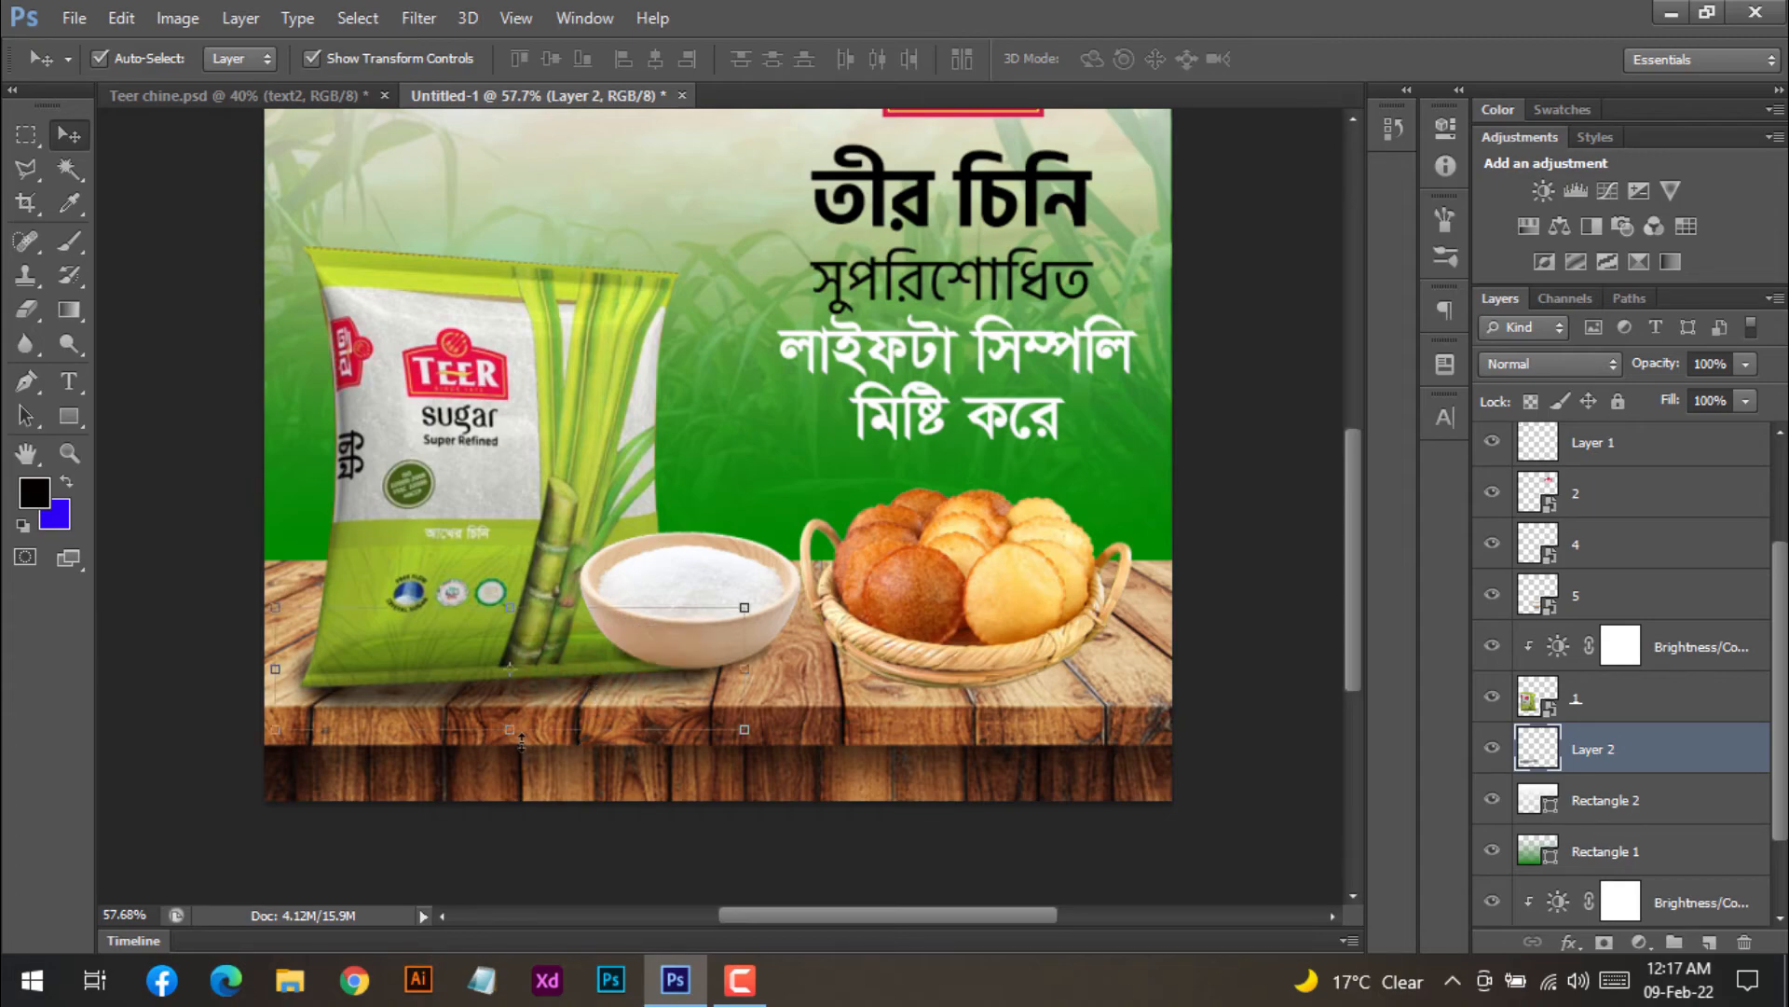
- Transform the packet's shadow in perspective so that its right end narrows, and shift it slightly left
drag(511, 731, 511, 717)
drag(510, 730, 553, 699)
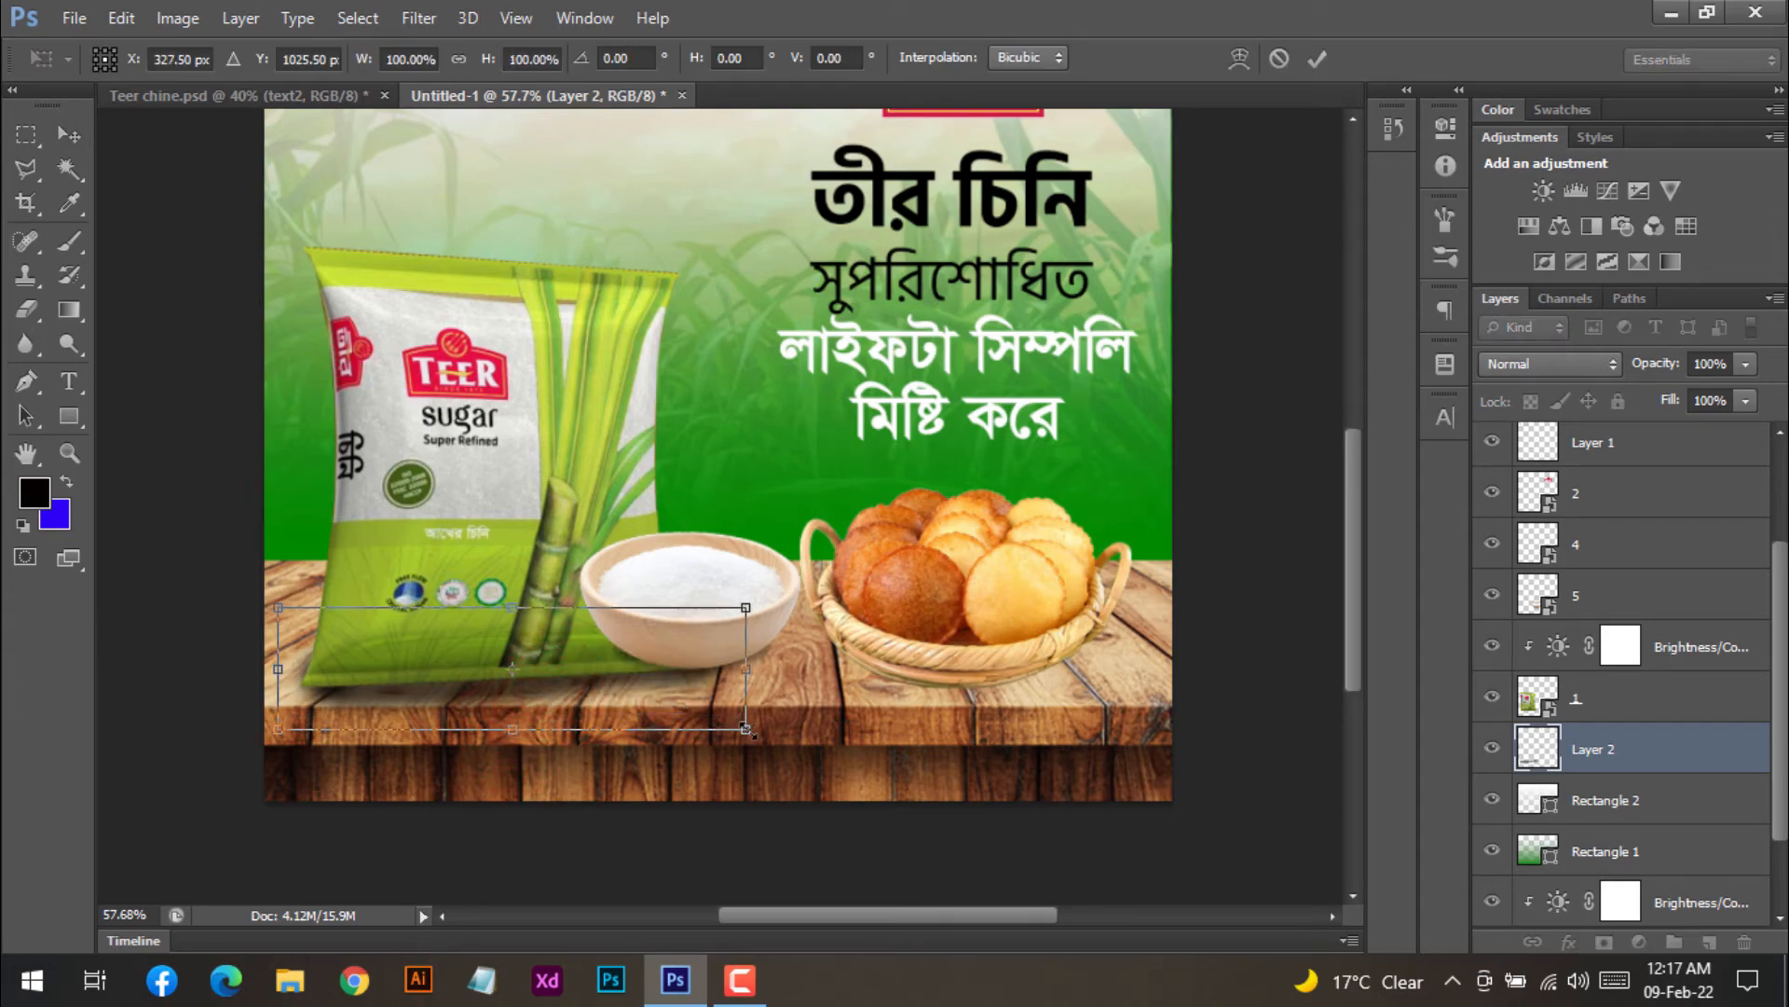
right_click(751, 733)
click(876, 461)
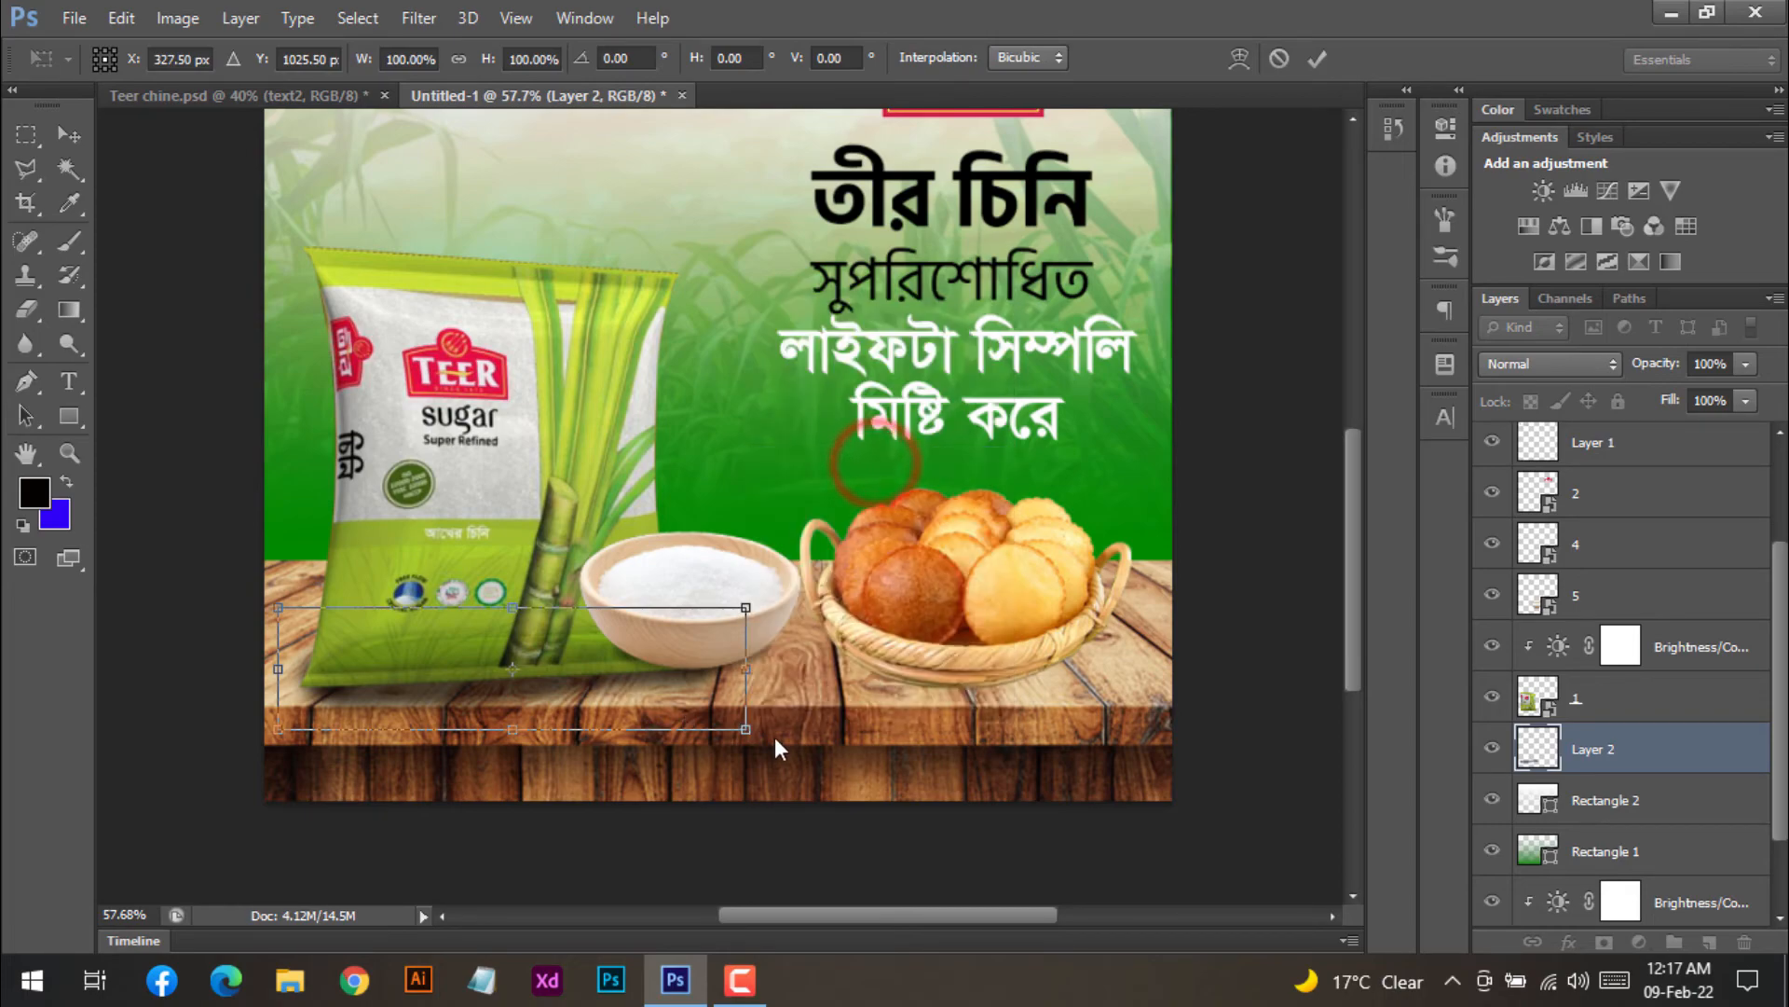
mouse_move(745, 728)
mouse_down()
mouse_move(759, 705)
mouse_move(775, 722)
mouse_move(707, 729)
mouse_move(742, 729)
mouse_move(723, 719)
mouse_move(740, 706)
mouse_up()
drag(572, 700, 543, 689)
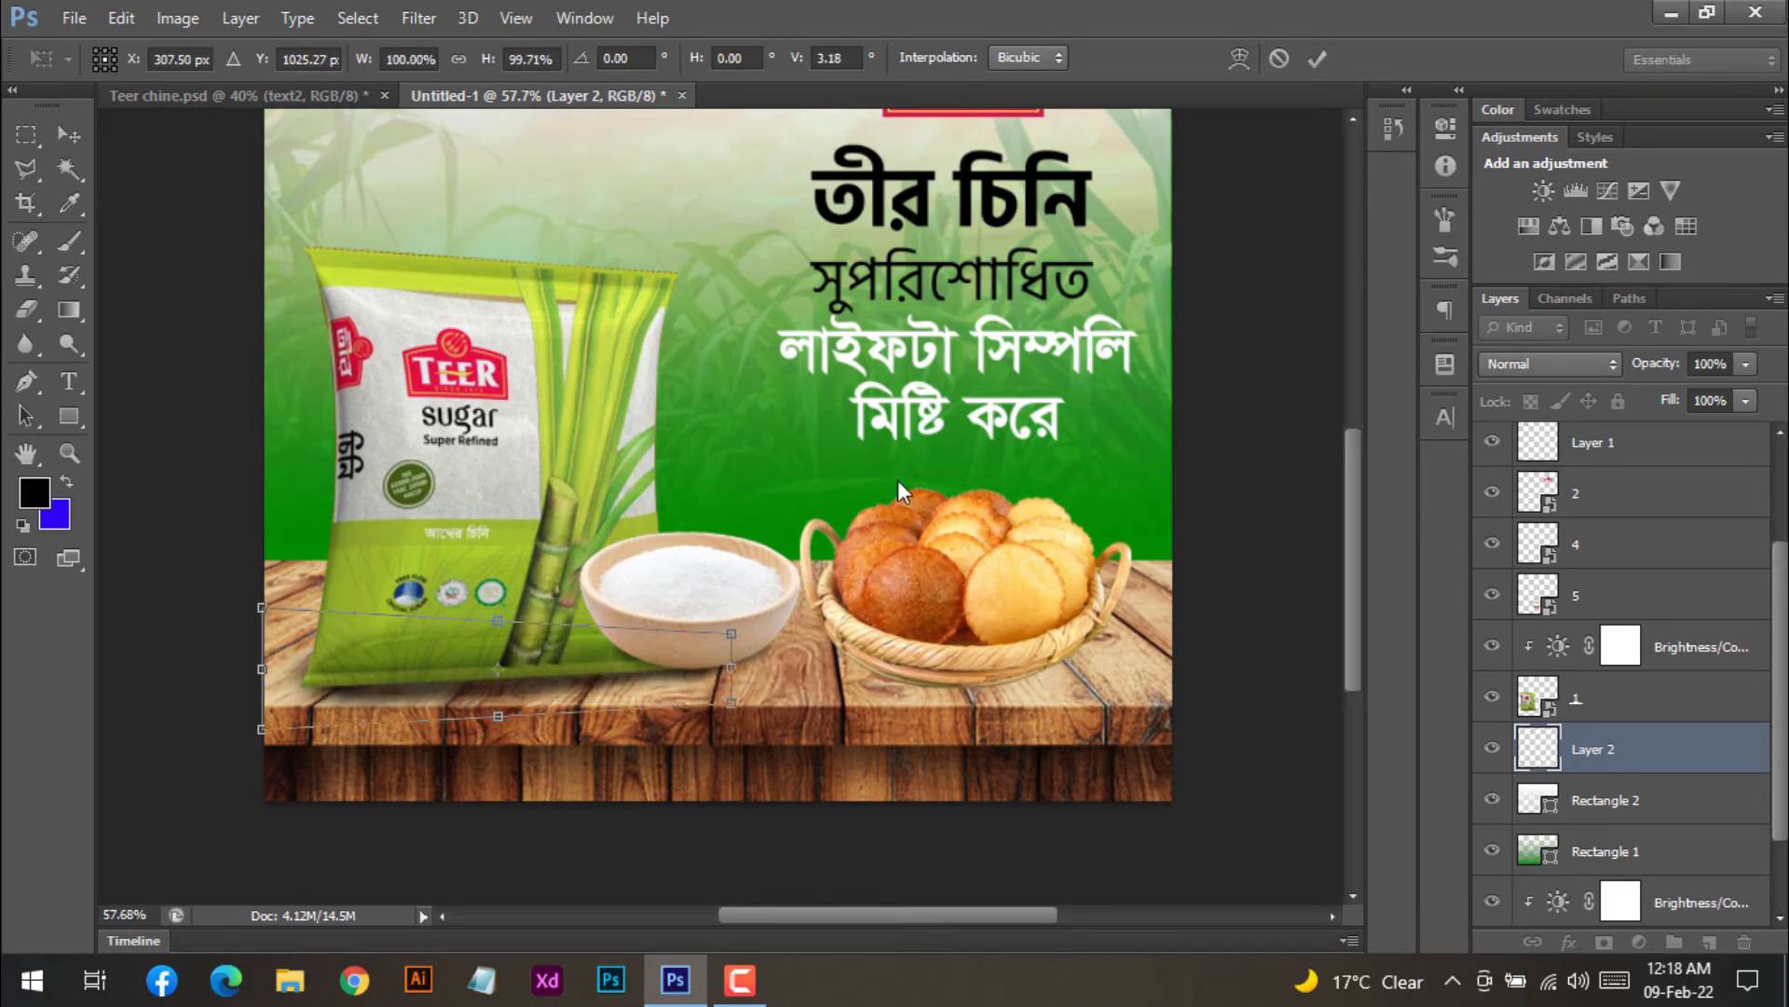
click(1323, 61)
- Move the sugar bowl and the bread basket slightly down on the wooden table
scroll(578, 559, up, 2)
drag(579, 627, 579, 633)
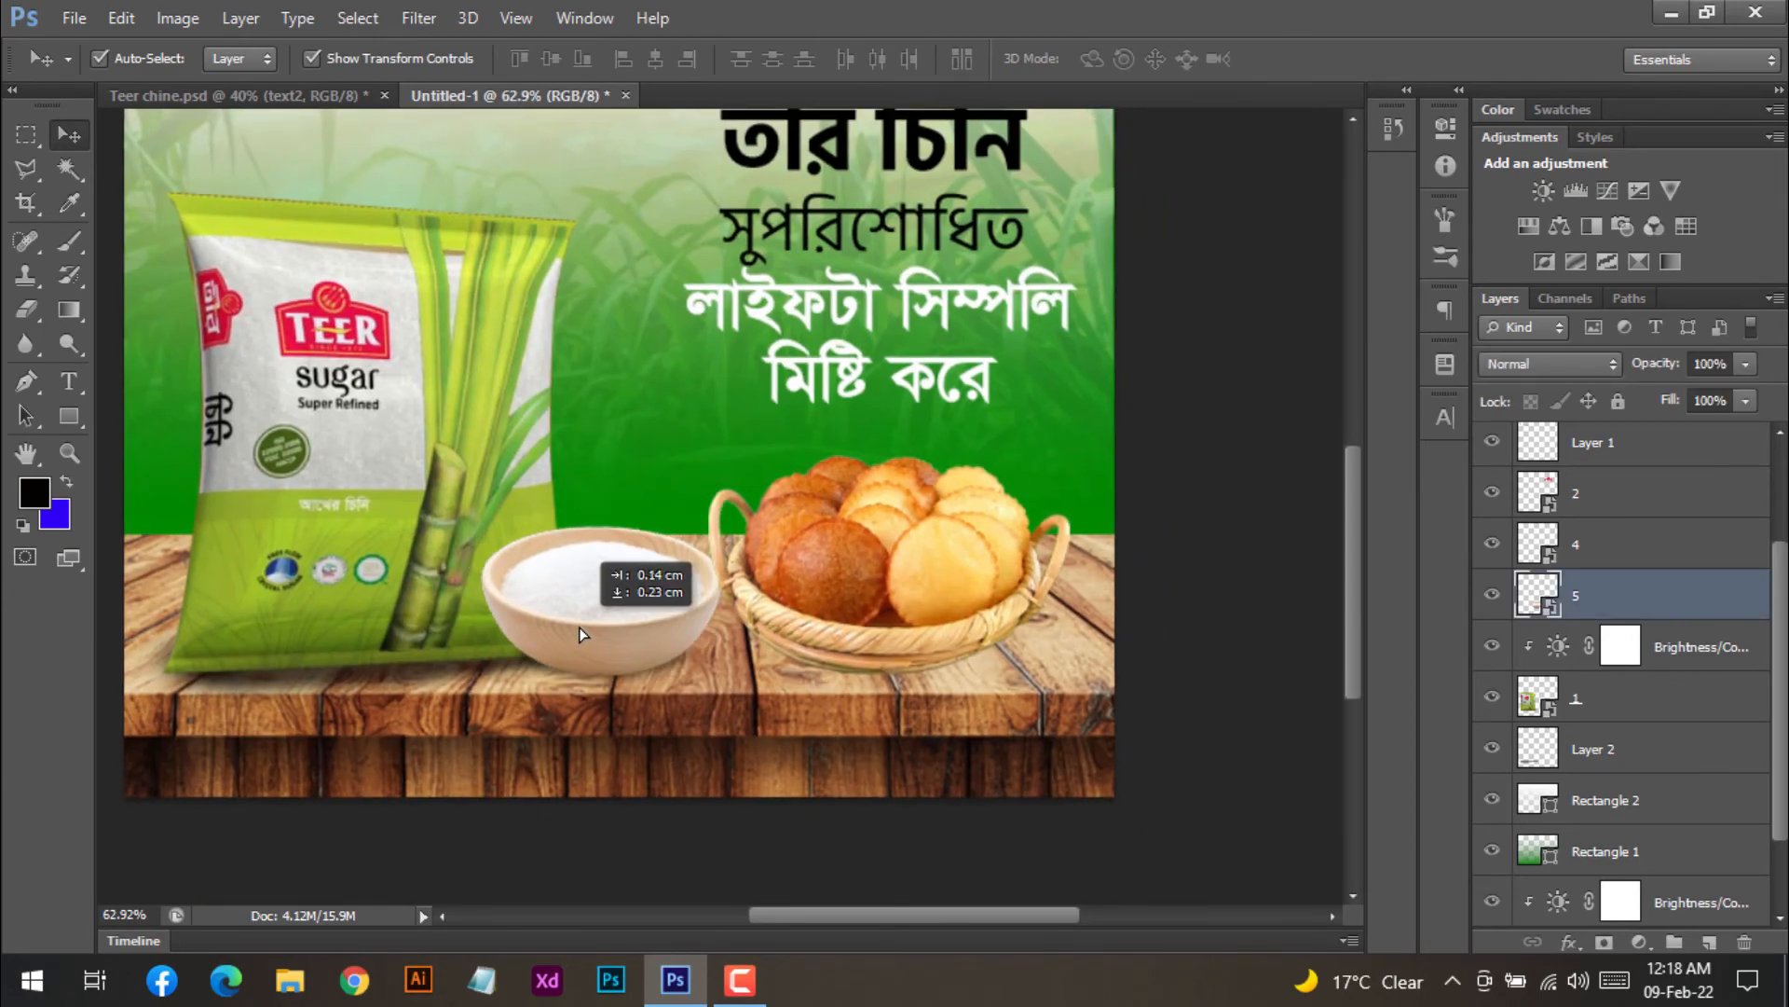
drag(856, 605, 856, 622)
drag(667, 619, 667, 605)
drag(902, 604, 902, 599)
click(1231, 489)
scroll(1554, 664, down, 2)
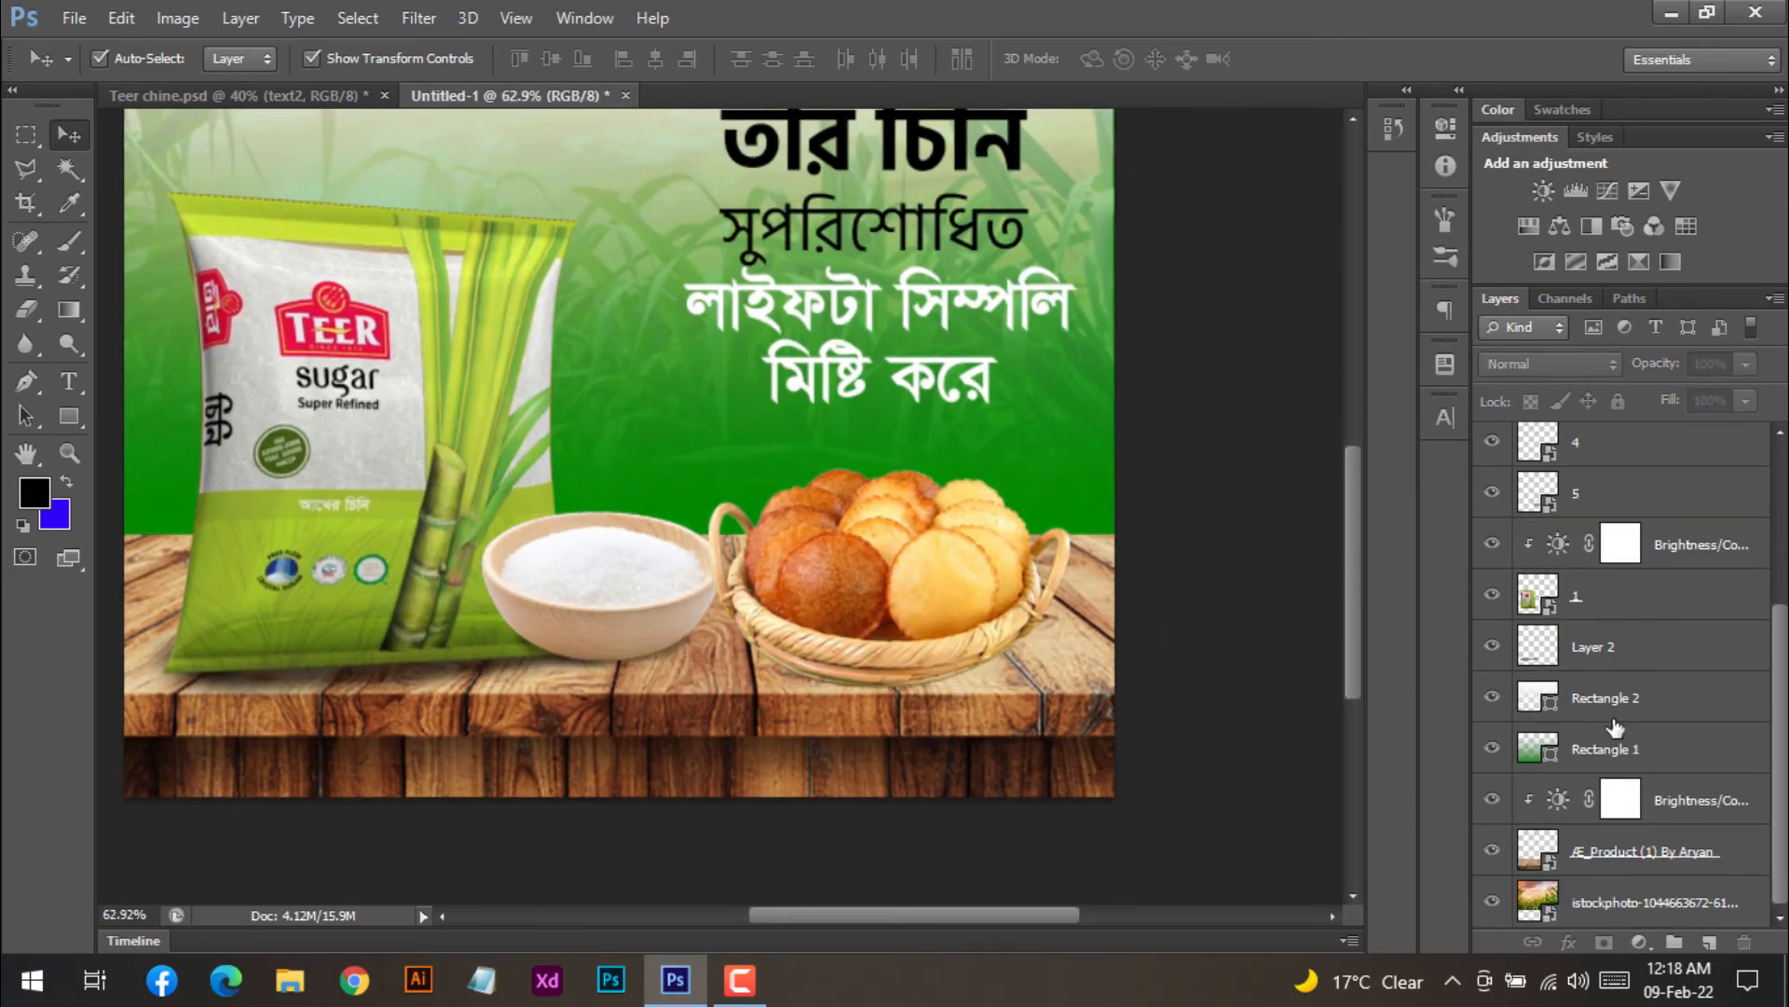
- Add a new layer above the sugar bowl and paint a soft black shadow along the bowl's base
scroll(1614, 723, up, 4)
click(1598, 643)
click(613, 588)
click(1710, 942)
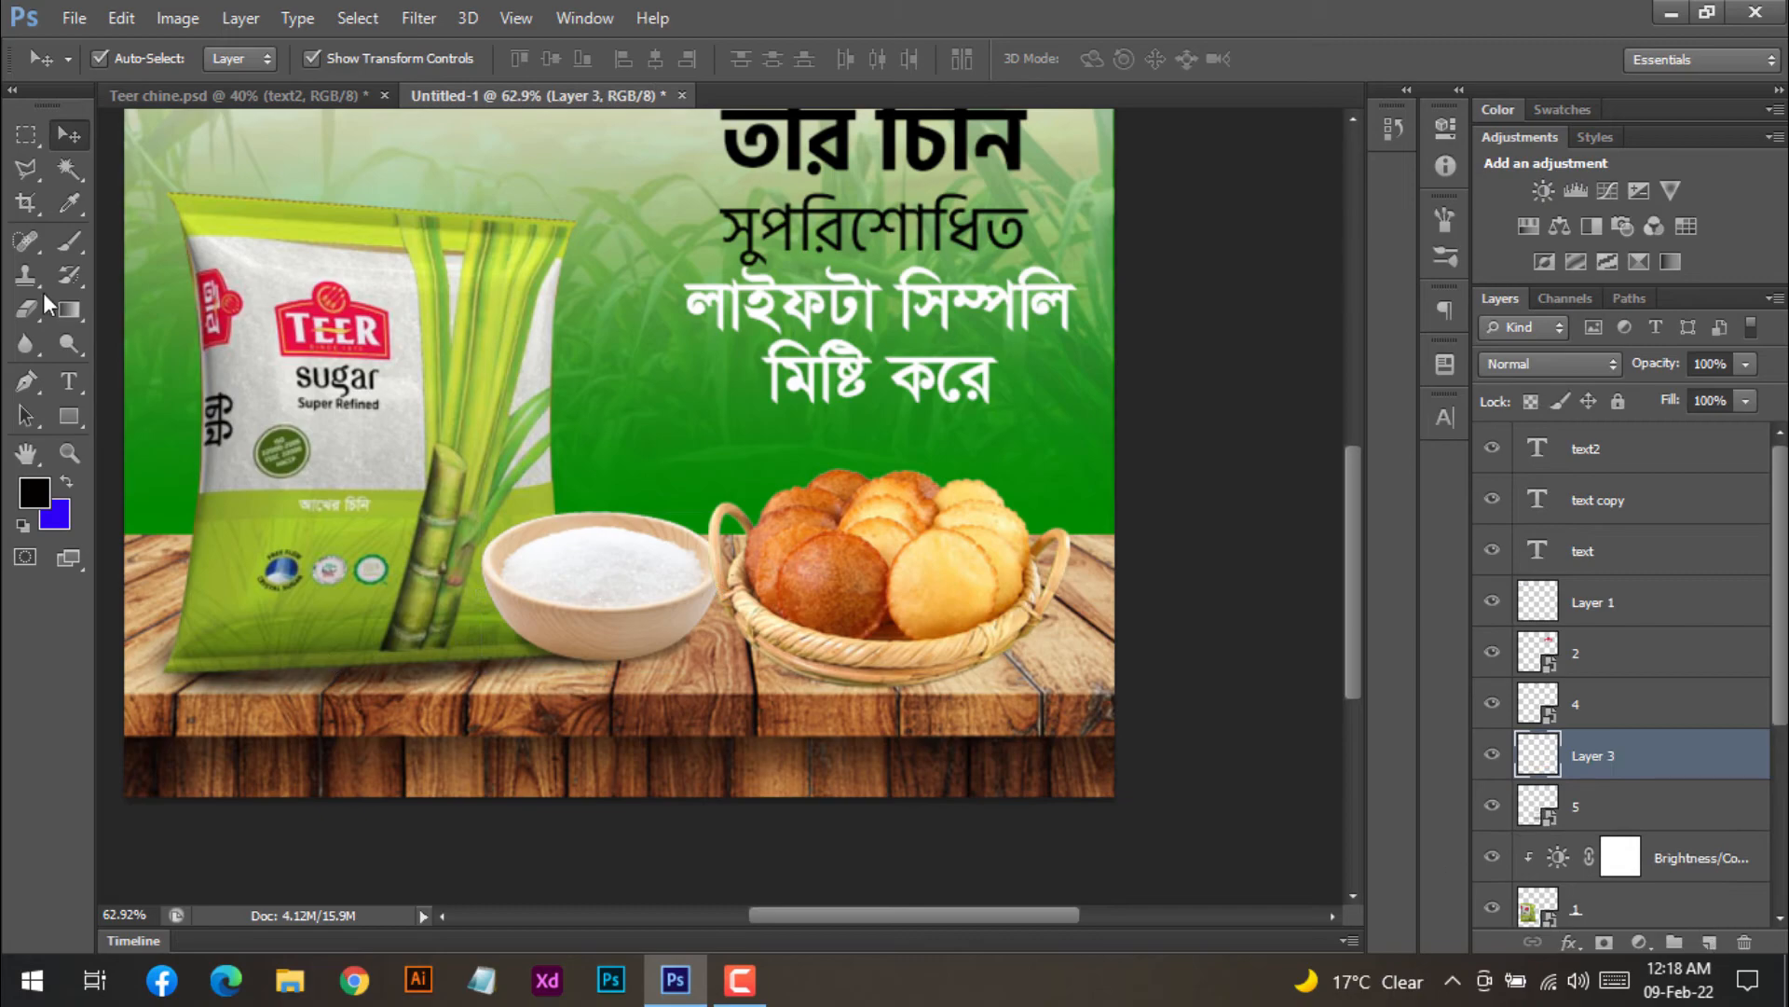
click(70, 242)
mouse_move(542, 647)
mouse_down()
mouse_move(606, 658)
mouse_move(697, 634)
mouse_up()
- Place the bowl's shadow layer directly beneath the bowl layer and nudge it slightly down and right
drag(1592, 755, 1553, 829)
click(70, 135)
mouse_move(679, 656)
mouse_down()
mouse_move(679, 639)
mouse_move(685, 660)
mouse_up()
- Flatten the bowl's shadow to about 82.5% of its height and fit it under the bowl
drag(617, 709, 617, 687)
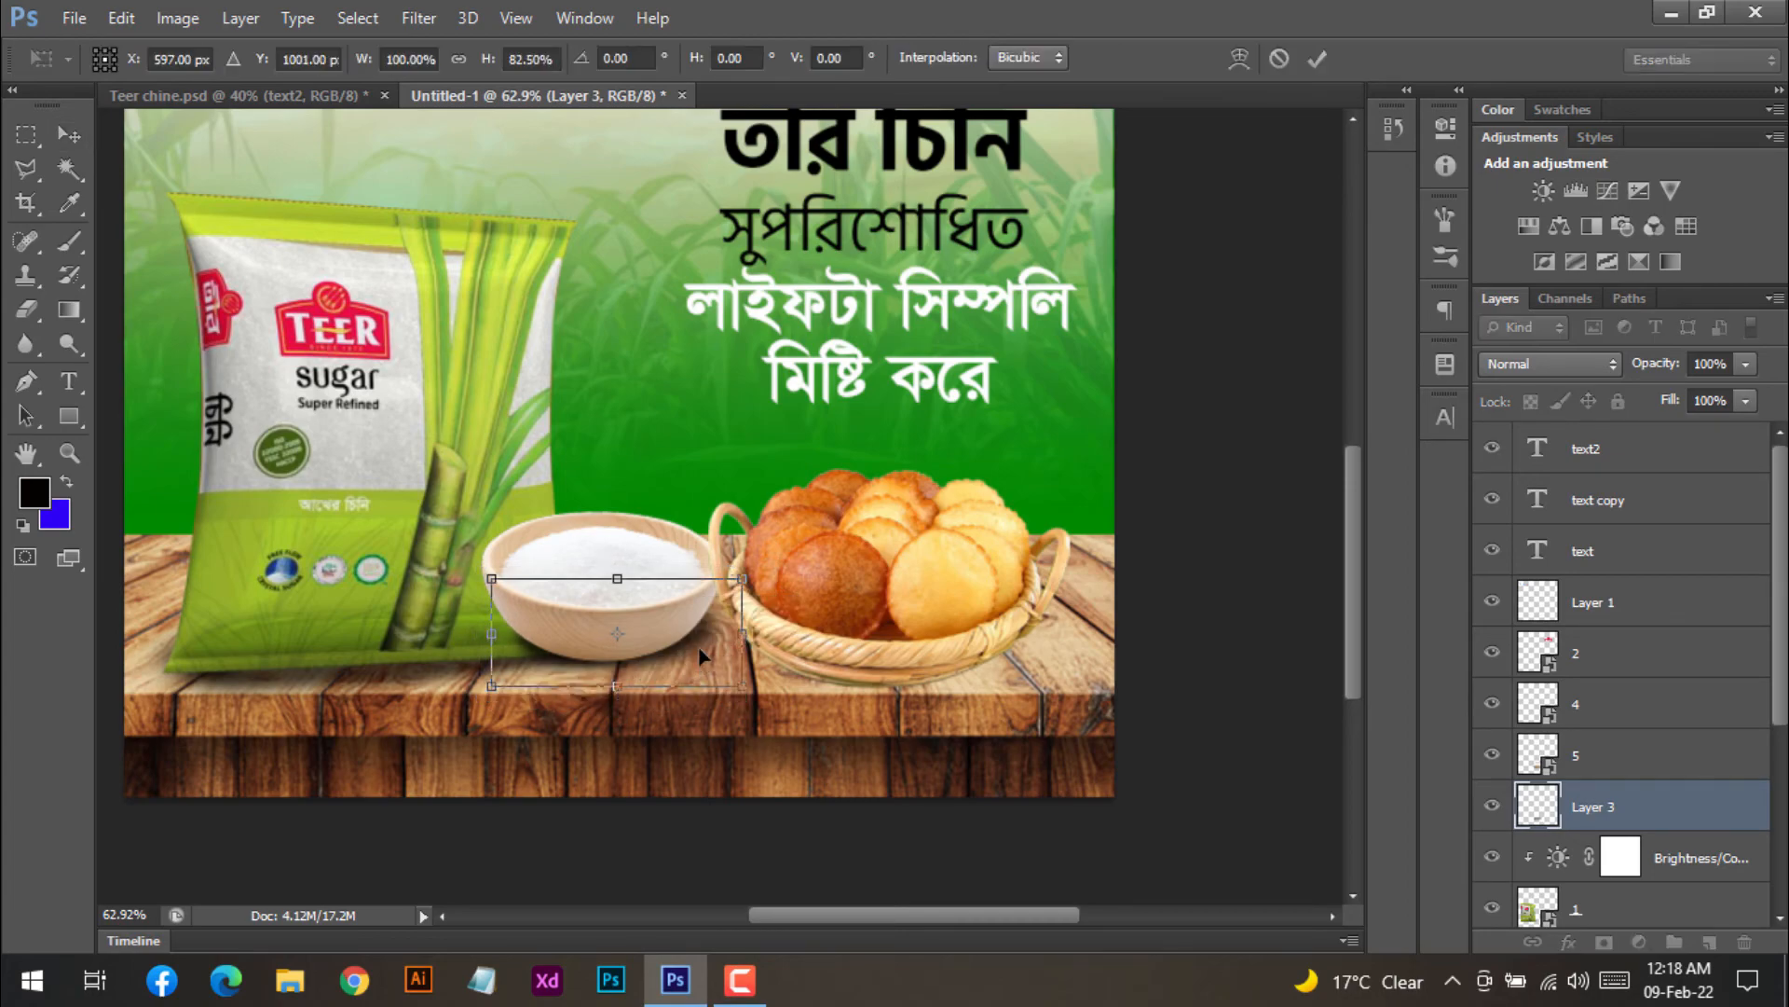
drag(743, 686, 732, 699)
drag(616, 688, 696, 651)
click(1316, 60)
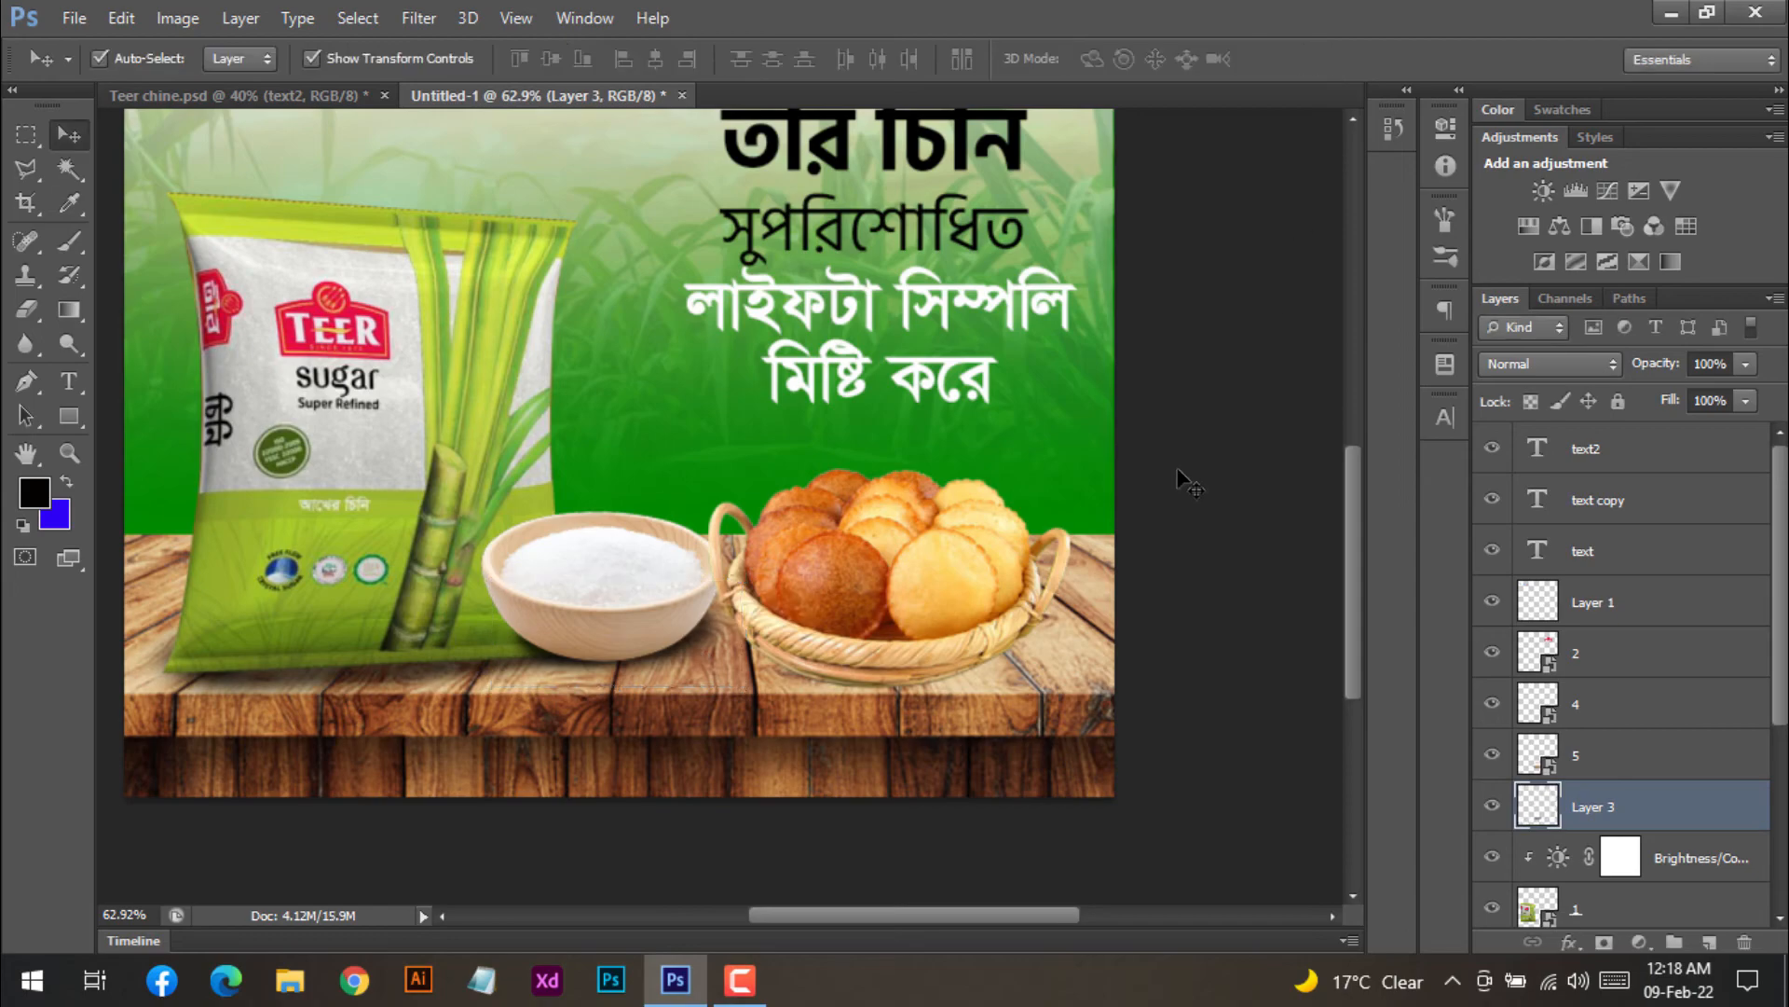
click(1178, 468)
- Nudge the bread basket slightly up and right on the table
scroll(1171, 484, down, 5)
scroll(1171, 484, up, 4)
drag(802, 611, 815, 602)
click(1165, 597)
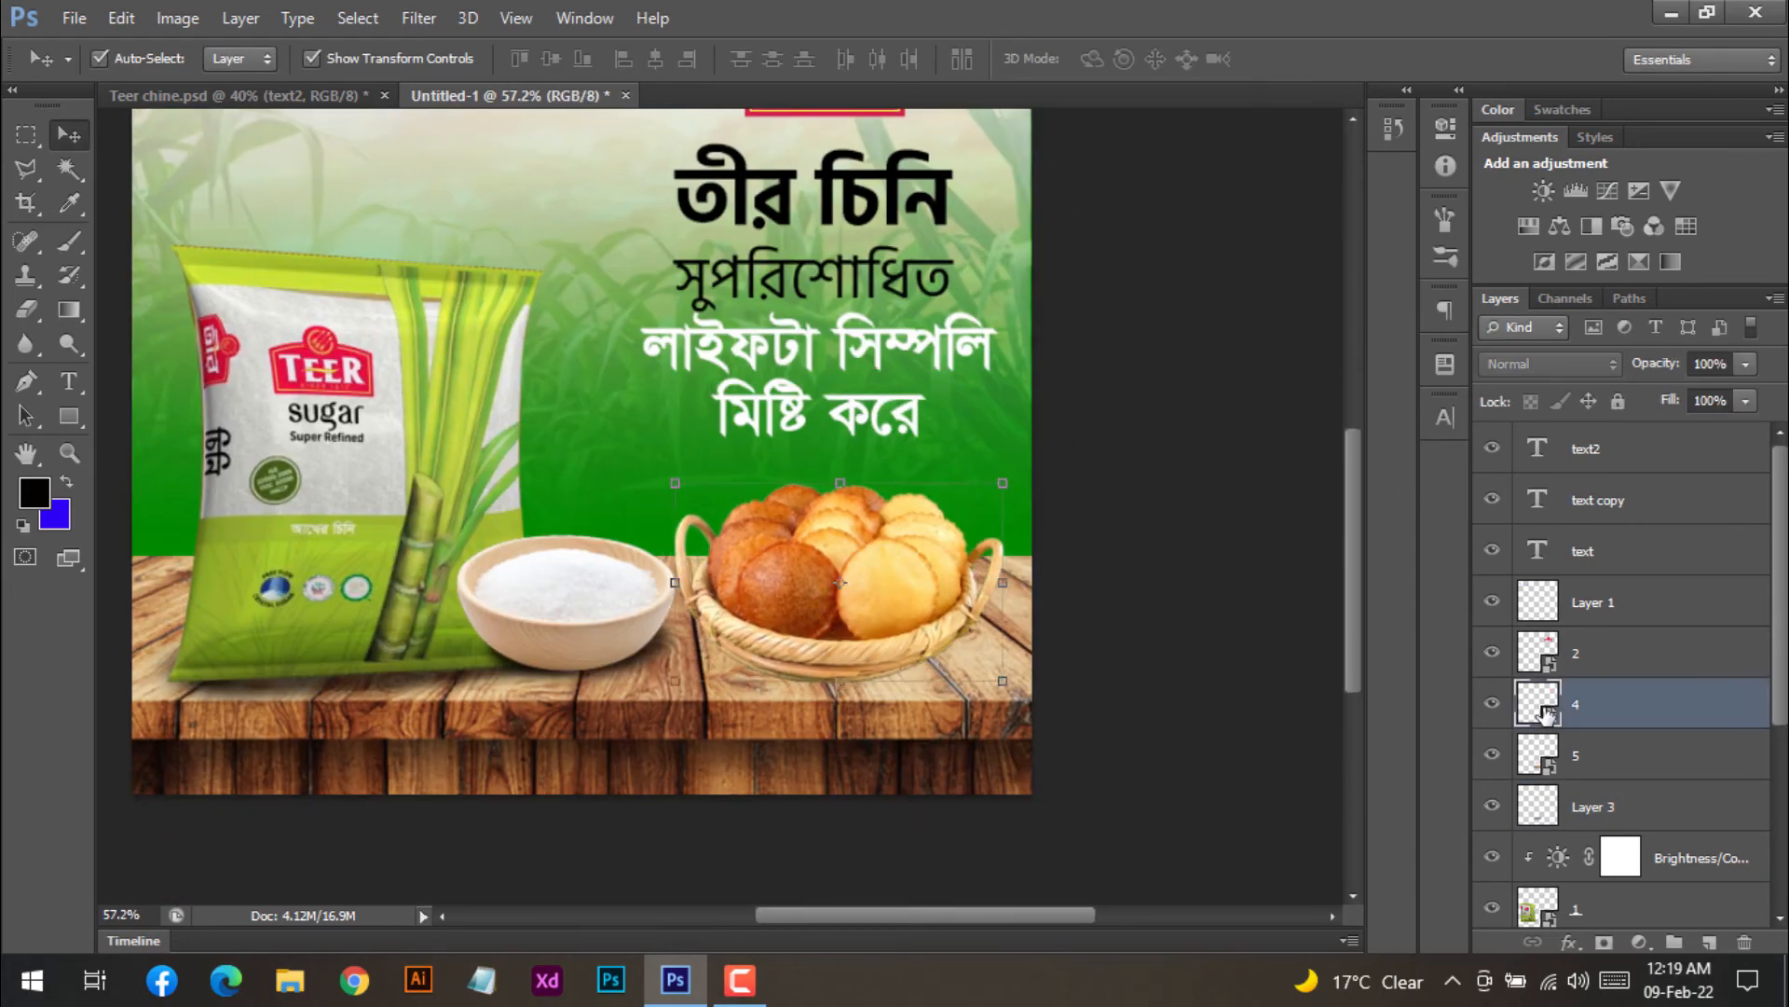
- Paint a soft black shadow along the bread basket's base on a new layer placed beneath the basket layer
click(1547, 714)
click(1709, 942)
click(67, 244)
mouse_move(726, 647)
mouse_down()
mouse_move(873, 667)
mouse_move(953, 643)
mouse_move(928, 687)
mouse_up()
key(ctrl+bracketleft)
key(v)
- Transform and reposition the basket's shadow so that it follows the underside of the basket
right_click(999, 721)
click(1001, 595)
right_click(1000, 594)
click(999, 594)
right_click(1017, 585)
mouse_move(1000, 595)
mouse_down()
mouse_move(1016, 583)
mouse_move(1022, 616)
mouse_move(976, 572)
mouse_move(985, 597)
mouse_up()
click(1104, 315)
click(1317, 59)
drag(845, 724, 847, 725)
click(1317, 60)
click(1107, 494)
- Move the bread basket slightly up and left over its shadow
scroll(1106, 494, down, 3)
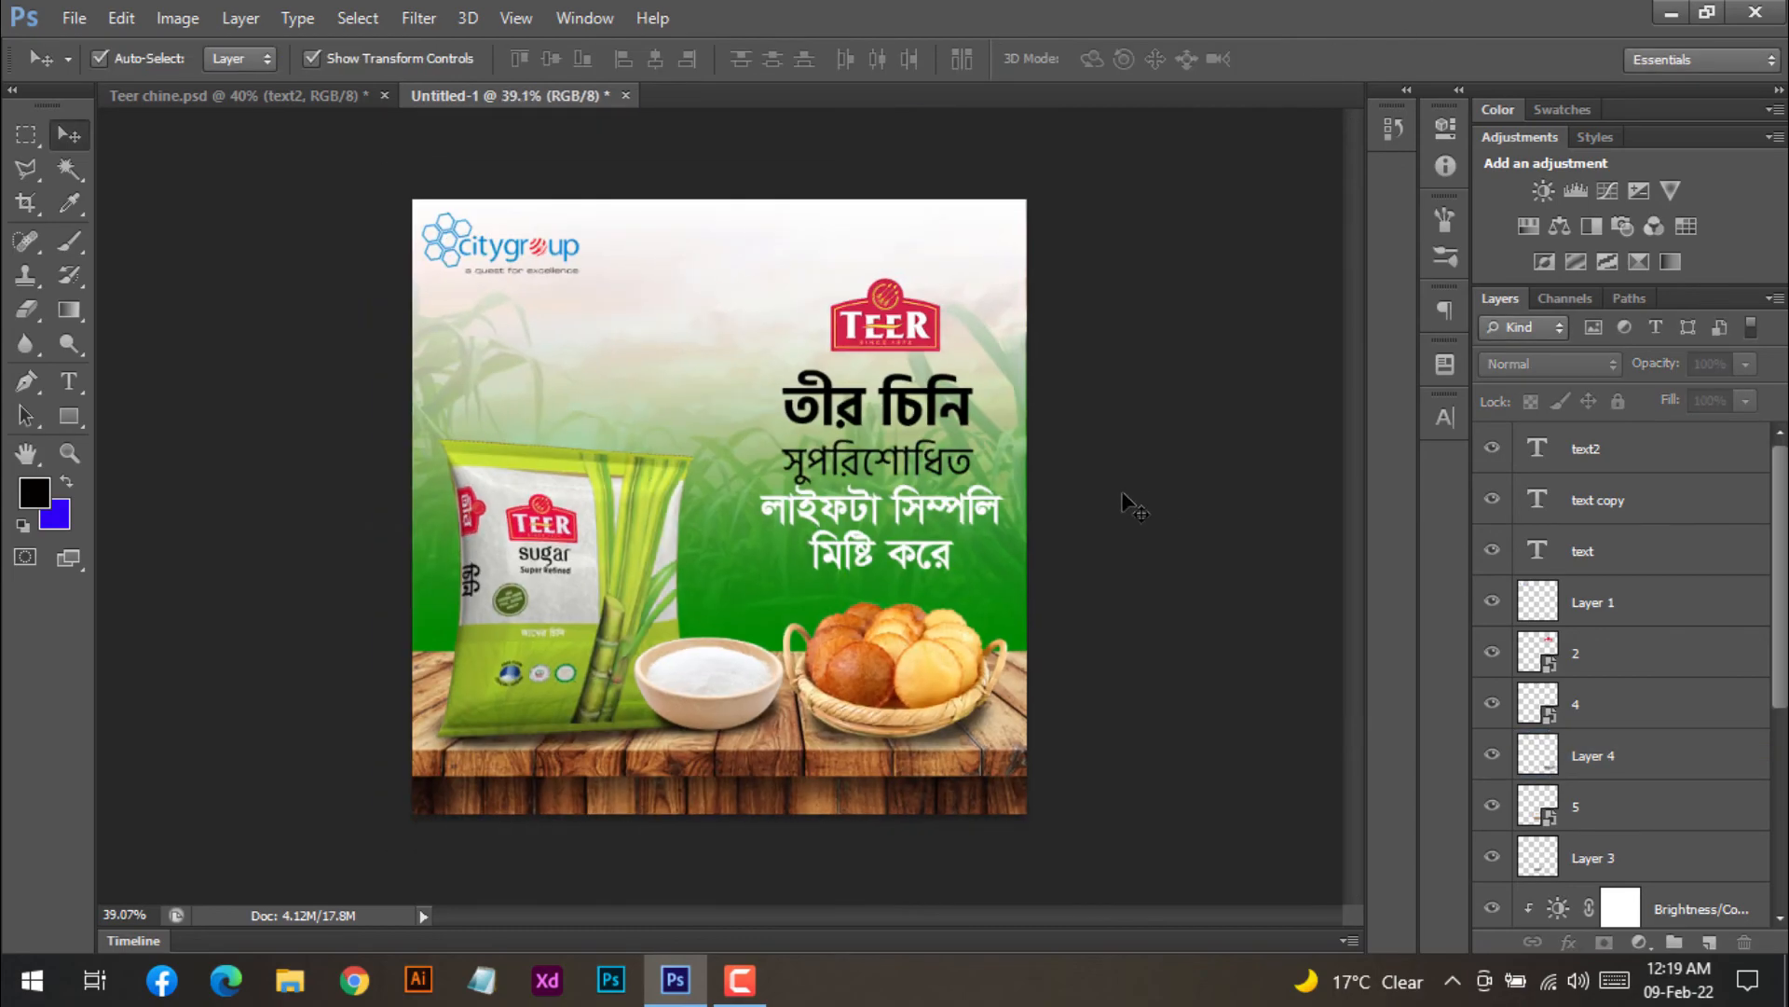
scroll(1104, 499, up, 4)
drag(931, 789, 925, 771)
click(1204, 229)
- Reshape the basket's shadow again to fit the basket's new position
drag(949, 876, 1070, 494)
drag(1004, 492, 999, 477)
drag(1086, 550, 1086, 559)
drag(974, 504, 969, 511)
click(1317, 60)
click(1214, 395)
scroll(1211, 390, down, 3)
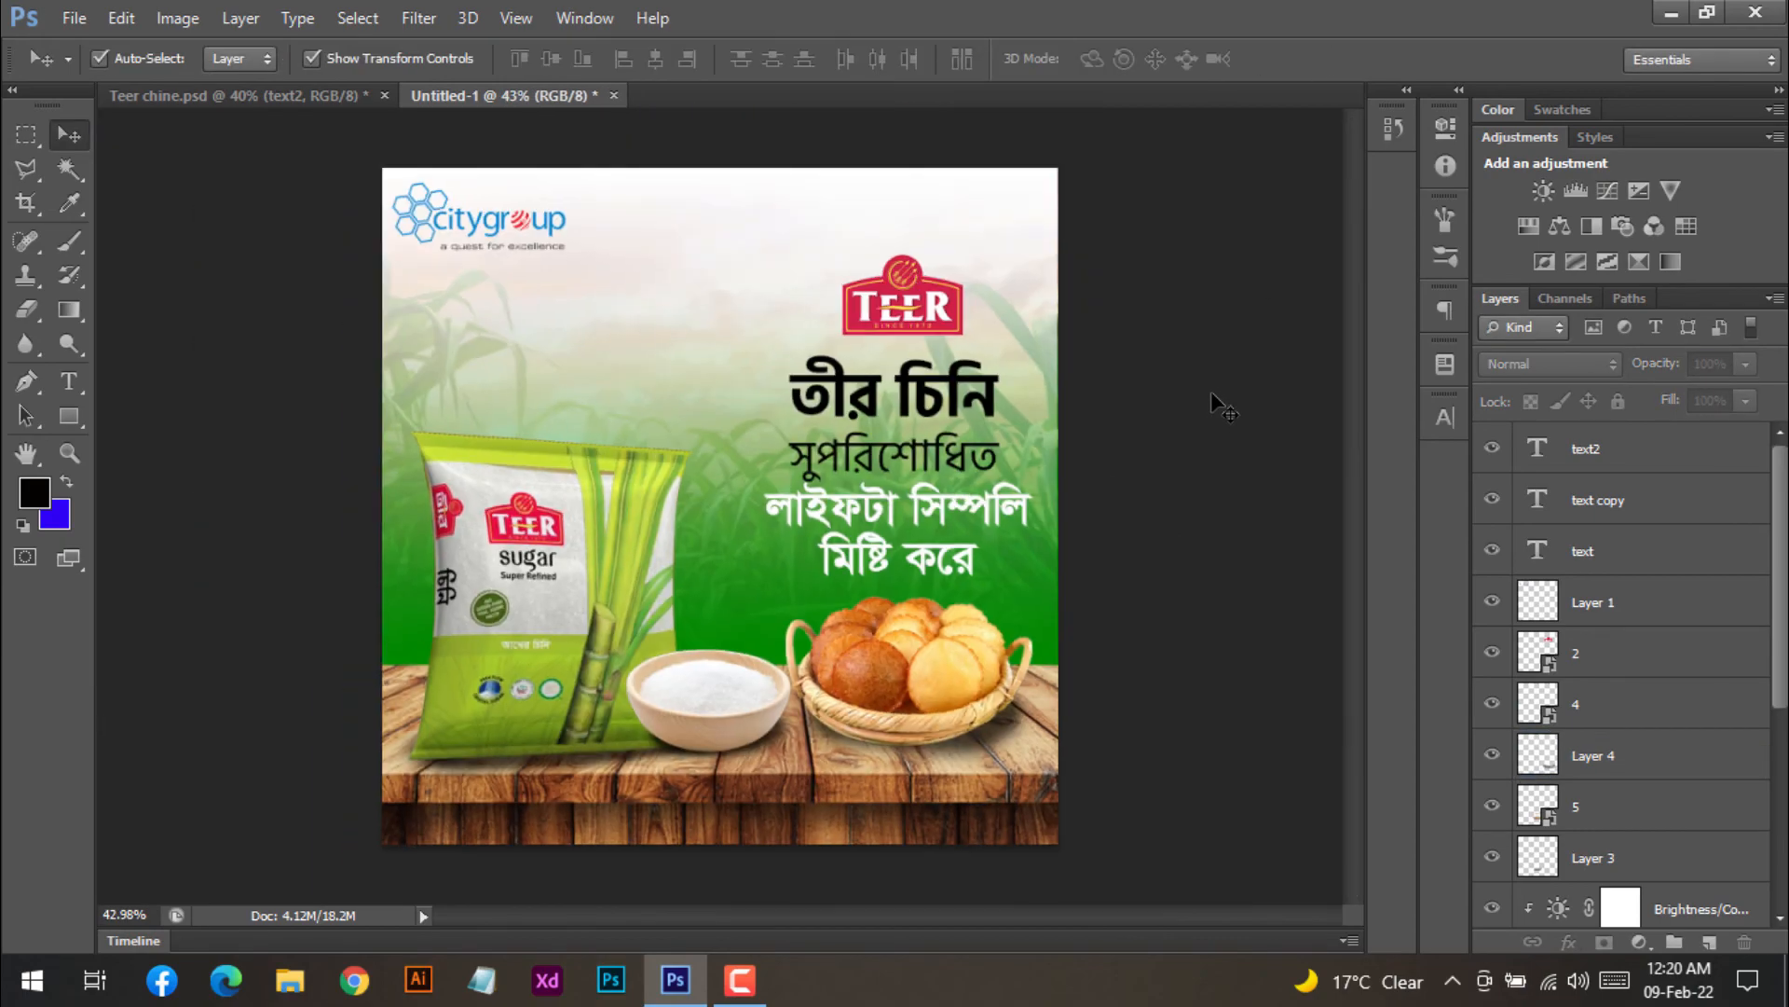
scroll(1002, 396, up, 1)
scroll(1060, 491, down, 2)
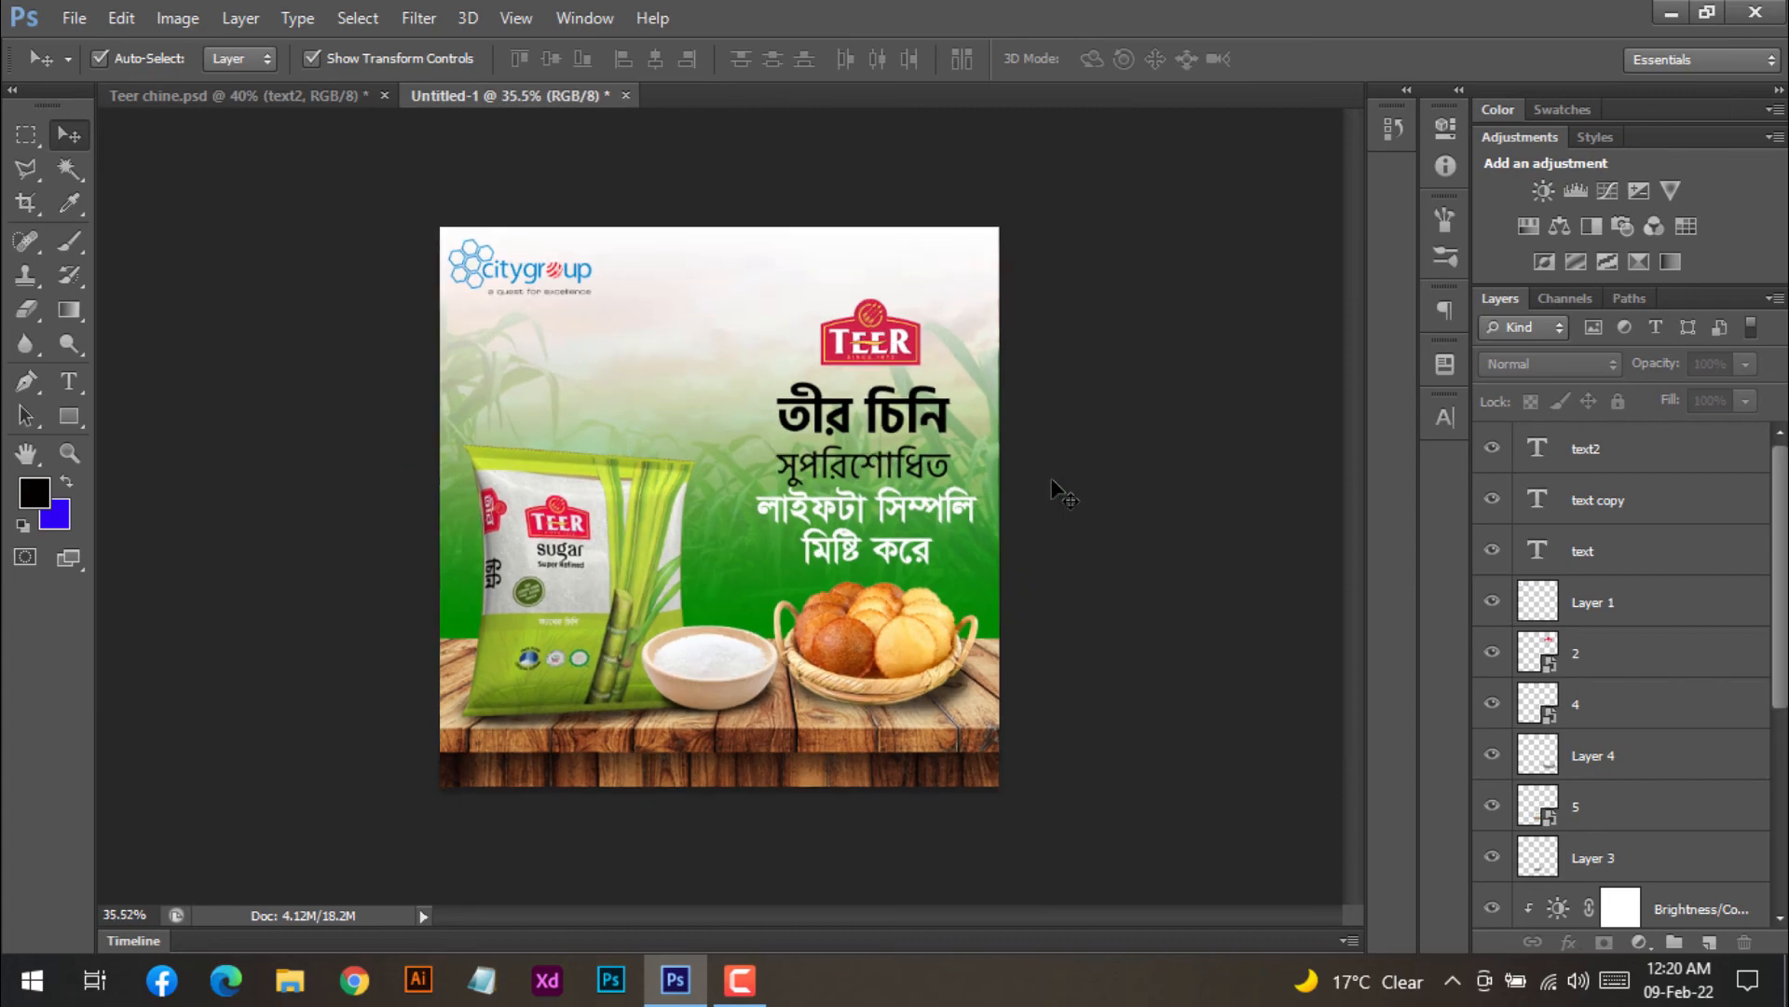
scroll(1053, 483, up, 3)
scroll(1034, 487, down, 4)
scroll(1139, 552, up, 1)
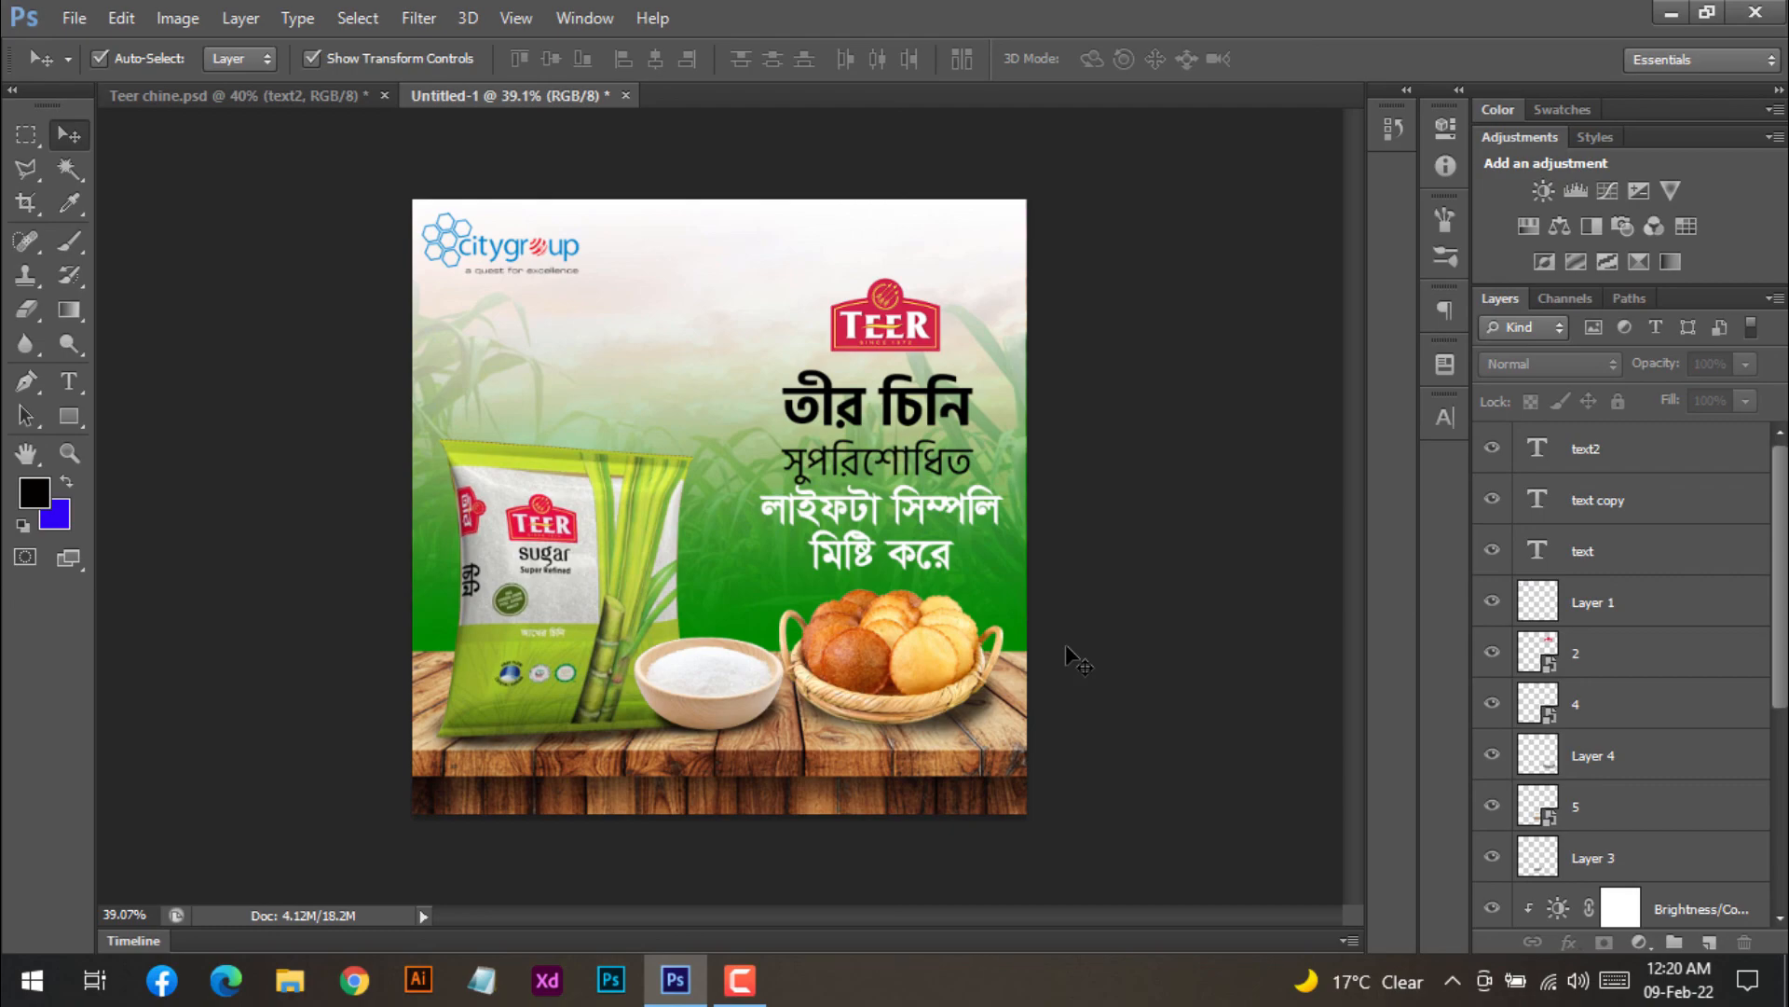
click(742, 979)
click(743, 979)
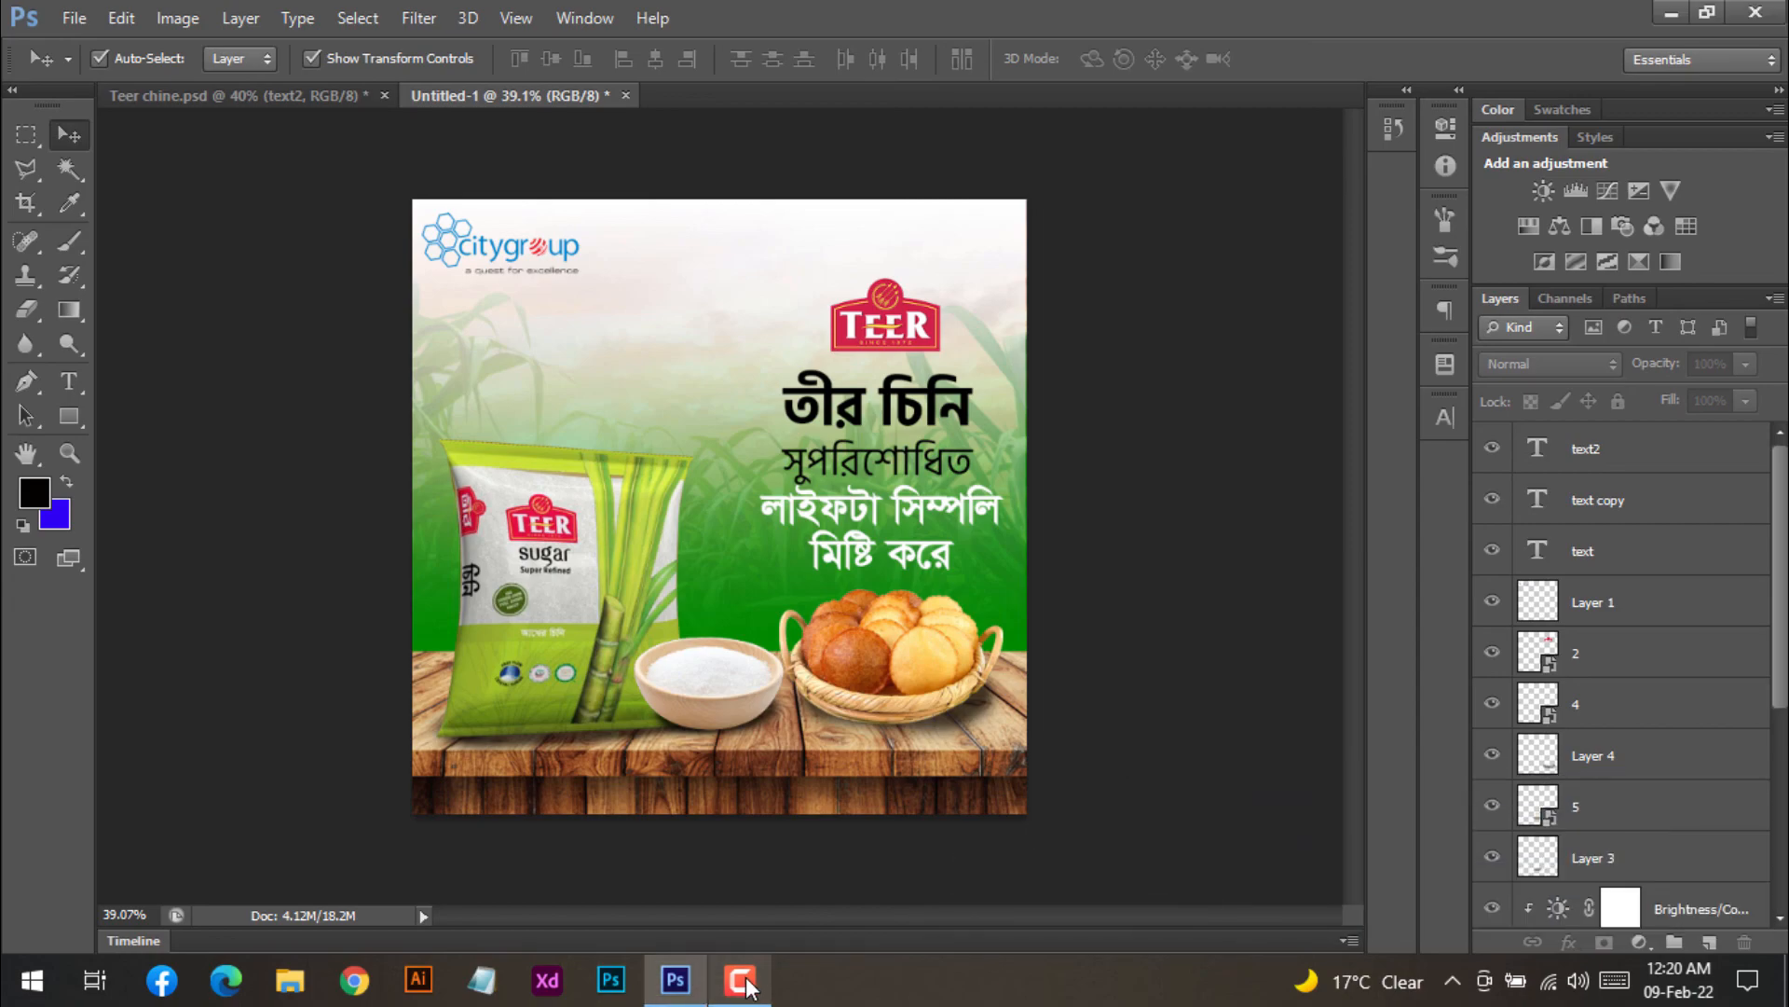
click(753, 979)
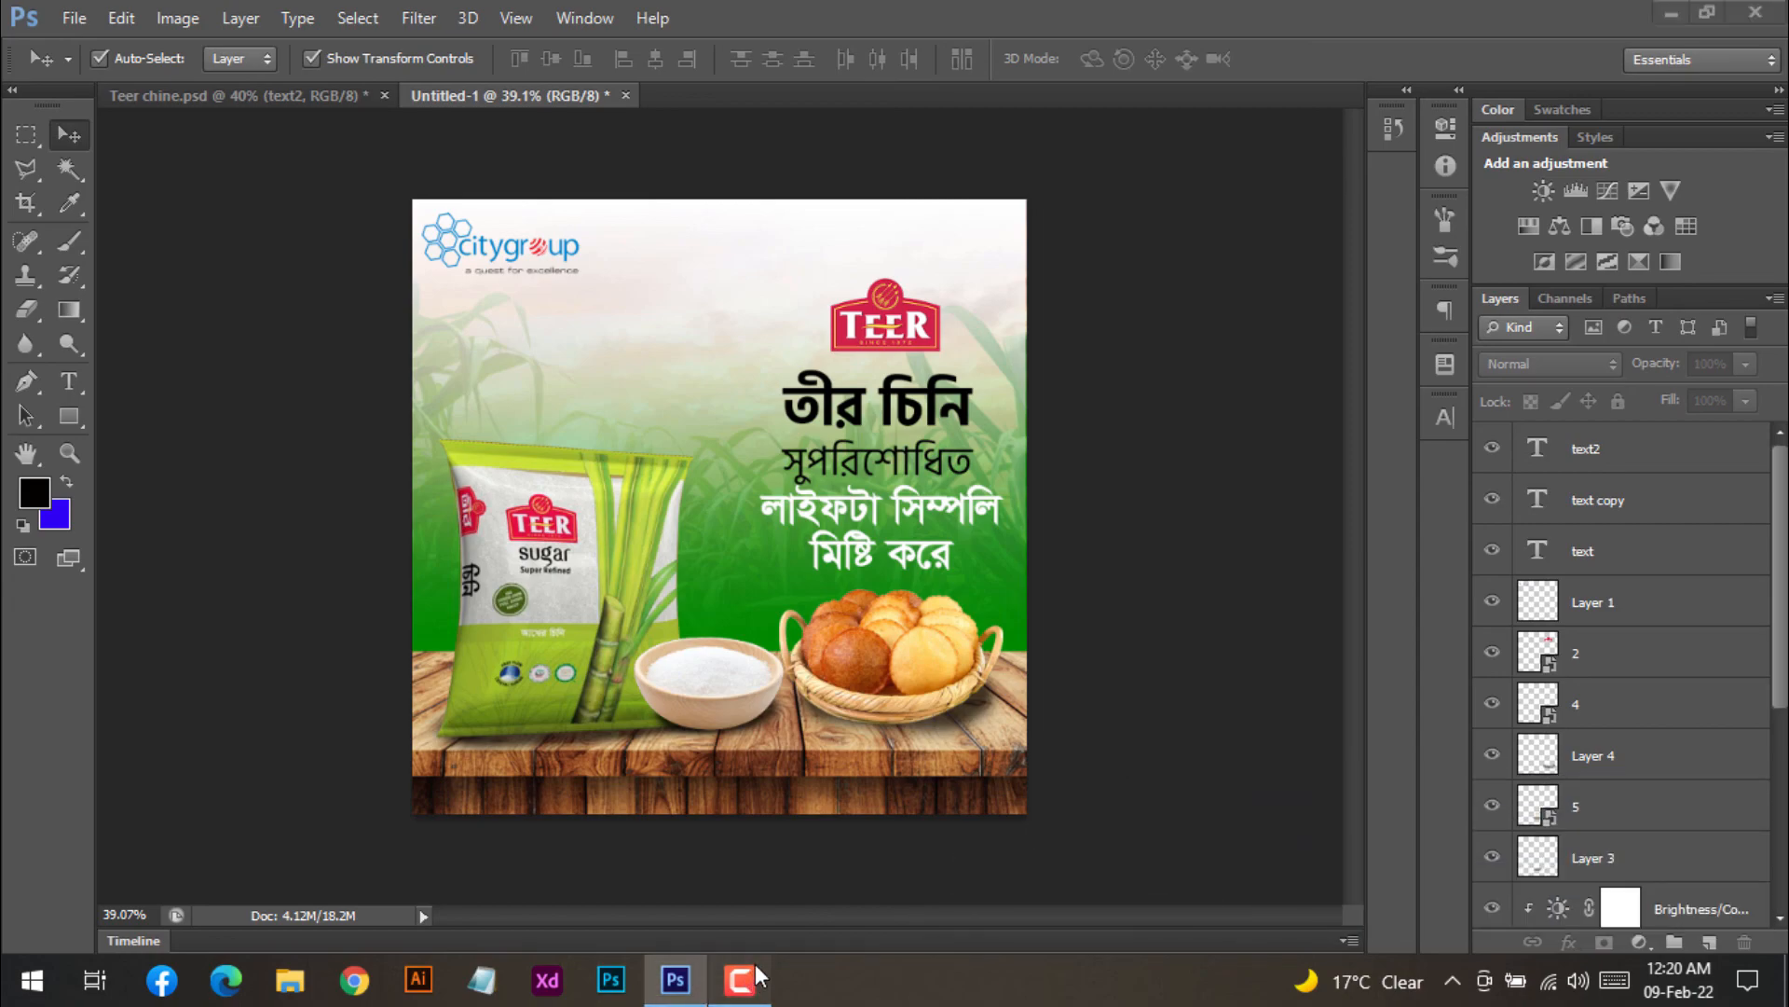